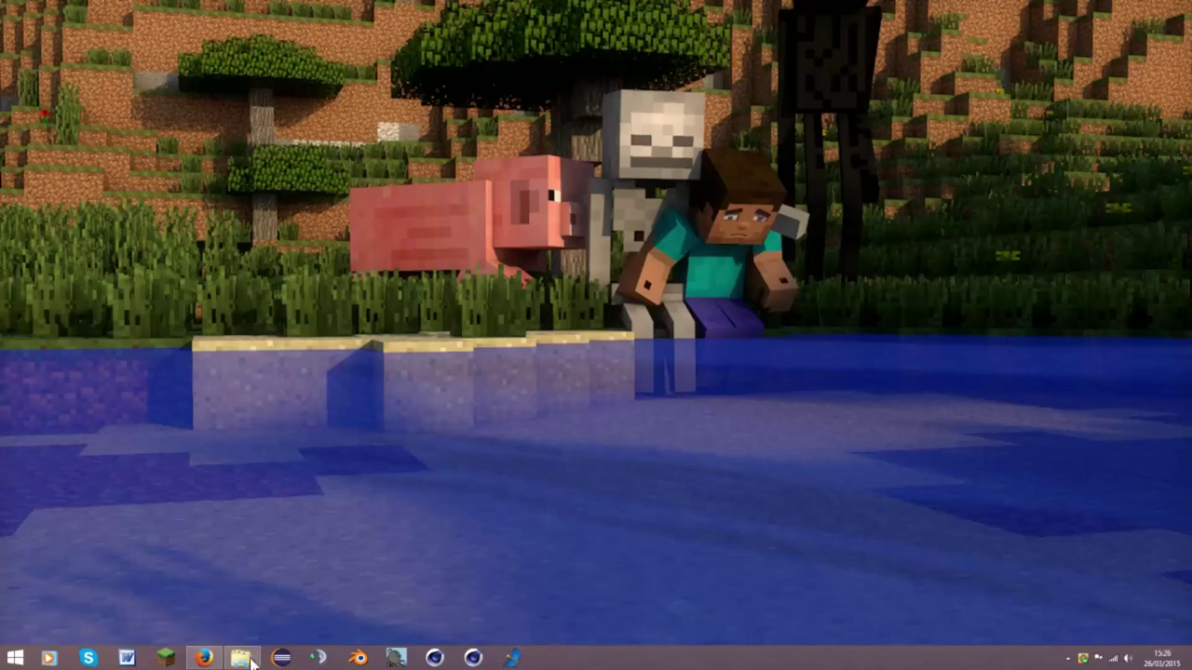
Close the Firefox window from its taskbar jump list, leaving the Minecraft wallpaper desktop
right_click(204, 658)
left_click(253, 630)
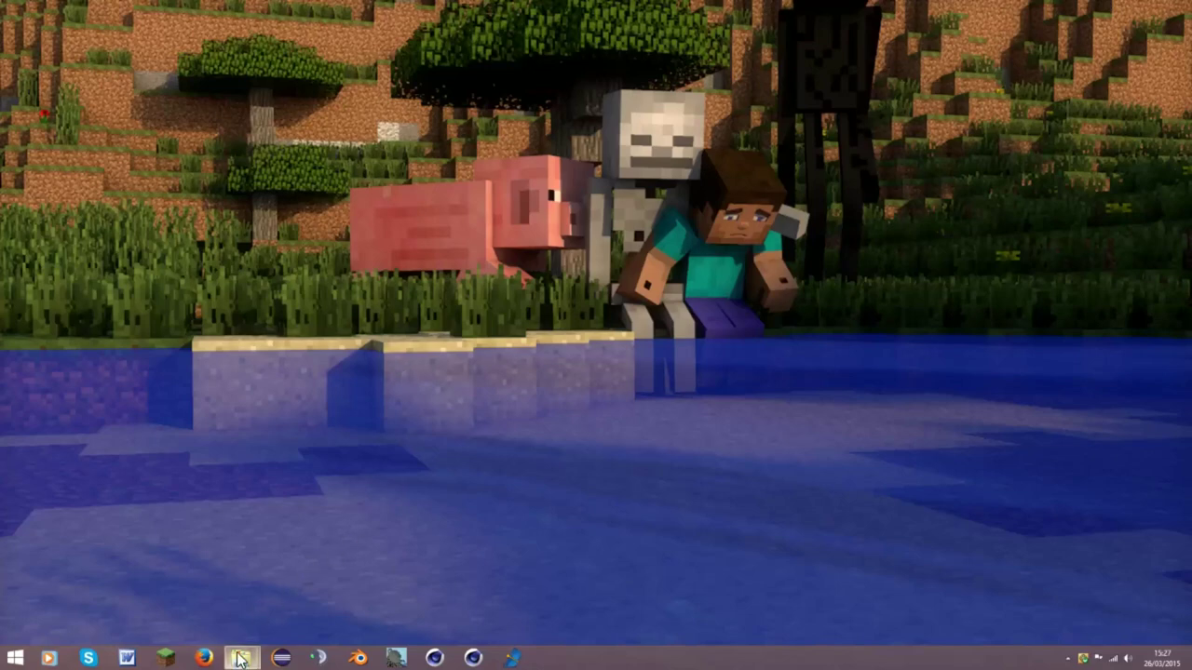
mouse_move(240, 658)
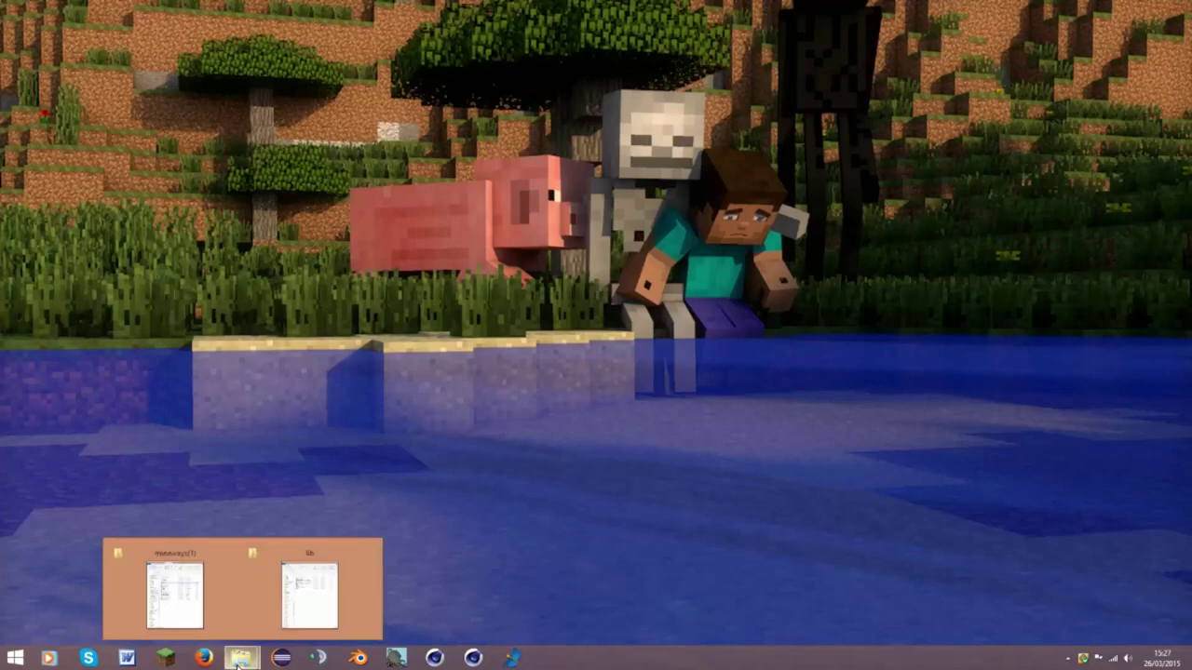
Bring up the mineways(1) folder and launch the Mineways application from it
left_click(187, 607)
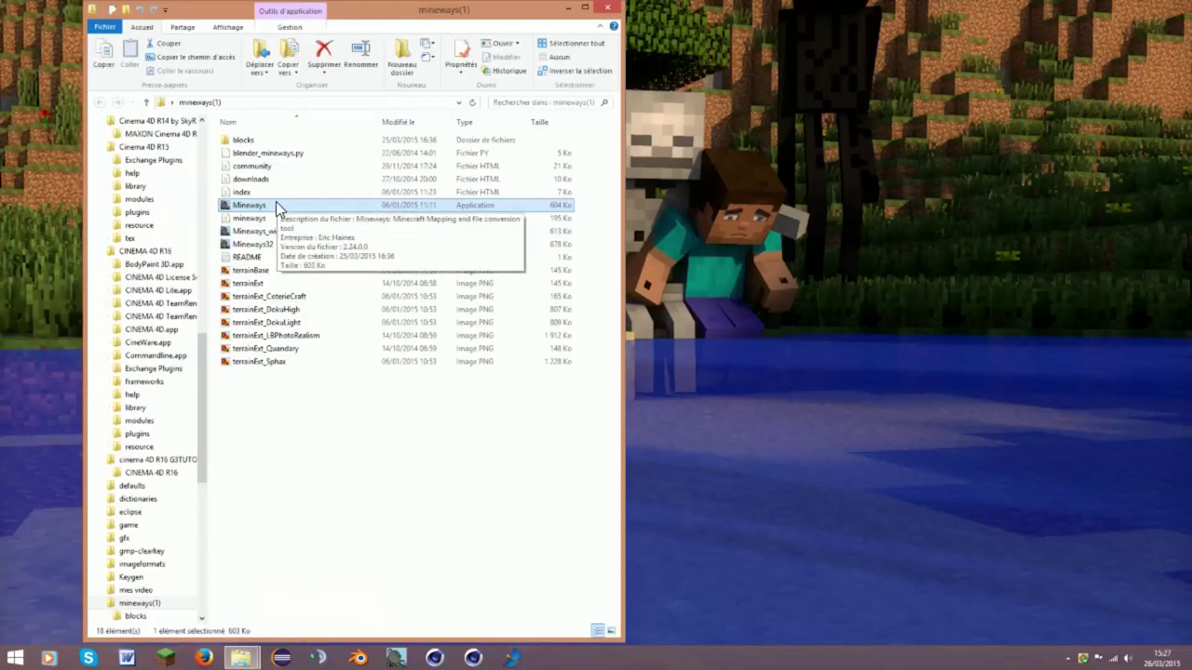
double_click(275, 203)
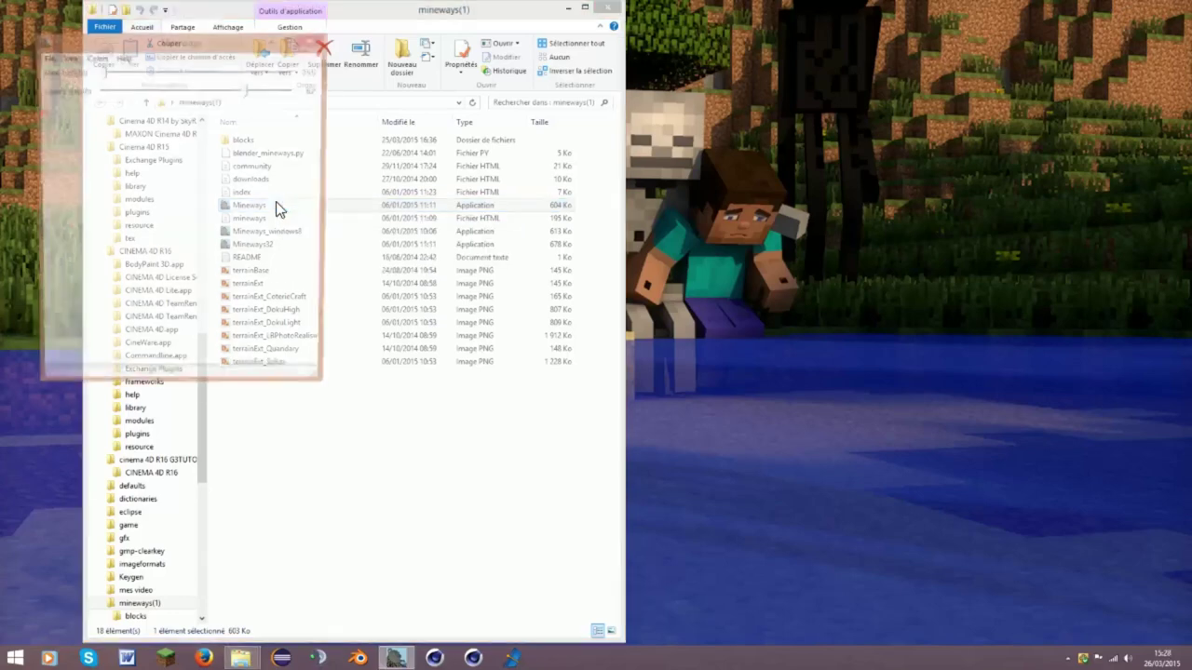
Close the mineways(1) folder, load the 'decor cine 4d' world and maximise Mineways
left_click(607, 7)
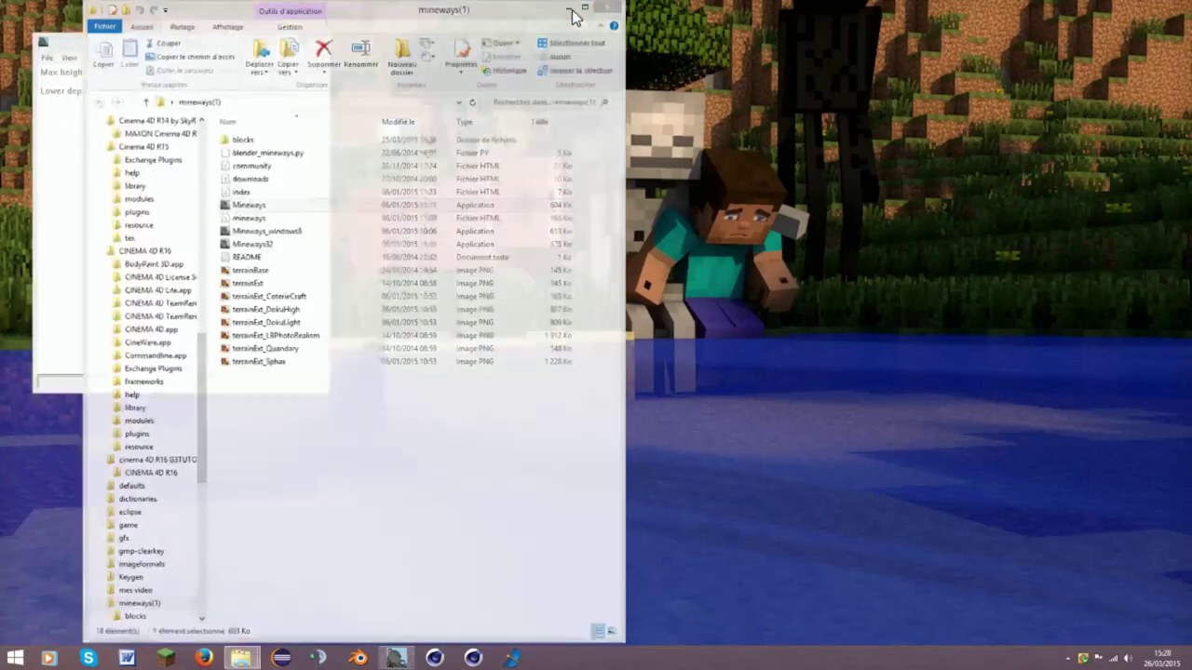
left_click(46, 58)
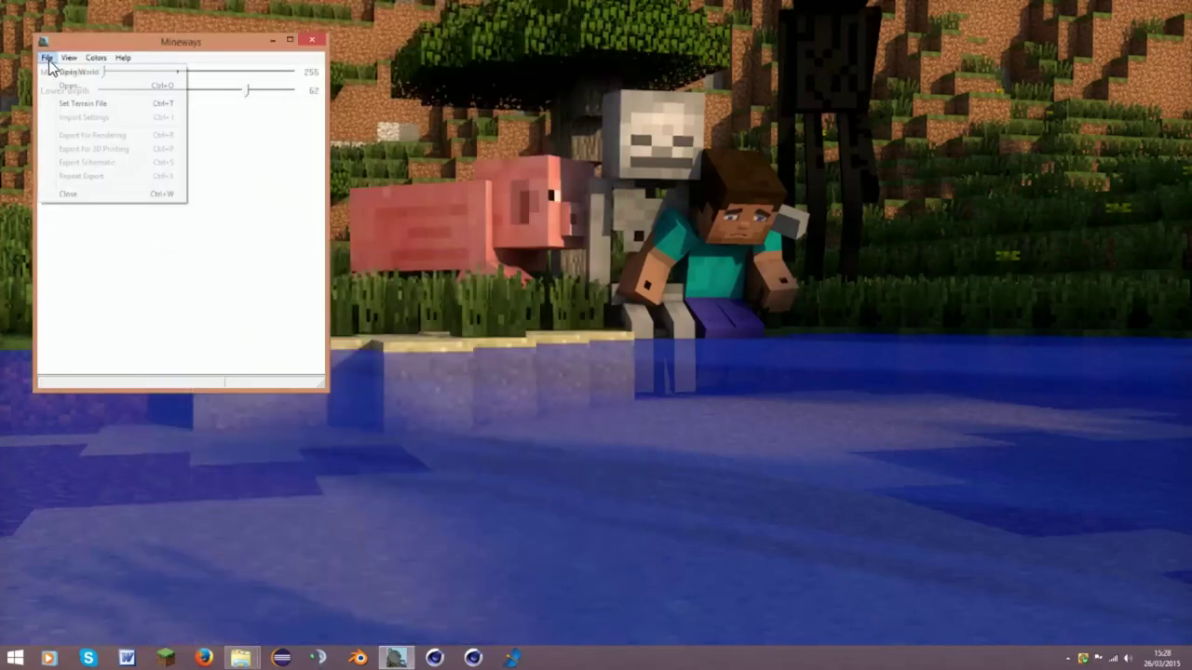
left_click(46, 60)
mouse_move(79, 72)
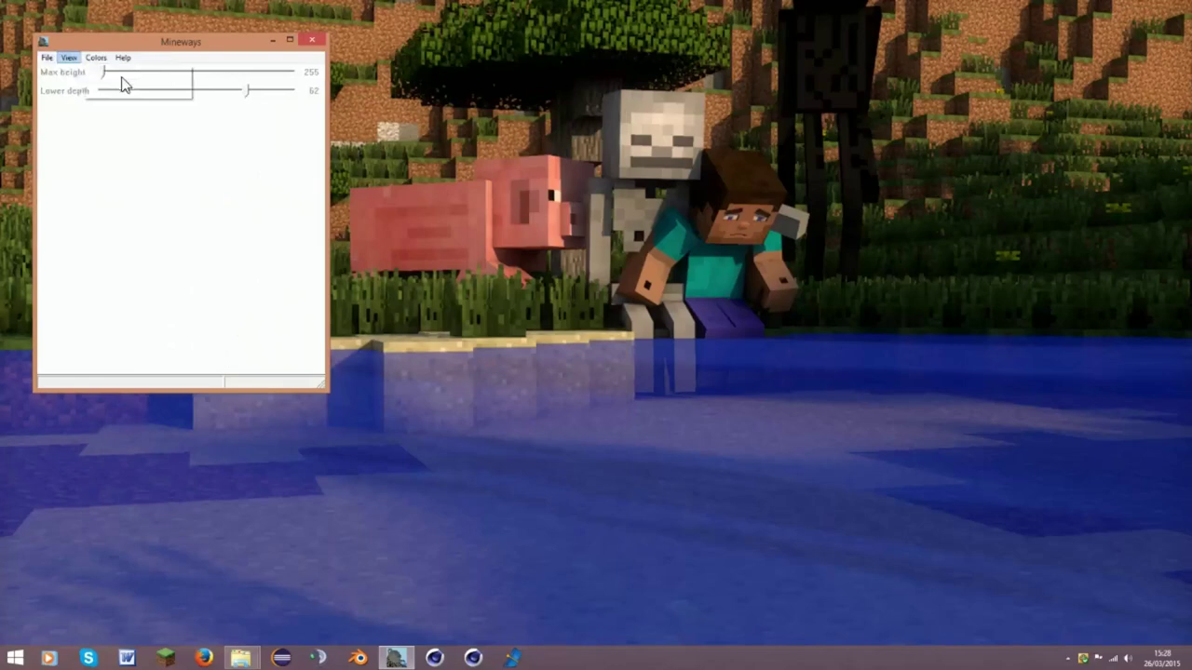
left_click(46, 57)
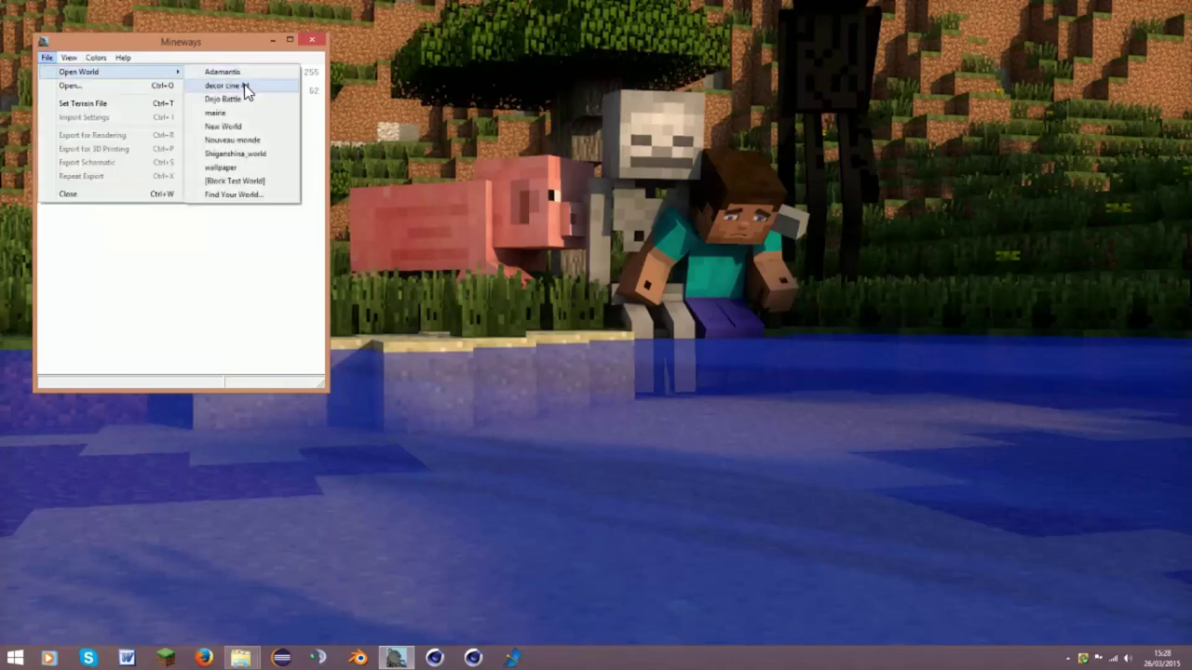
left_click(244, 84)
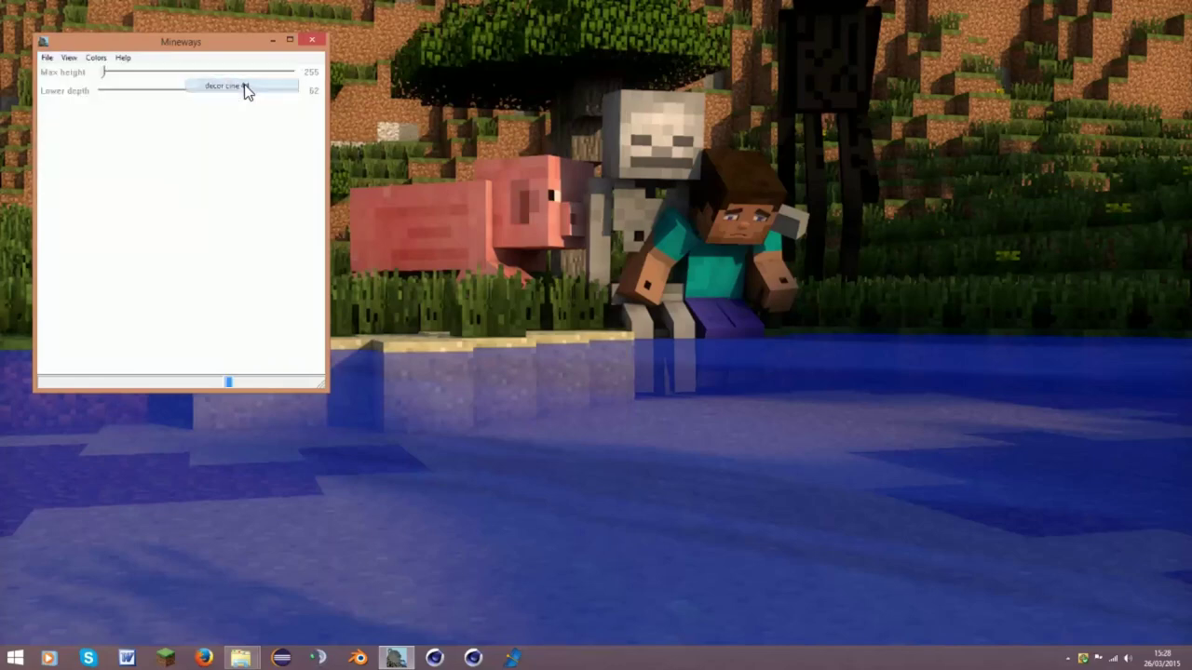
double_click(249, 41)
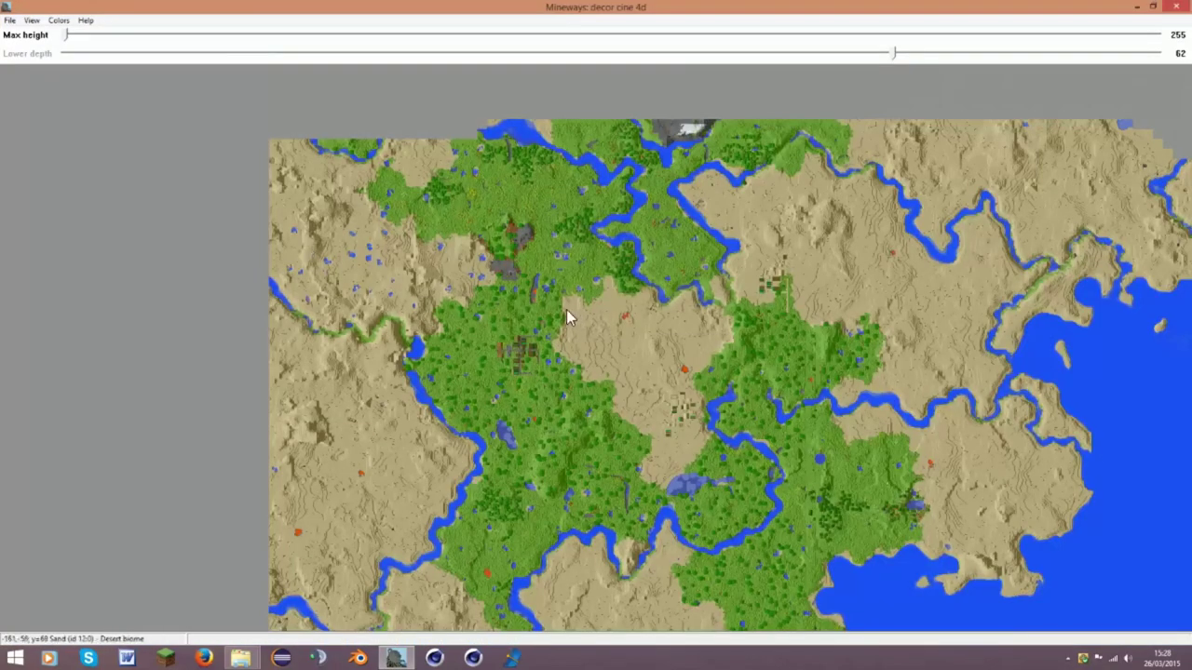
Zoom and pan the map until the small round pond is centred
scroll(566, 314, "up", 2)
scroll(565, 314, "down", 2)
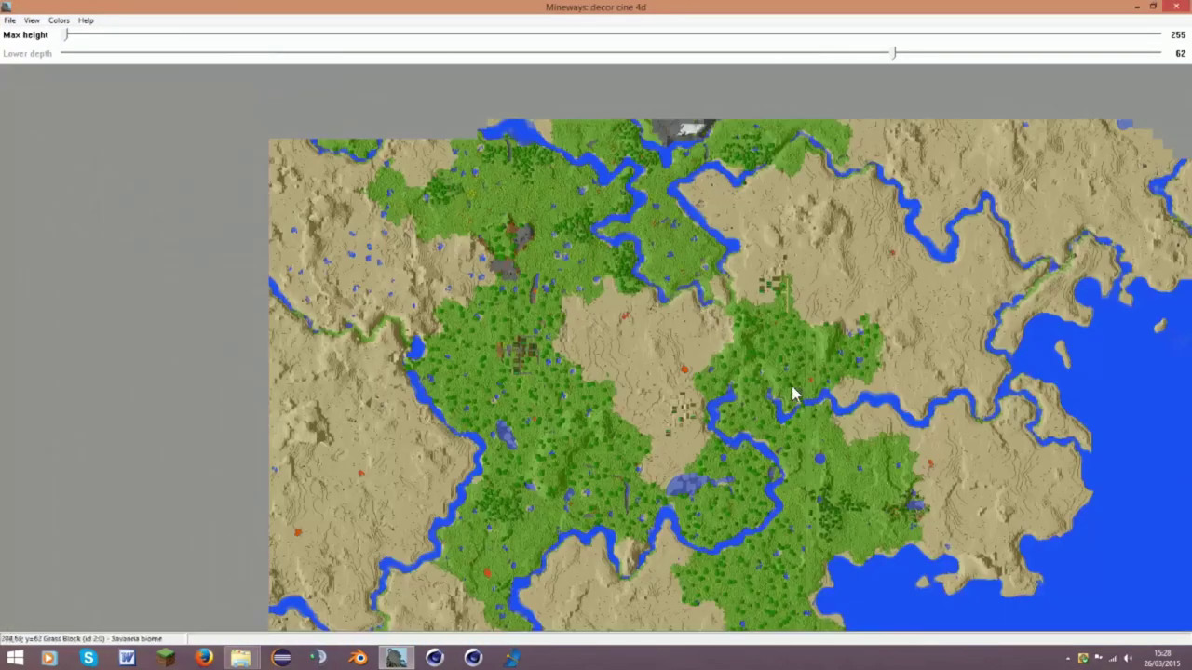
scroll(824, 461, "up", 2)
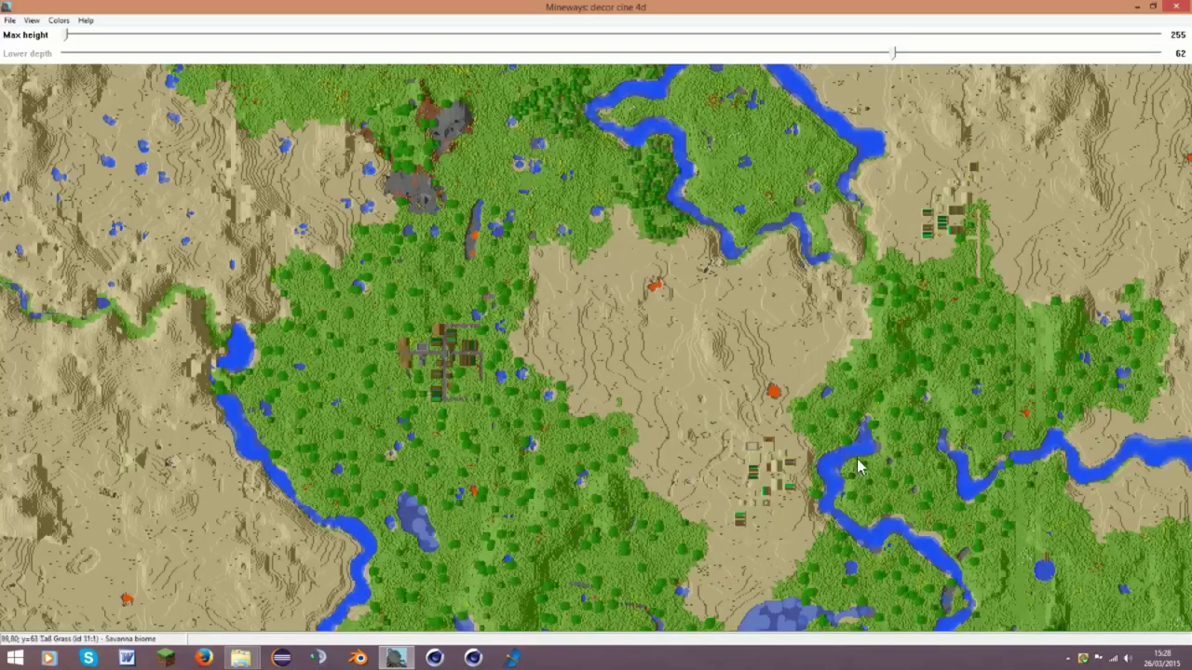
scroll(931, 391, "down", 2)
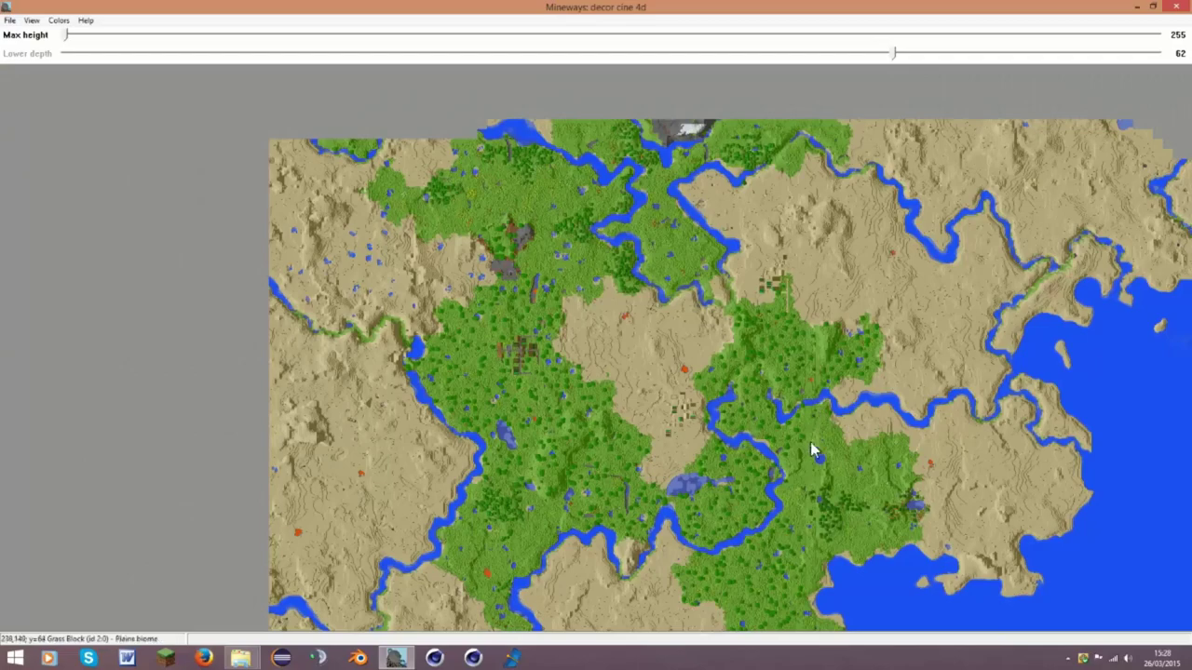
scroll(818, 468, "up", 2)
scroll(816, 465, "down", 2)
left_click_drag(894, 465, 620, 440)
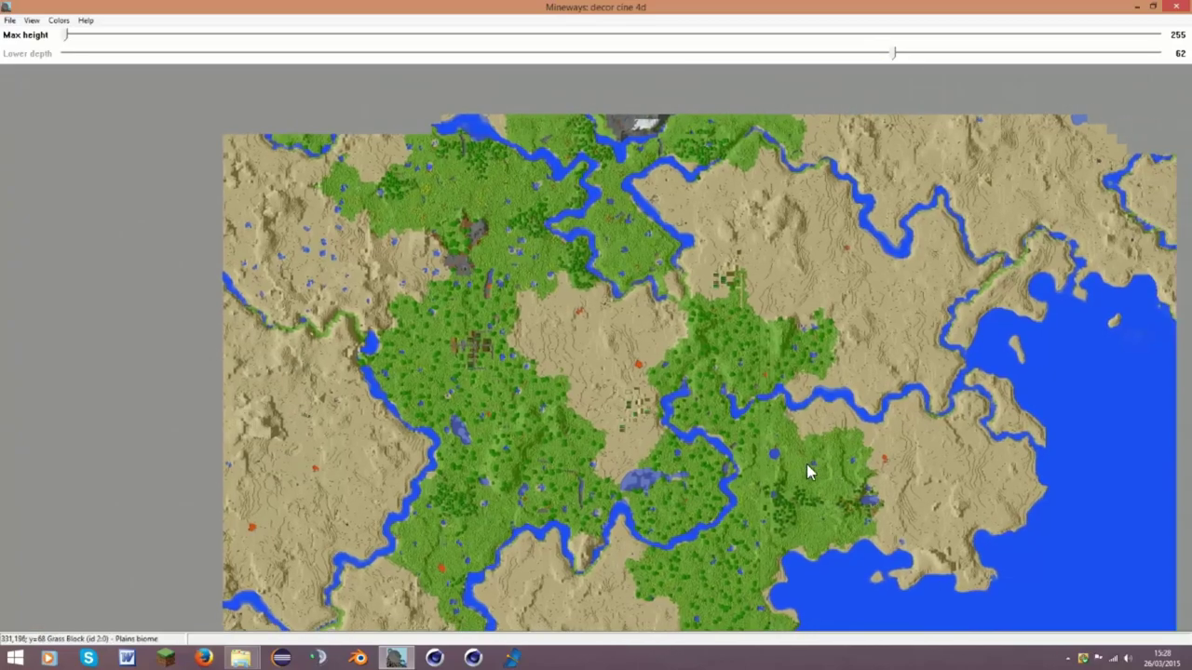
scroll(596, 447, "up", 2)
scroll(550, 495, "up", 1)
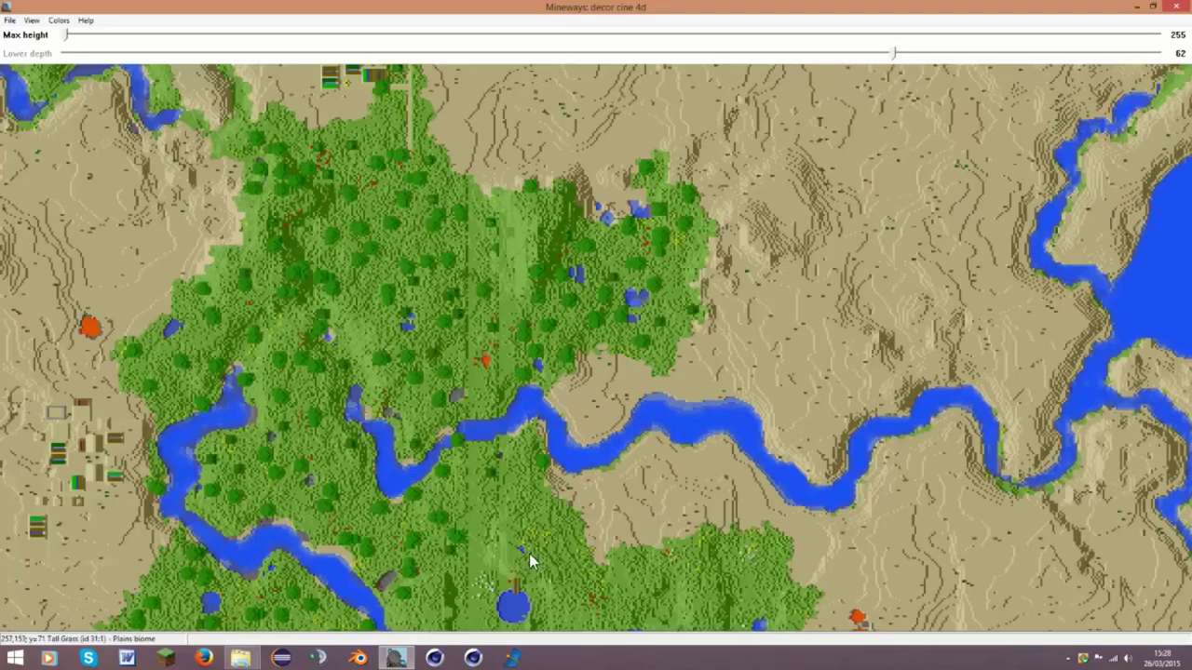
scroll(536, 492, "up", 1)
scroll(531, 489, "up", 1)
left_click_drag(530, 498, 564, 307)
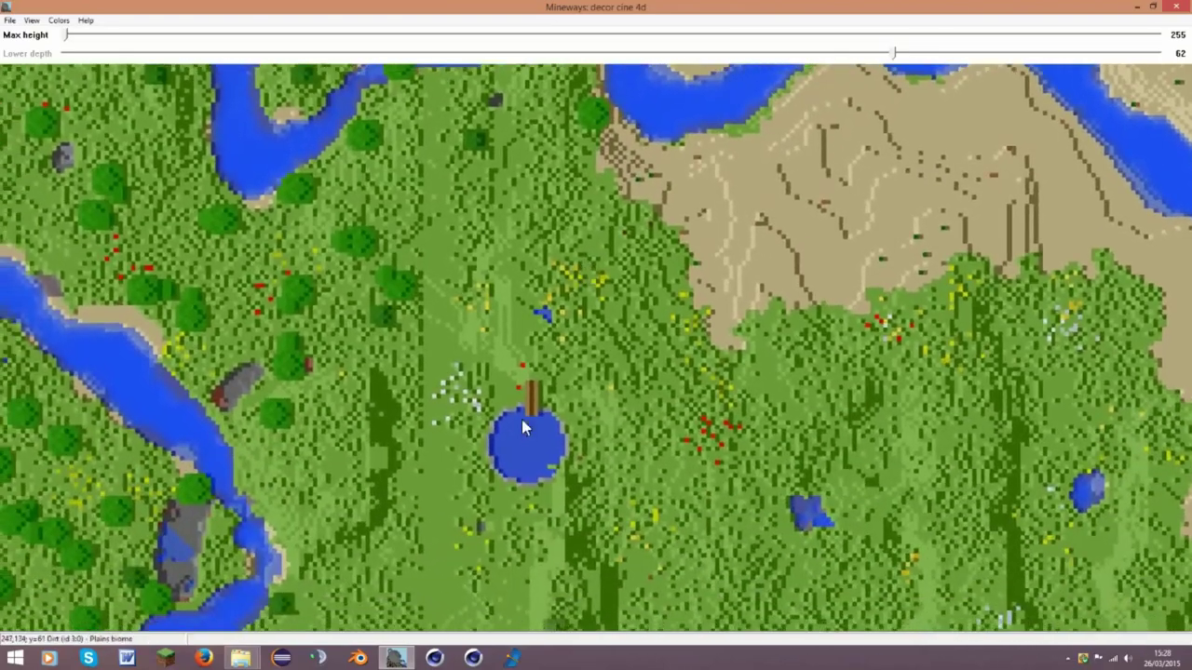
scroll(517, 430, "up", 1)
left_click_drag(513, 438, 581, 406)
scroll(581, 406, "down", 1)
scroll(581, 398, "down", 2)
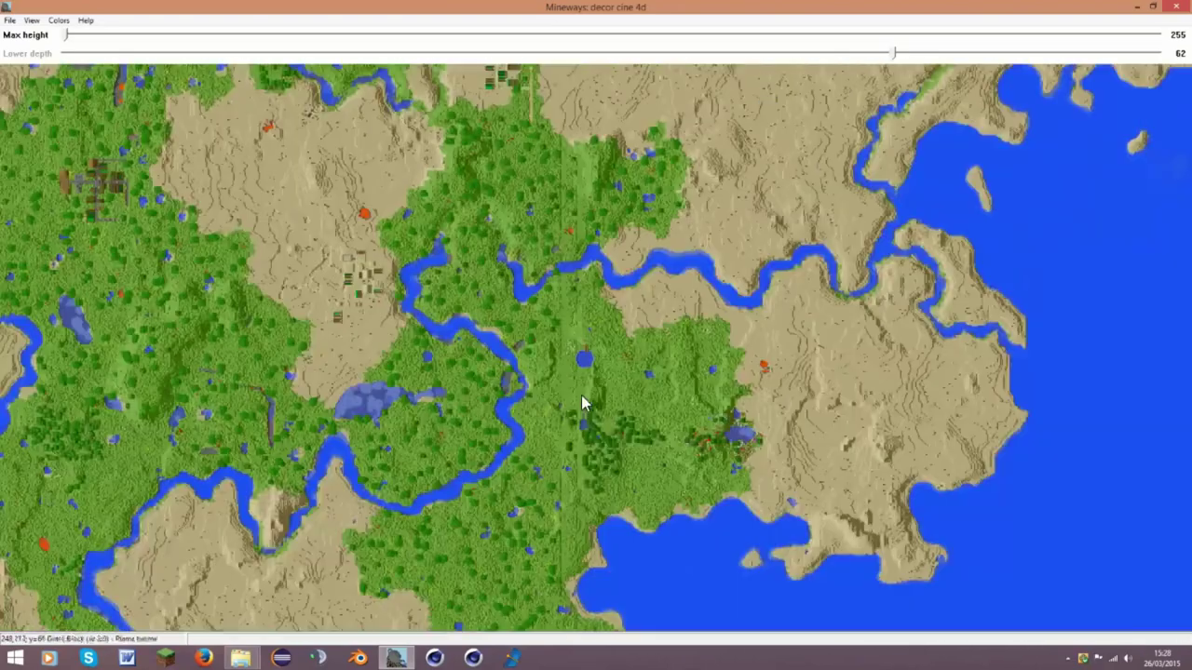
scroll(584, 388, "down", 1)
scroll(594, 373, "up", 1)
scroll(599, 364, "down", 1)
scroll(600, 364, "down", 1)
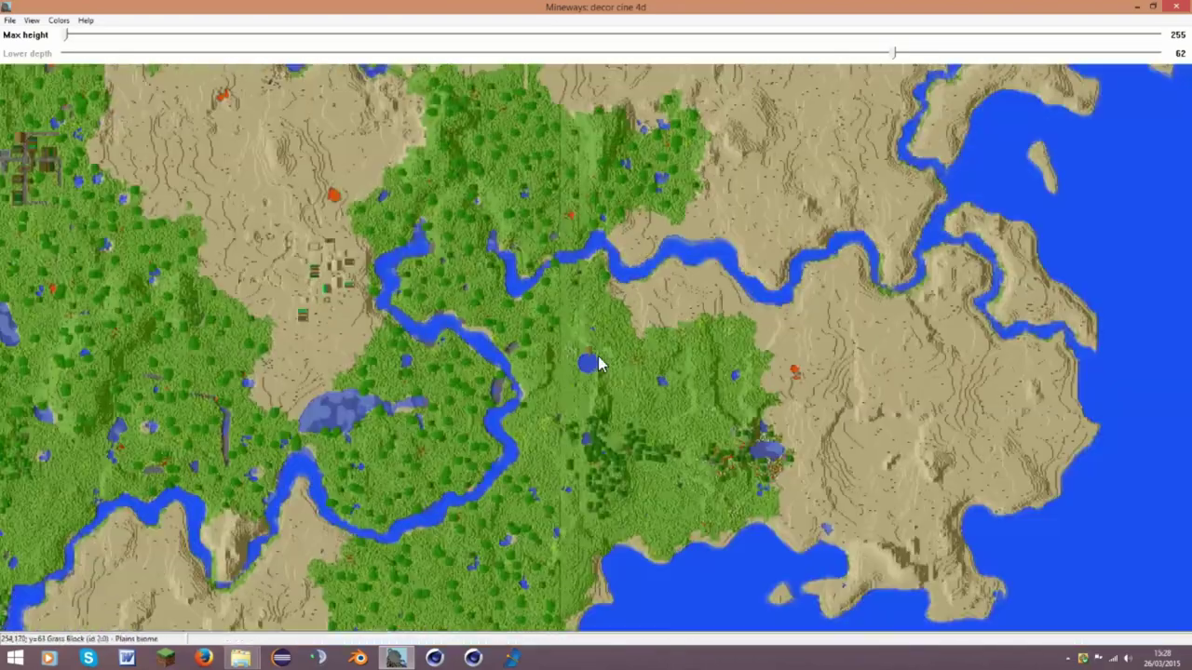
scroll(596, 368, "down", 1)
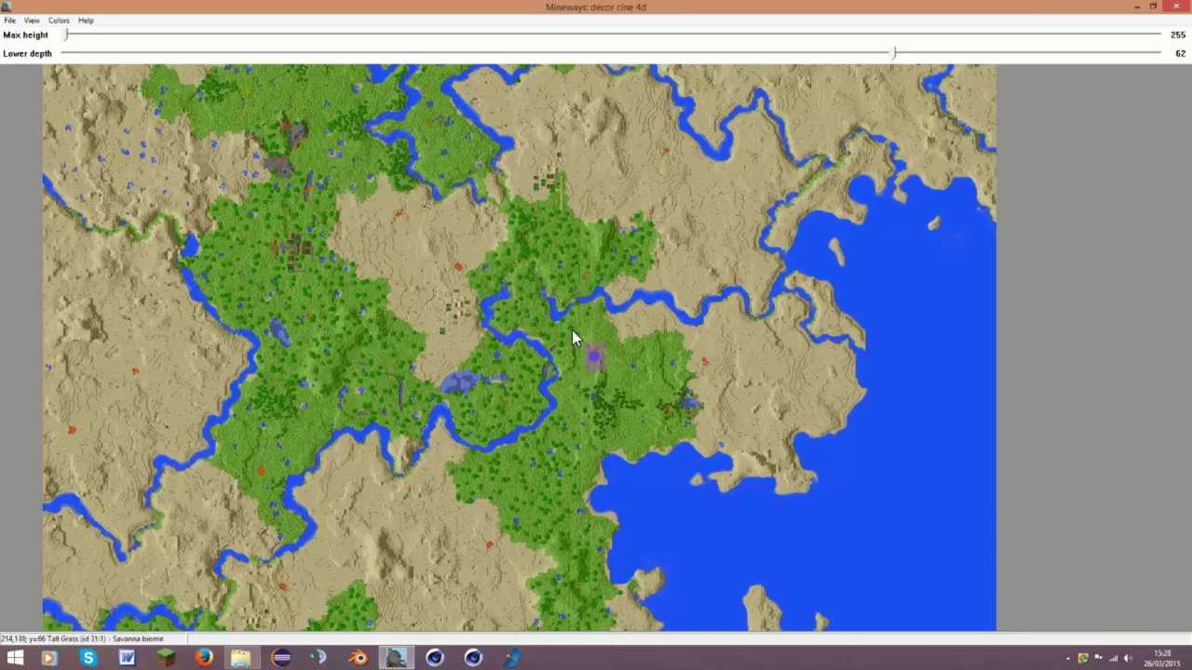
Draw a square selection around the pond and accept the depth adjustment with Oui
mouse_move(572, 330)
left_mouse_down()
mouse_move(619, 396)
mouse_move(612, 371)
mouse_move(619, 383)
left_mouse_up()
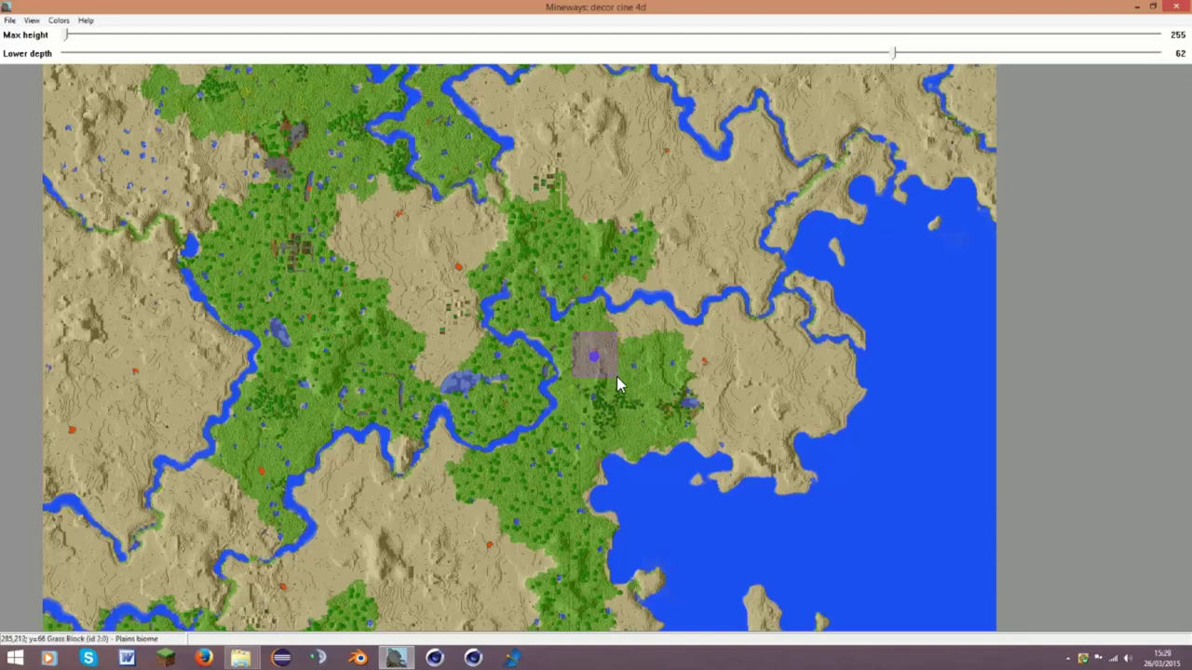
right_click_drag(619, 385, 619, 384)
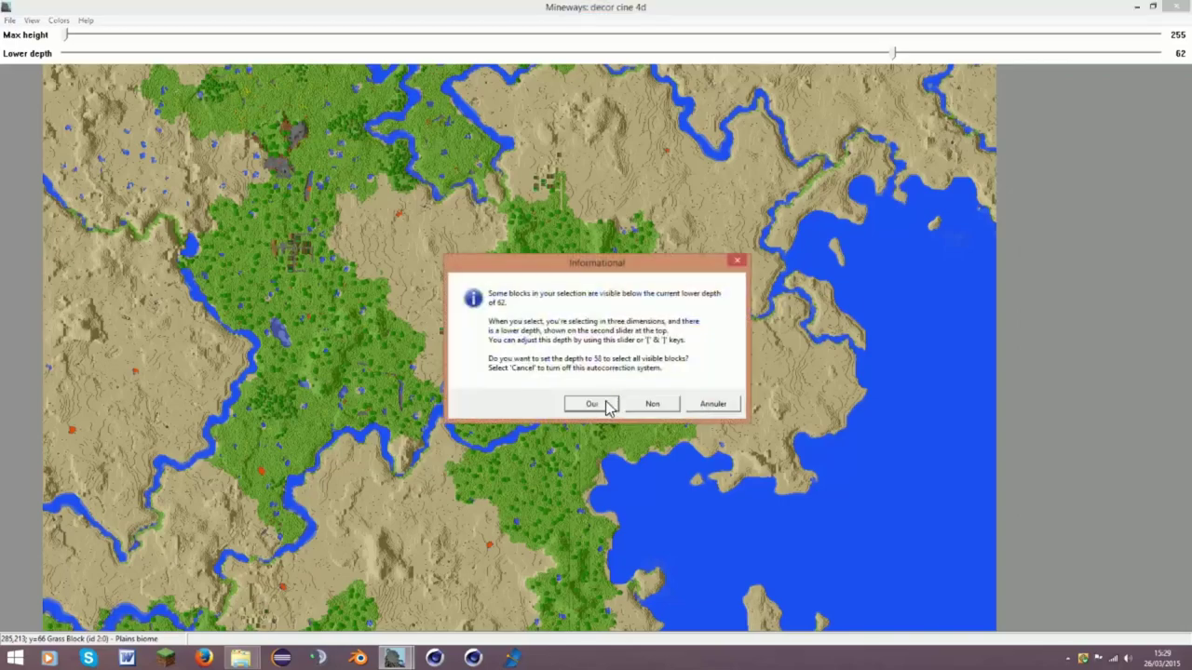
left_click(601, 408)
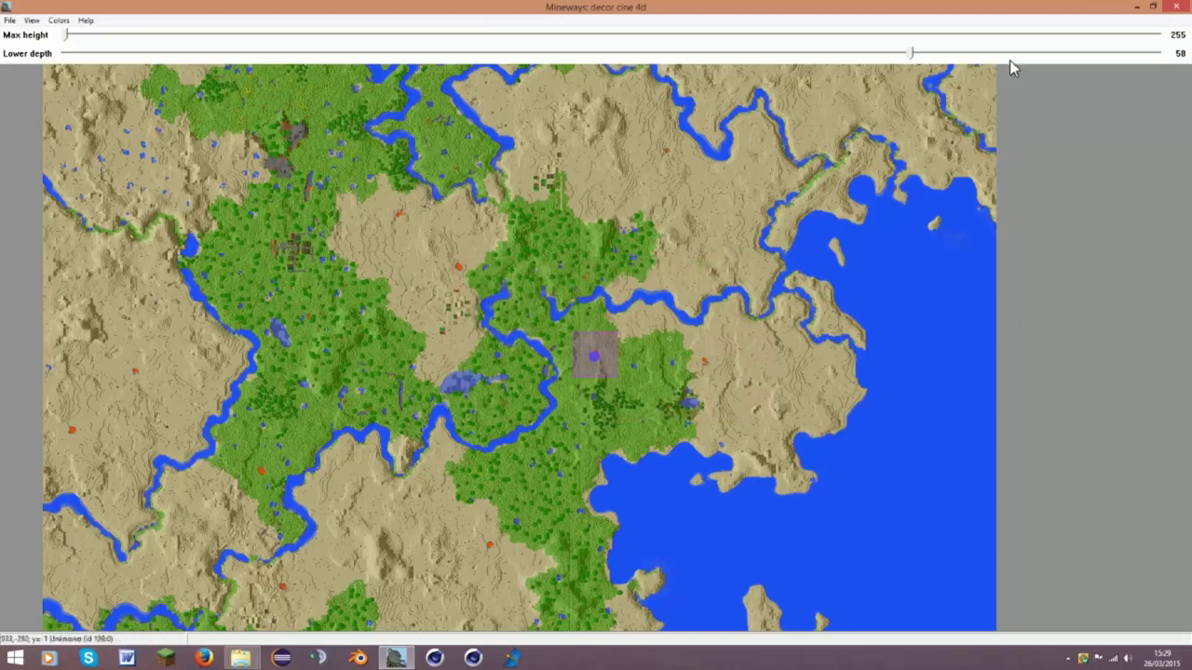
Set the selection's Lower depth to 32
left_click_drag(910, 53, 1004, 63)
left_click(1030, 56)
left_click(1038, 55)
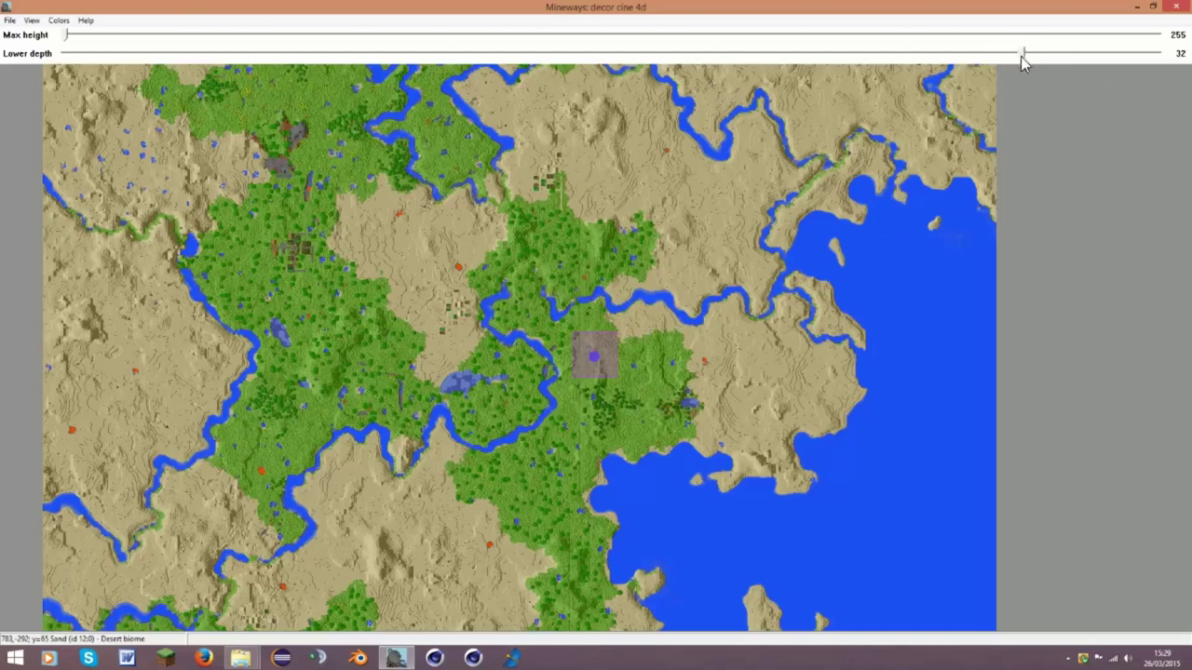
Start exporting the selected area as a model for rendering
left_click(10, 20)
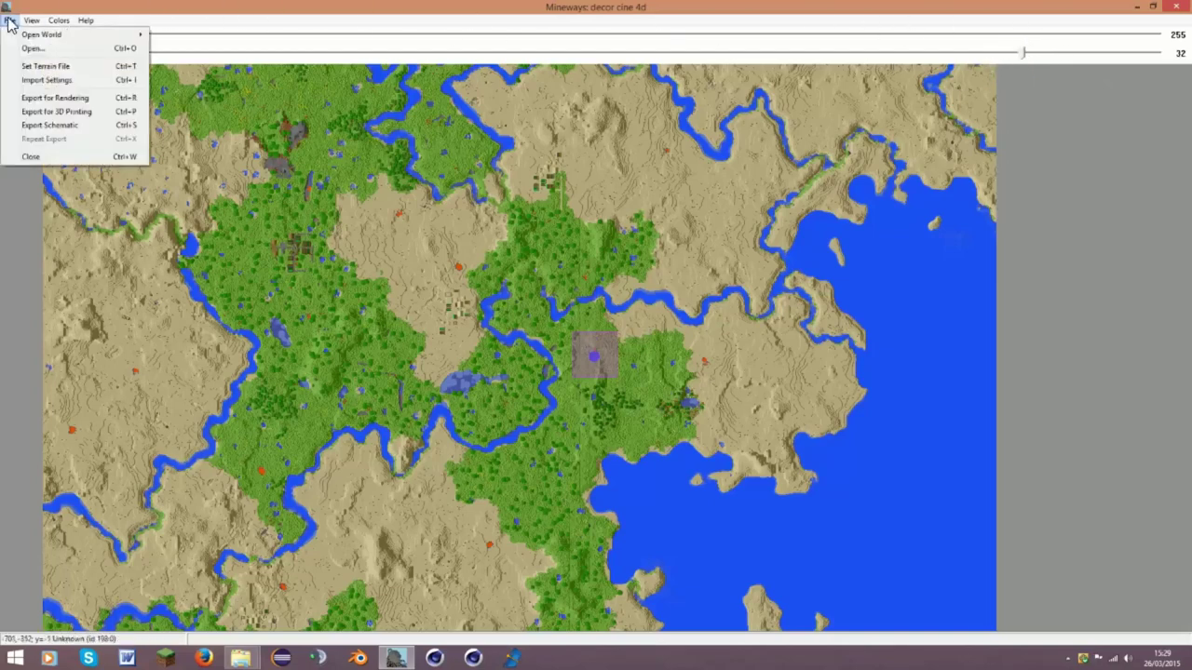
left_click(31, 19)
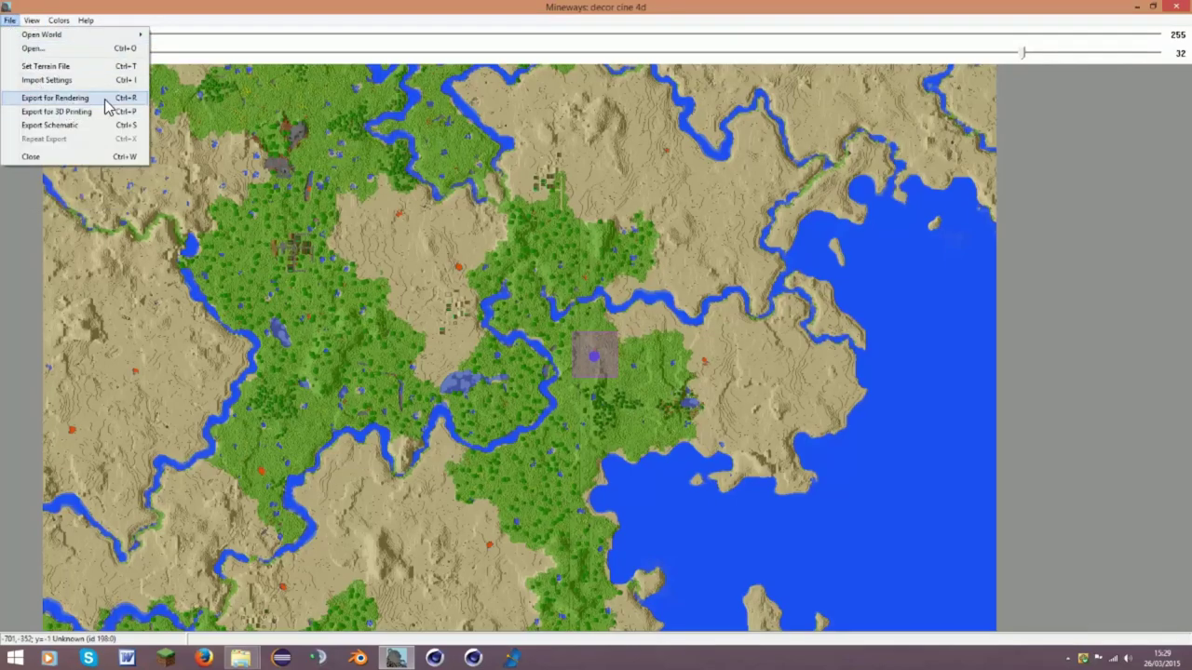
left_click(103, 97)
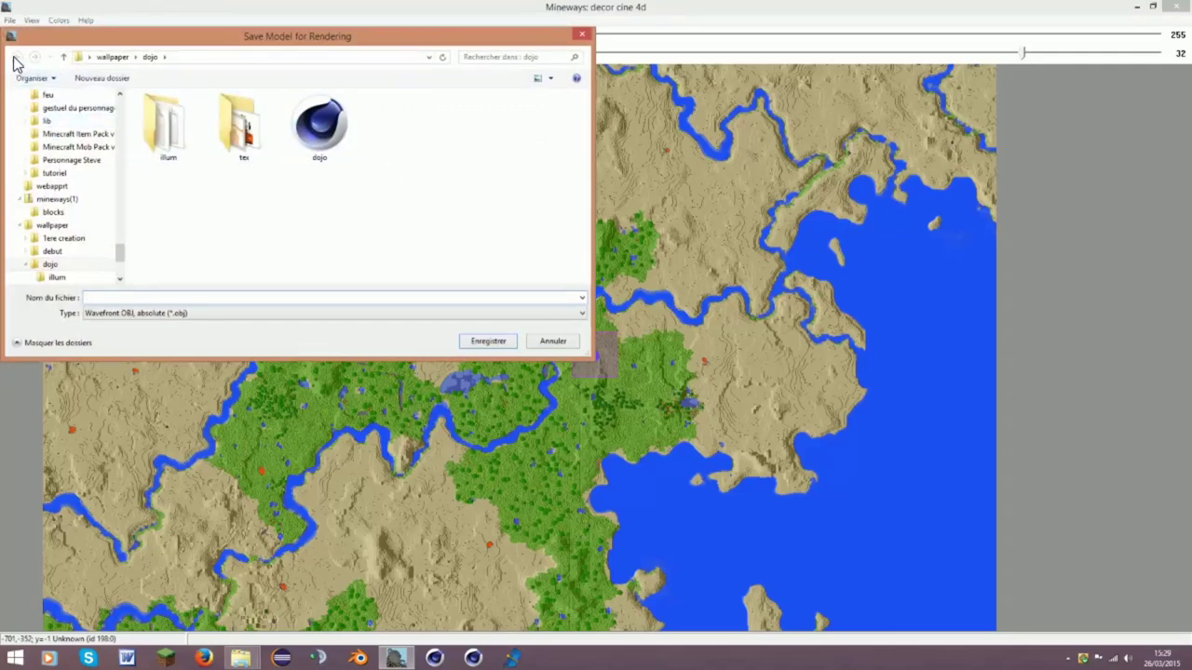
mouse_move(119, 253)
left_mouse_down()
mouse_move(126, 276)
mouse_move(118, 230)
left_mouse_up()
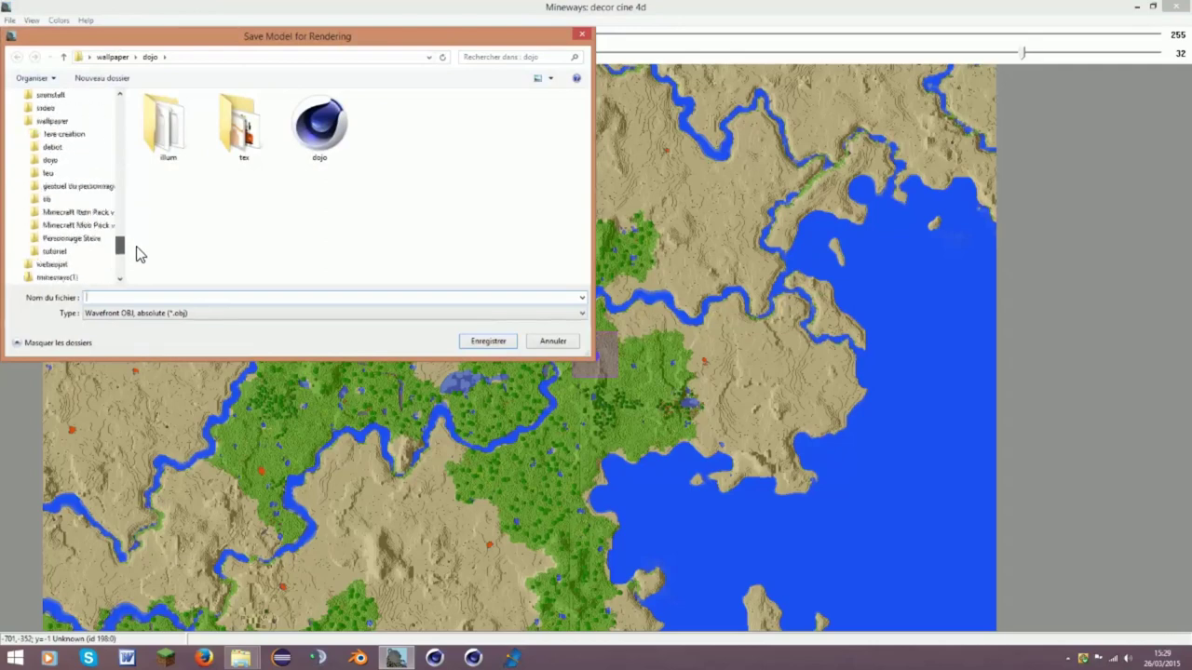
Create a new folder inside wallpaper, dropping the 'tutoriel' name so it stays Nouveau dossier
left_click(52, 121)
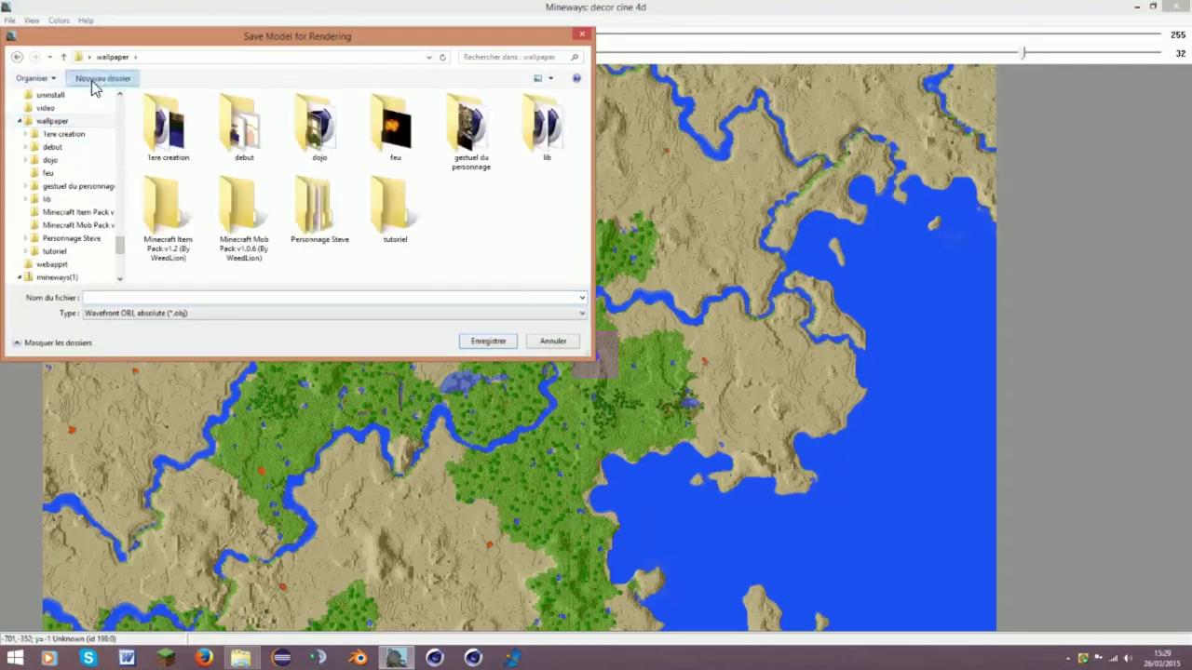
left_click(101, 78)
type("tu")
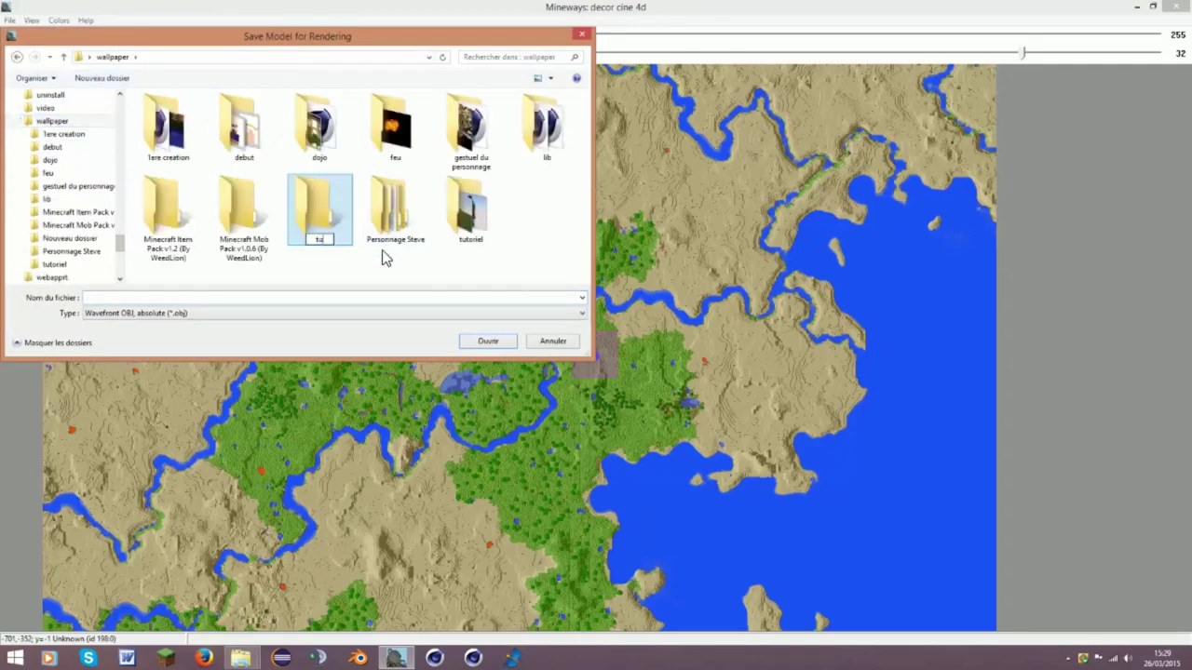
type("to")
type("riel")
key("Return")
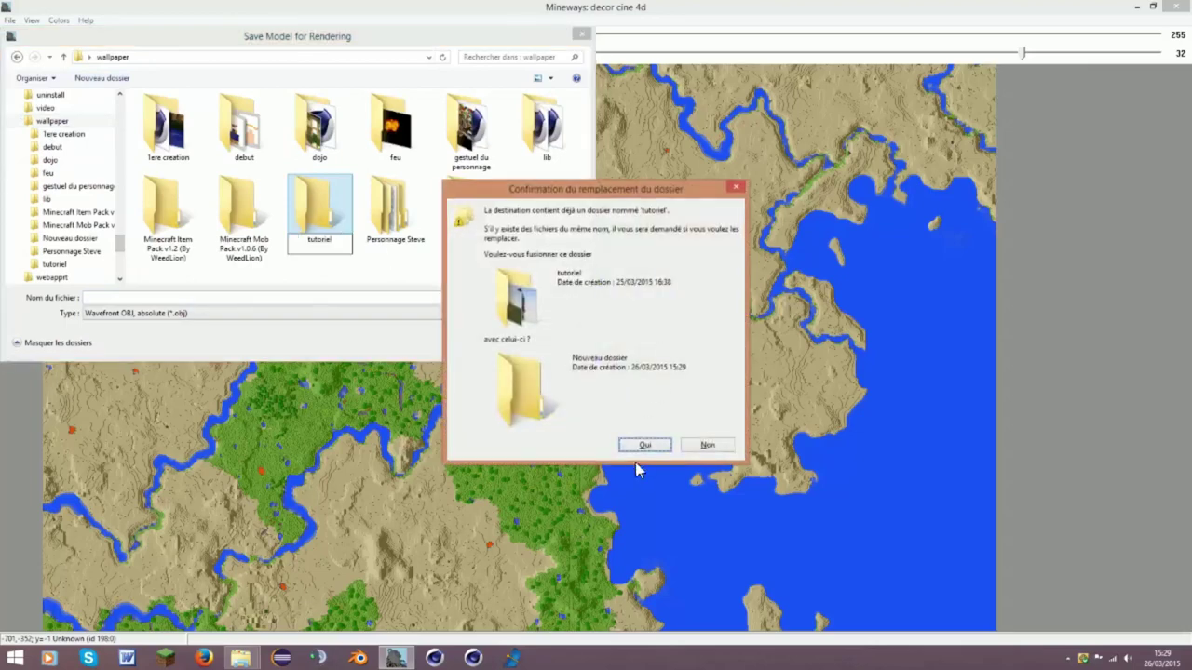
left_click(735, 189)
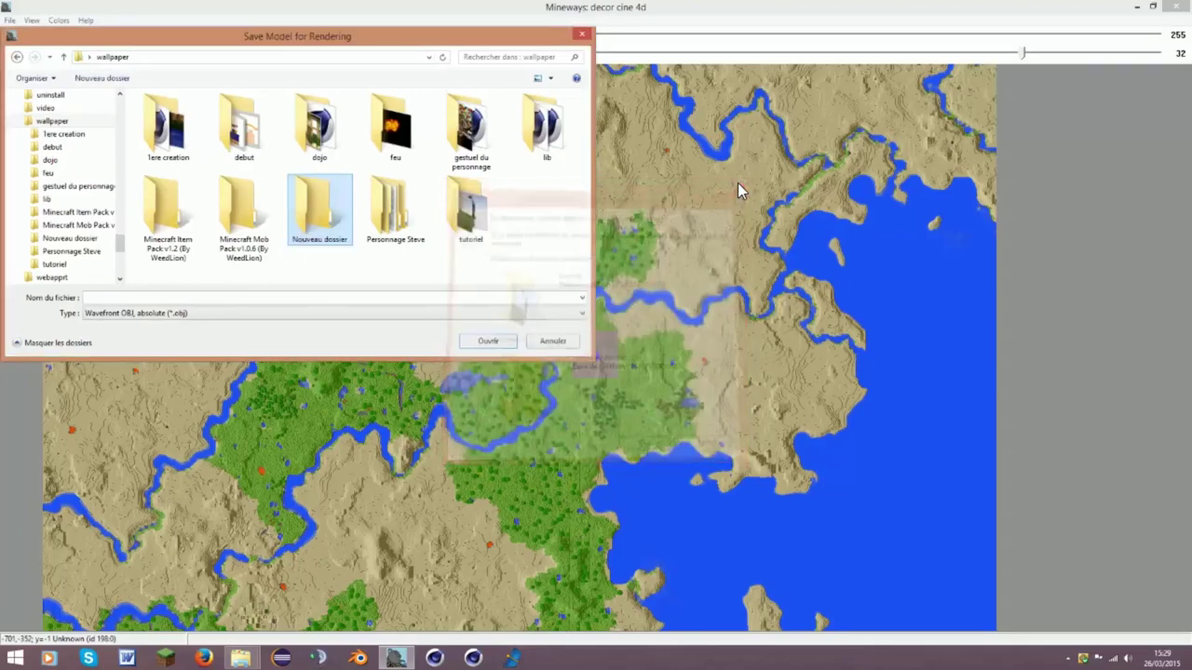
Open the Nouveau dossier folder and name the Wavefront OBJ export 'plonger'
right_click(328, 221)
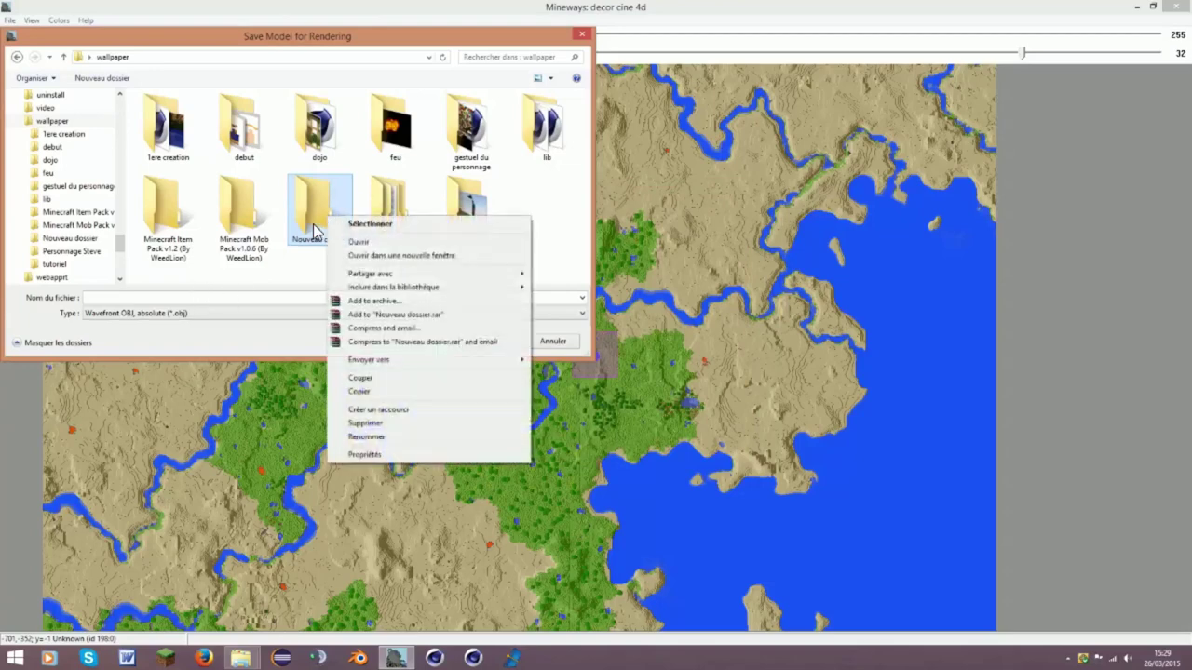
double_click(314, 232)
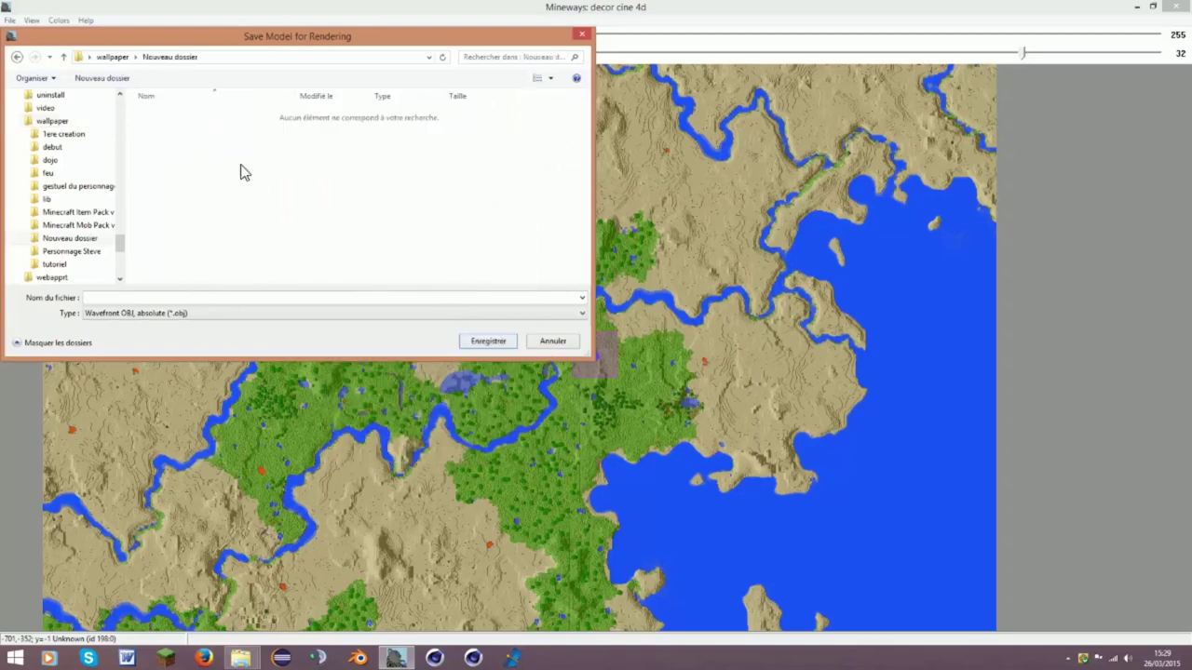
left_click(318, 297)
type("plonger")
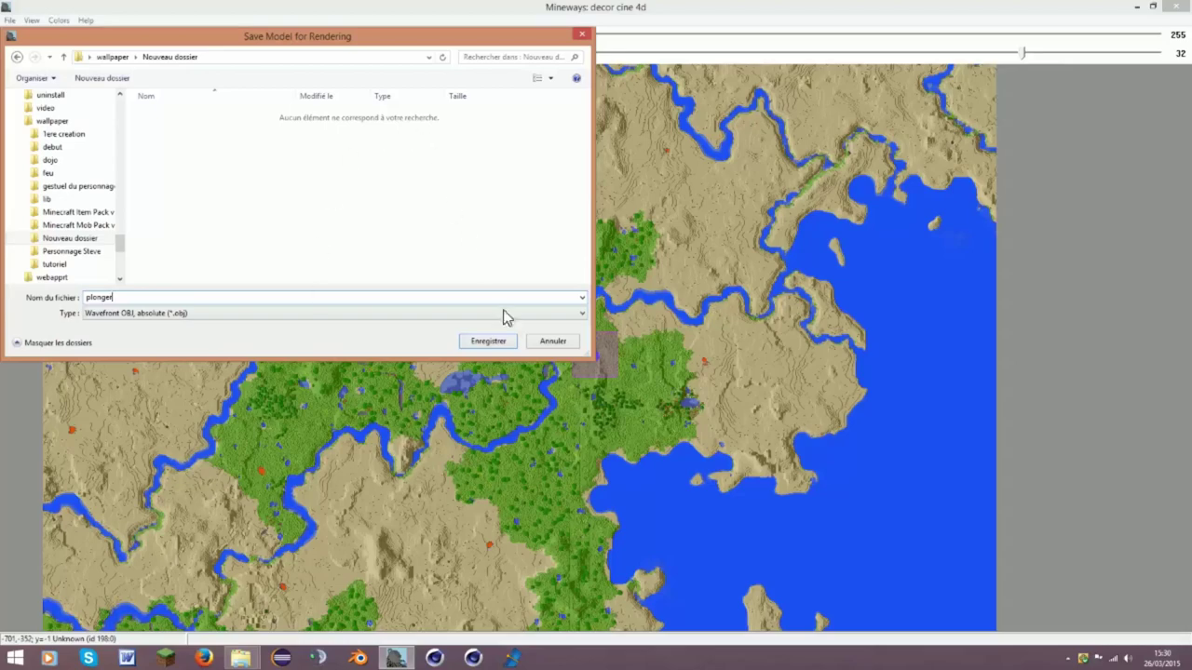
Save the plonger export, accept the Model Export settings, and close Mineways once done
left_click(488, 339)
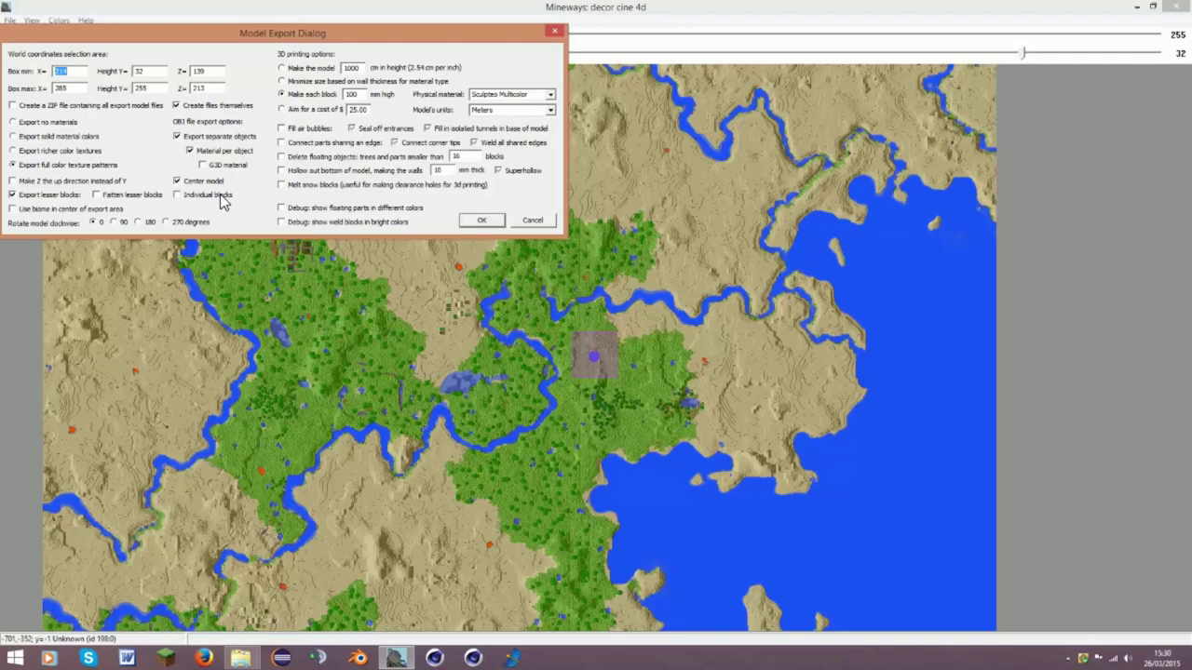
left_click(491, 223)
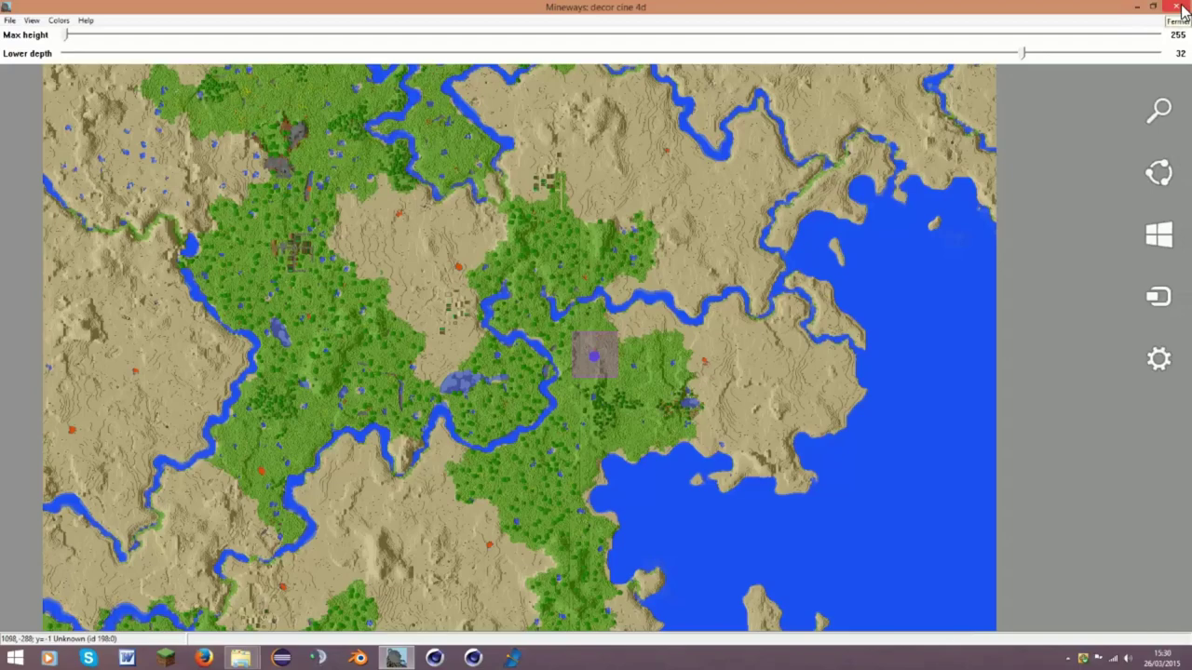
left_click(1178, 7)
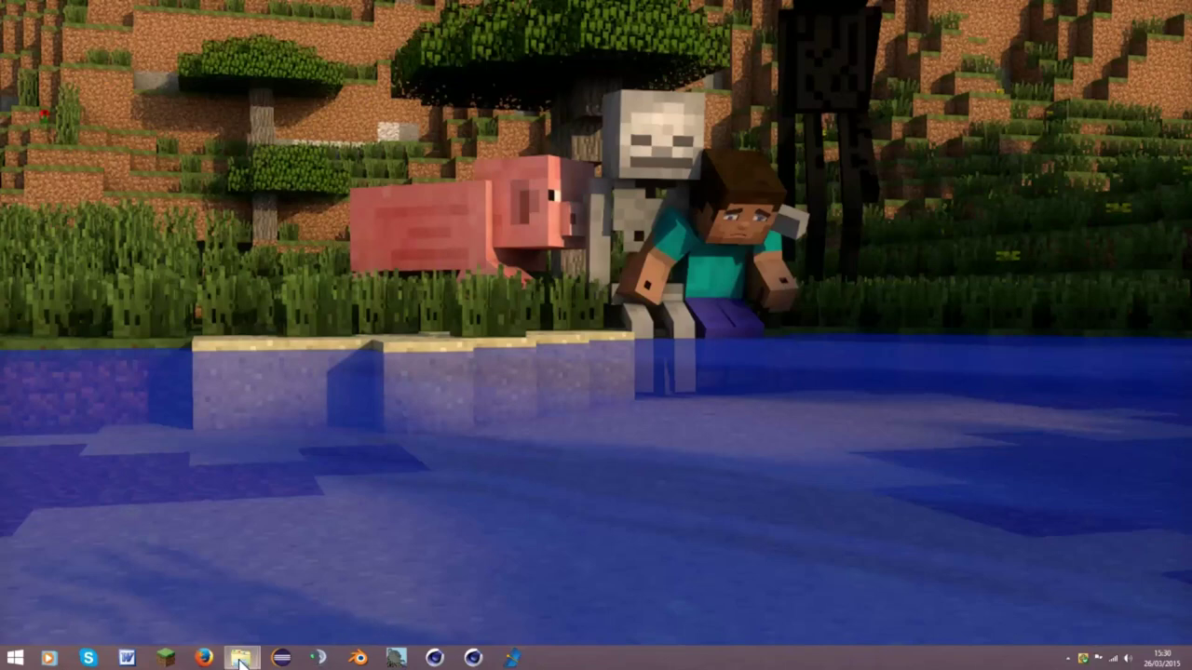
mouse_move(240, 658)
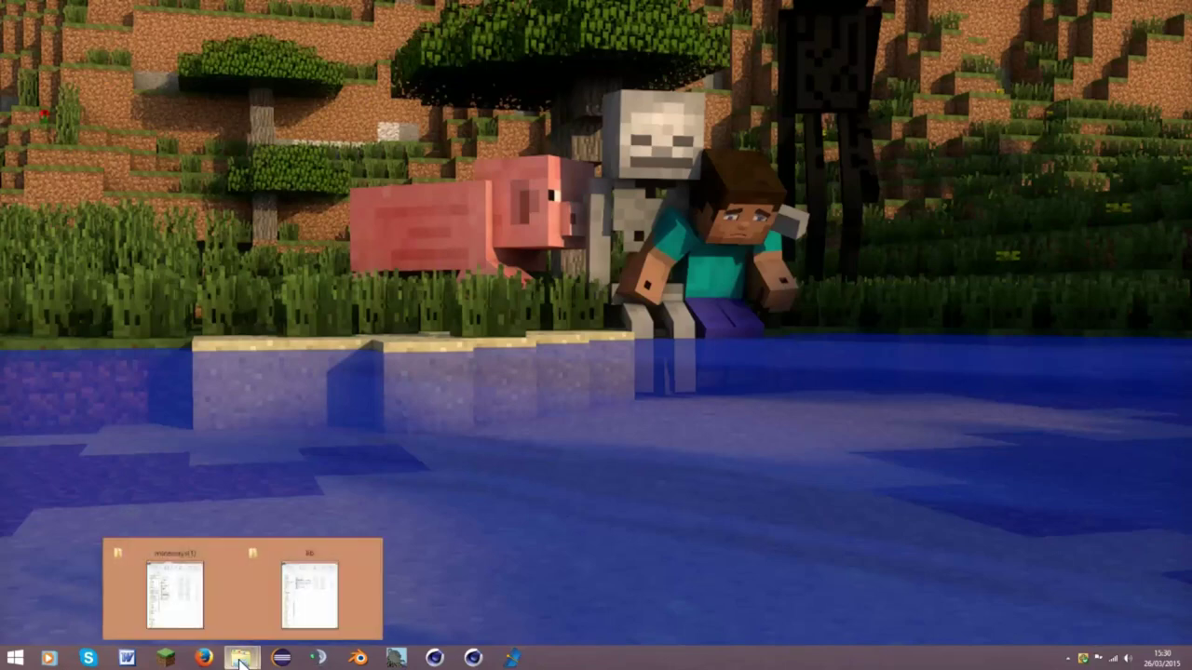
Browse to wallpaper > Nouveau dossier and open the plonger OBJ model in Cinema 4D
left_click(182, 600)
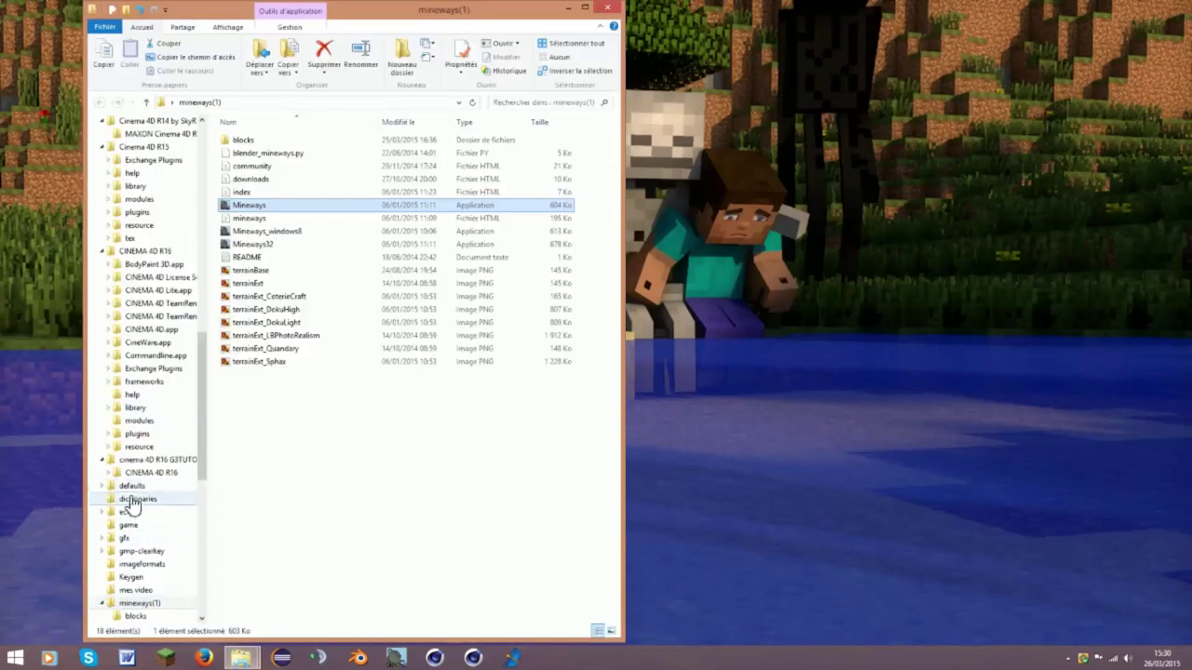
left_click_drag(194, 458, 192, 591)
left_click(138, 421)
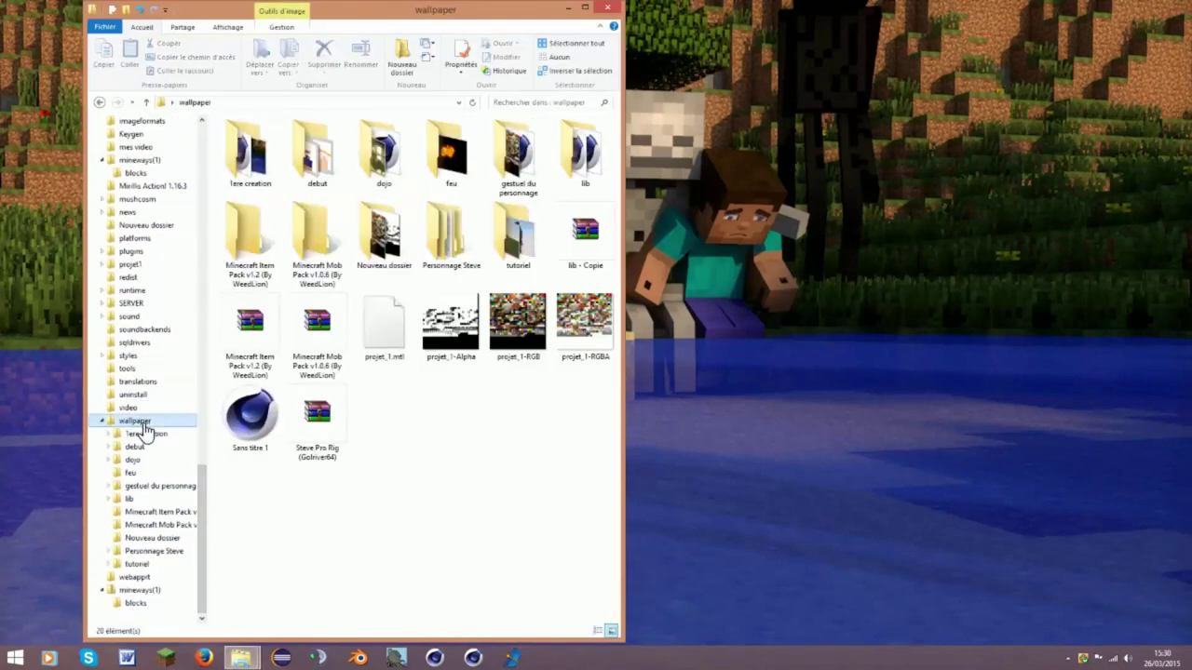
double_click(404, 253)
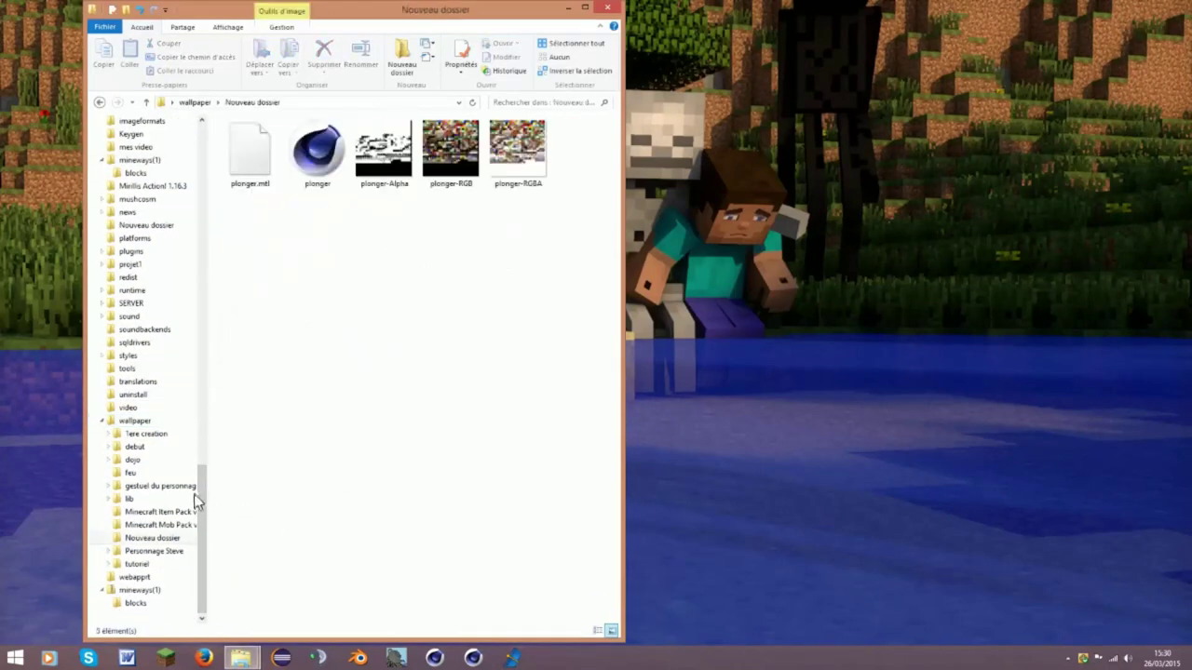
left_click_drag(236, 242, 556, 262)
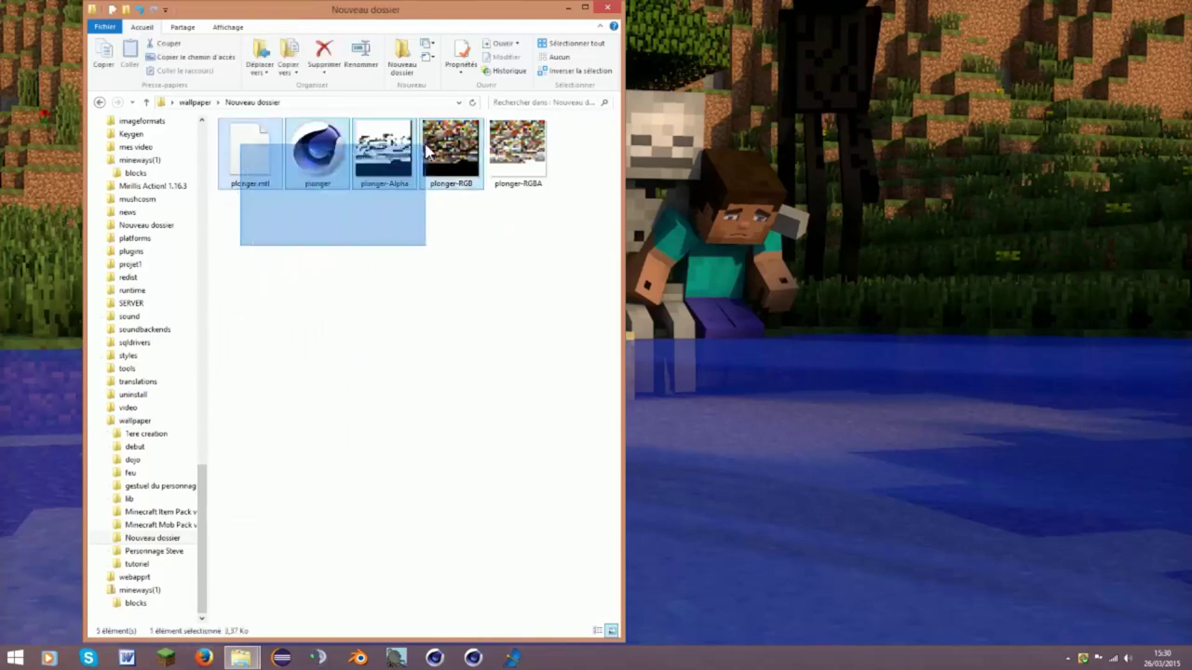
left_click(553, 262)
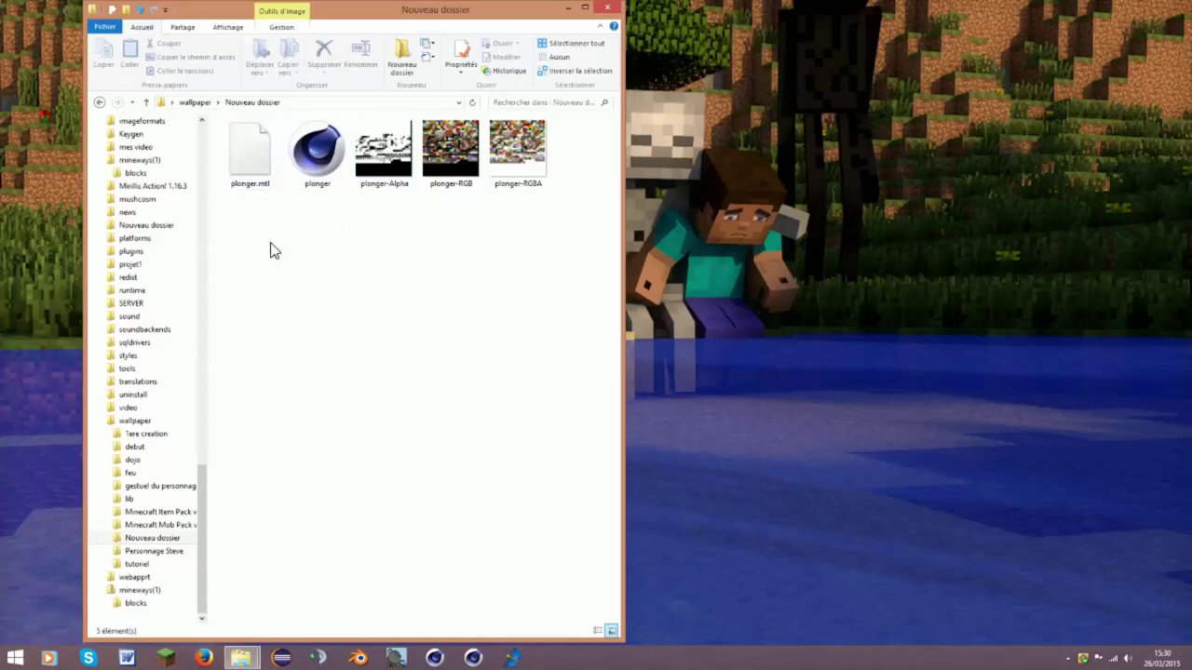
left_click_drag(251, 268, 245, 187)
left_click(279, 232)
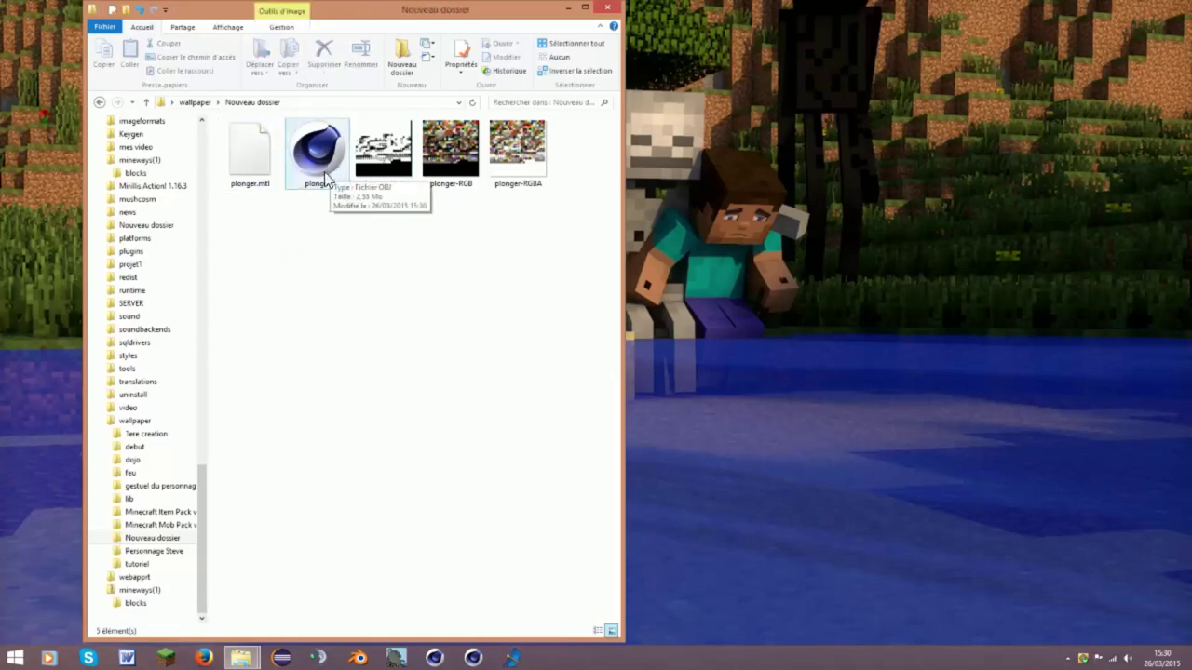
mouse_move(317, 154)
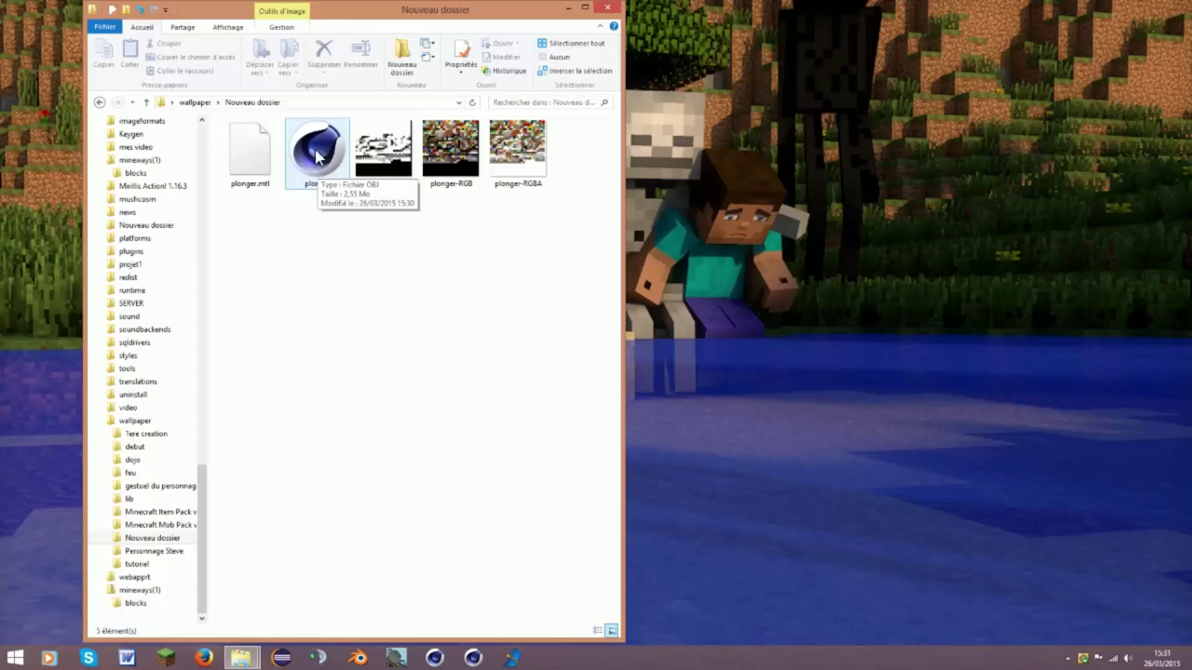
left_click(318, 160)
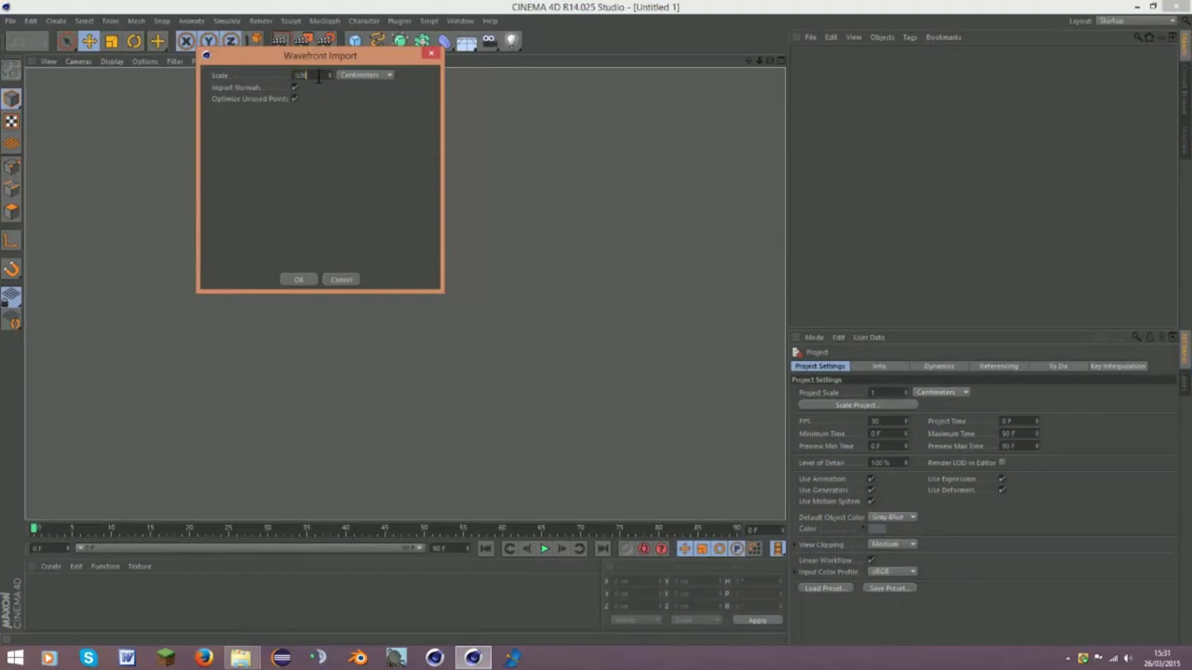
Import plonger at scale 50 and open the Stone_Slab material in the Material Editor
type("50")
left_click(298, 281)
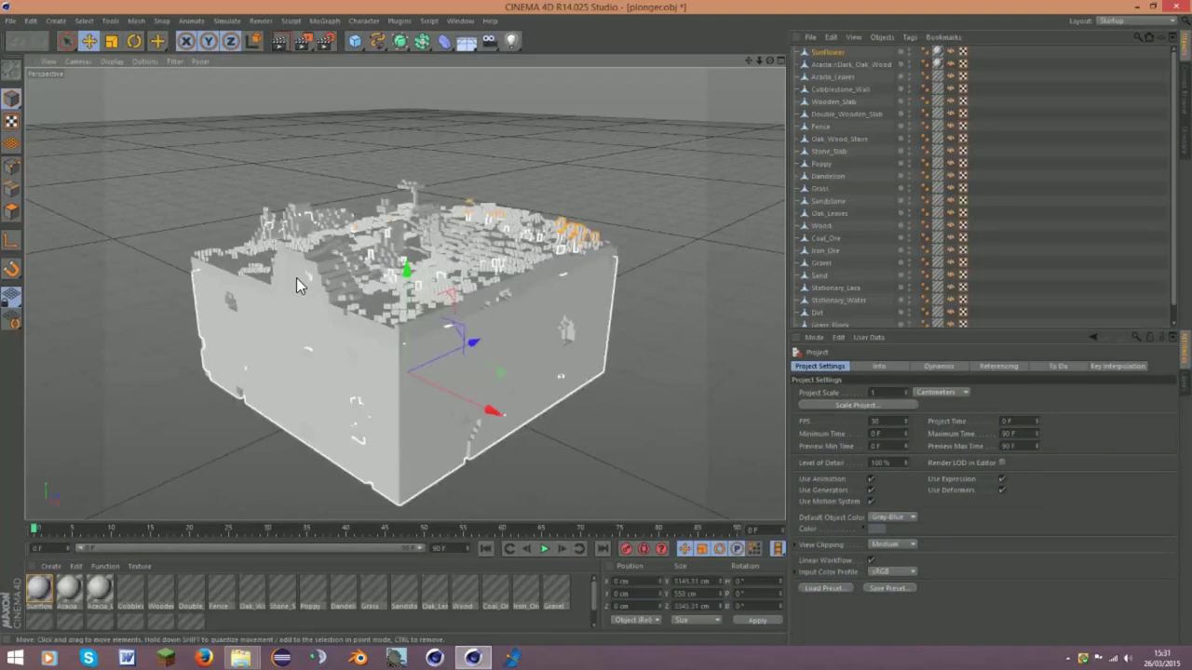
double_click(279, 587)
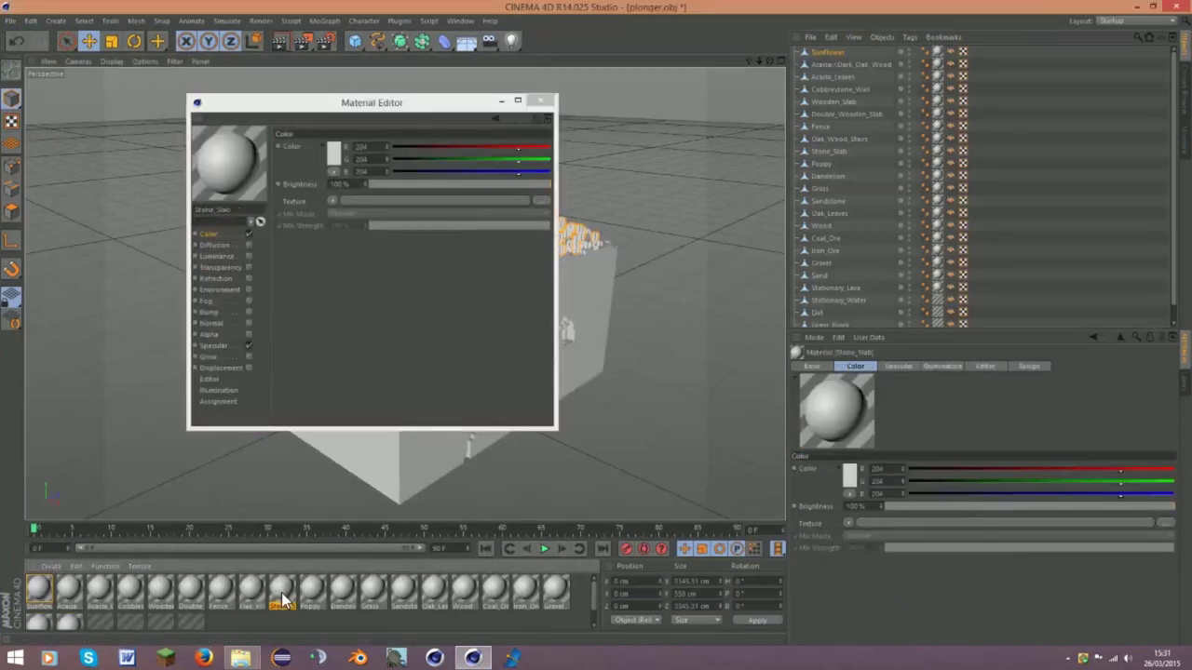
Reopen the Material Editor on Stone_Slab and select all block materials with Ctrl+A
left_click(311, 589)
left_click(540, 100)
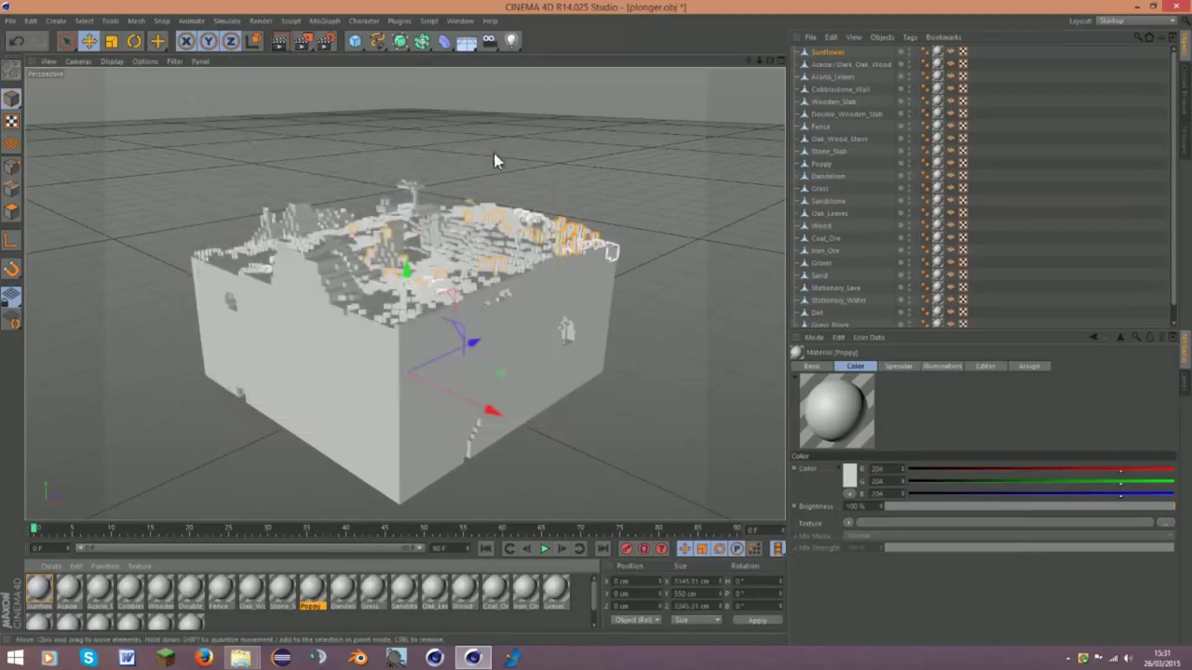
left_click(406, 279)
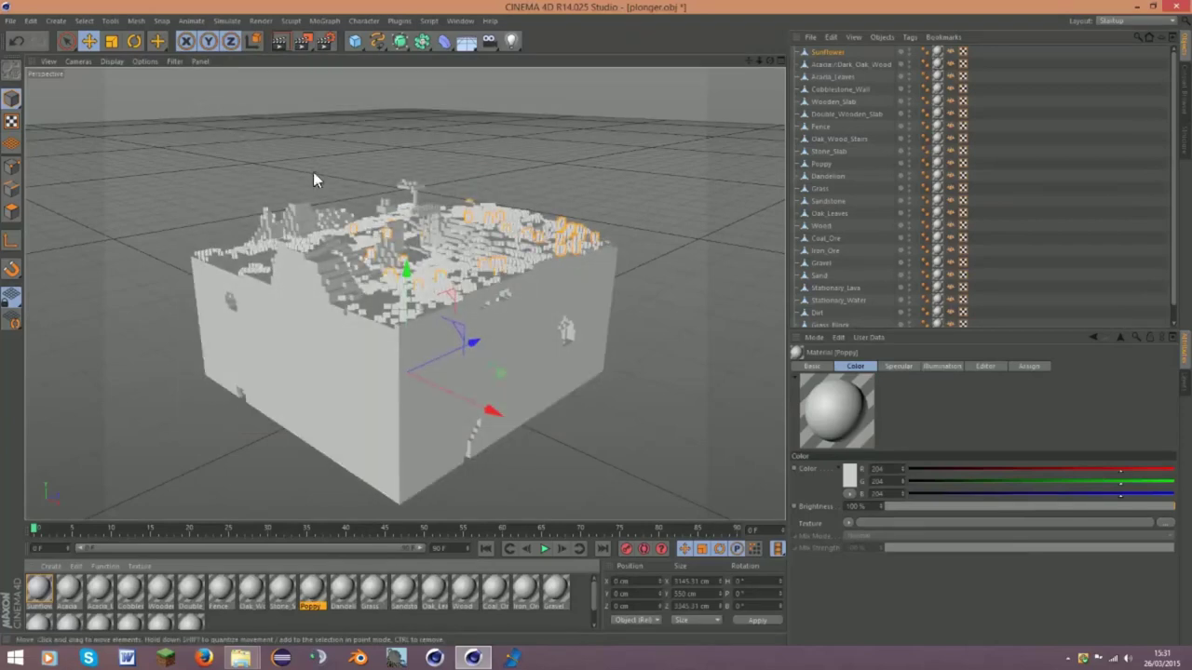
double_click(314, 601)
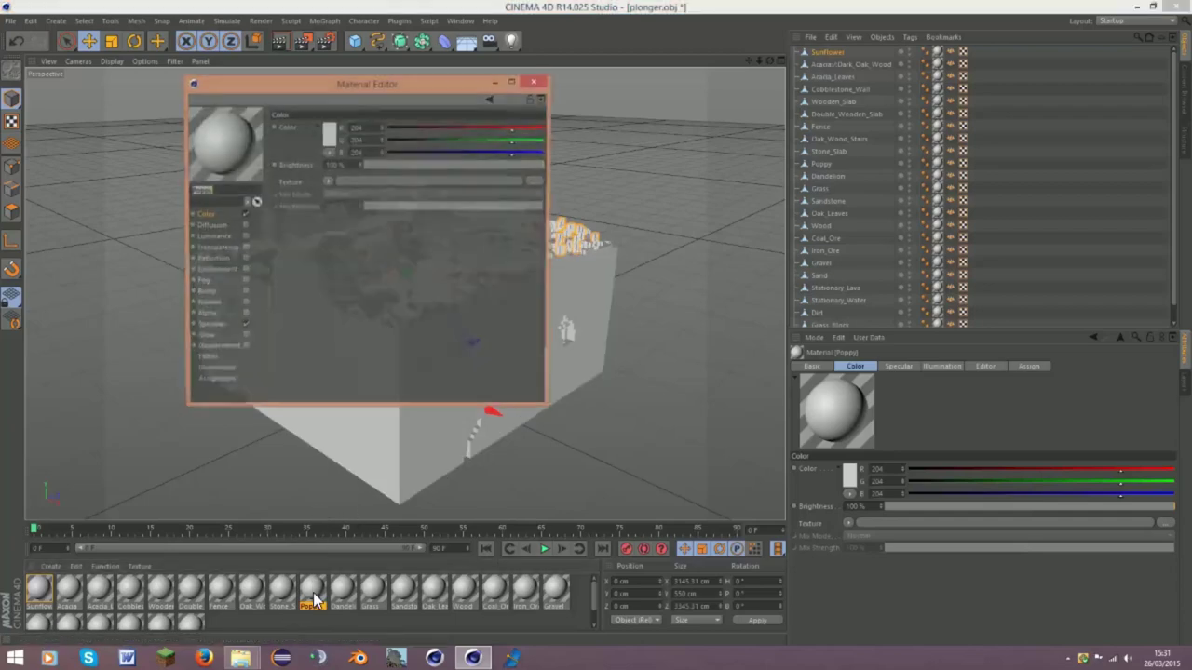
left_click(283, 594)
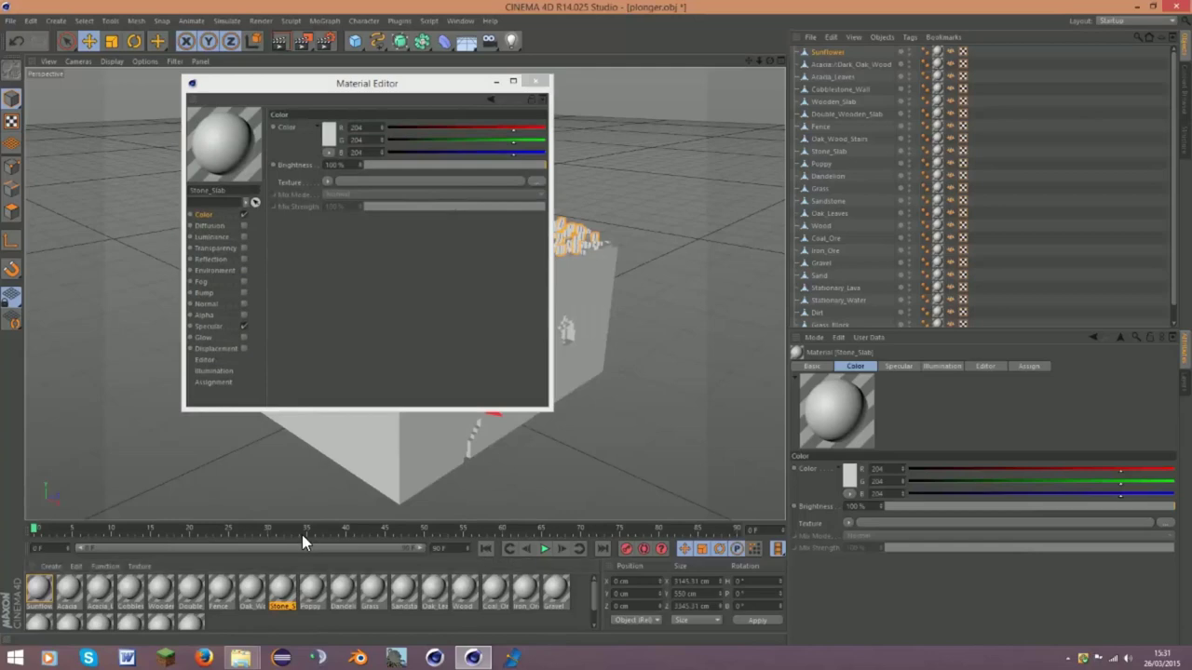
key("ctrl+a")
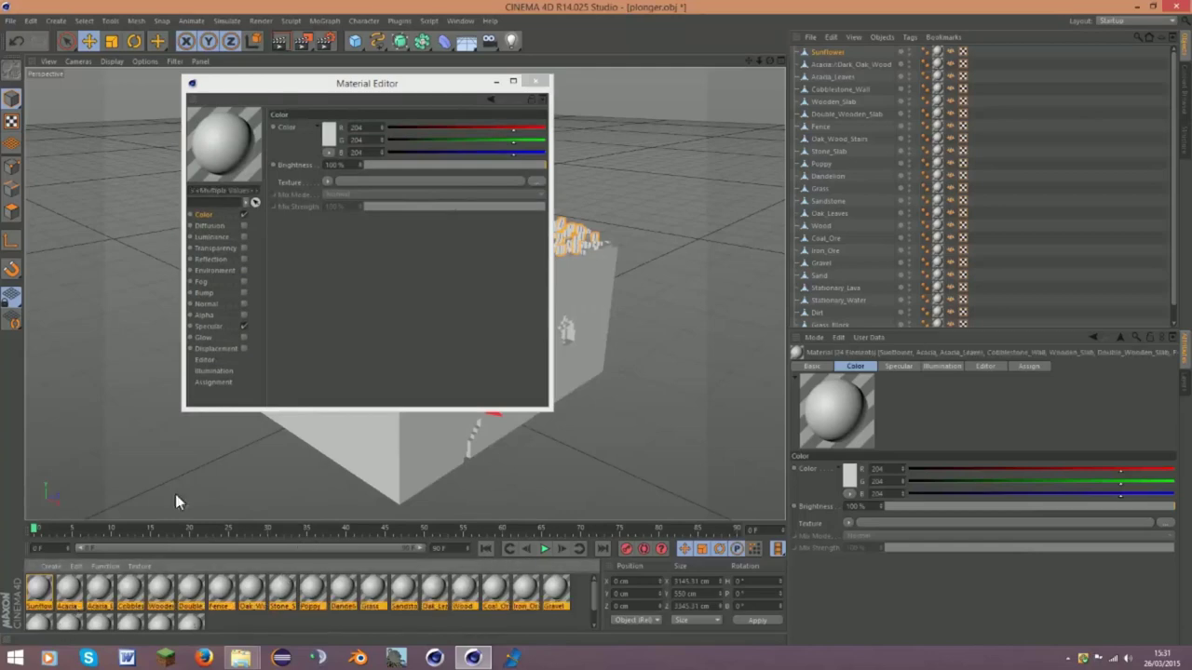
Turn off specular and load the plonger-RGB image as colour texture for all materials
left_click(244, 326)
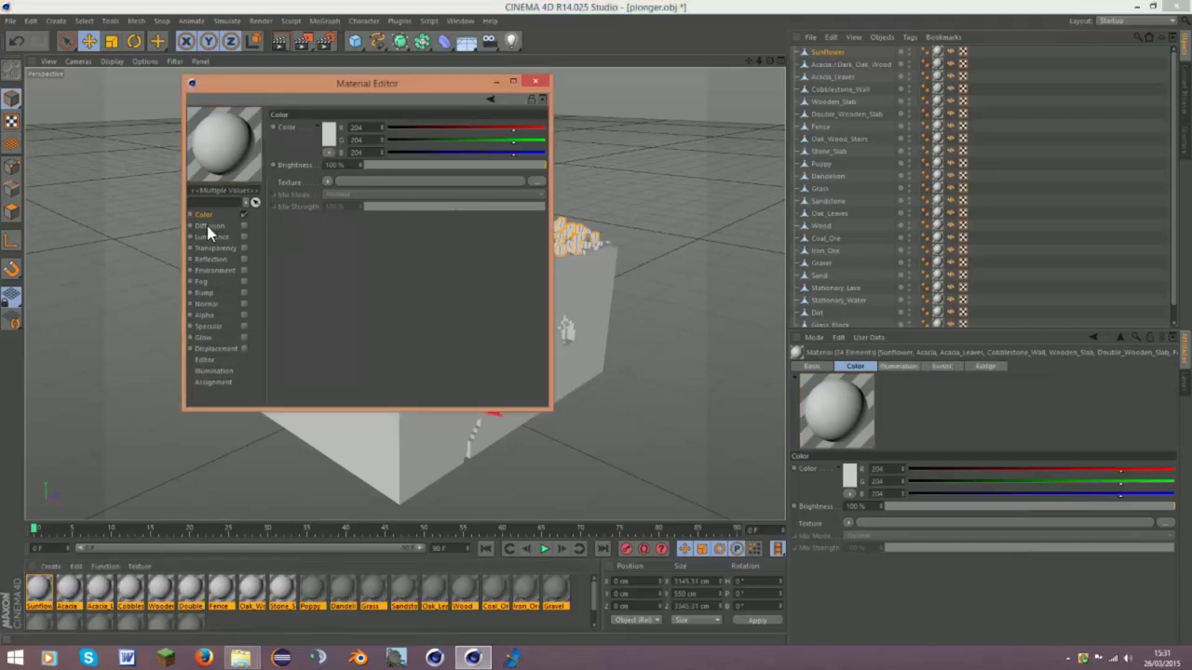
left_click(328, 183)
left_click(344, 204)
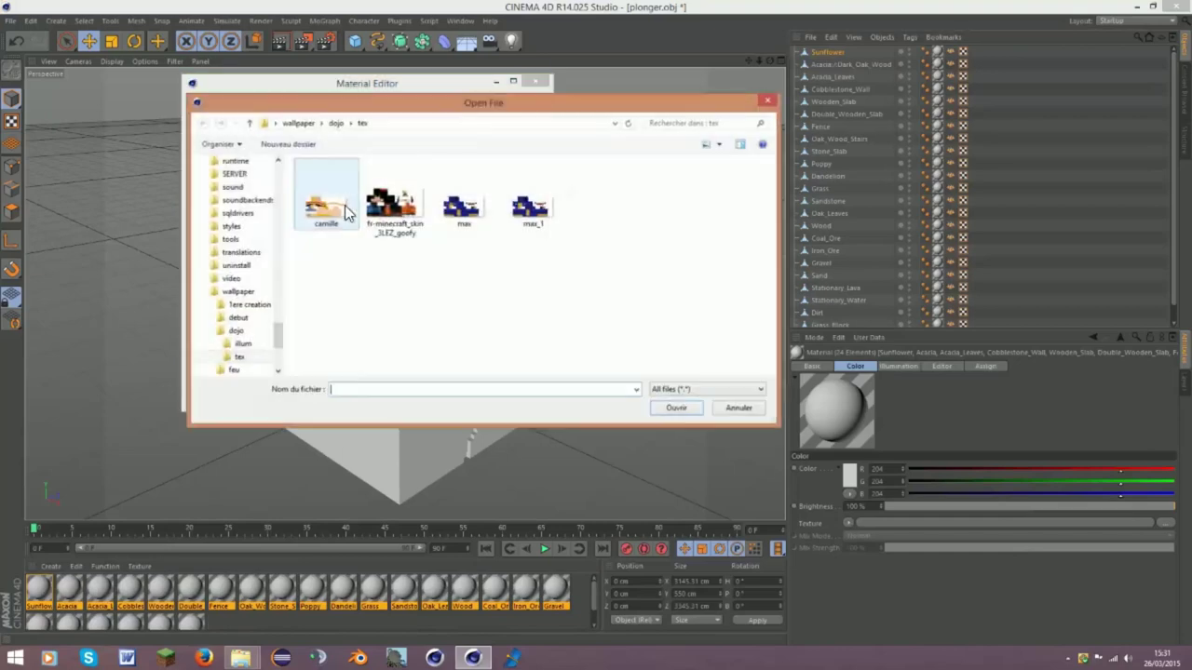
scroll(275, 337, "up", 1)
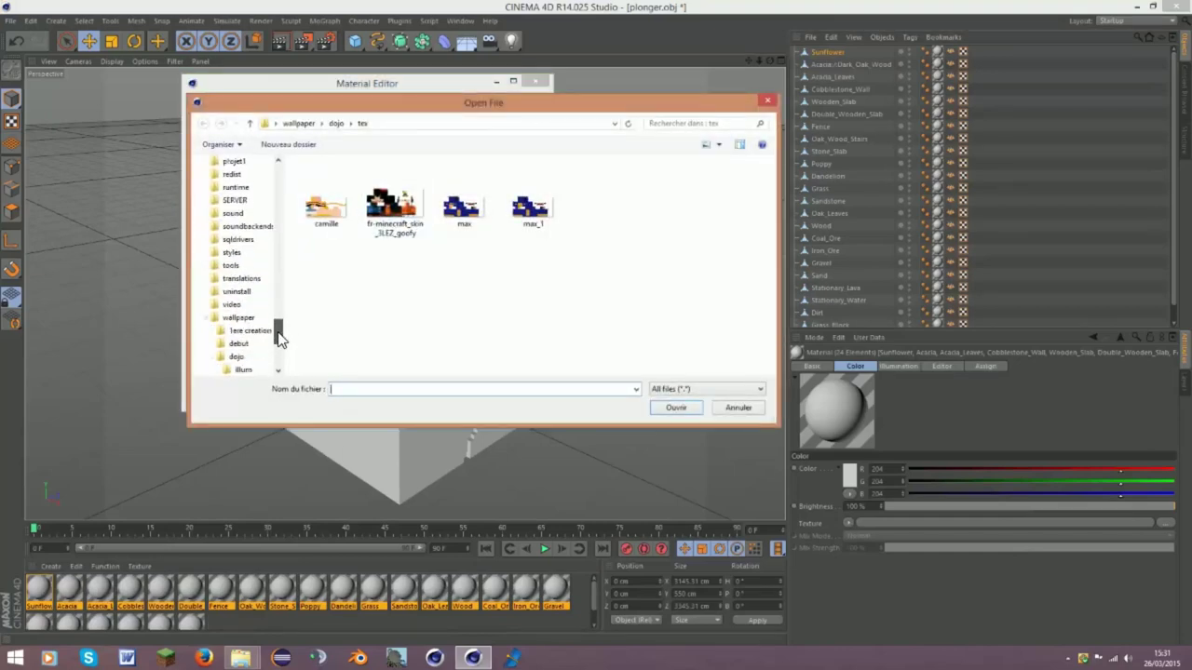
left_click_drag(276, 337, 279, 344)
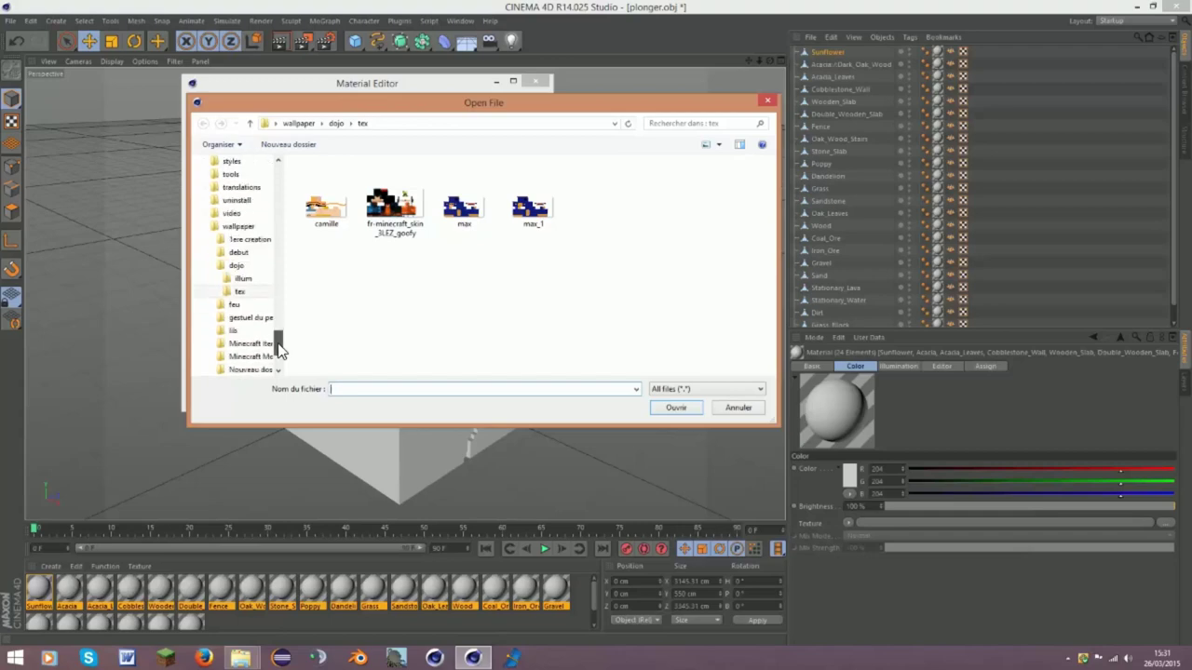
scroll(277, 341, "down", 2)
left_click(270, 330)
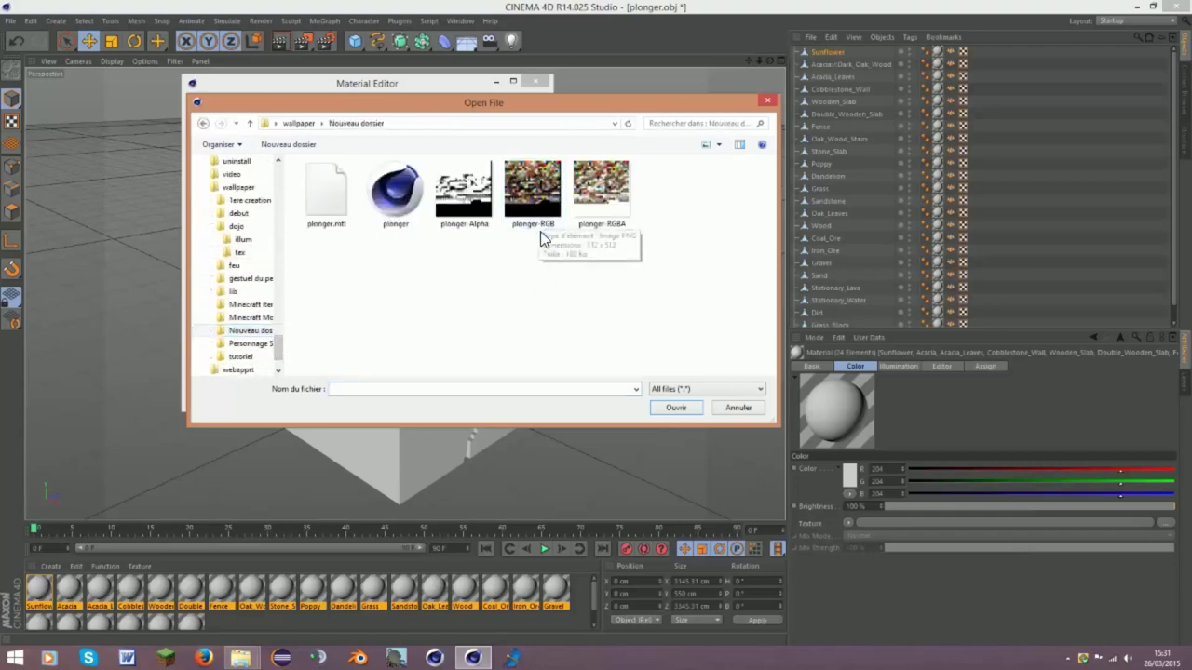
mouse_move(533, 191)
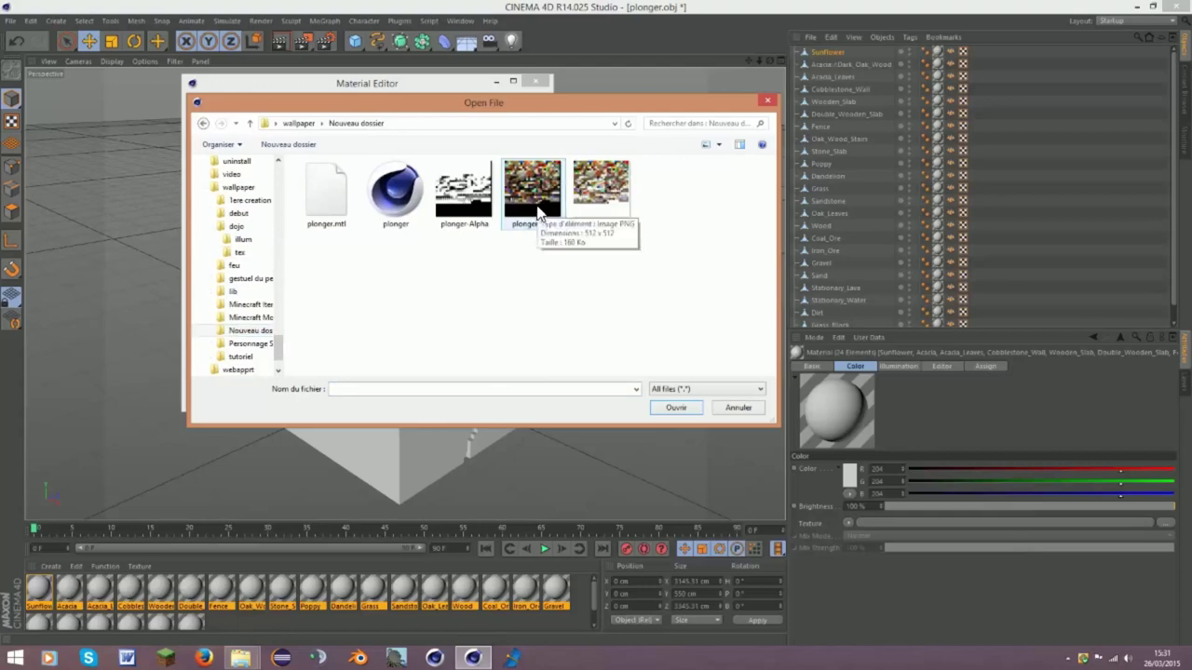
double_click(538, 210)
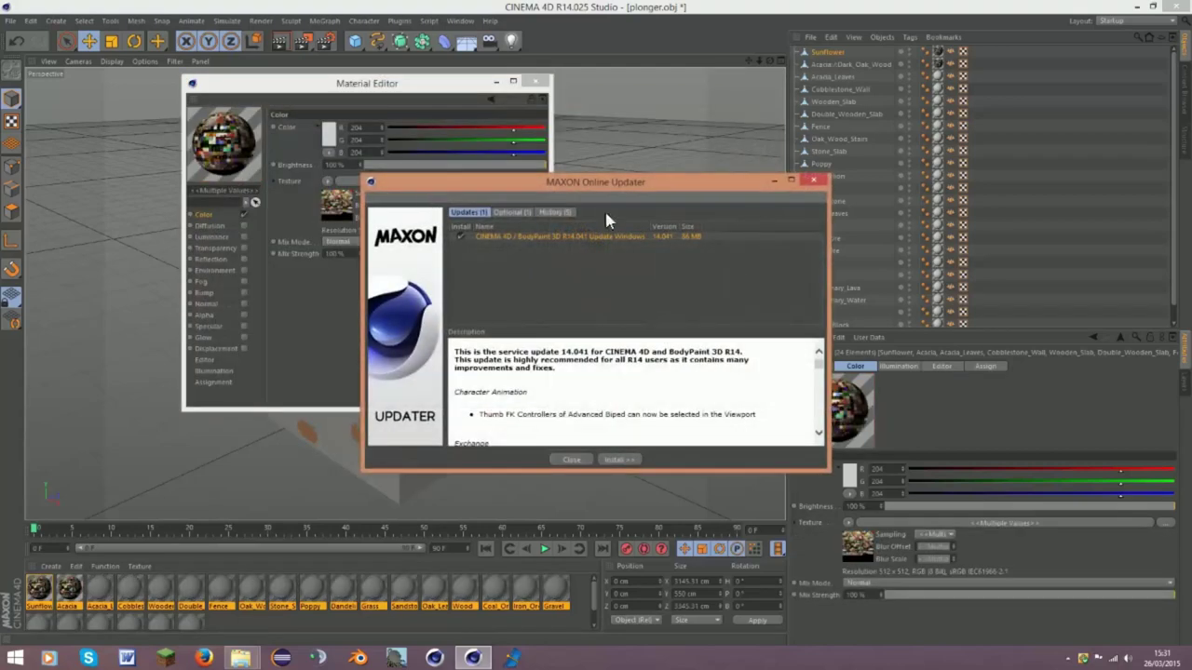
Dismiss the update notice and set the colour texture sampling to None
left_click(816, 179)
left_click(415, 193)
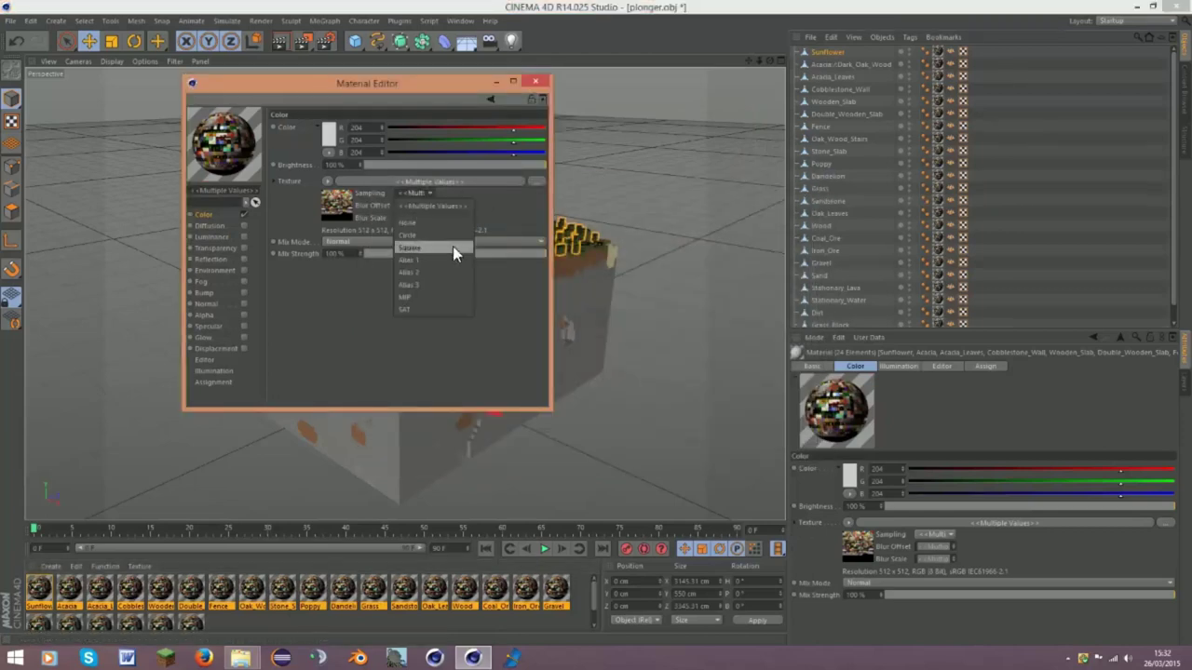
left_click(421, 222)
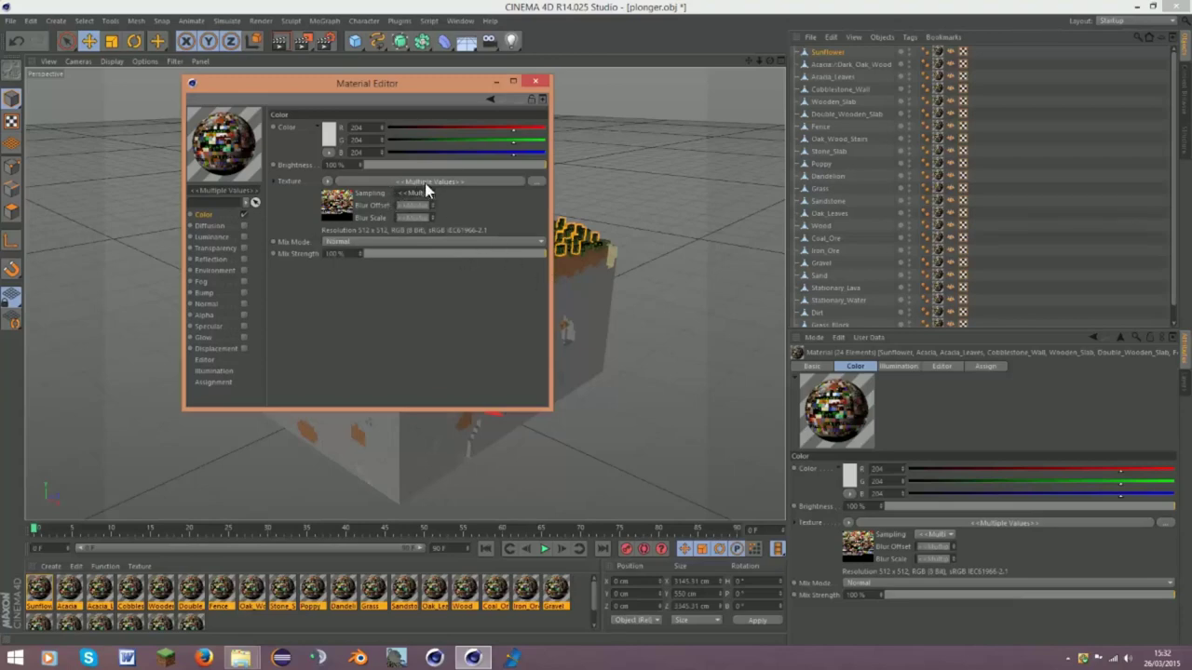
left_click(581, 255)
Enable the Alpha channel on all materials and load plonger-RGBA as the alpha texture
left_click(199, 313)
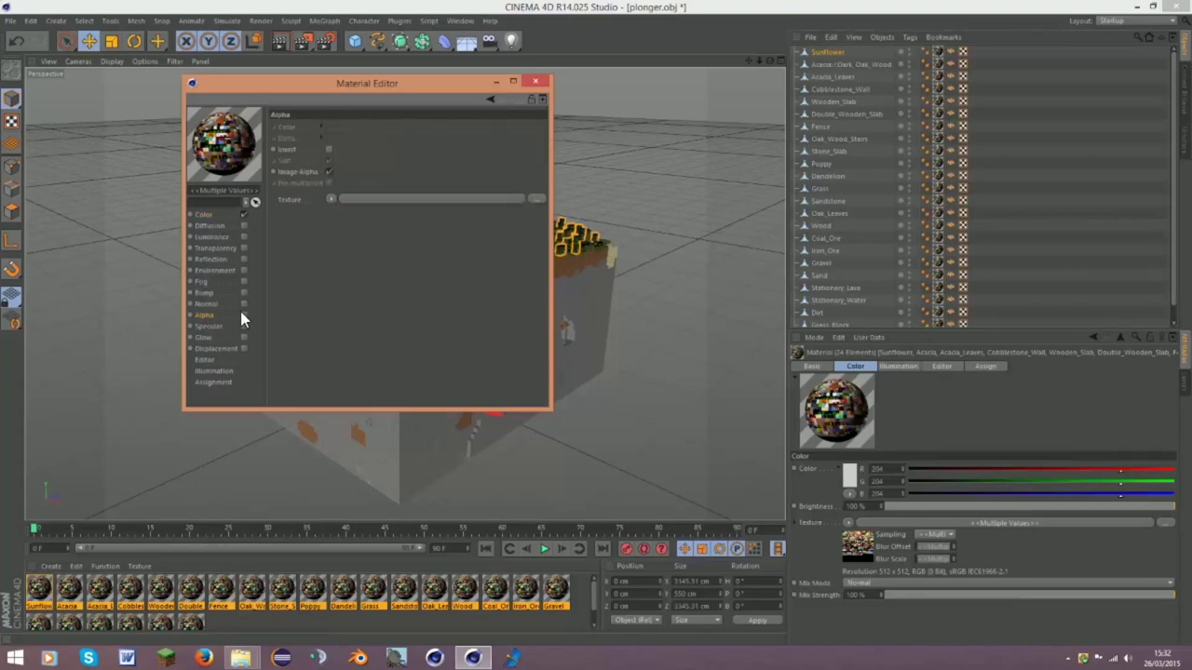
left_click(243, 314)
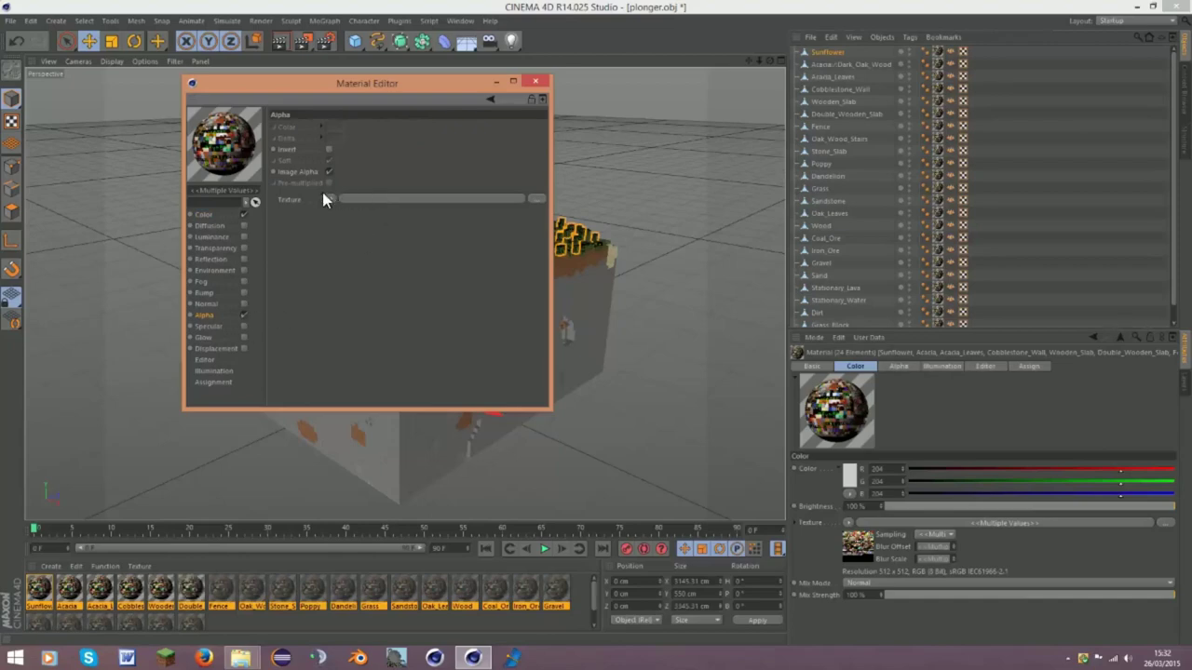
left_click(330, 199)
left_click(349, 226)
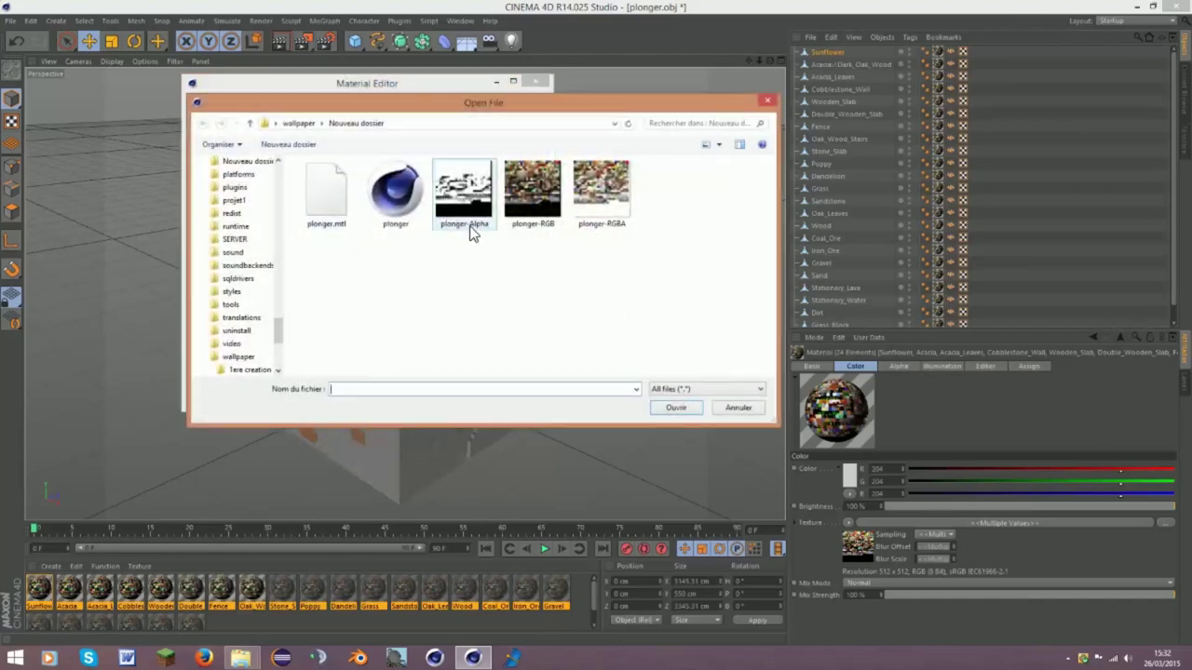
double_click(602, 195)
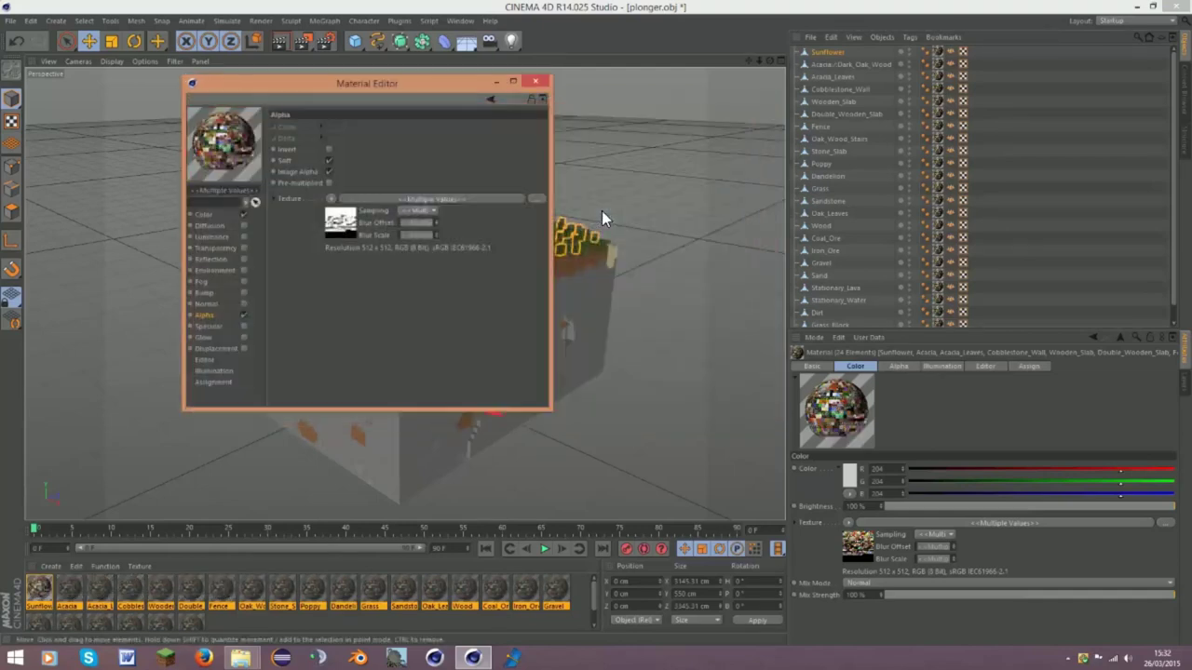
Try alpha sampling modes such as Square and MIP, then close the Material Editor
left_click(410, 210)
left_click(423, 238)
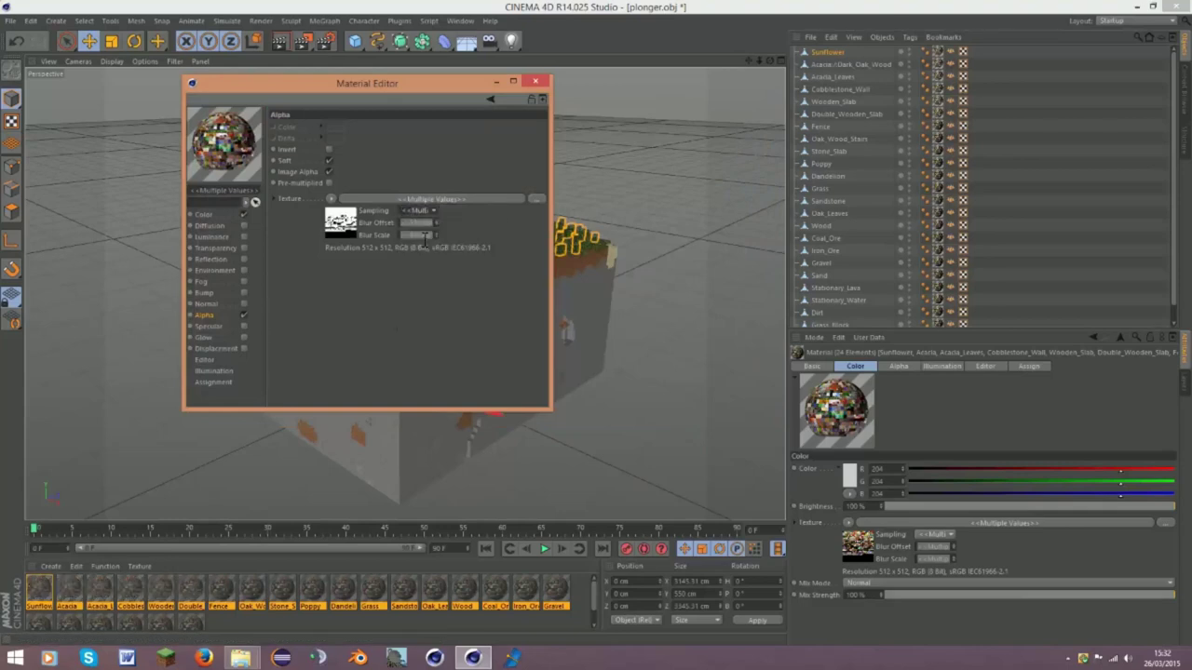
left_click(418, 211)
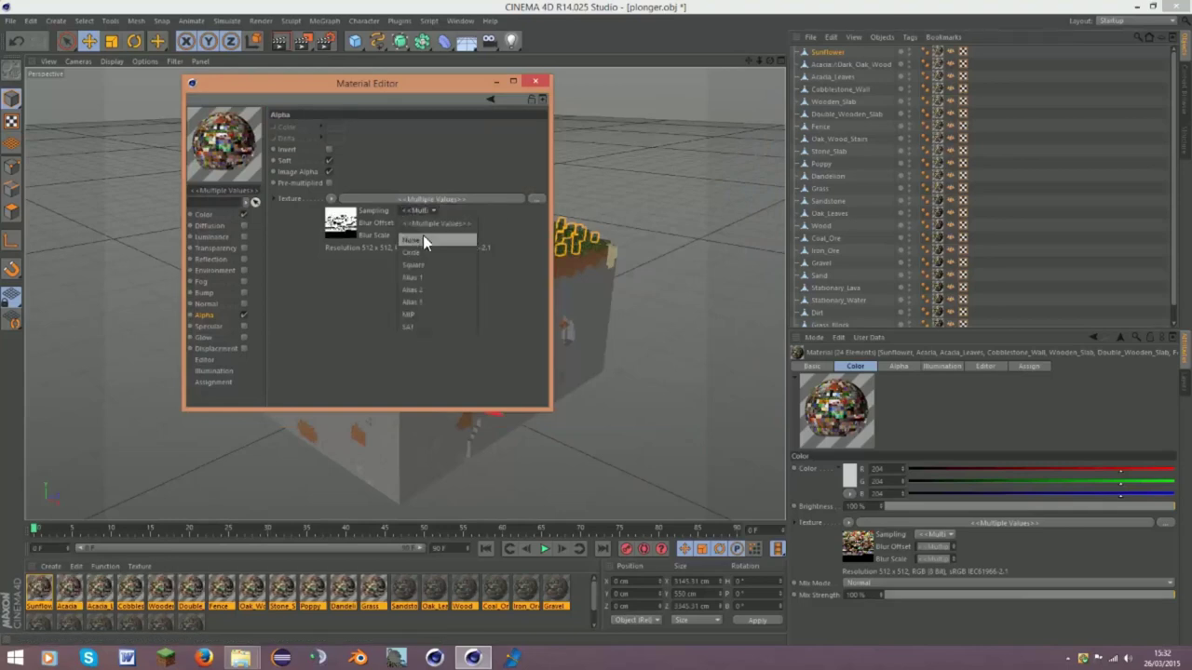
left_click(423, 253)
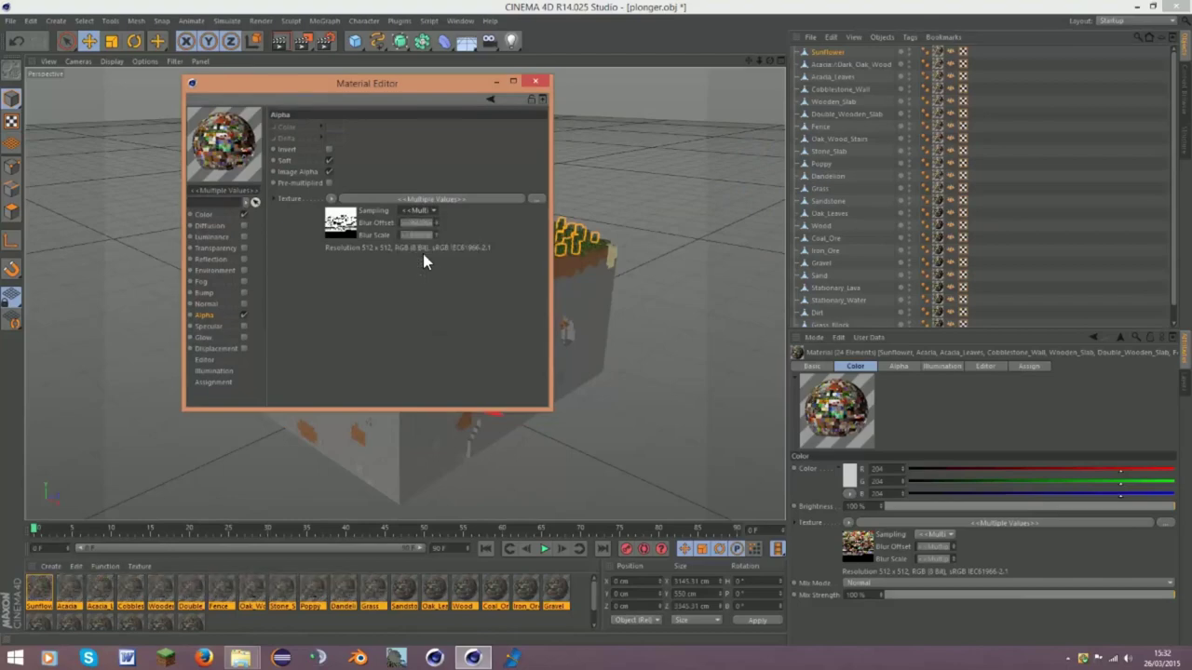
left_click(409, 209)
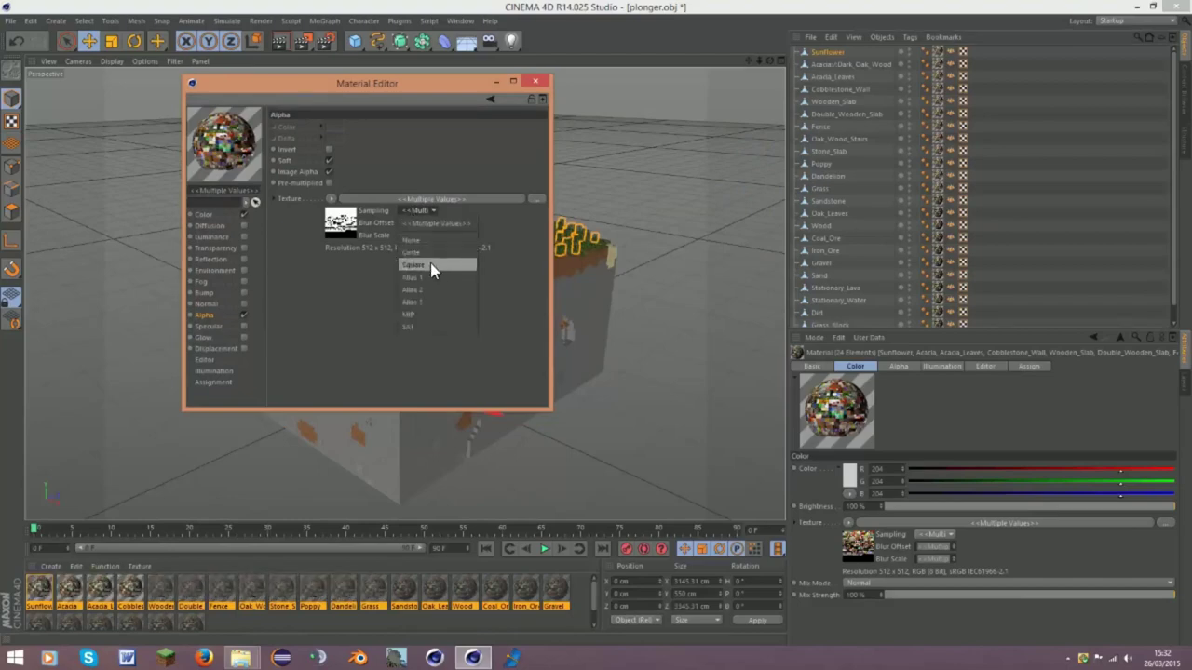
left_click(430, 265)
left_click(417, 213)
left_click(417, 215)
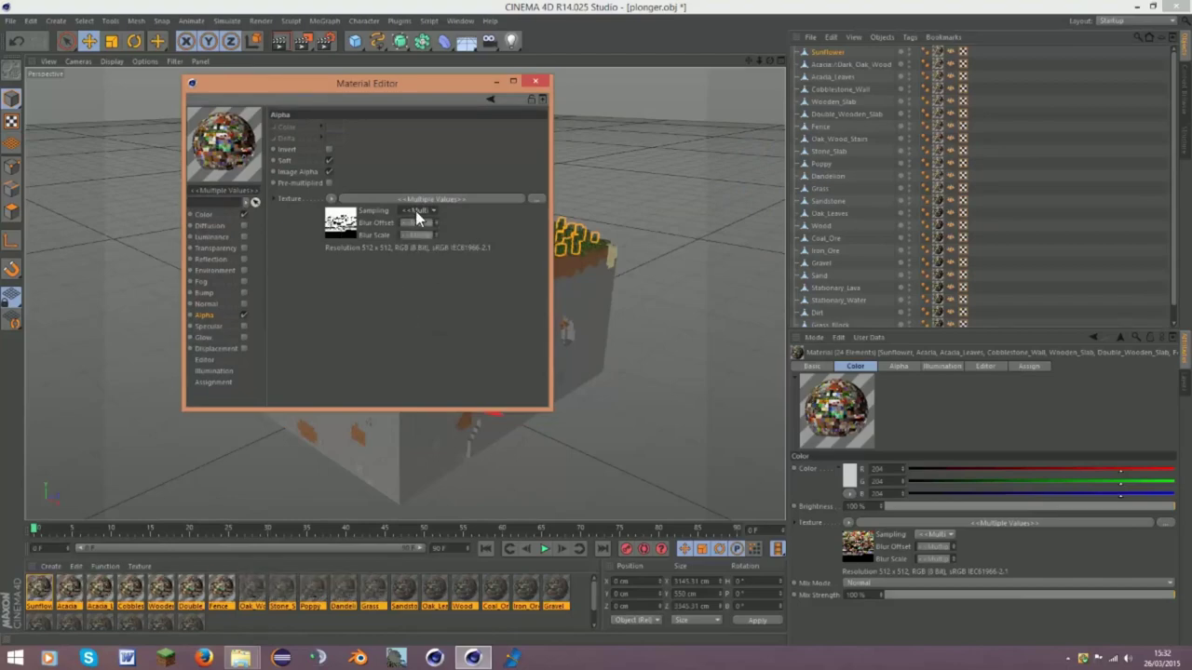
left_click(417, 215)
left_click(423, 241)
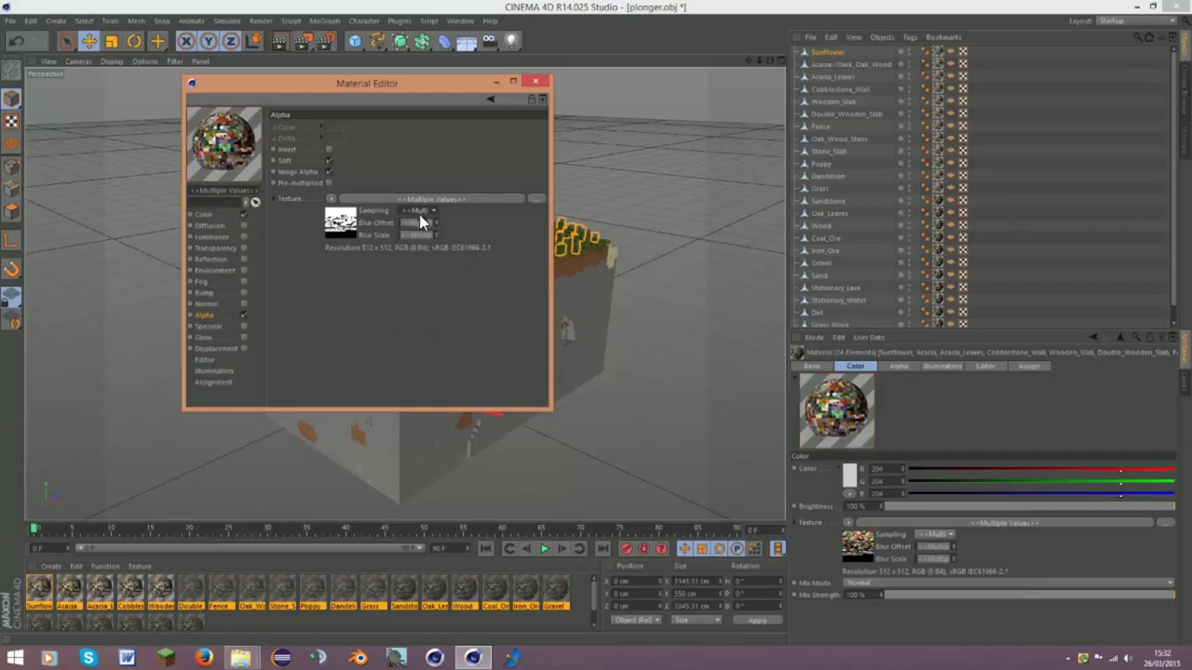
left_click(419, 214)
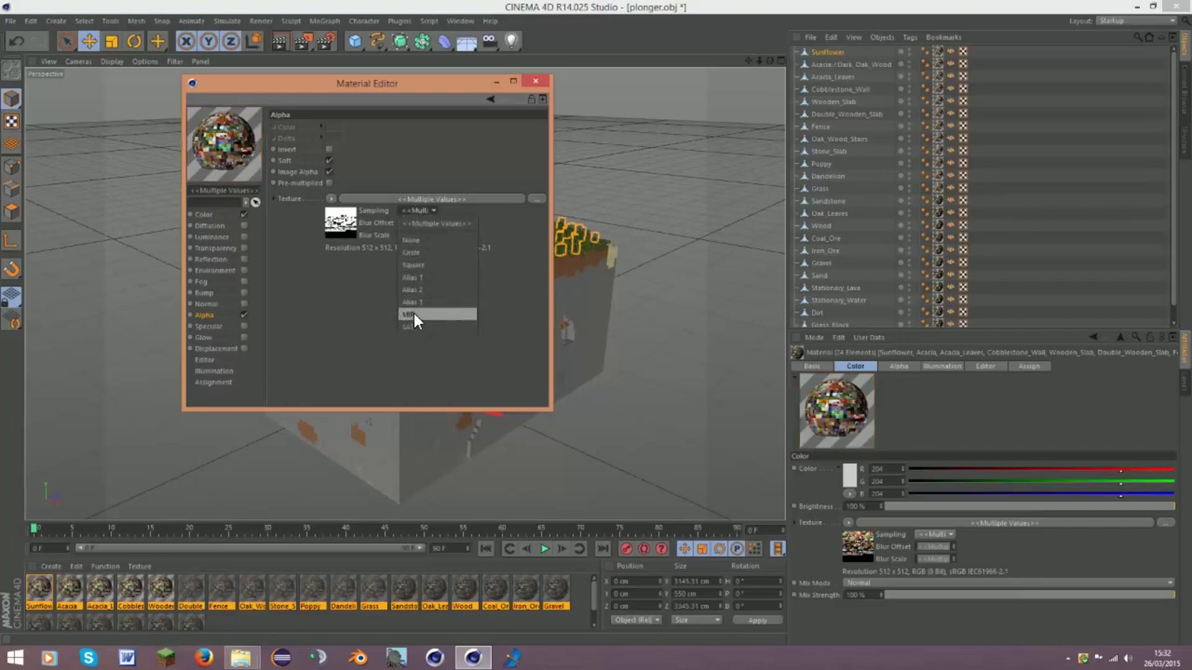
left_click(414, 316)
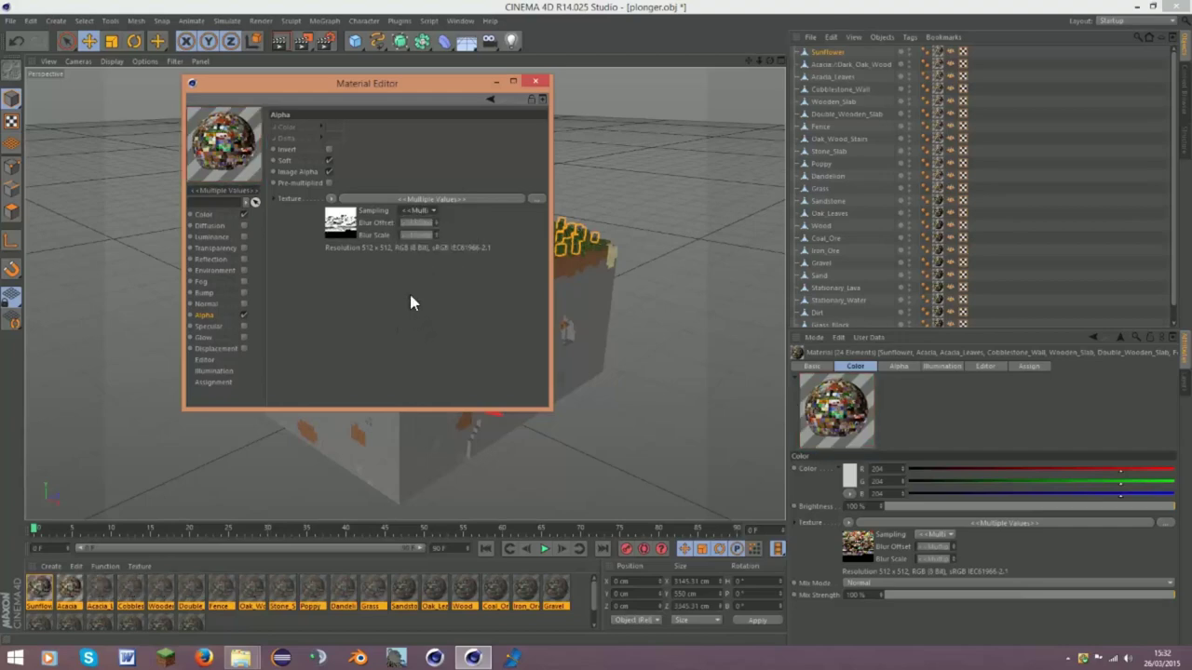
left_click(421, 214)
left_click(423, 231)
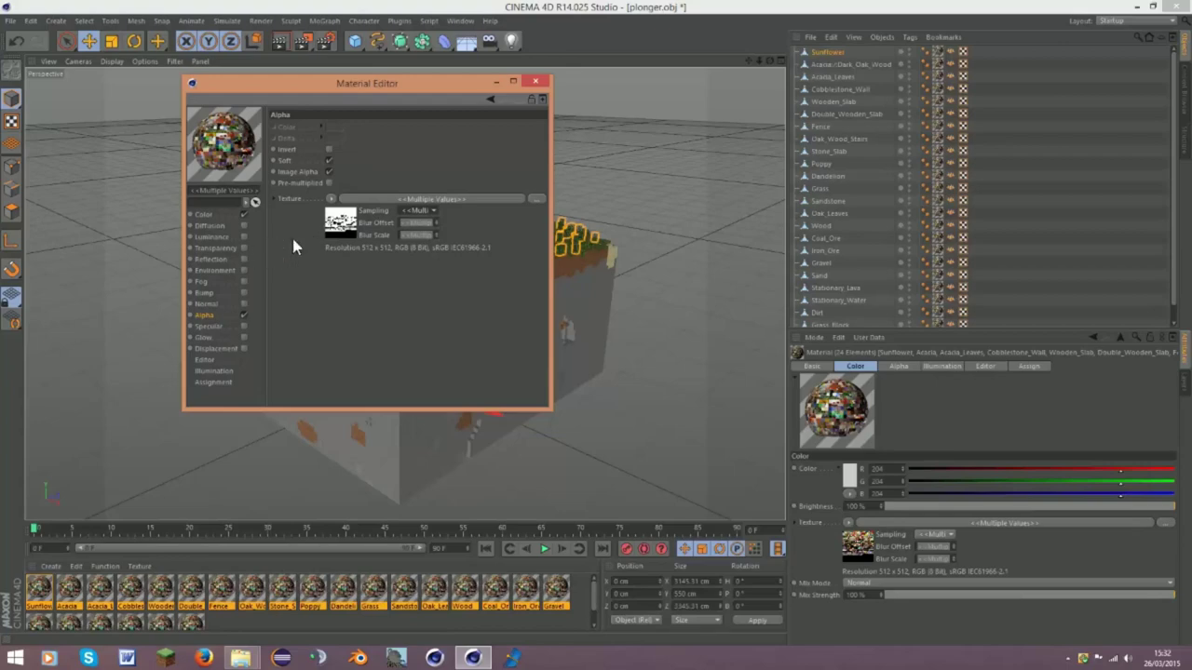
left_click(545, 84)
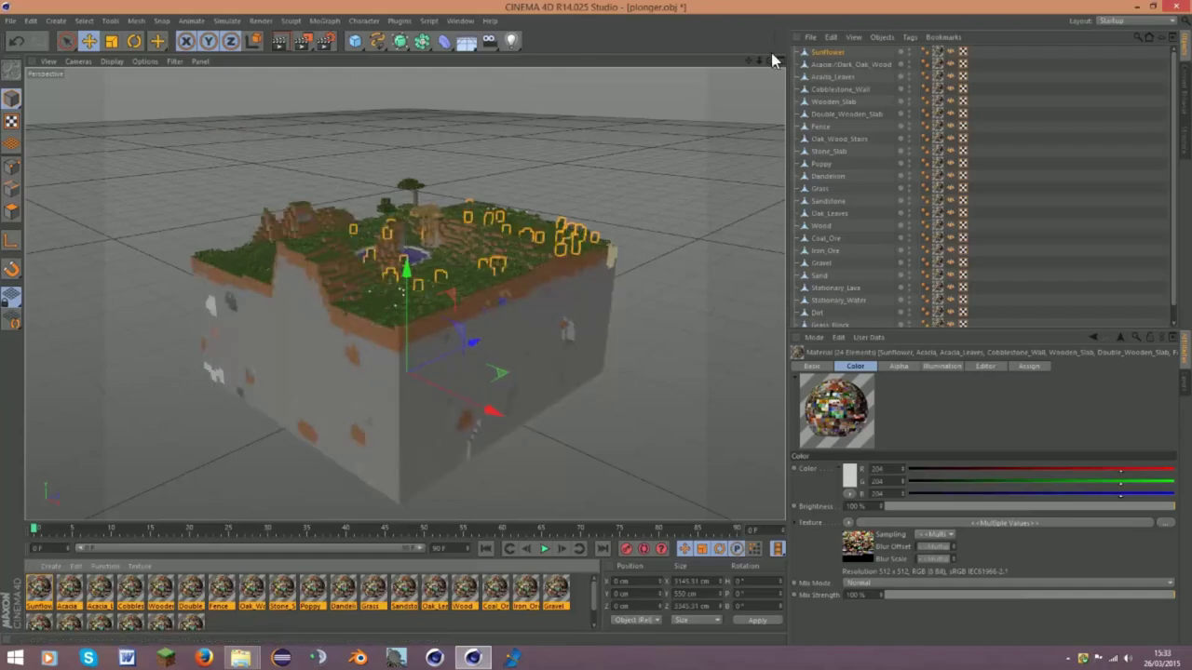
Orbit and zoom down onto the island's pond, then render a preview of the active view
mouse_move(771, 59)
left_mouse_down()
mouse_move(700, 93)
mouse_move(665, 135)
mouse_move(737, 56)
mouse_move(699, 59)
left_mouse_up()
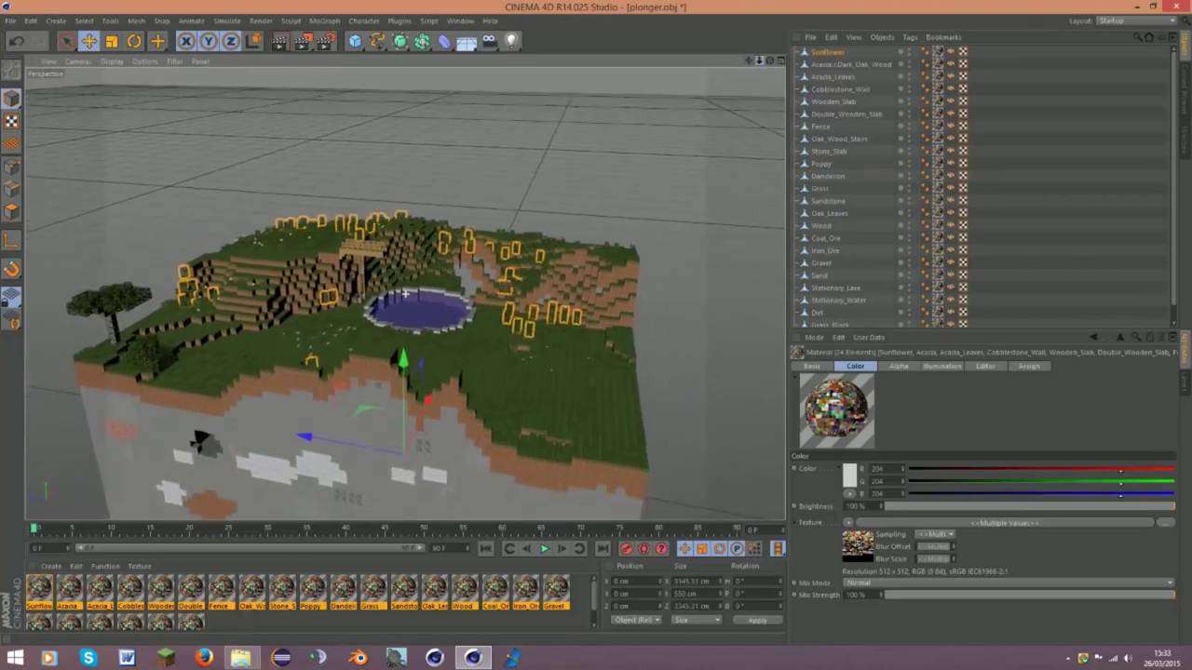
scroll(405, 294, "up", 2)
scroll(405, 294, "up", 2)
scroll(405, 294, "up", 2)
scroll(405, 294, "up", 2)
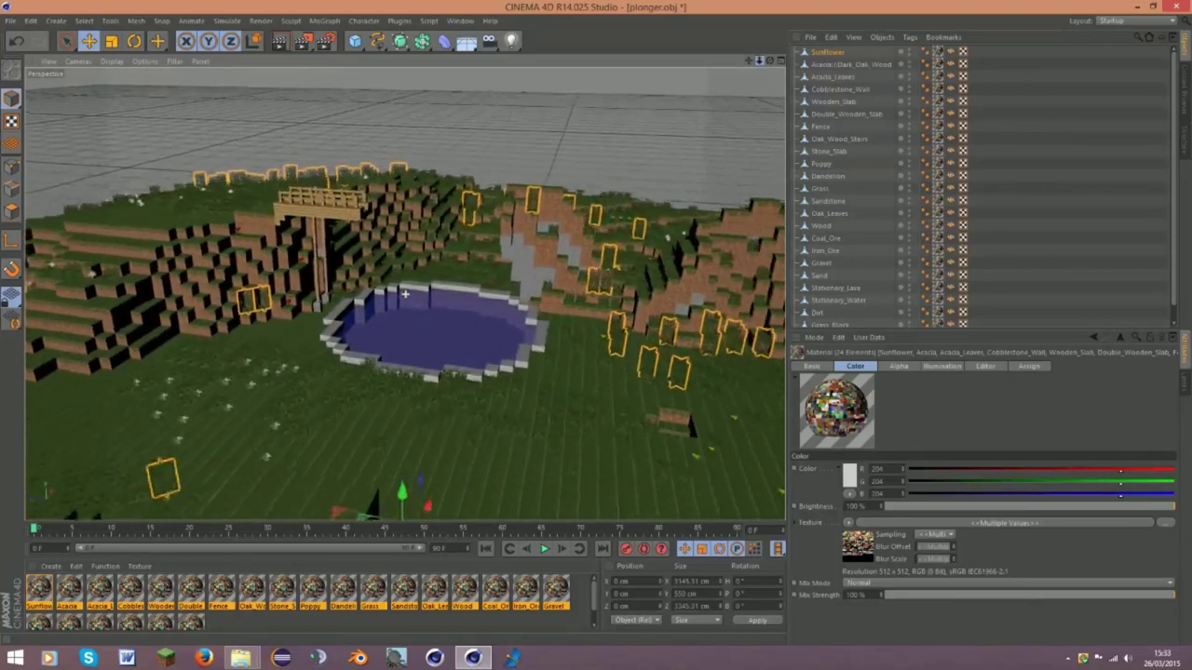
scroll(405, 295, "down", 2)
scroll(405, 294, "down", 2)
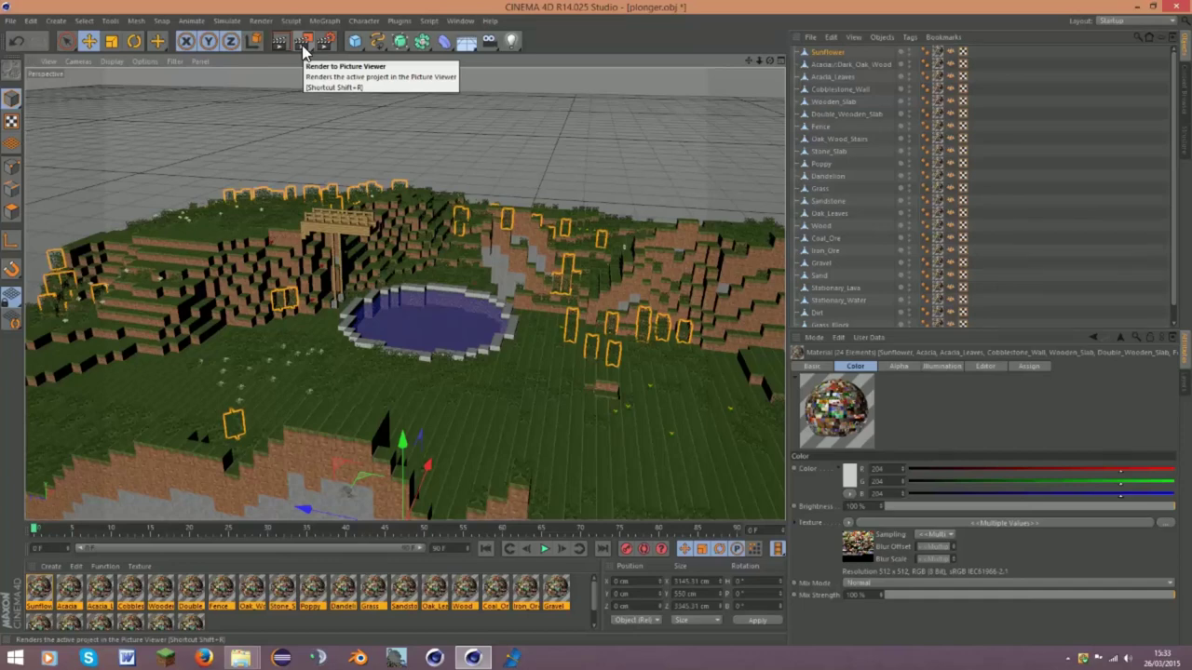
left_click(283, 45)
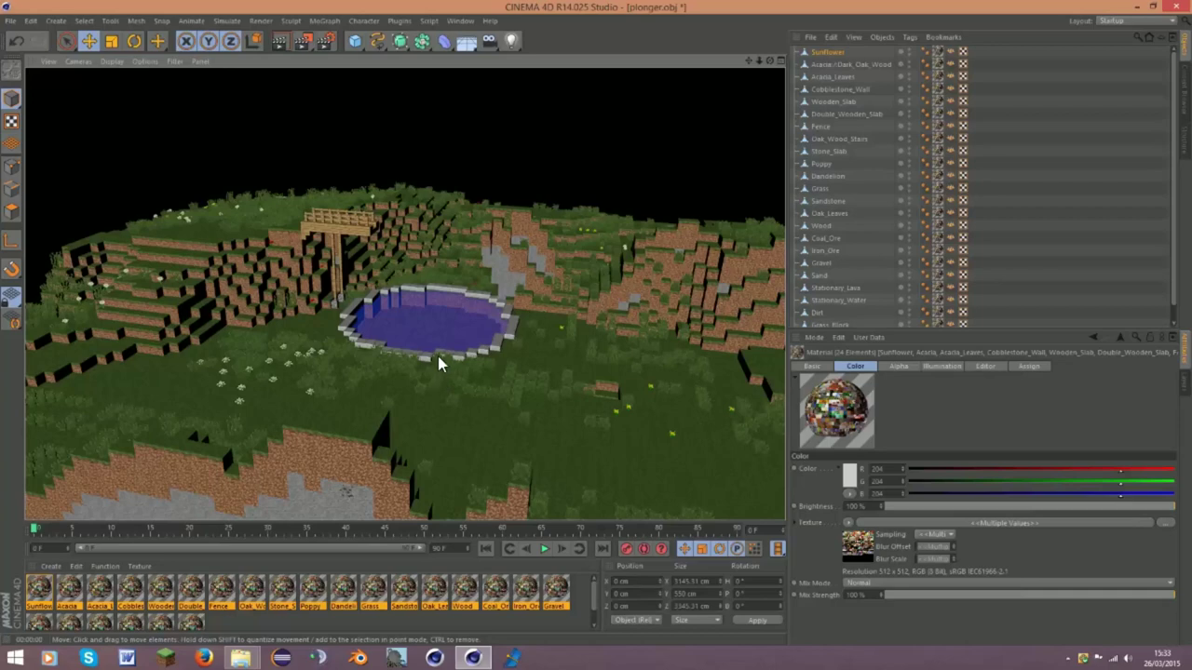
Select Stationary_Water and orbit in for a close top-down view of the pond
left_click(387, 343)
left_click_drag(771, 63, 735, 102)
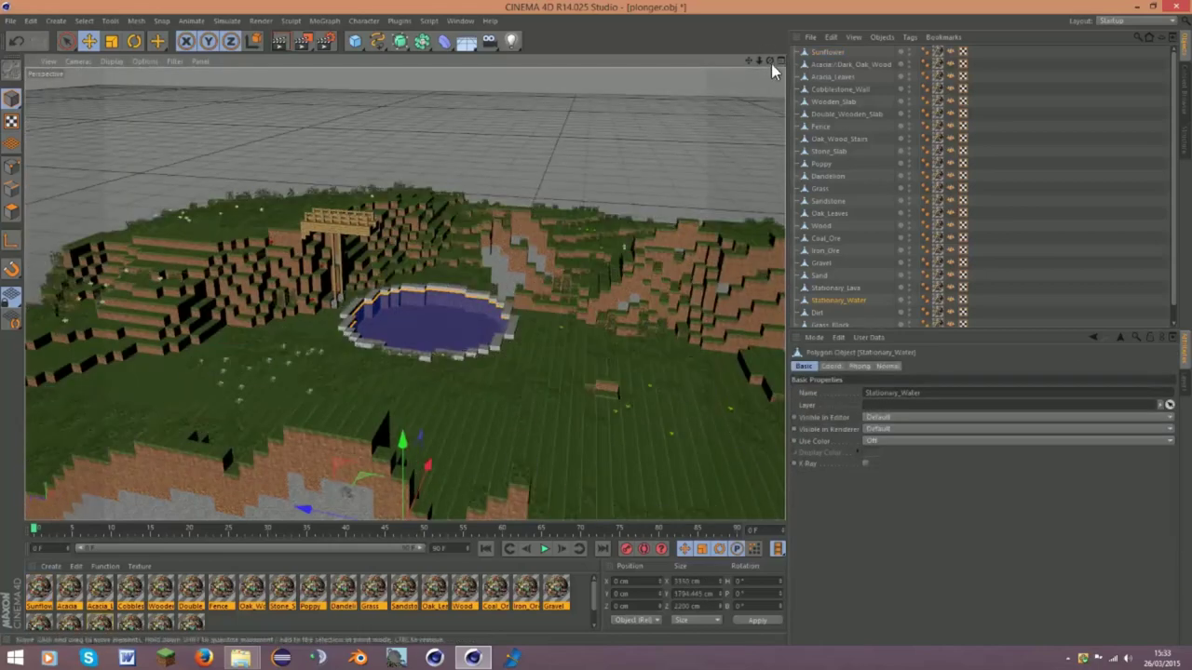
mouse_move(771, 63)
left_mouse_down()
mouse_move(778, 89)
mouse_move(741, 57)
mouse_move(778, 89)
mouse_move(756, 60)
left_mouse_up()
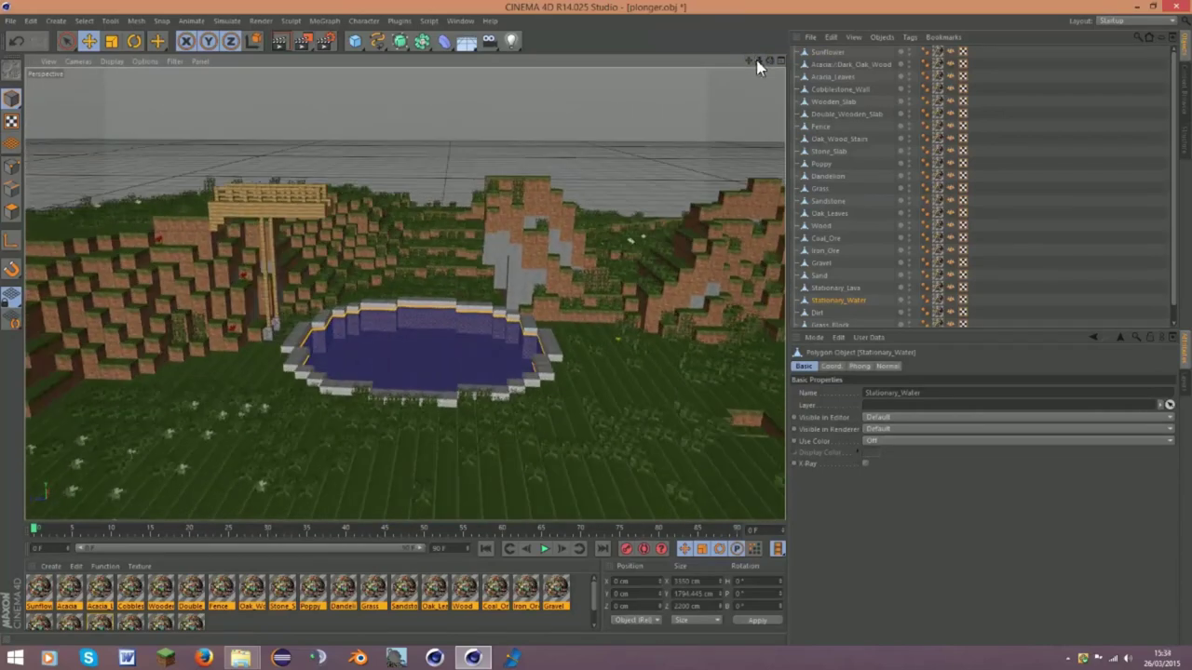
Inspect other block objects such as Oak_Wood_Stairs and browse the Create menu
left_click(849, 65)
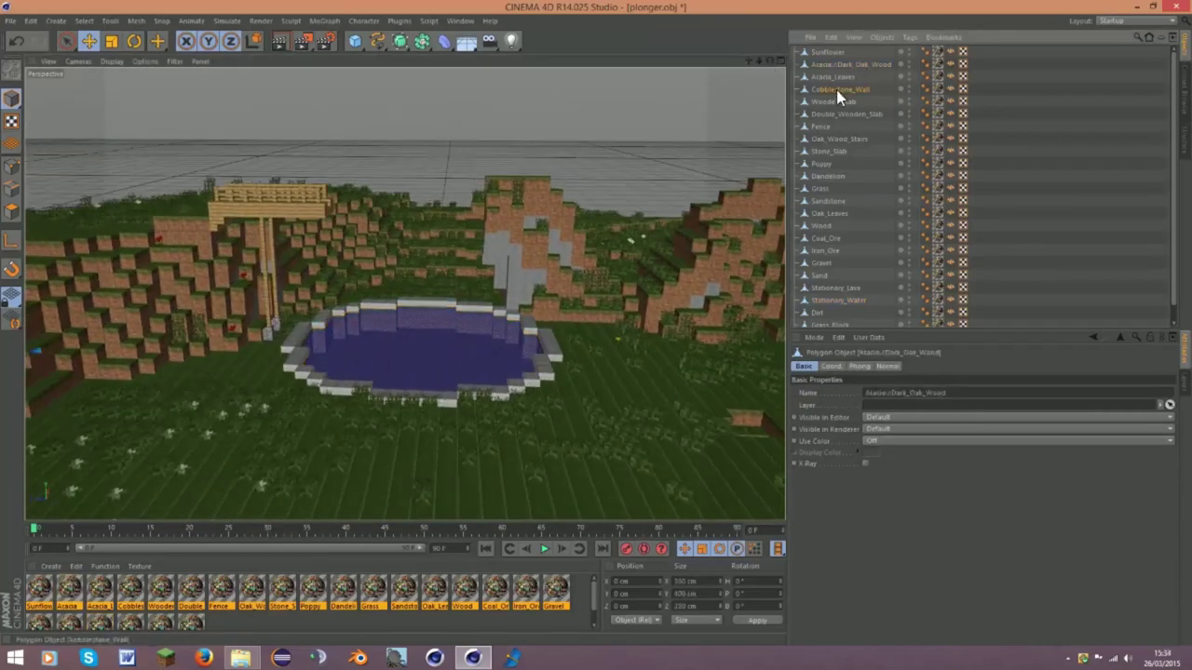
left_click(844, 211)
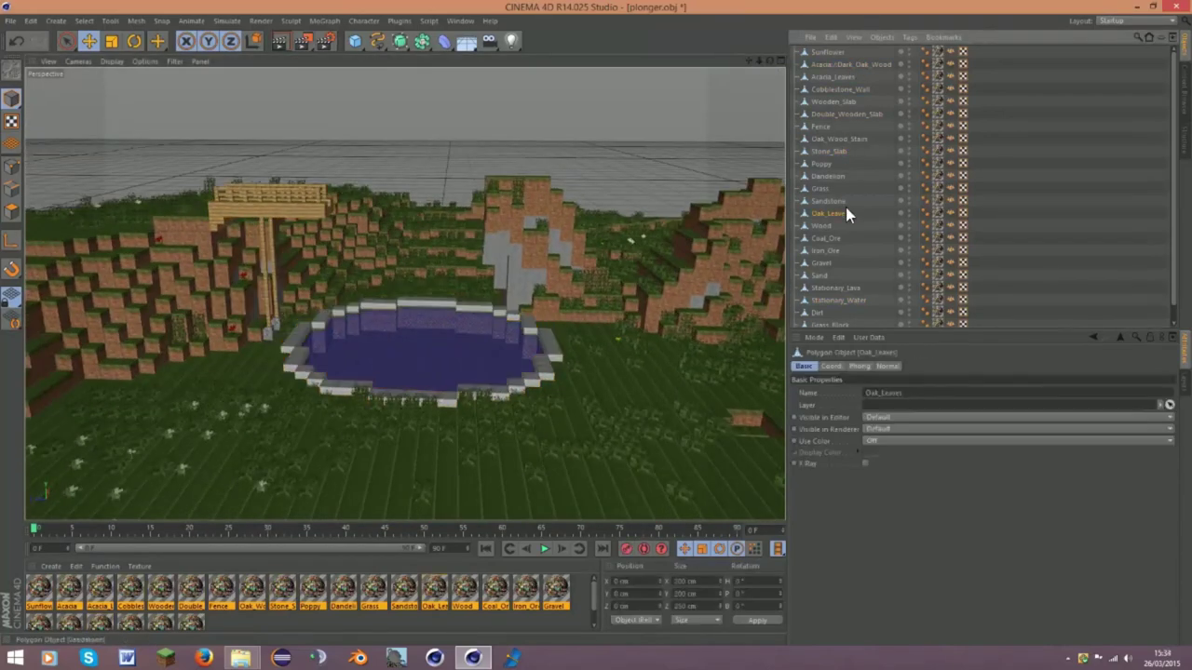
left_click(815, 137)
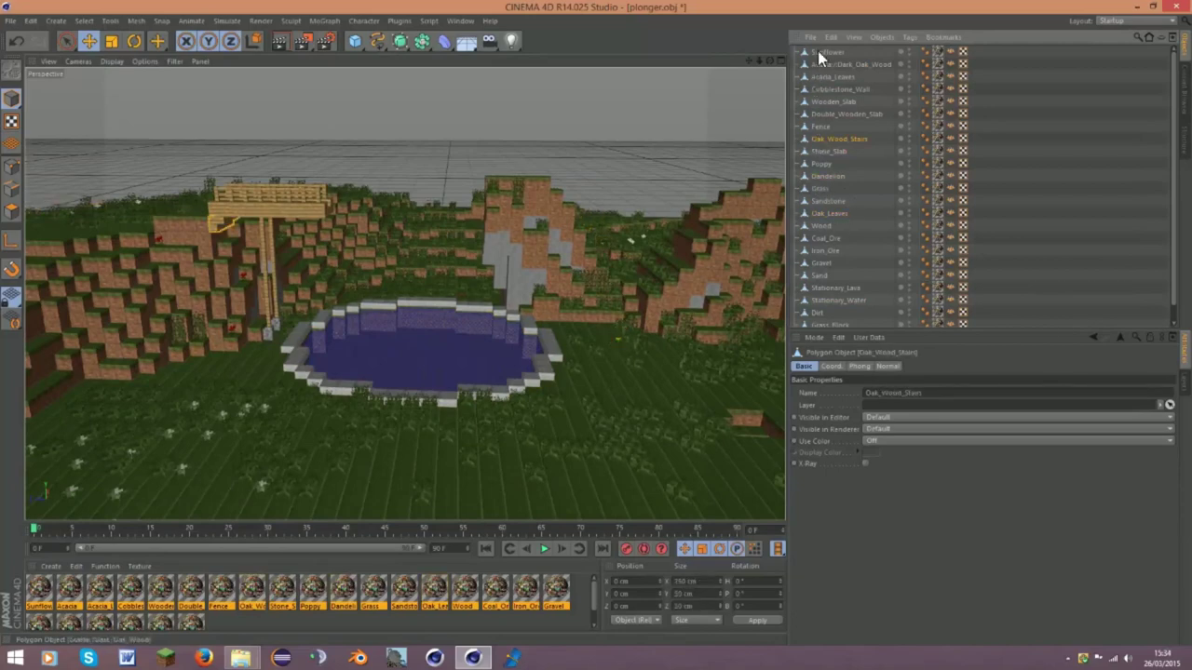
left_click(56, 17)
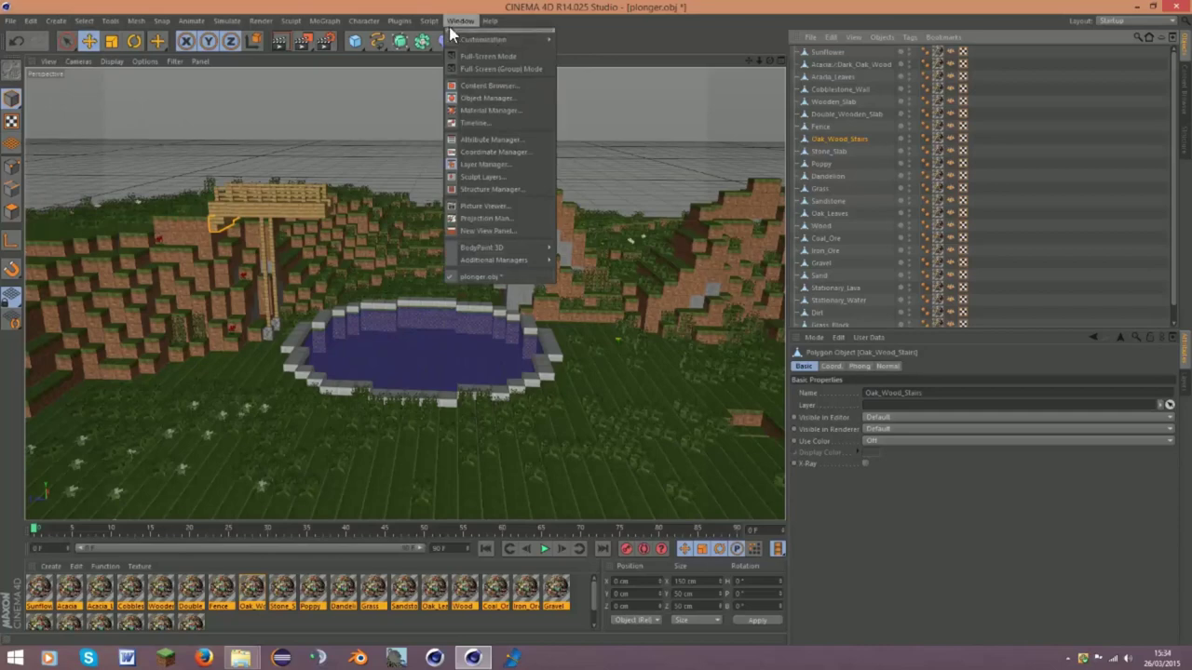
Create a new null object and rename it map
left_click(54, 20)
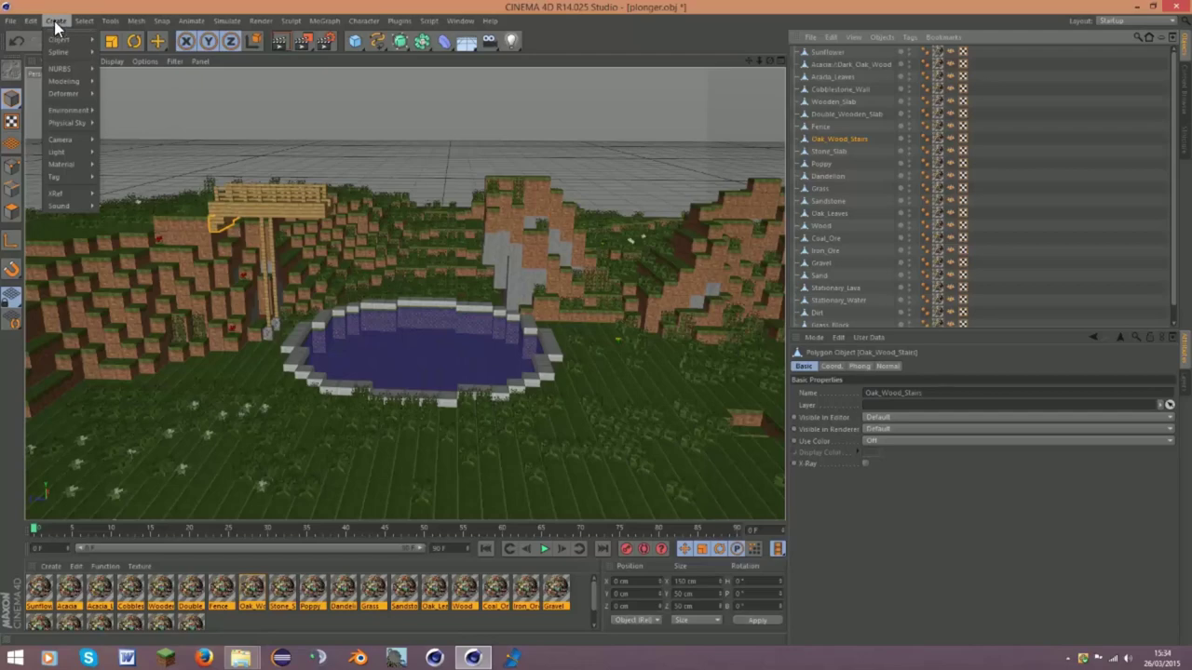
mouse_move(60, 39)
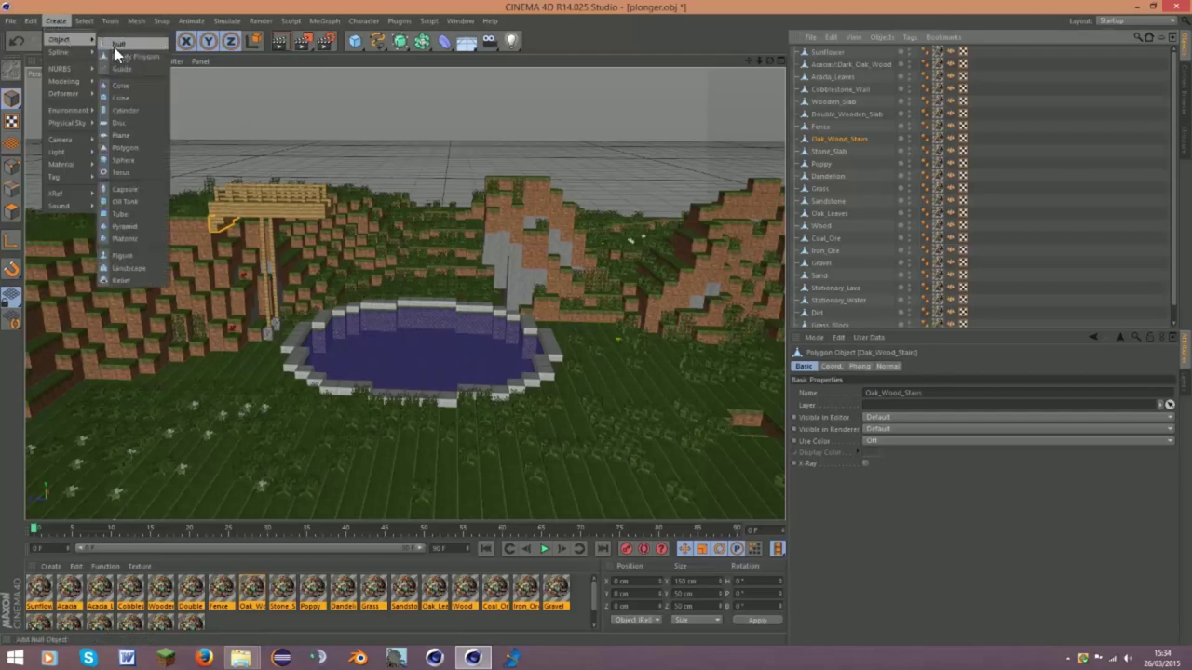
left_click(116, 45)
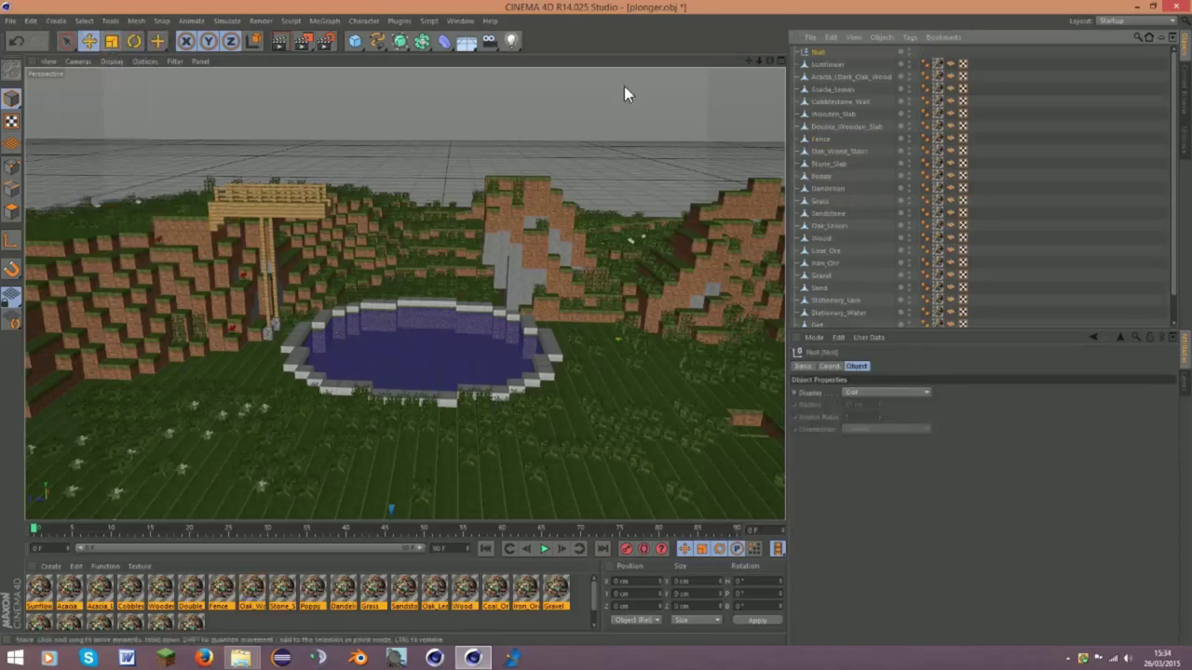
double_click(816, 51)
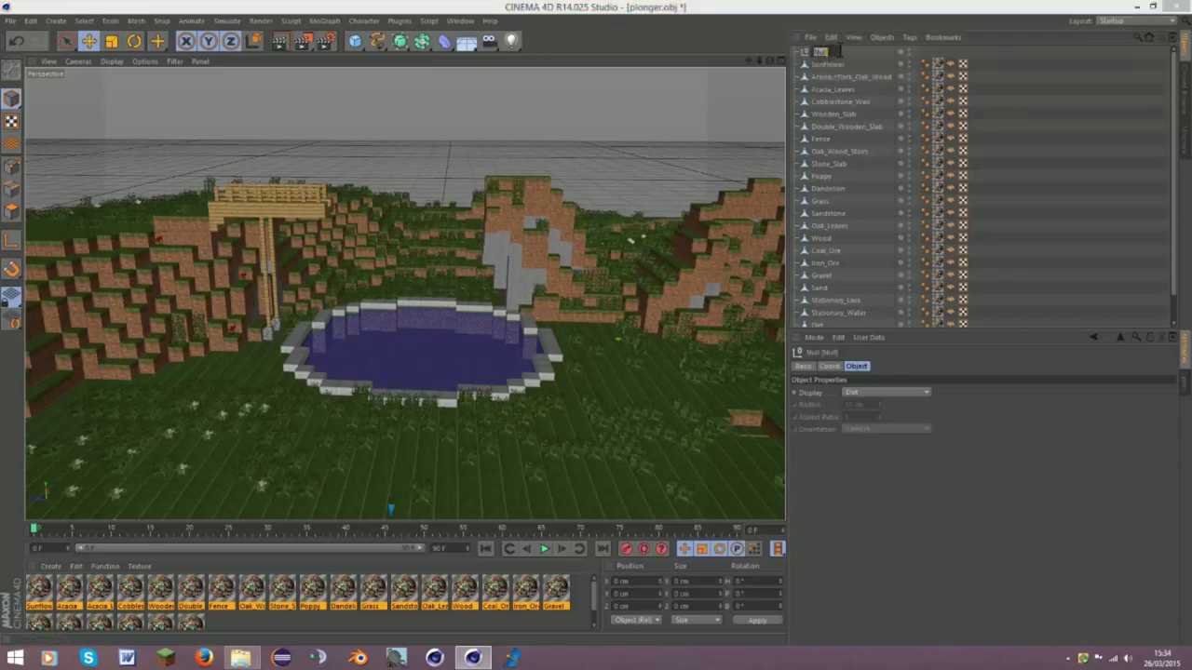
type("Map")
key("Return")
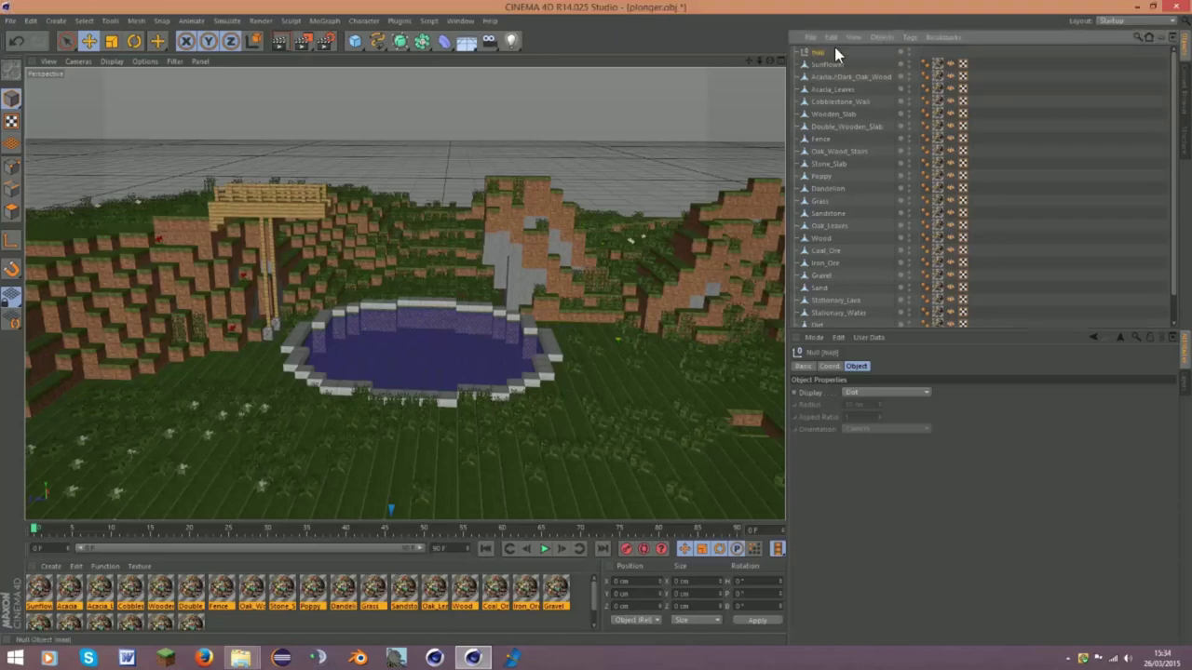
Select every block object from Sunflower to Stone and parent them under map
left_click(831, 63)
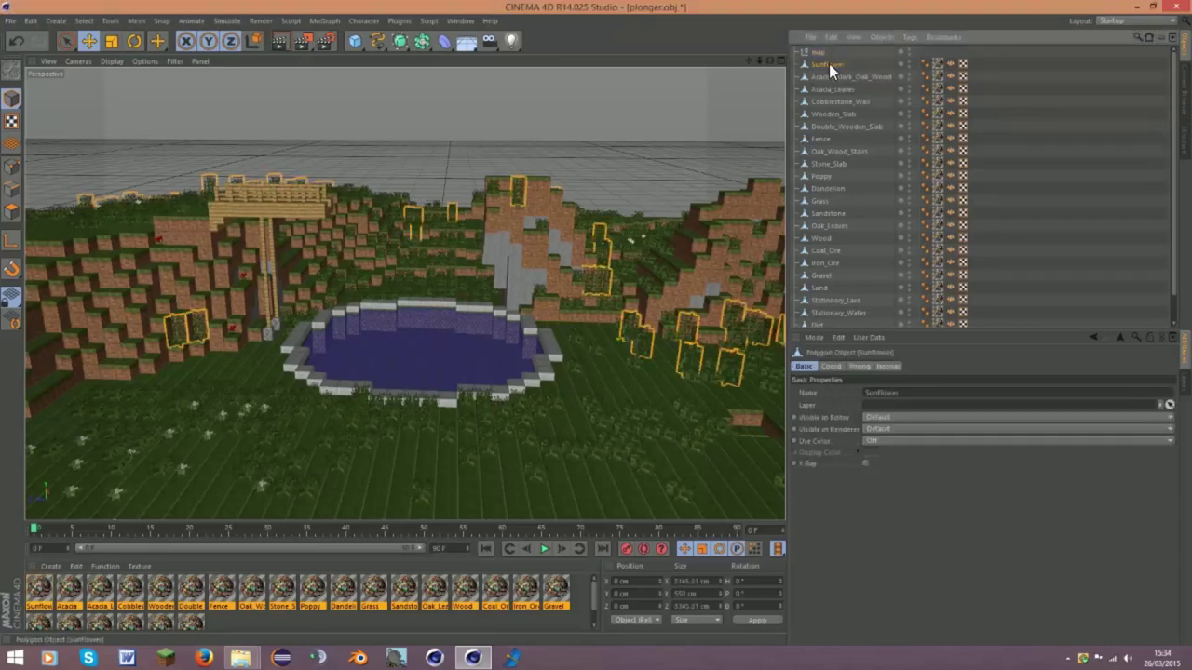
scroll(853, 106, "down", 1)
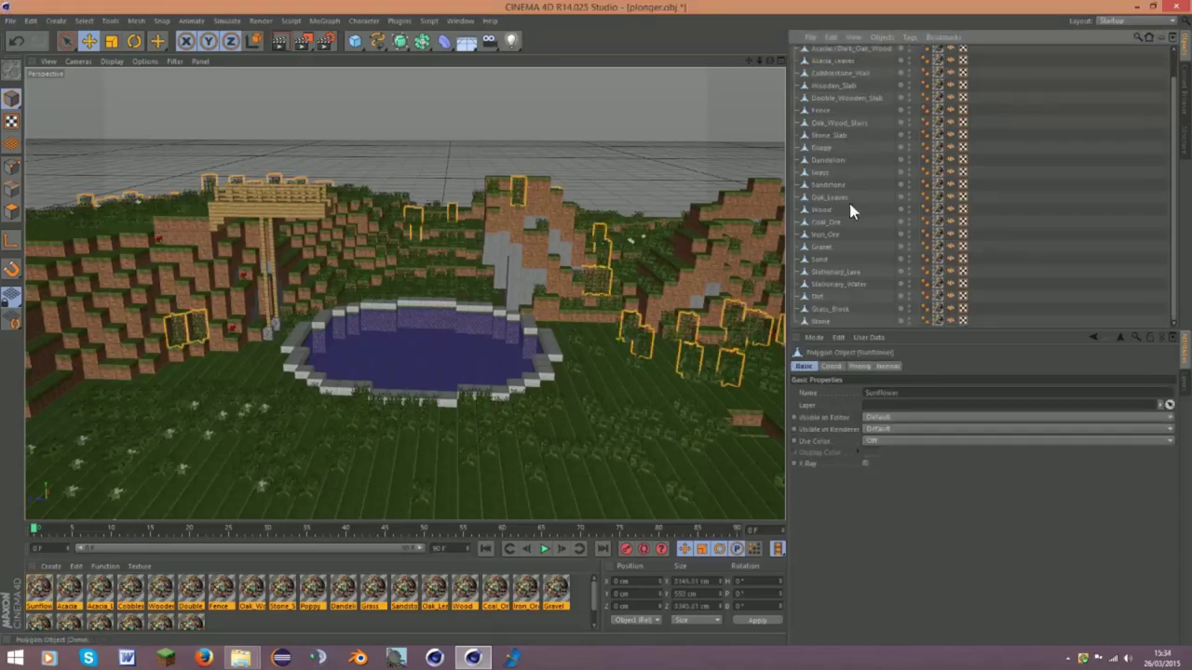
left_click(819, 323, "shift")
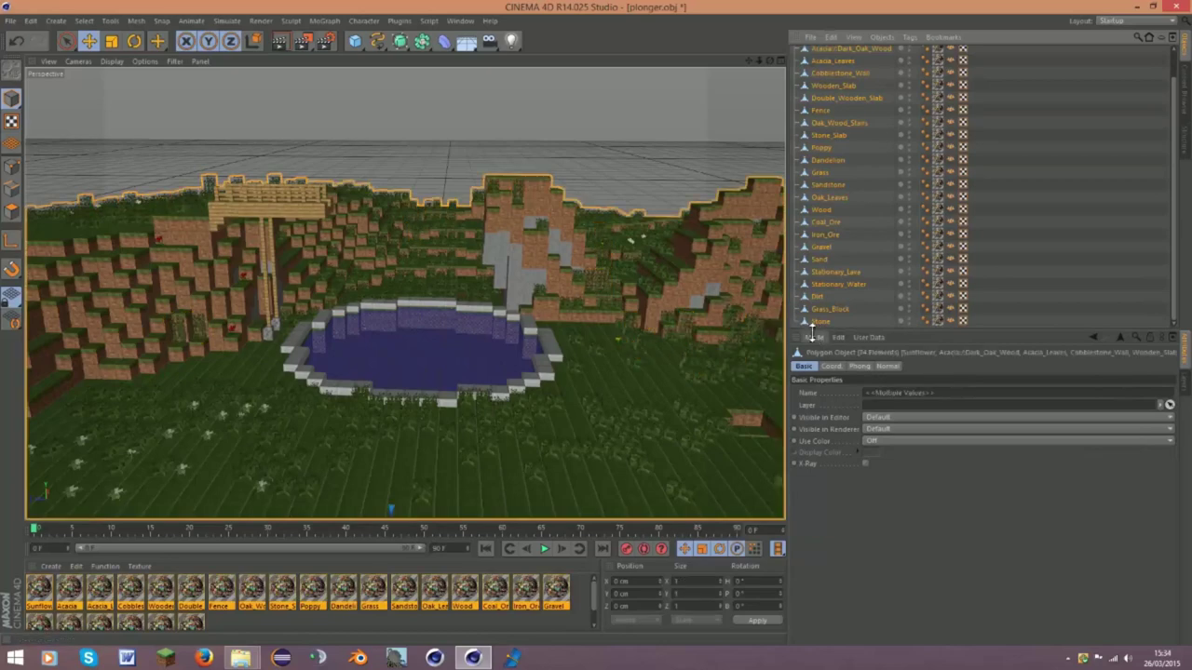
scroll(821, 301, "up", 1)
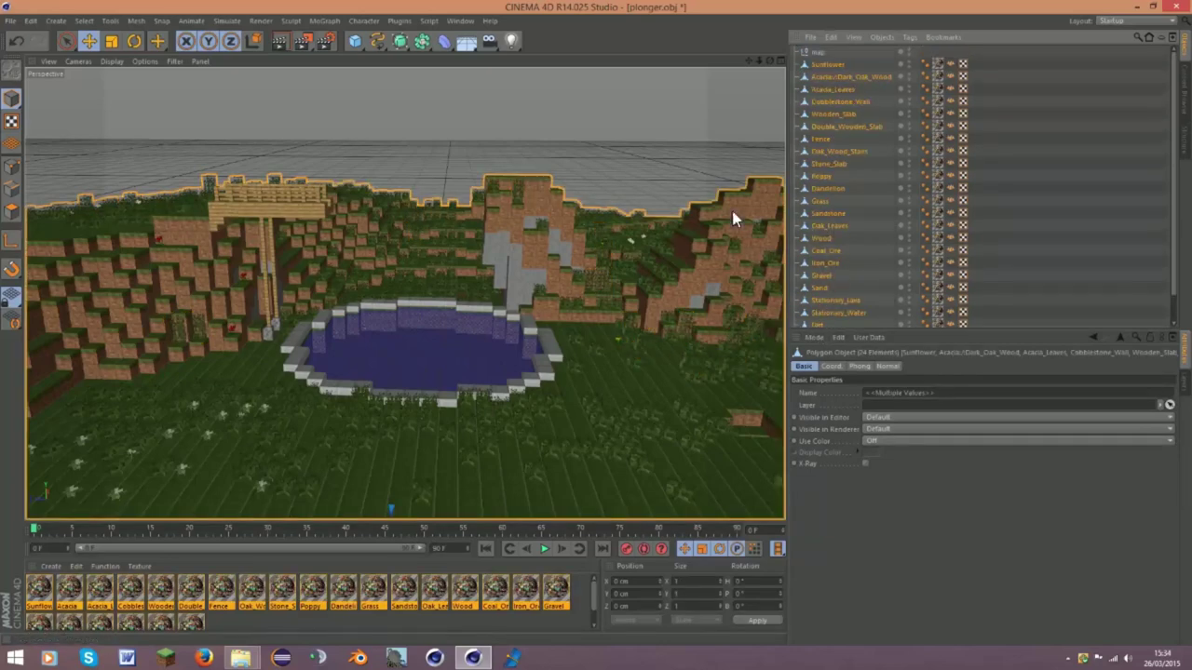
scroll(825, 207, "down", 2)
scroll(833, 168, "down", 2)
scroll(838, 232, "up", 4)
left_click_drag(831, 189, 822, 51)
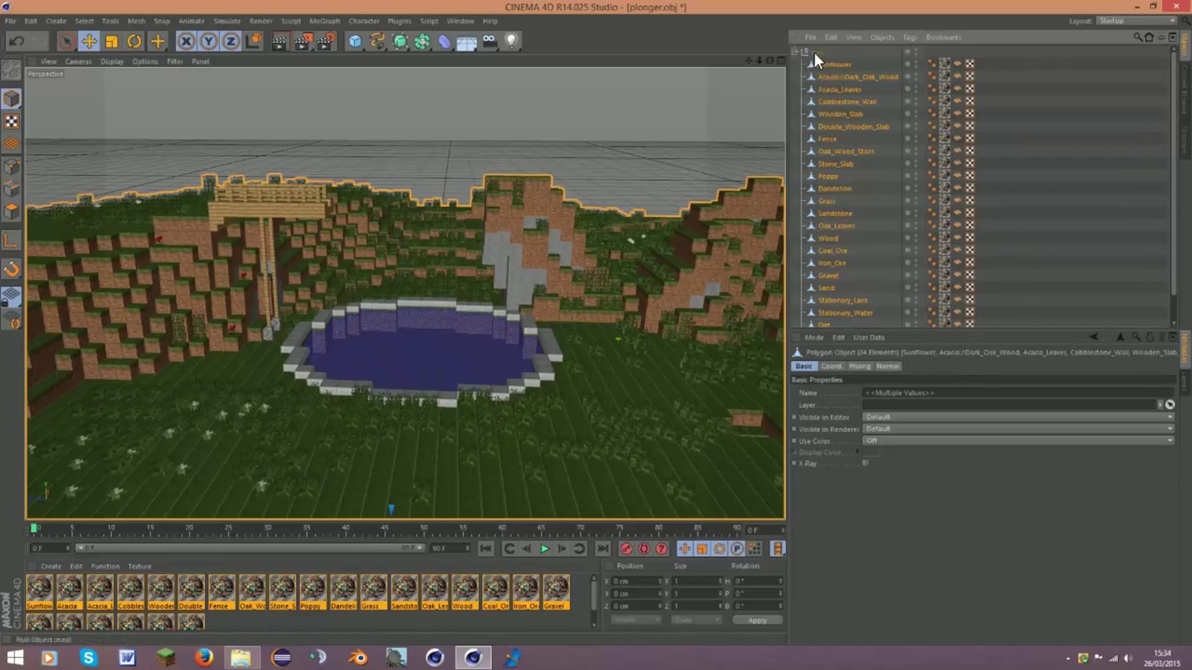
left_click(797, 51)
left_click(807, 118)
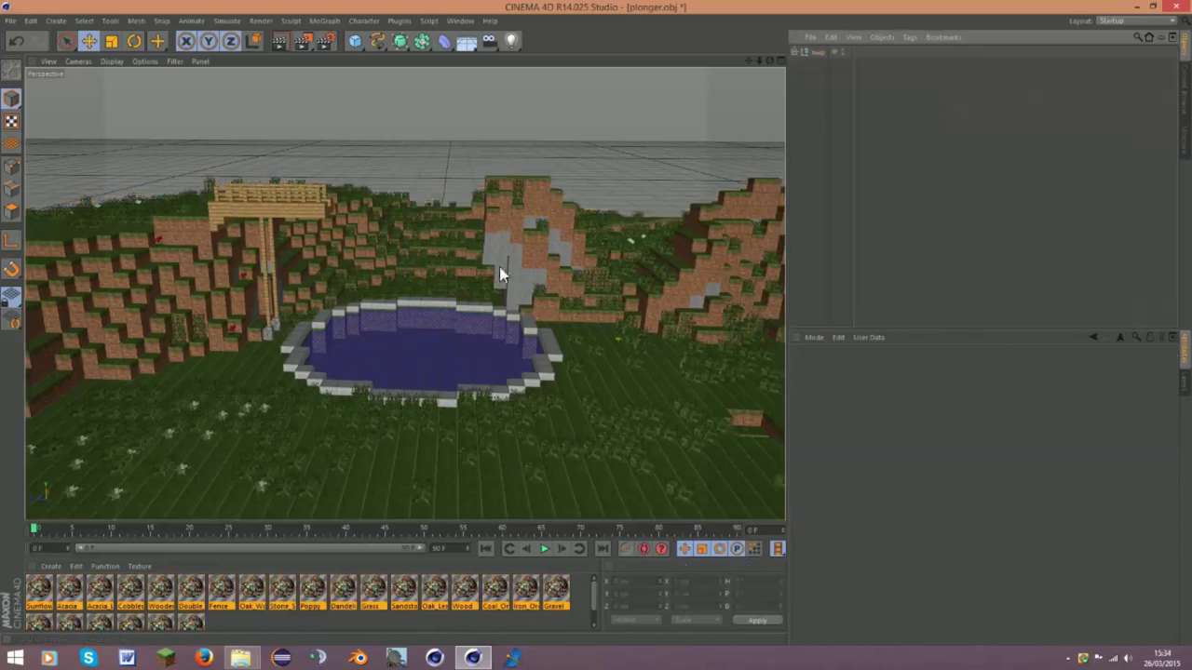
left_click(686, 346)
left_click(140, 103)
Locate the templaterig(anishwij) file in the lib folder, drag it toward Cinema 4D, and minimize Explorer
left_click(313, 621)
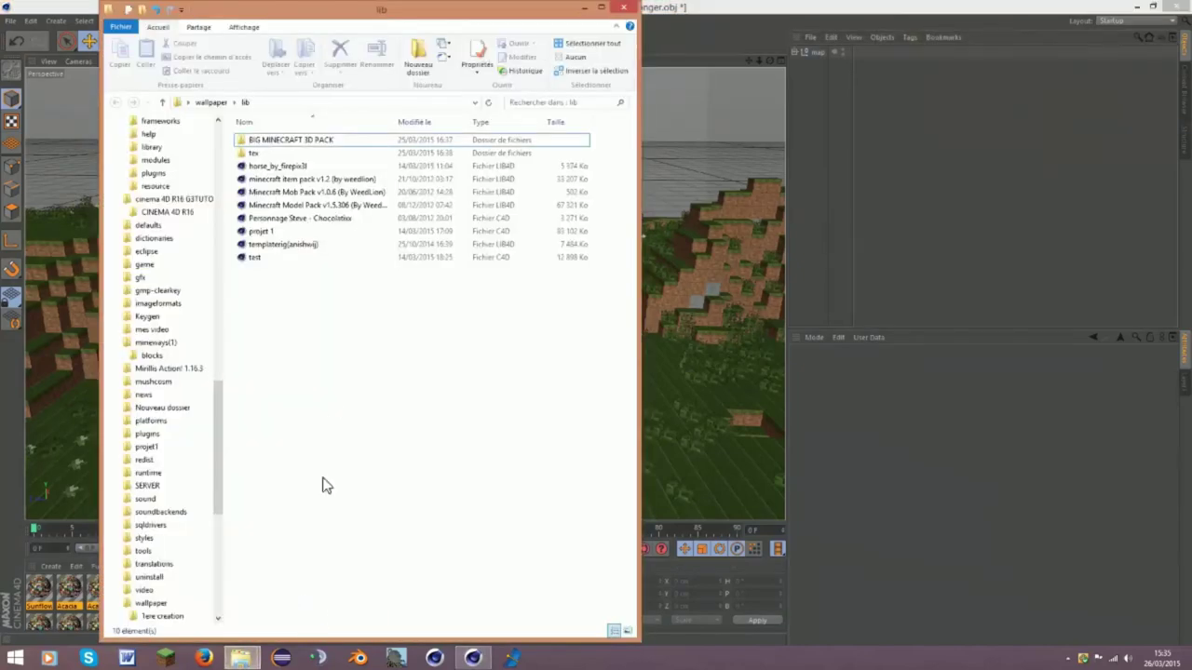
left_click_drag(395, 20, 343, 60)
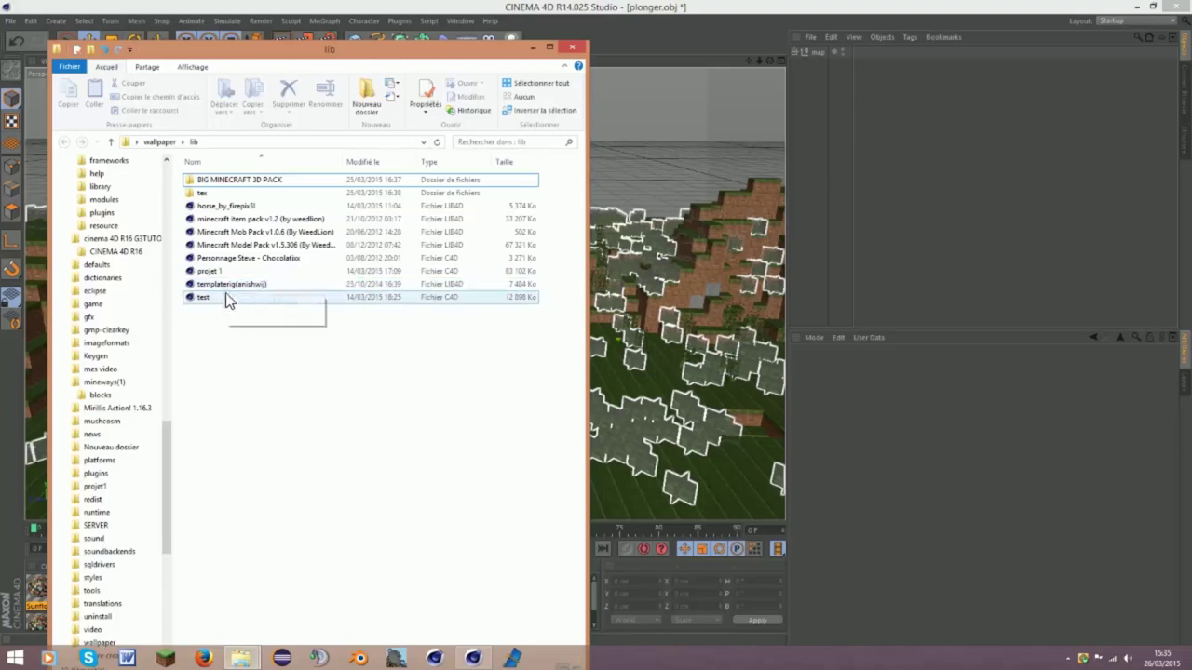
left_click(234, 291)
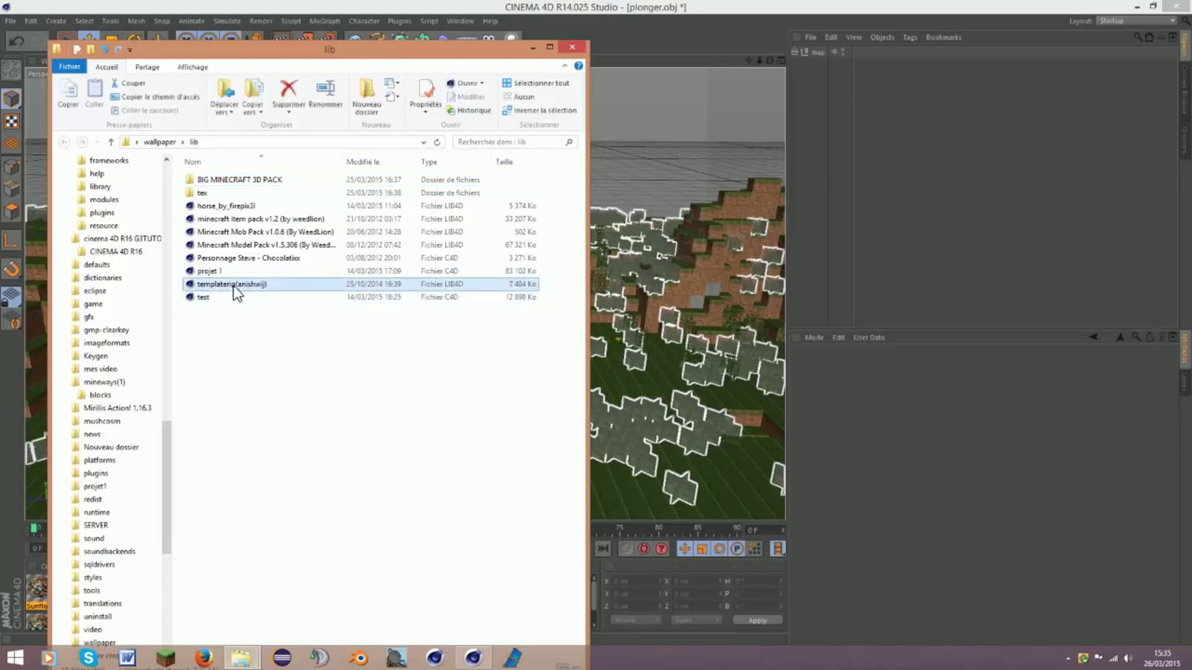
left_click(284, 273, "ctrl")
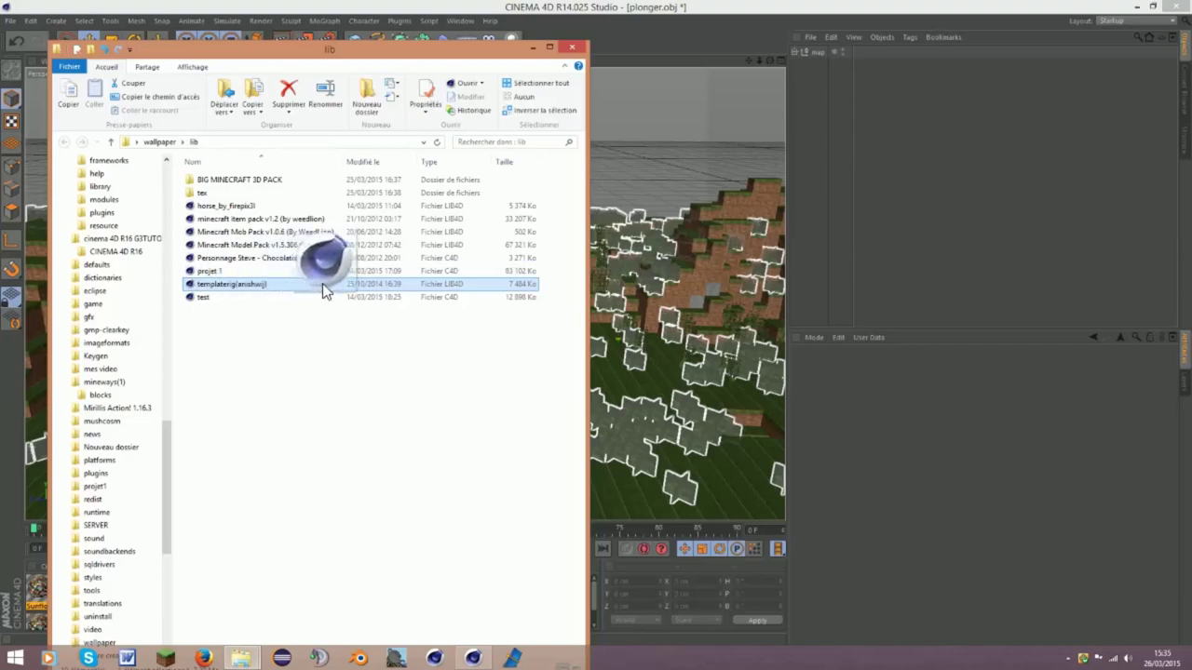
left_click_drag(233, 289, 911, 241)
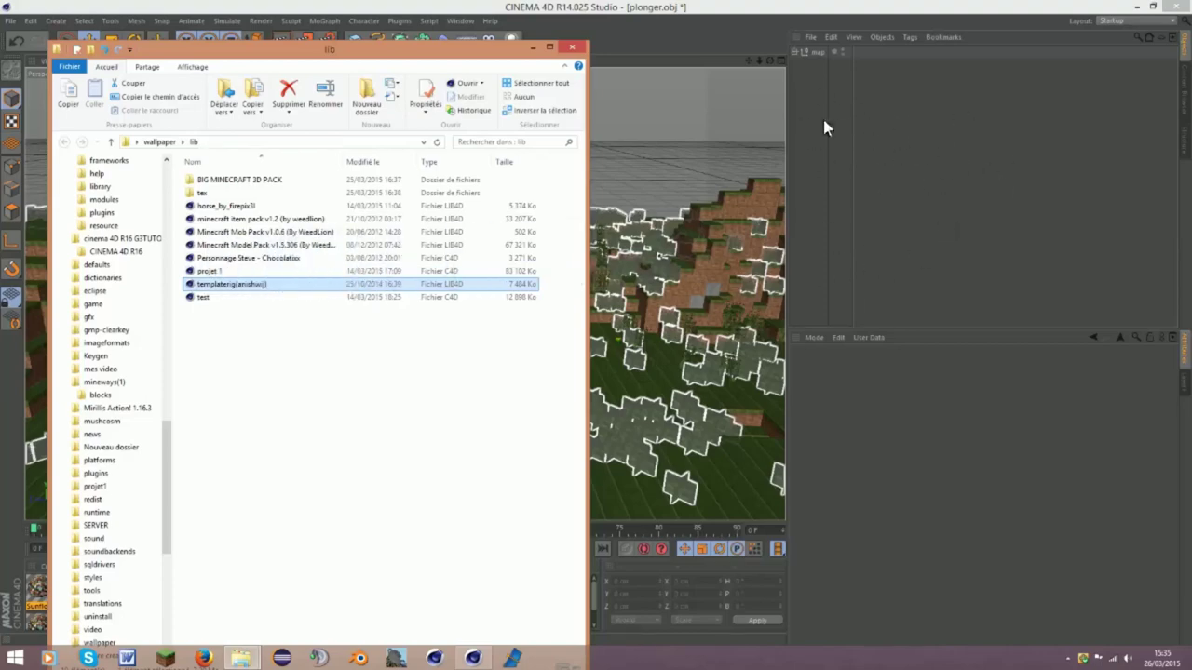
left_click(529, 48)
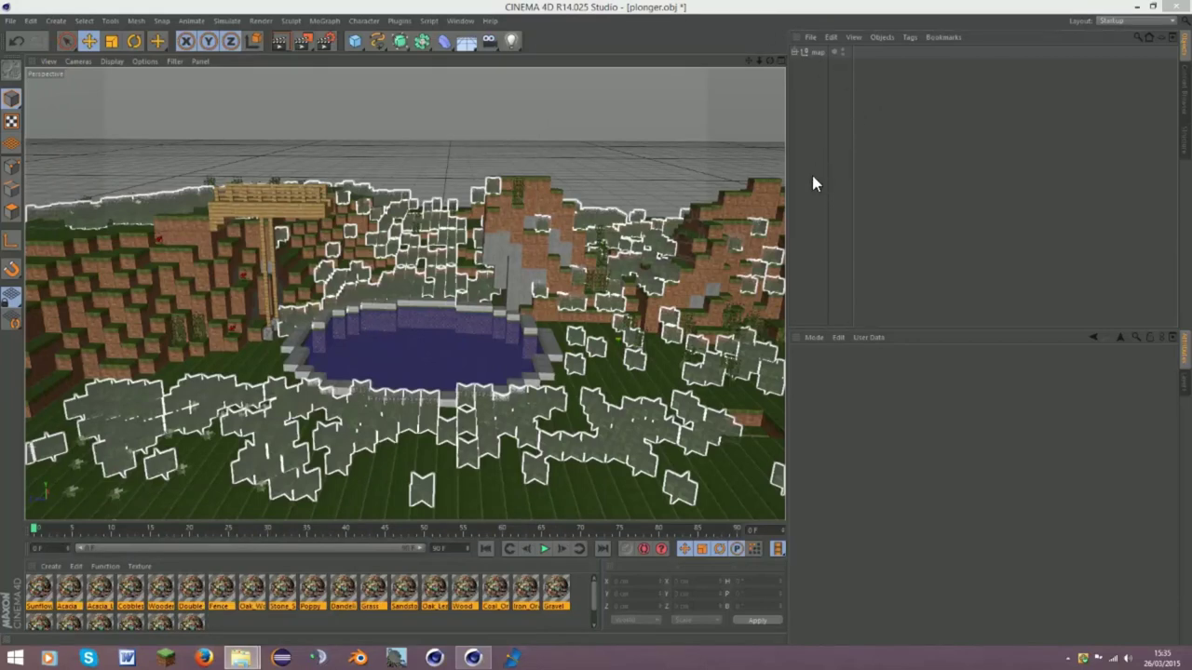
Load the TemplateRig > 2.RigTemplate object preset into the scene
key("shift+F8")
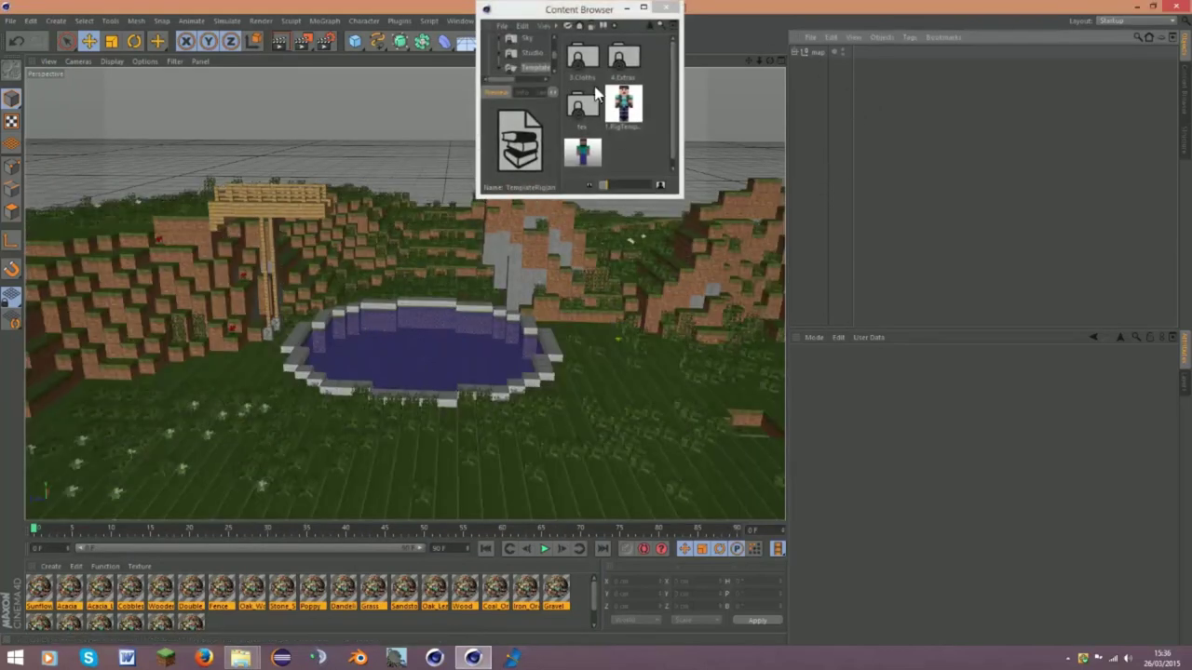
left_click(663, 7)
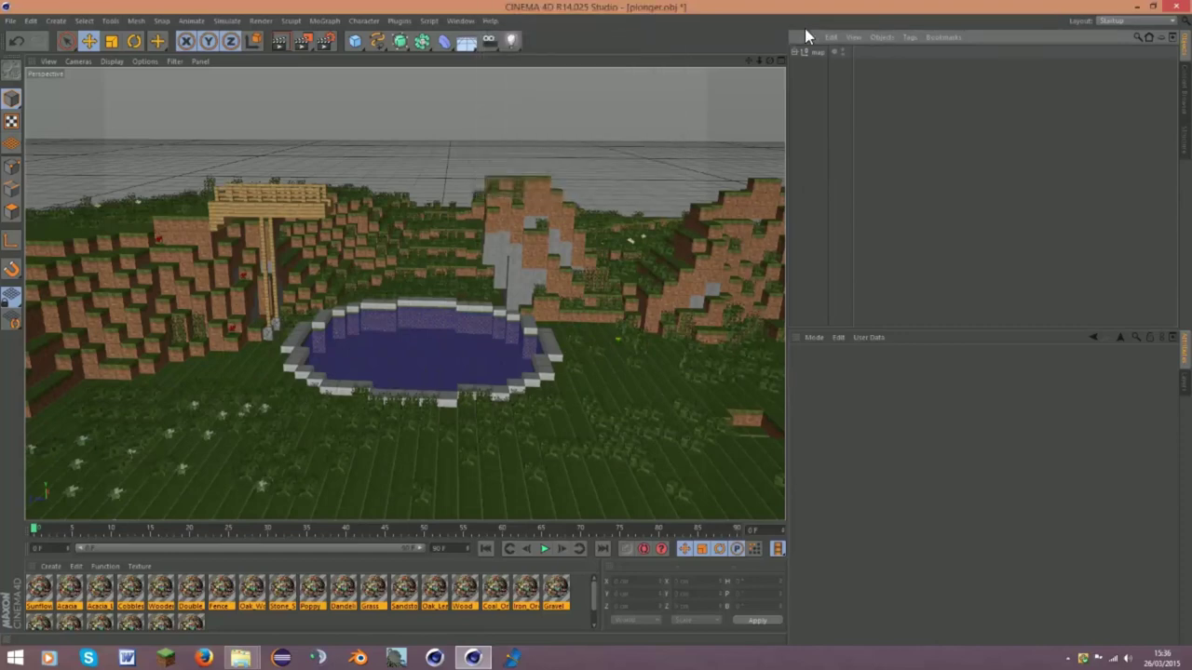
left_click(810, 36)
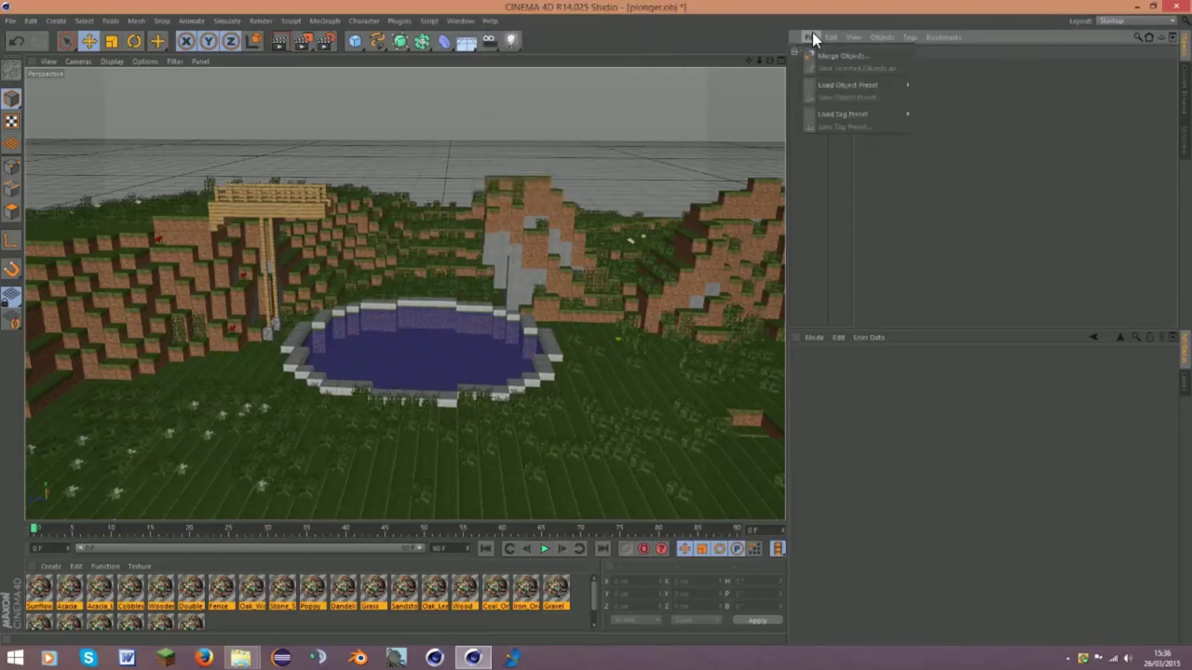
mouse_move(848, 85)
mouse_move(951, 97)
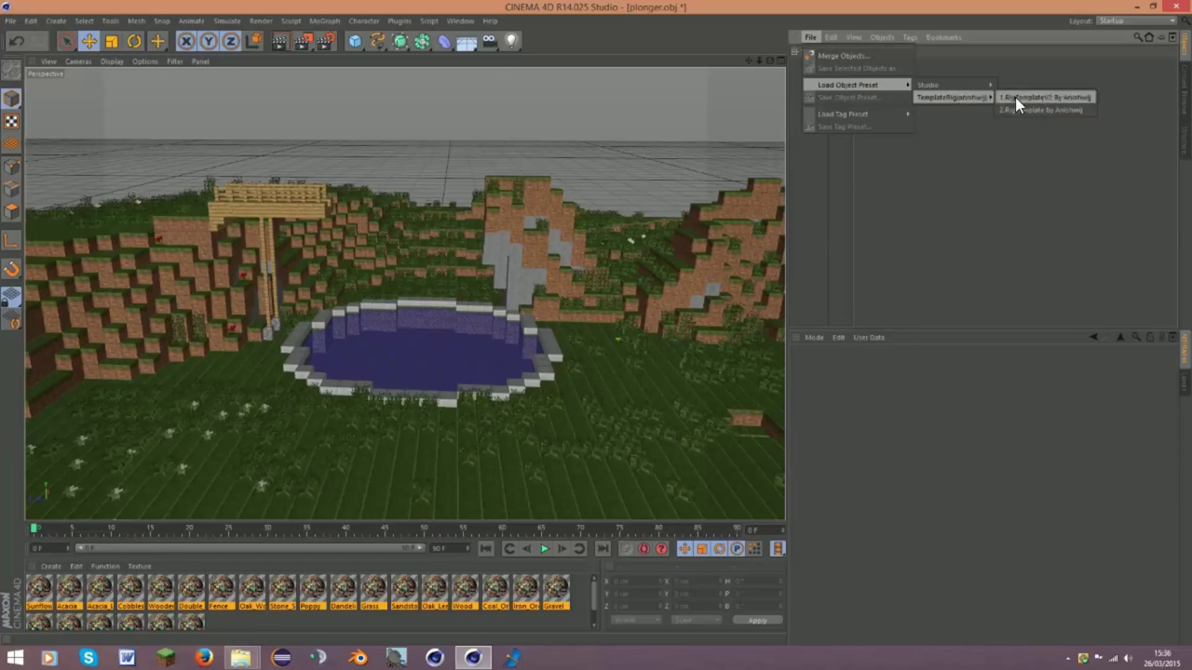
left_click(1047, 110)
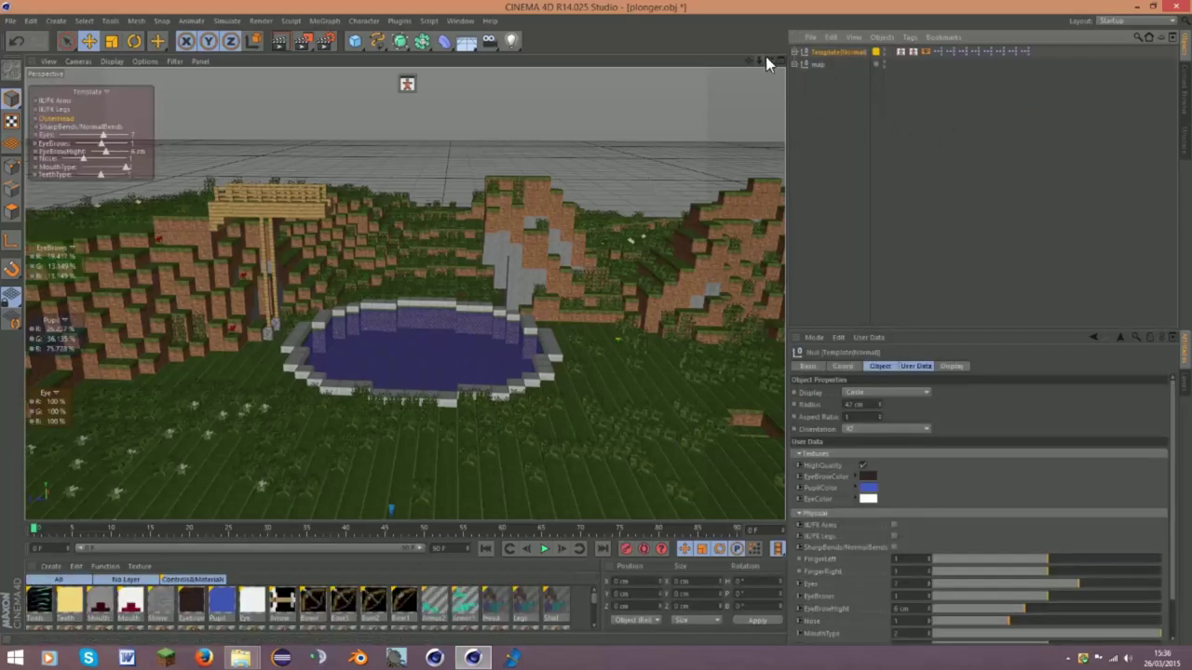
Move the Template rig up and across so it sits beside the pond
scroll(405, 294, "down", 3)
scroll(405, 294, "down", 3)
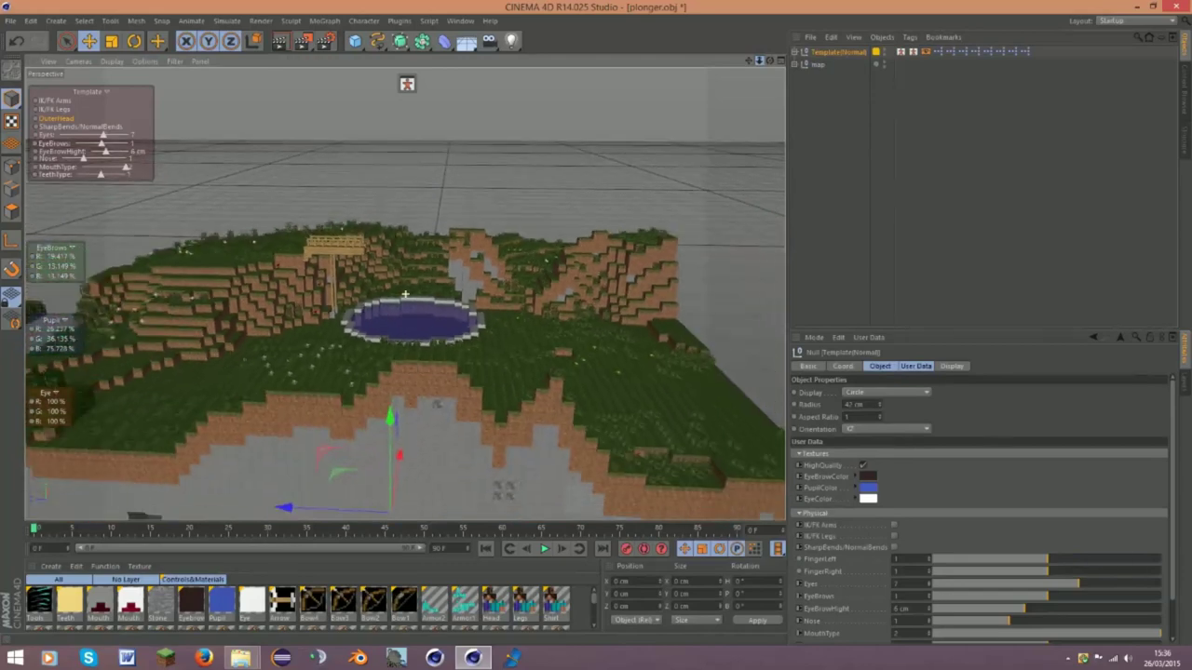
left_click_drag(389, 422, 416, 220)
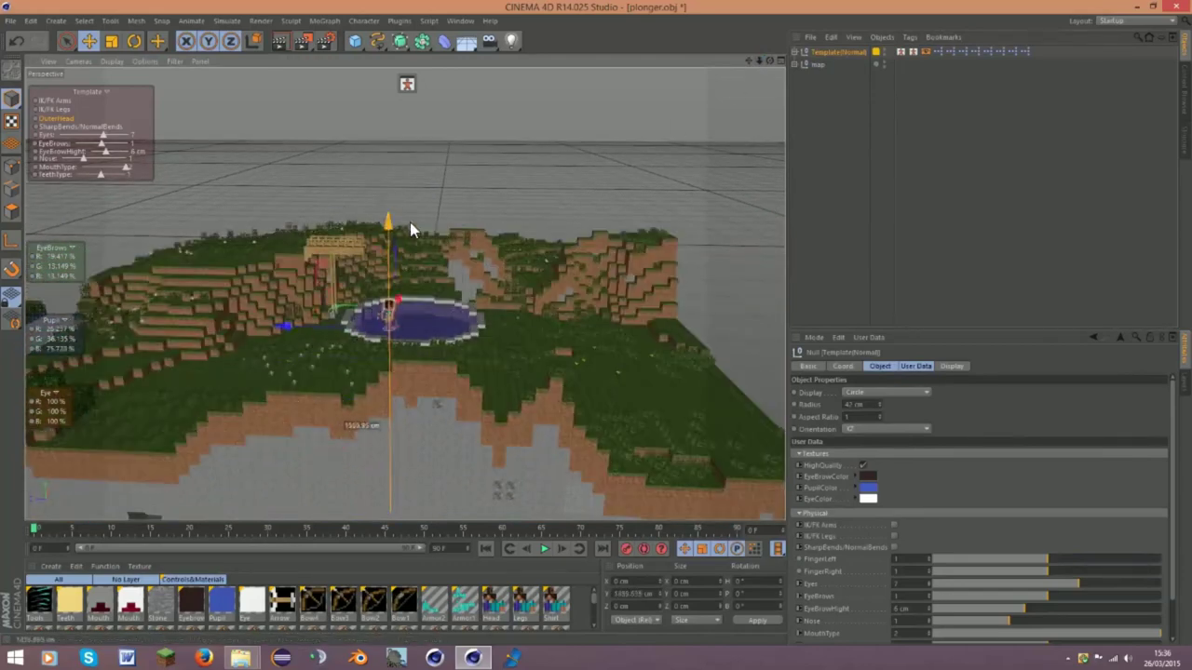
mouse_move(394, 305)
left_mouse_down()
mouse_move(394, 324)
mouse_move(380, 285)
left_mouse_up()
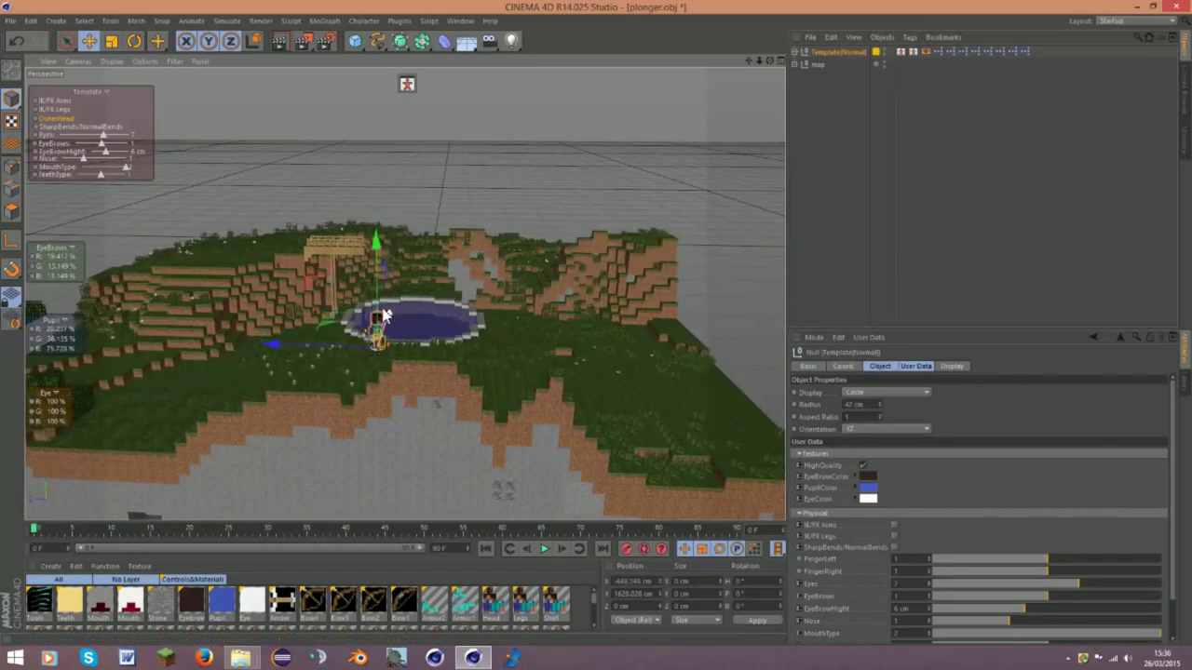
left_click_drag(382, 311, 377, 314)
Shift the character left onto the grass, down and left of the pond
scroll(405, 294, "up", 3)
scroll(405, 294, "up", 1)
scroll(405, 295, "up", 2)
scroll(405, 294, "up", 2)
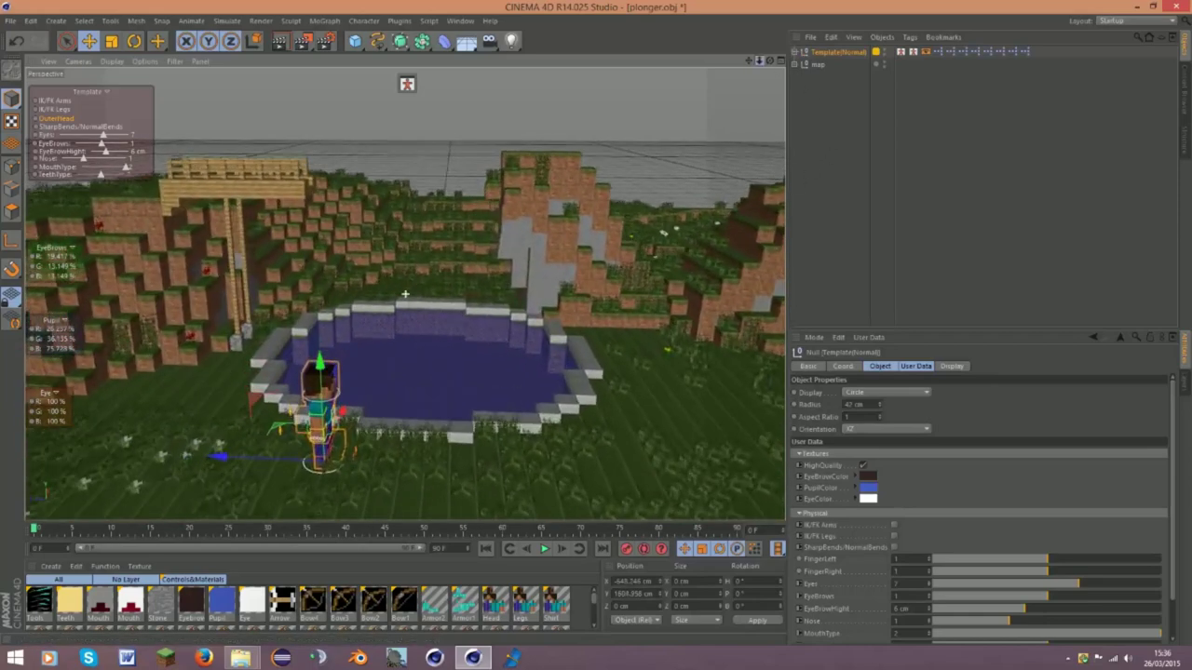
scroll(405, 294, "down", 2)
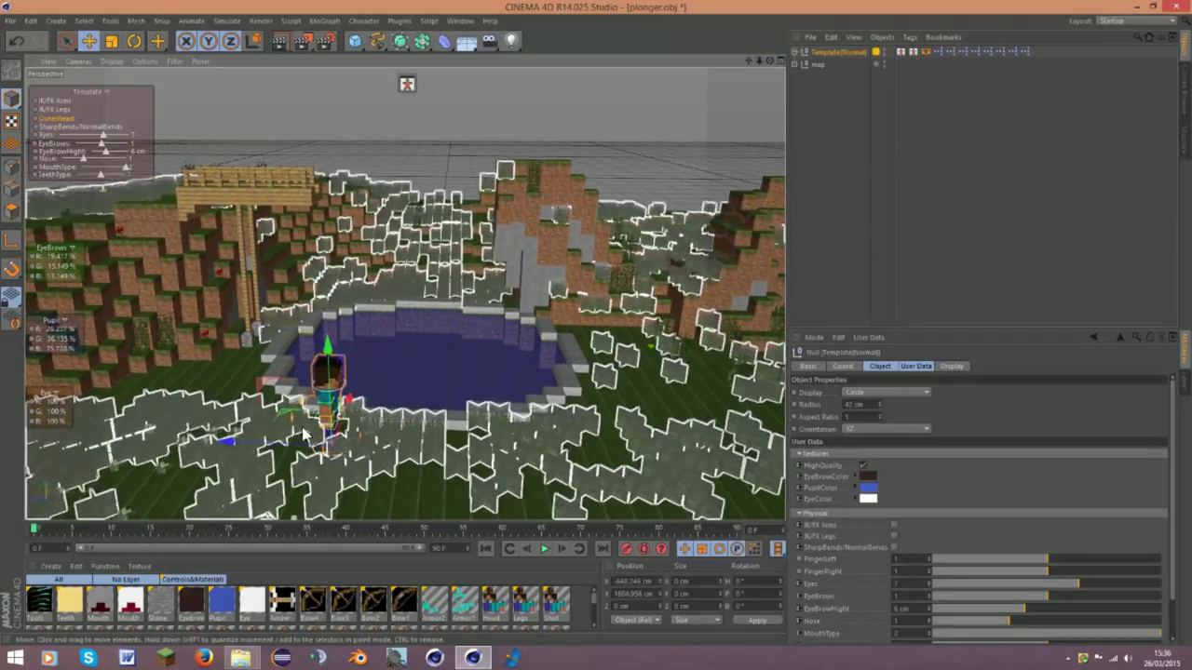
mouse_move(303, 433)
left_mouse_down()
mouse_move(168, 410)
mouse_move(249, 321)
mouse_move(220, 298)
left_mouse_up()
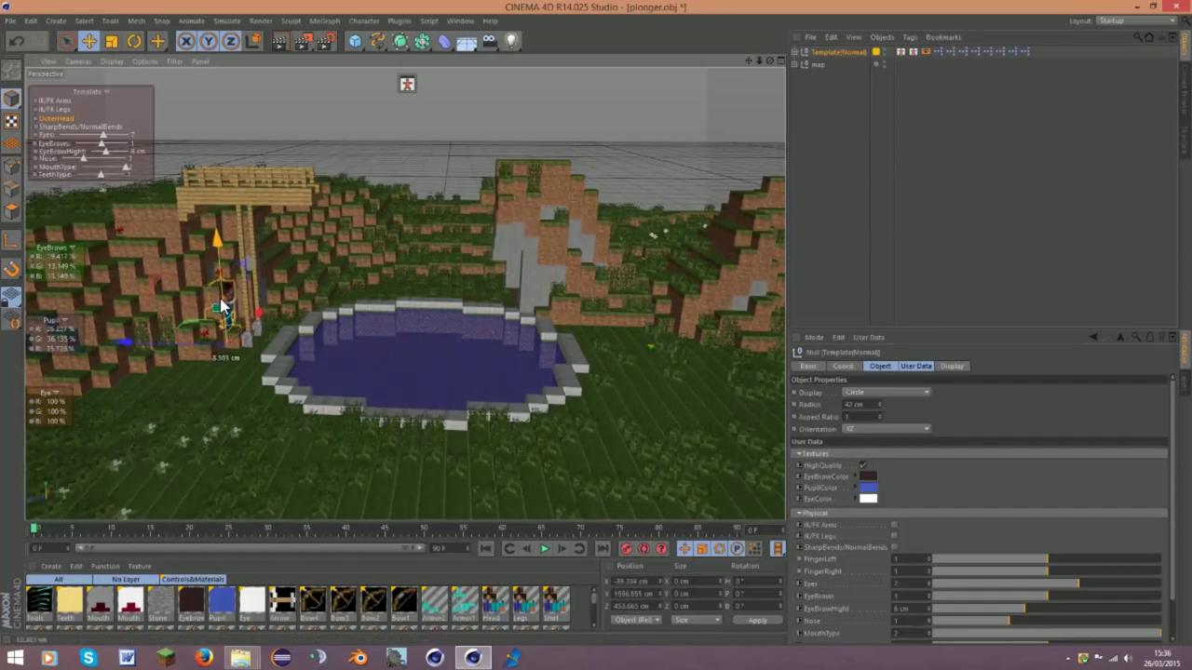
mouse_move(219, 296)
left_mouse_down()
mouse_move(253, 316)
mouse_move(209, 380)
mouse_move(219, 375)
left_mouse_up()
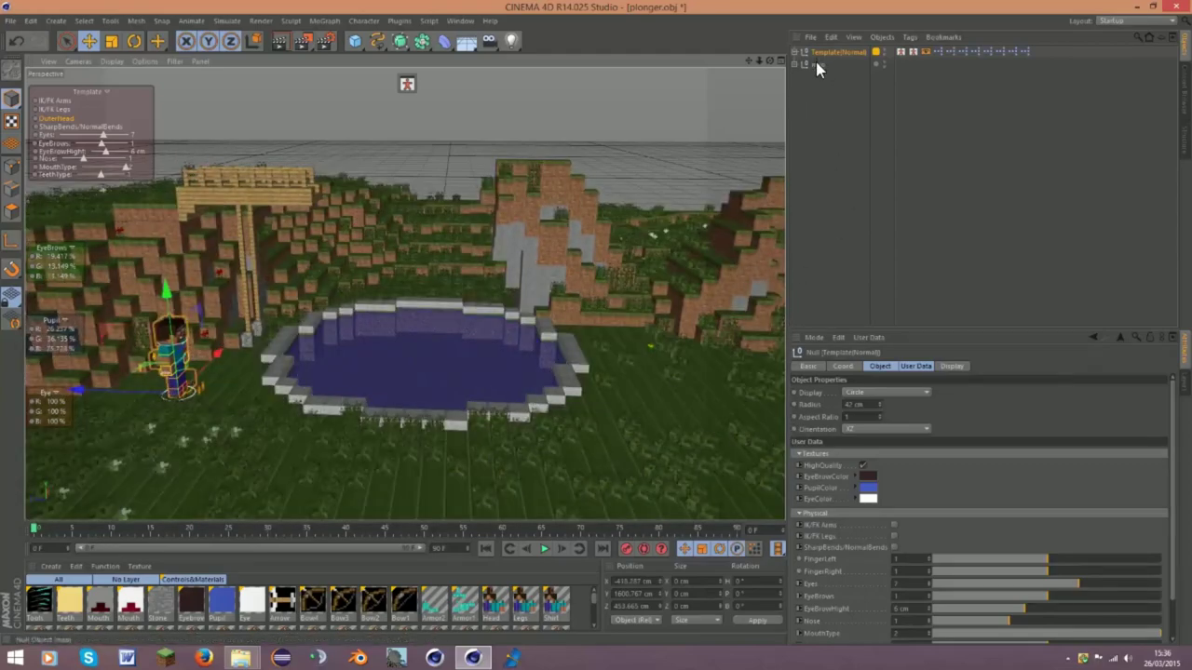
left_click(816, 64)
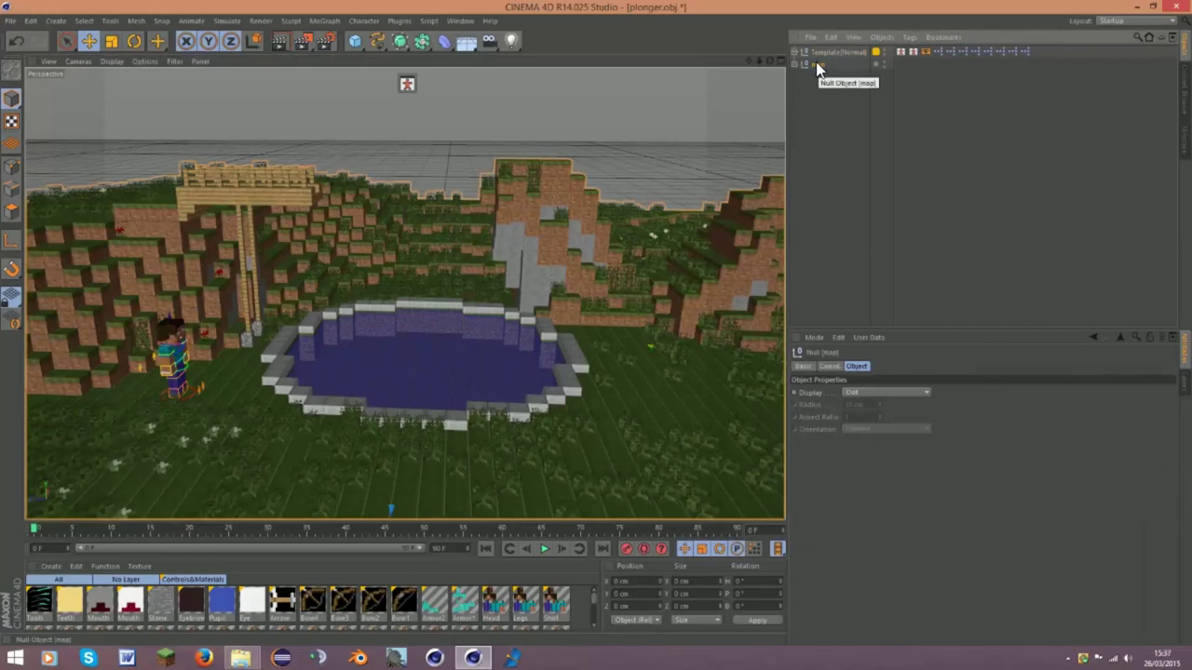
Scale the map terrain taller along its Y axis, enlarging the island and pond
left_click(112, 43)
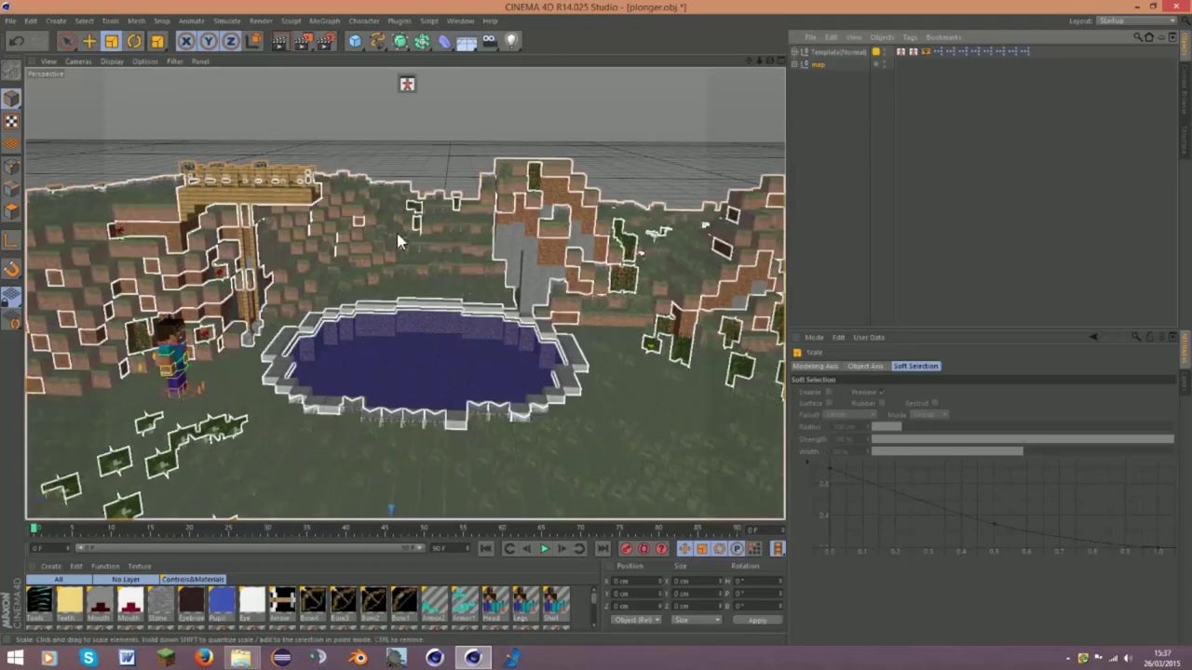
mouse_move(759, 62)
left_mouse_down()
mouse_move(689, 65)
mouse_move(764, 59)
left_mouse_up()
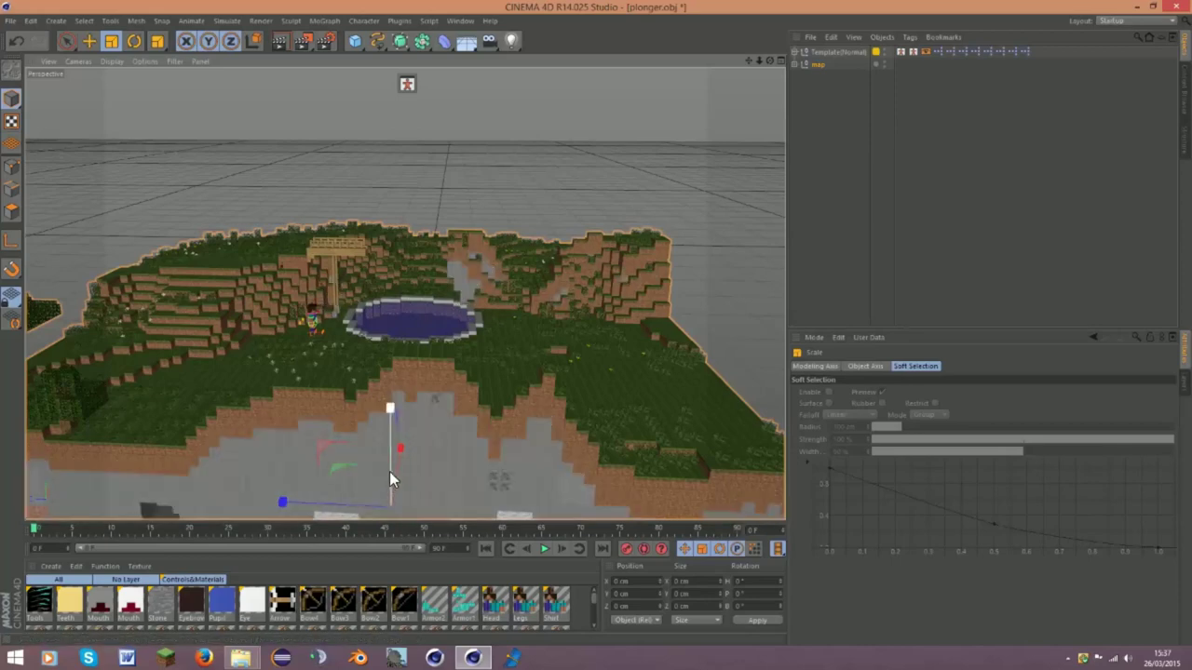
left_click_drag(389, 471, 407, 84)
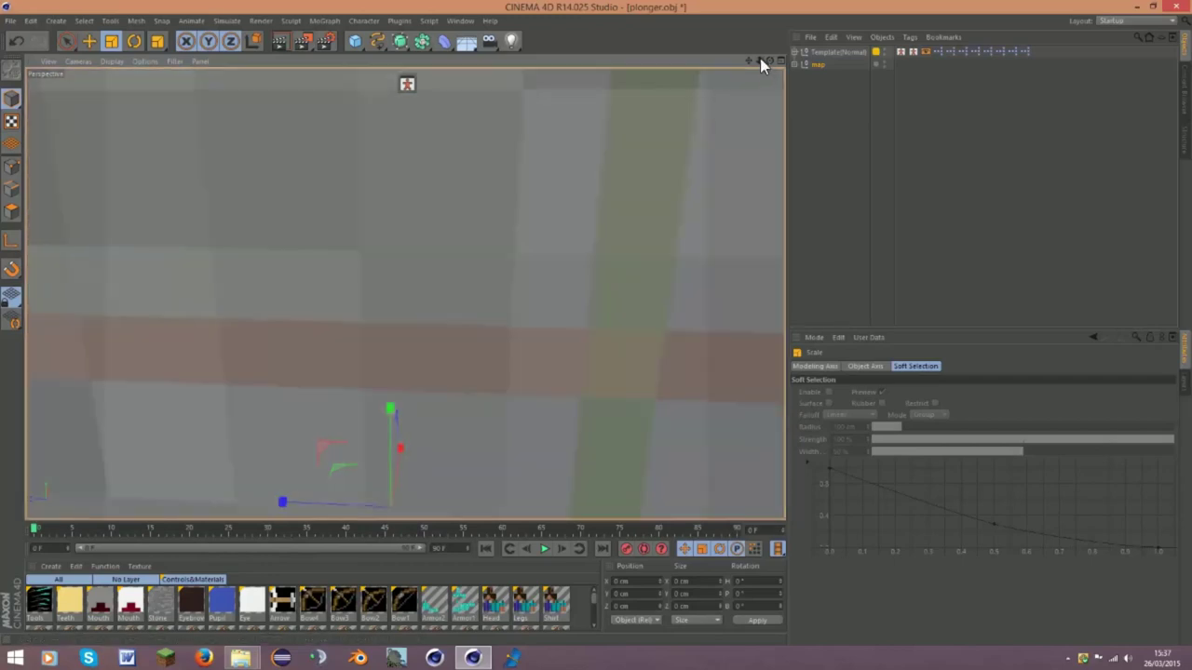
mouse_move(760, 58)
left_mouse_down()
mouse_move(736, 57)
mouse_move(765, 54)
mouse_move(747, 54)
left_mouse_up()
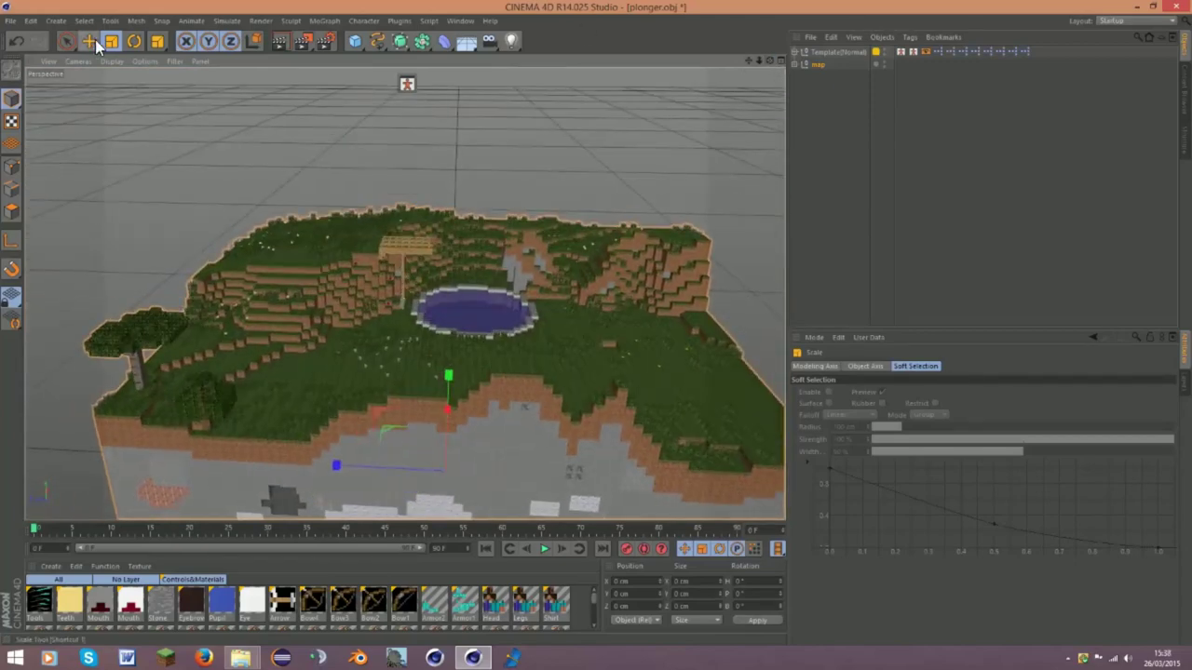
left_click(94, 39)
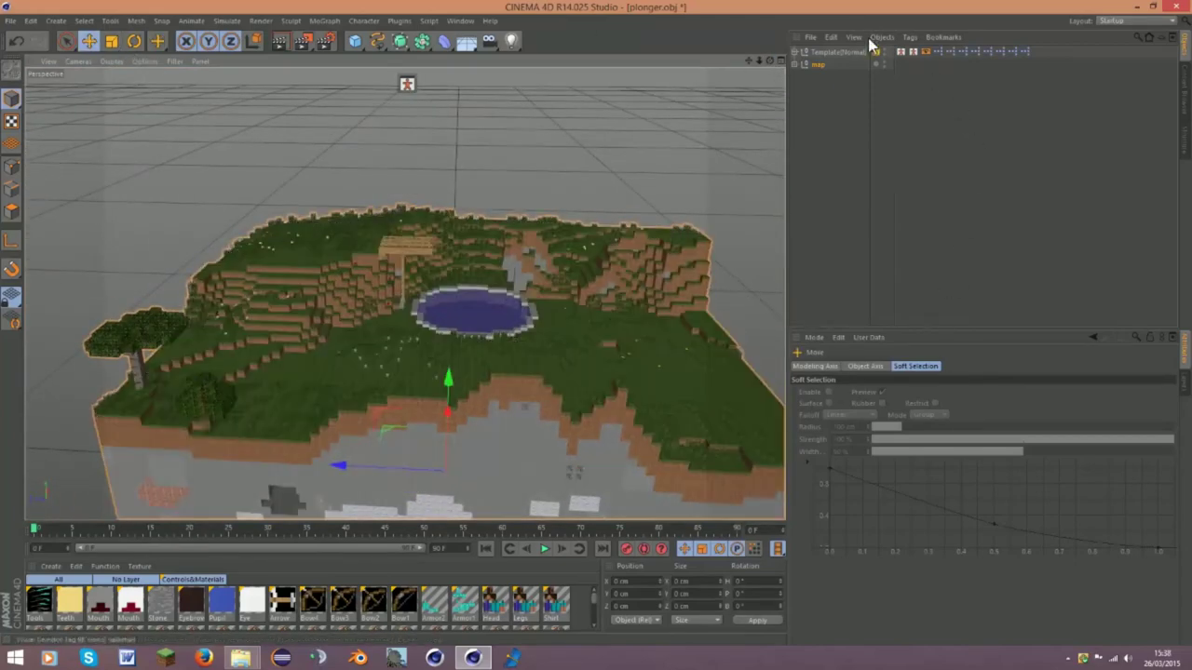
Select Template(Normal) and move it along X, Y and Z onto the wooden platform
left_click(842, 51)
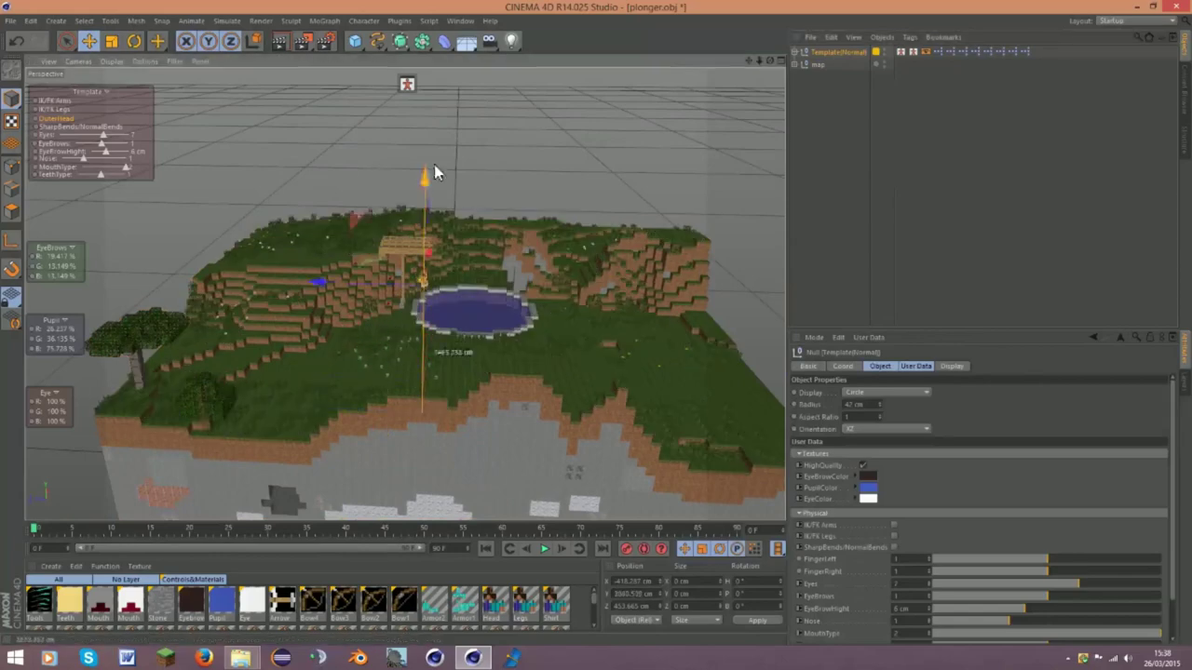
left_click_drag(433, 171, 438, 149)
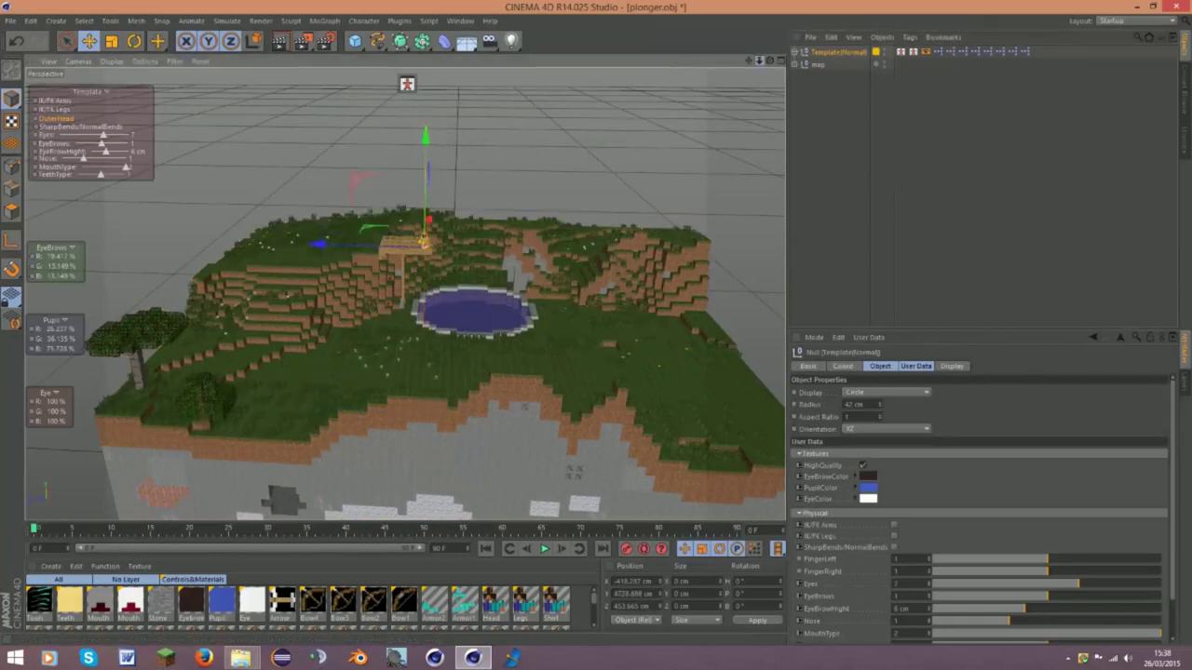
scroll(405, 294, "up", 5)
mouse_move(404, 294)
left_mouse_down("alt")
mouse_move(753, 54)
mouse_move(745, 60)
mouse_move(769, 57)
mouse_move(762, 65)
left_mouse_up("alt")
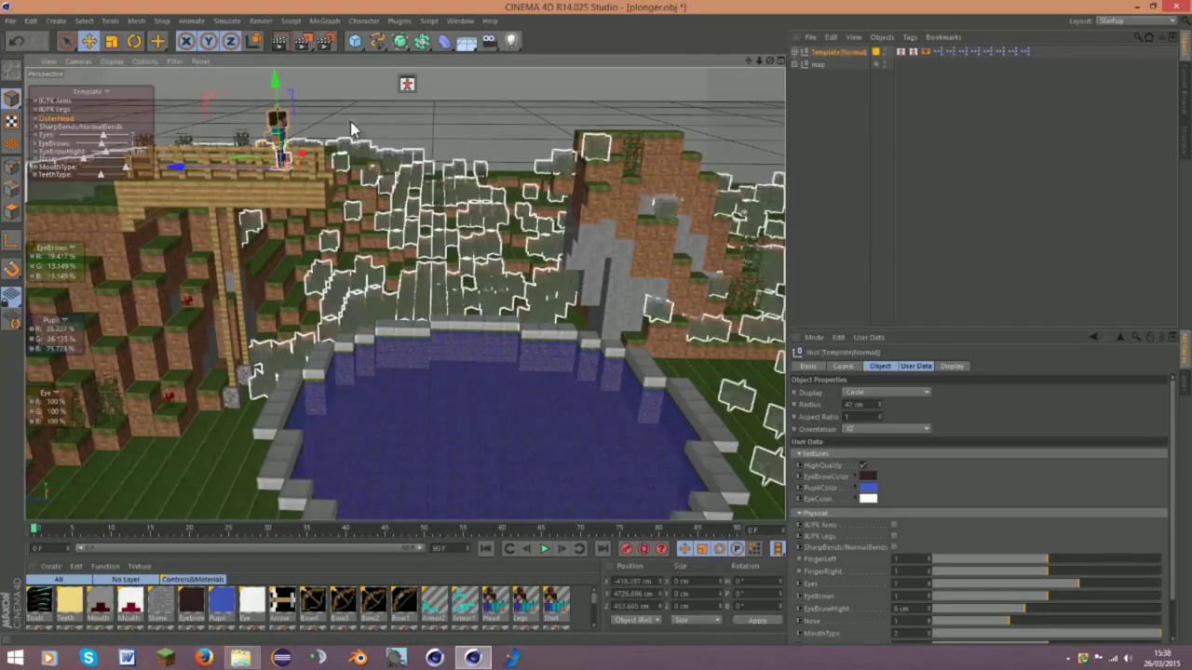
mouse_move(212, 168)
left_mouse_down()
mouse_move(348, 175)
mouse_move(324, 181)
left_mouse_up()
left_click_drag(392, 82, 381, 114)
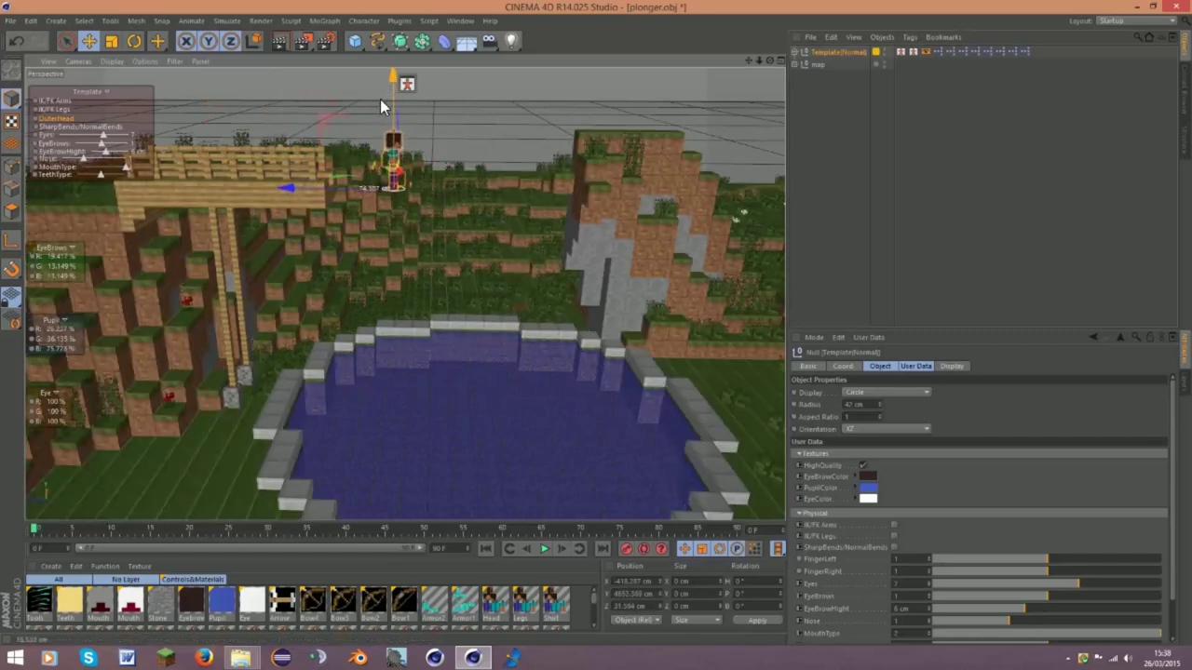
left_click_drag(379, 113, 378, 169)
left_click_drag(369, 239, 395, 240)
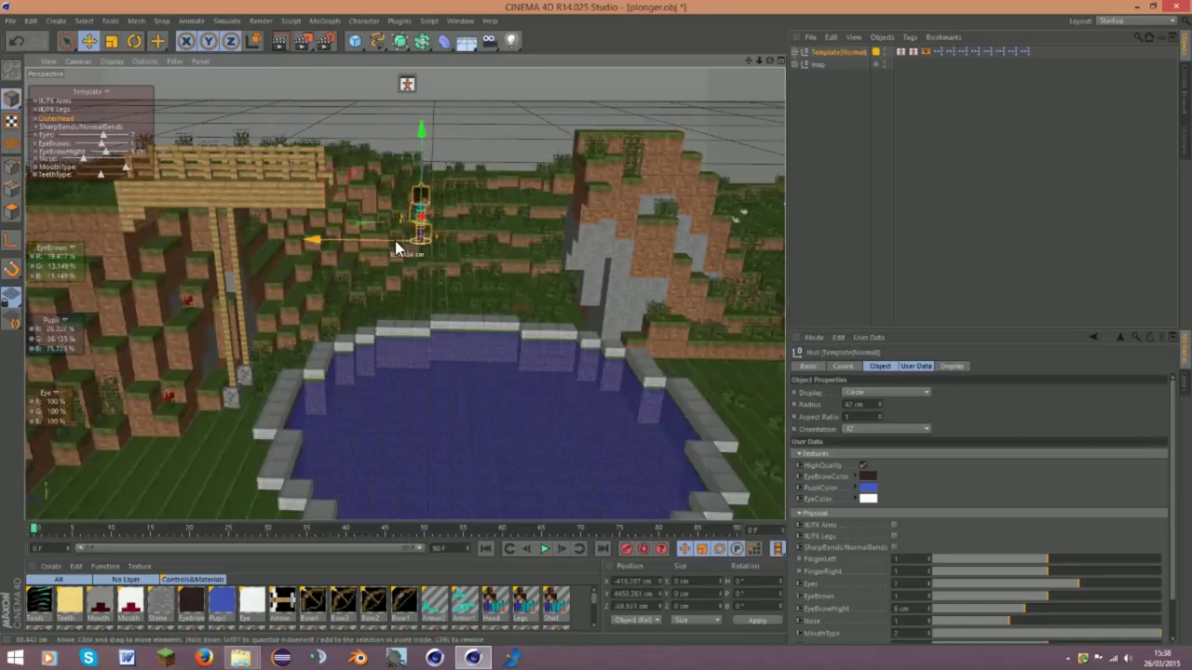
Rotate the character to about 131.872° pitch into a head-first dive, lifted above the pond
left_click(133, 42)
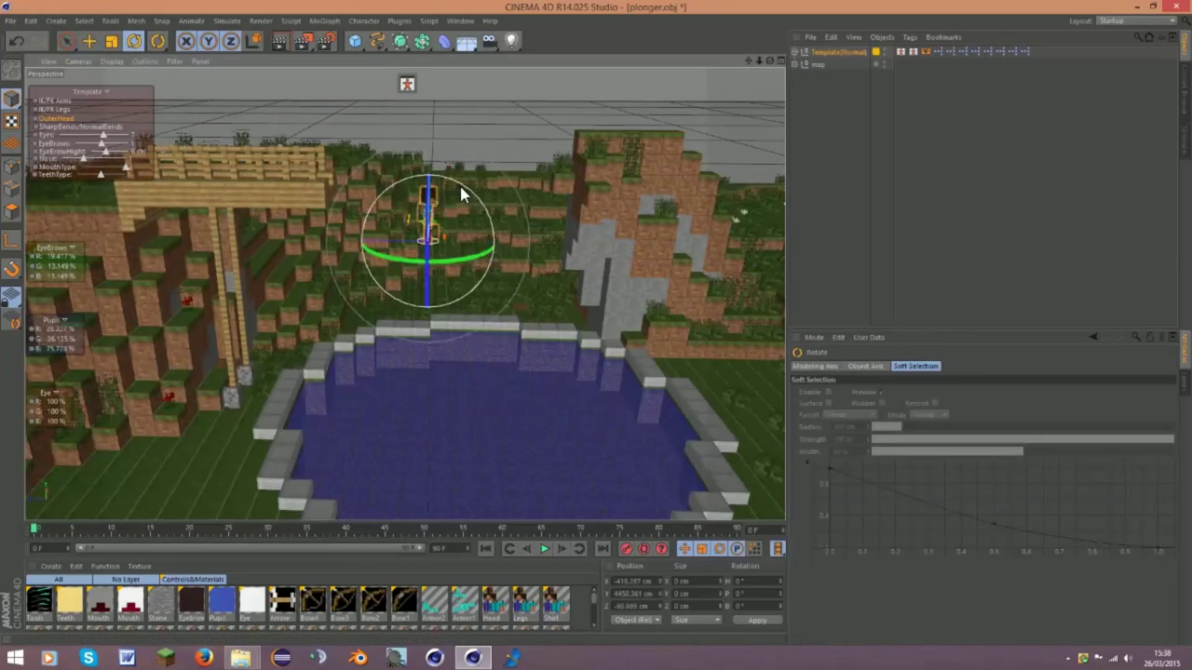
mouse_move(461, 186)
left_mouse_down()
mouse_move(463, 281)
mouse_move(438, 298)
left_mouse_up()
left_click(90, 41)
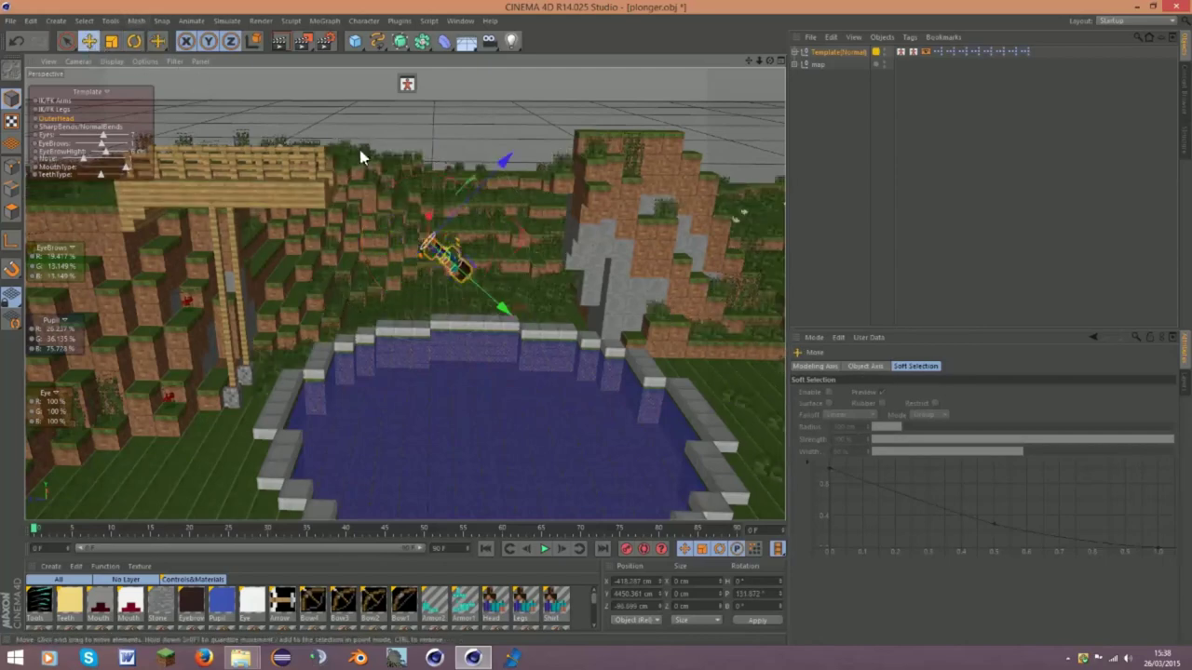
left_click_drag(434, 231, 476, 263)
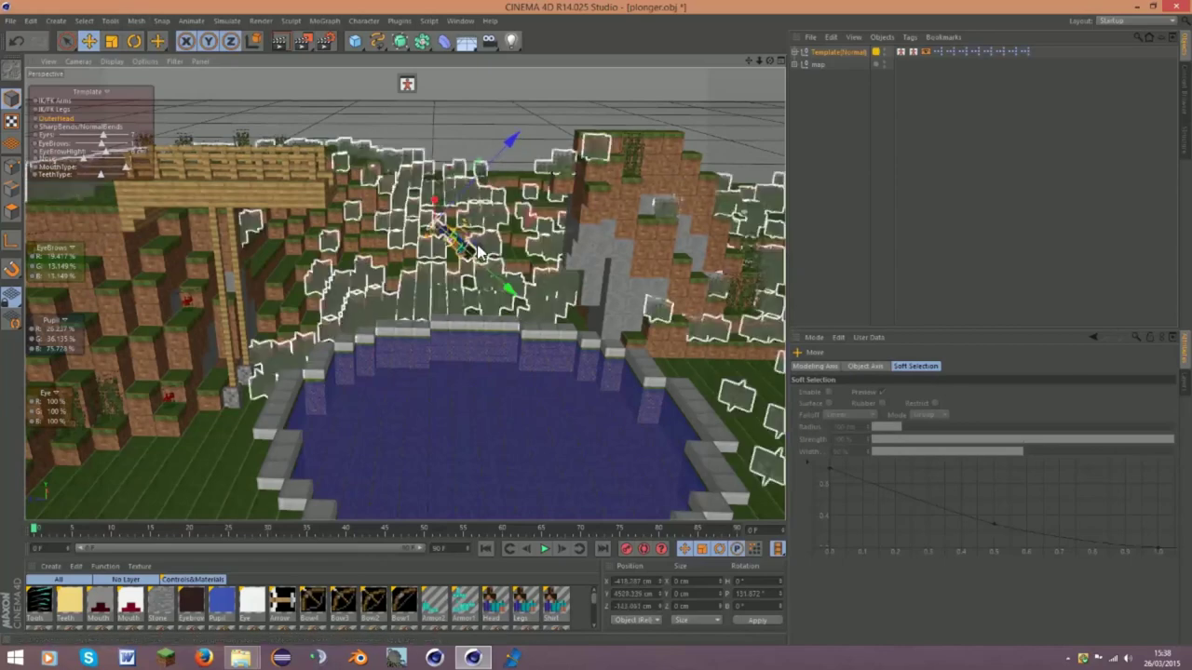
left_click(135, 41)
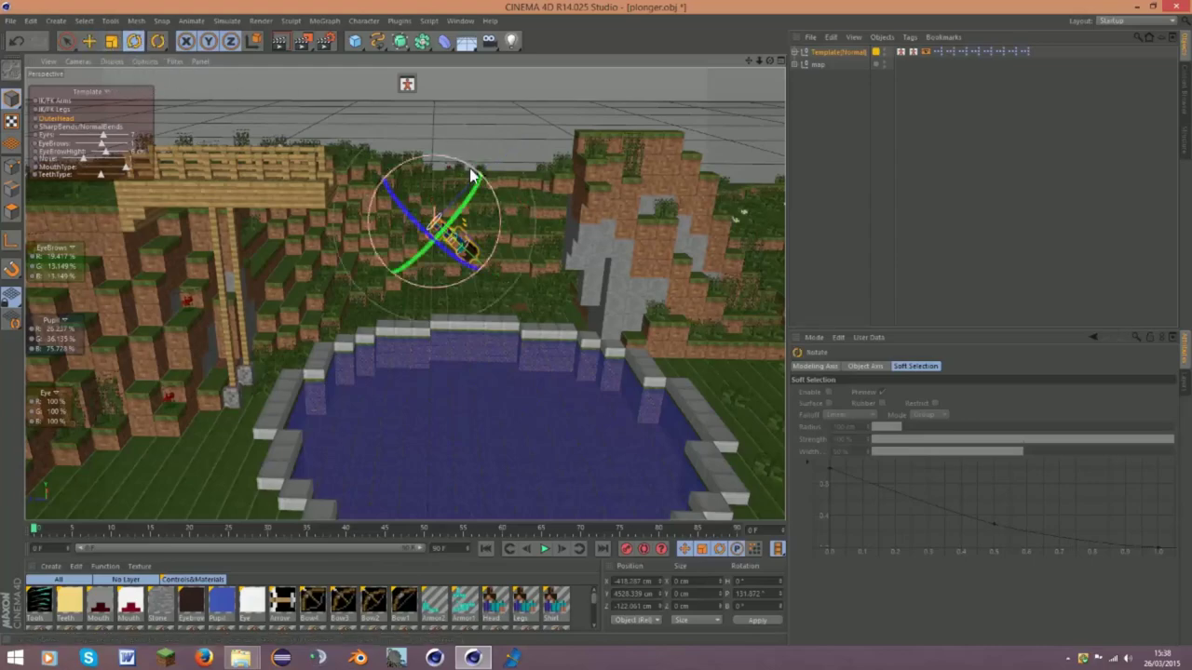
left_click_drag(473, 173, 479, 179)
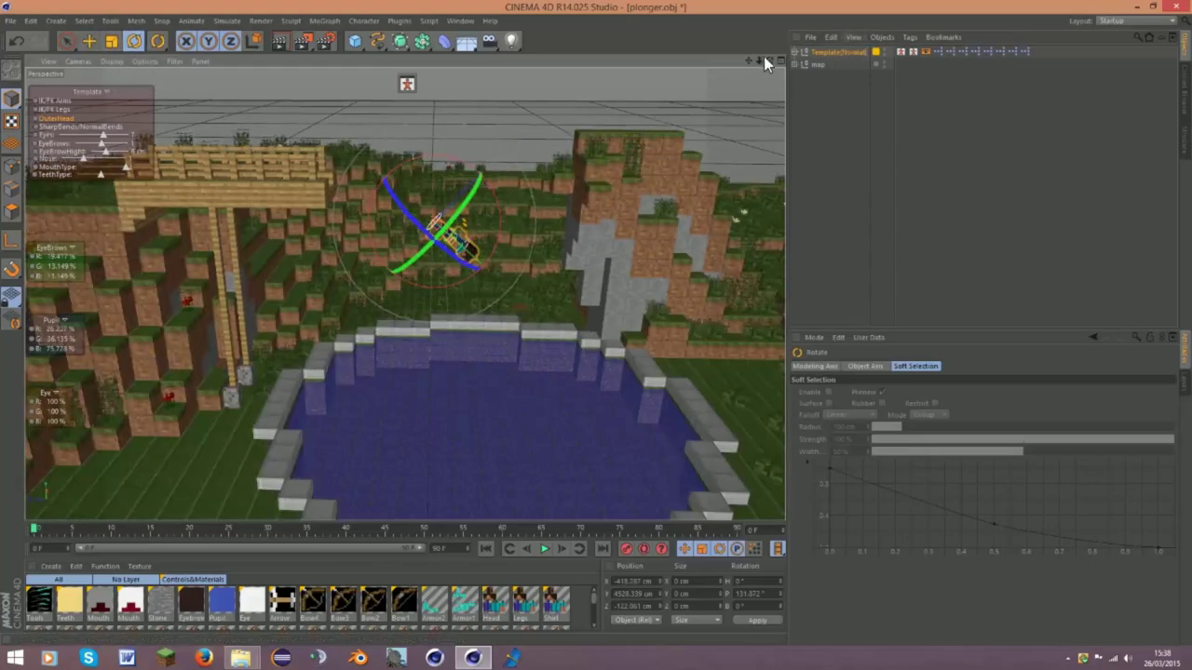
Zoom and orbit the view around the diving character, showing more sky
mouse_move(758, 60)
left_mouse_down()
mouse_move(765, 74)
mouse_move(404, 293)
left_mouse_up()
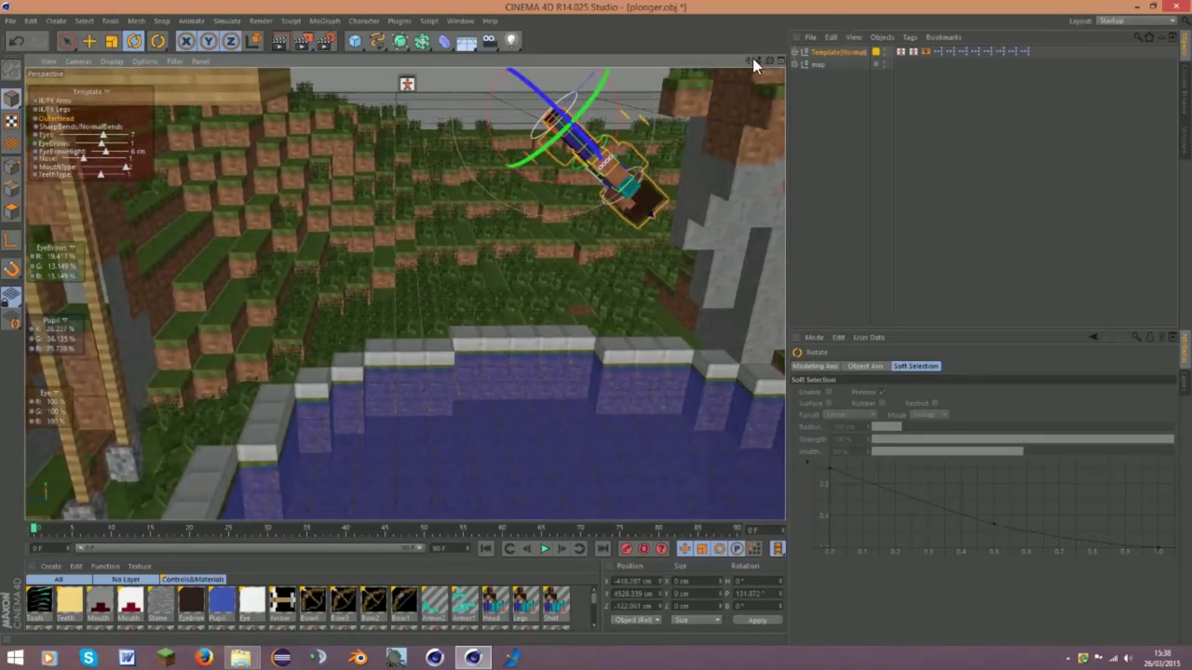
left_click_drag(754, 62, 783, 102)
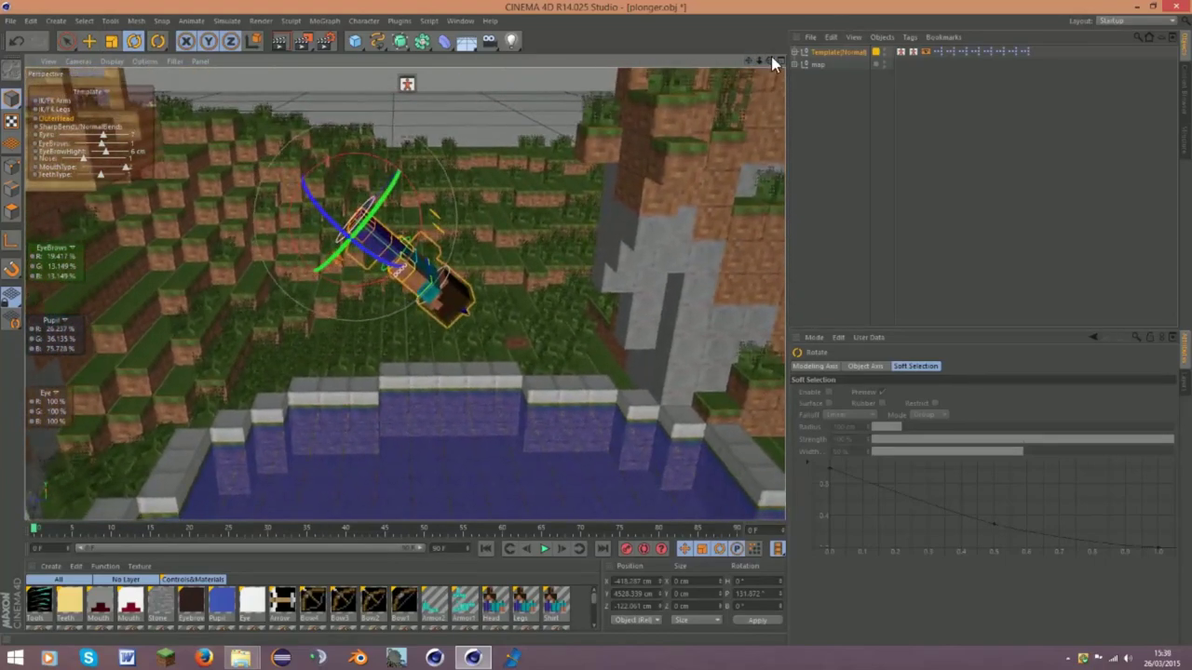
left_click_drag(771, 61, 772, 75)
mouse_move(405, 293)
left_mouse_down("alt")
mouse_move(747, 58)
mouse_move(765, 61)
left_mouse_up("alt")
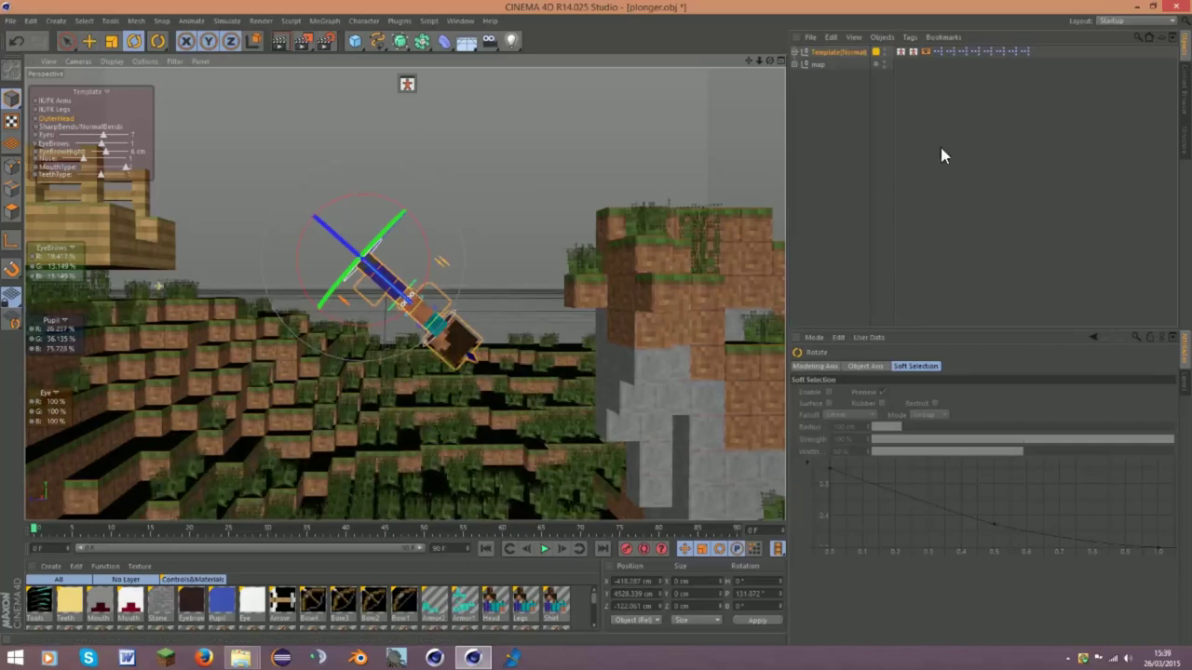
double_click(900, 52)
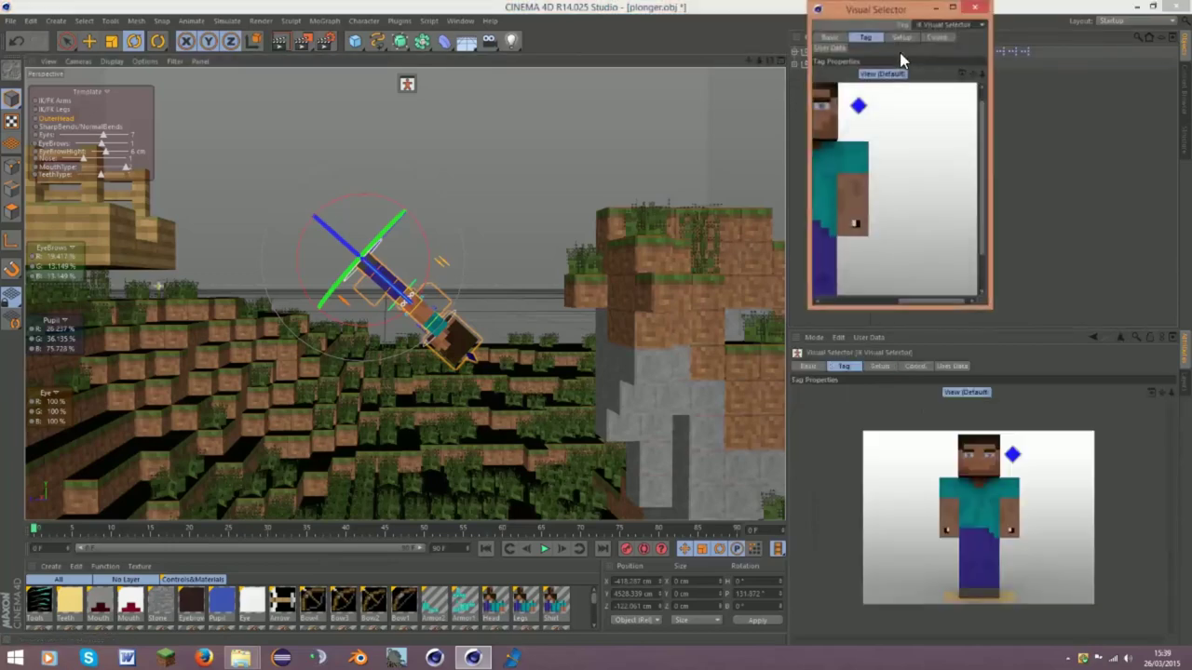
left_click(973, 8)
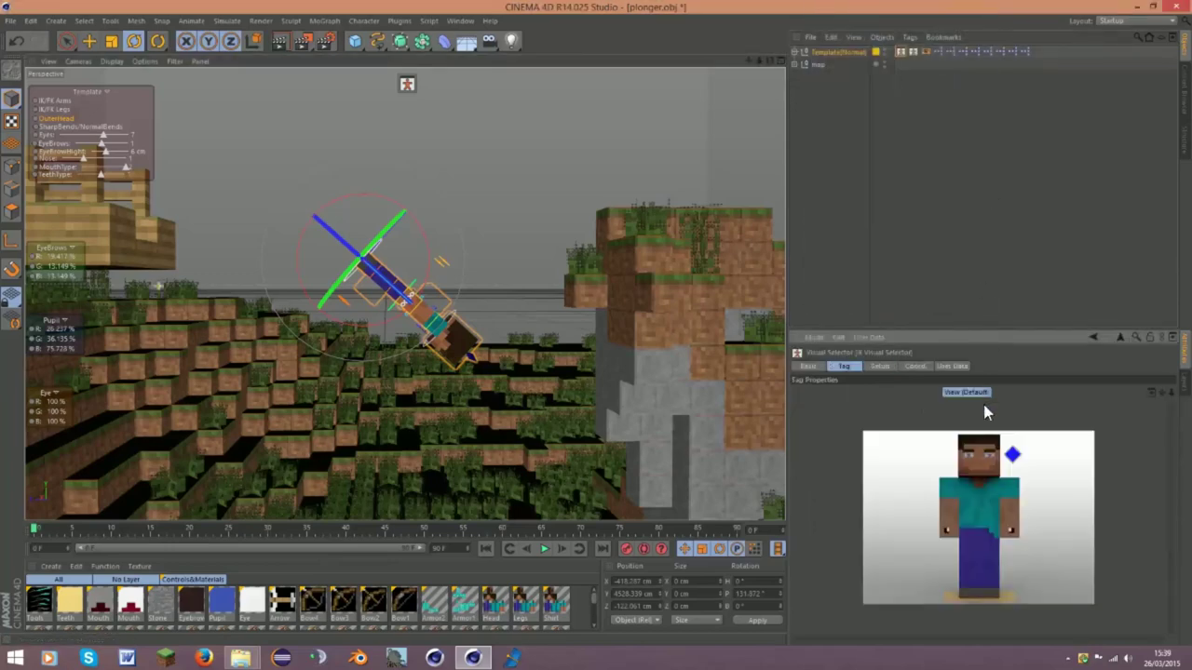
left_click(1003, 528)
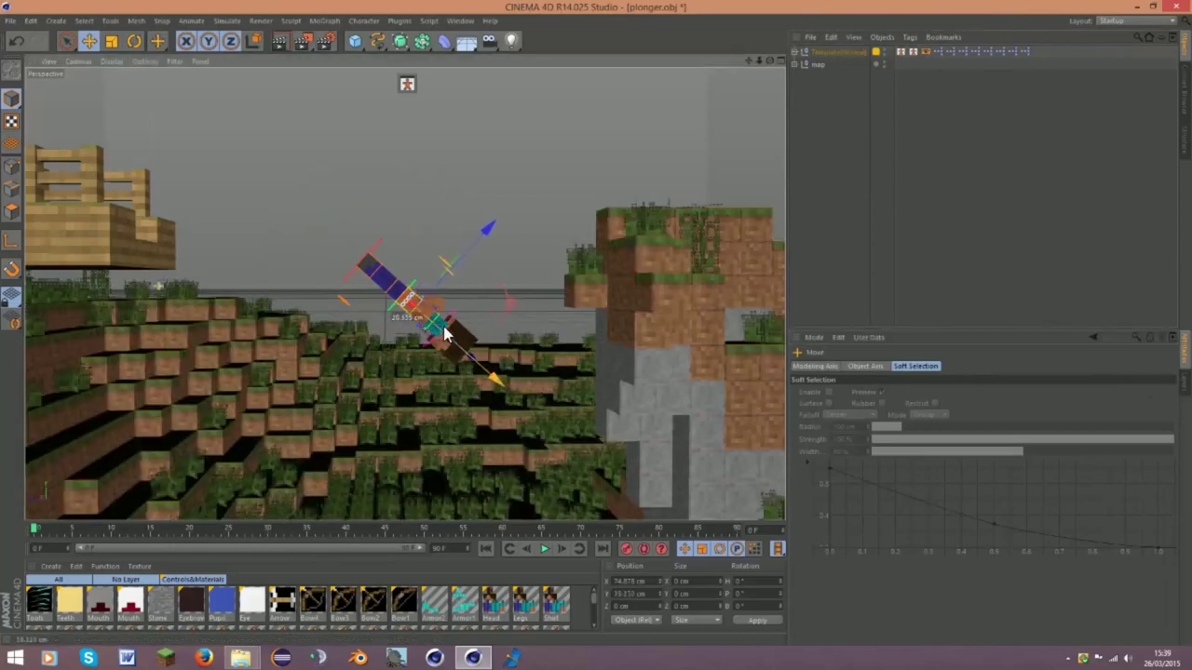
mouse_move(481, 343)
left_mouse_down()
mouse_move(403, 325)
mouse_move(421, 342)
left_mouse_up()
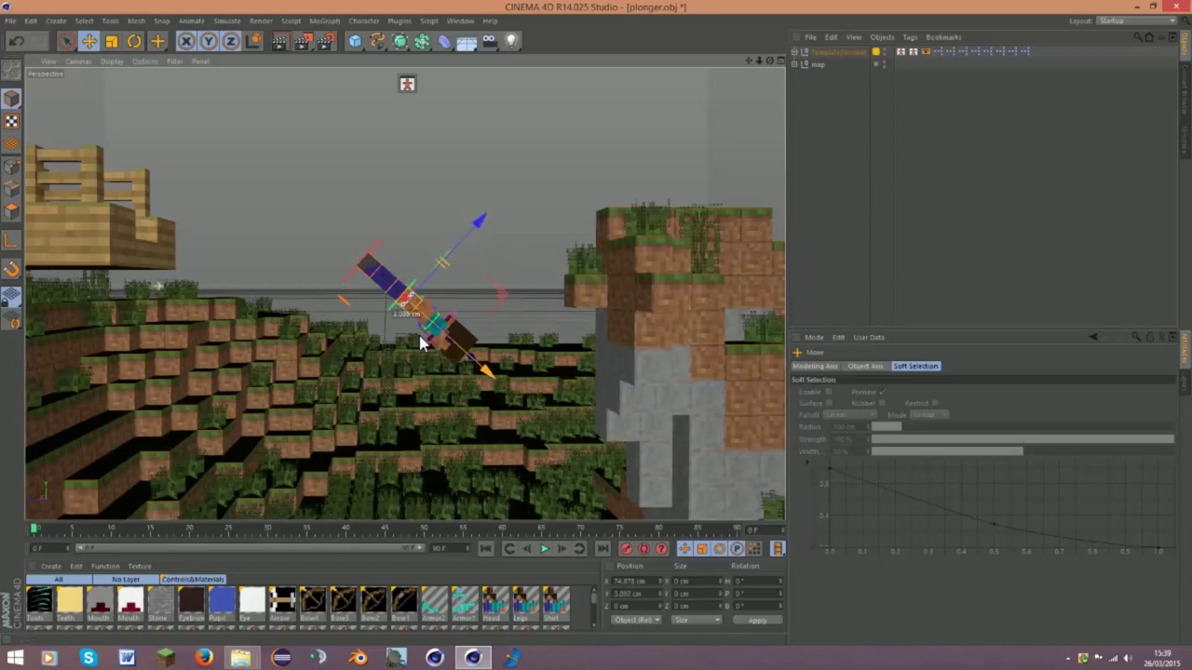
key("ctrl+z")
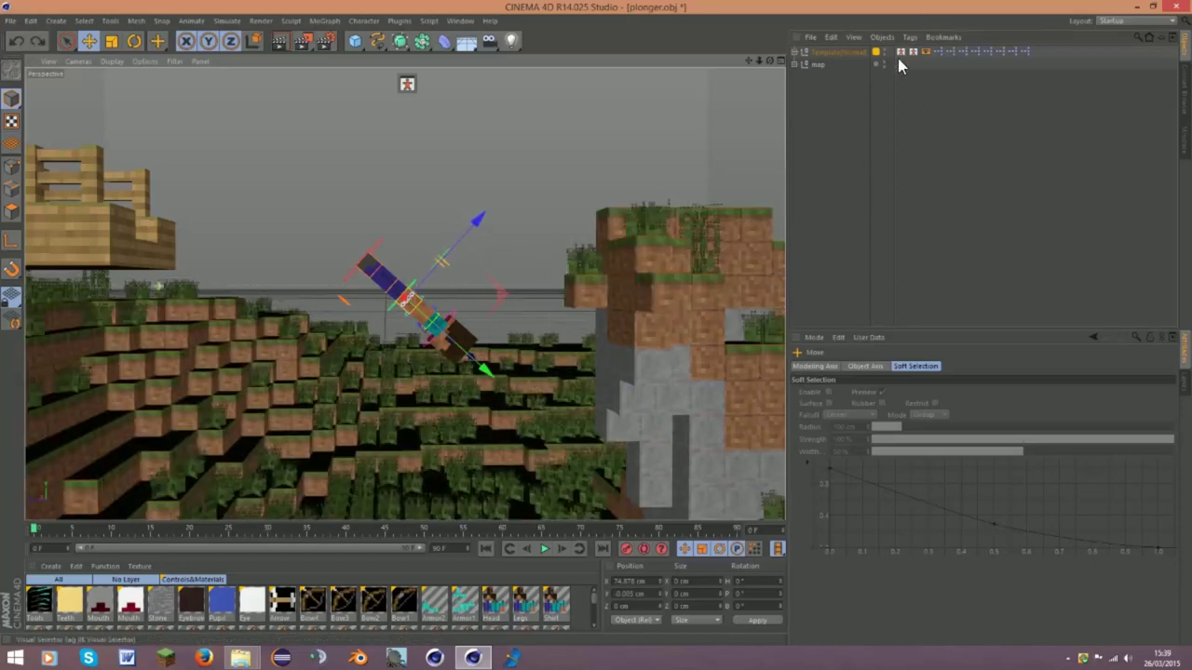
left_click(901, 53)
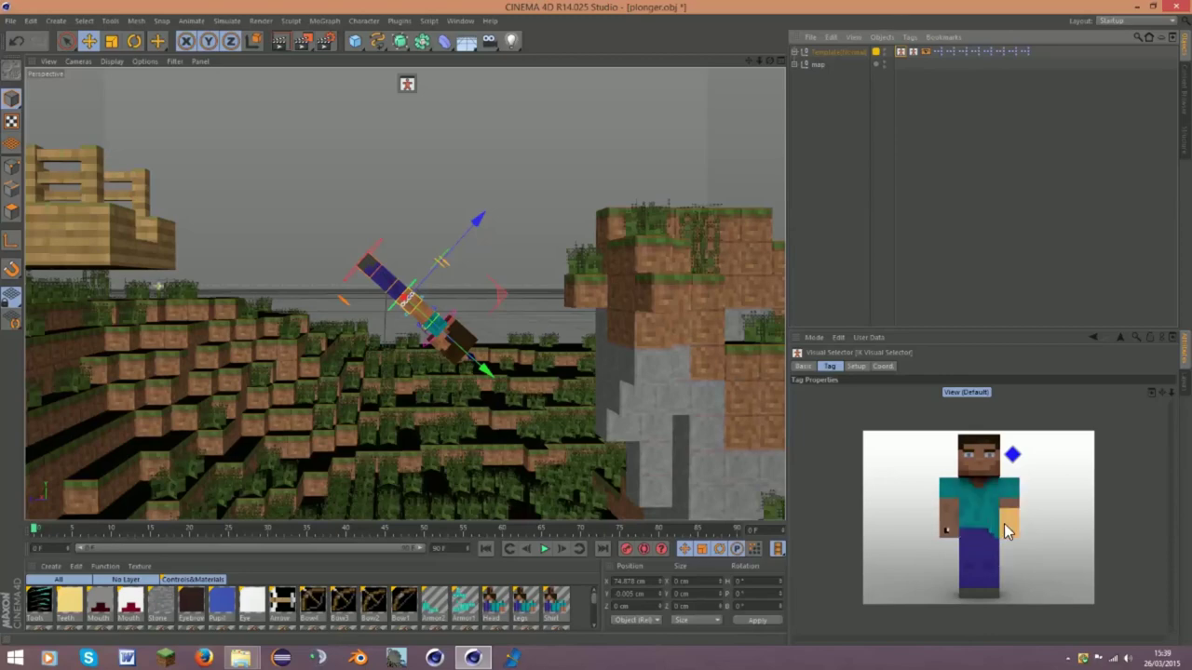
left_click(928, 521)
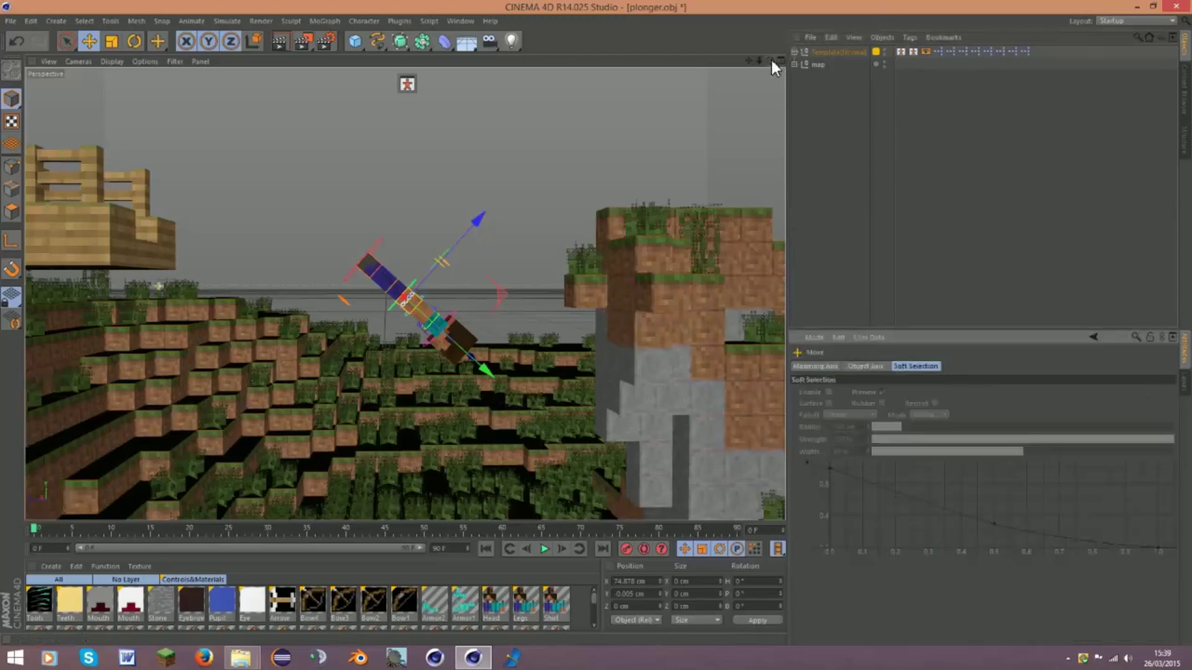
left_click_drag(771, 59, 713, 121)
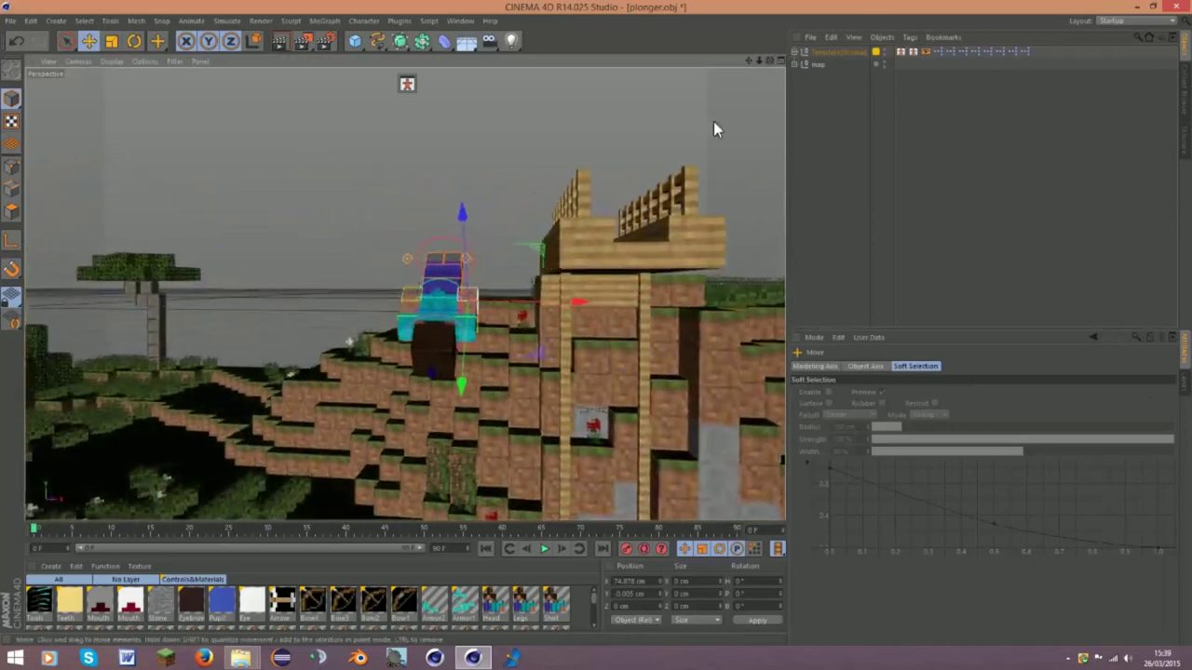
Lower the selected rig controller to Y 150.402 cm and reopen the character picker
left_click_drag(469, 313, 464, 430)
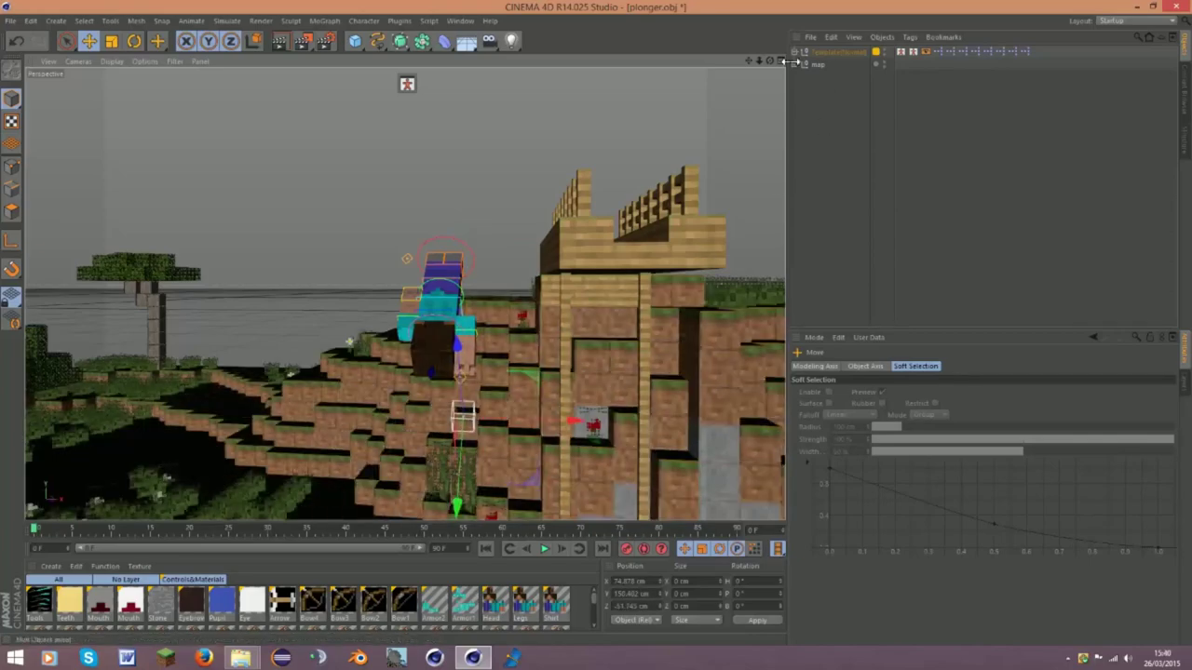
left_click_drag(747, 61, 747, 61)
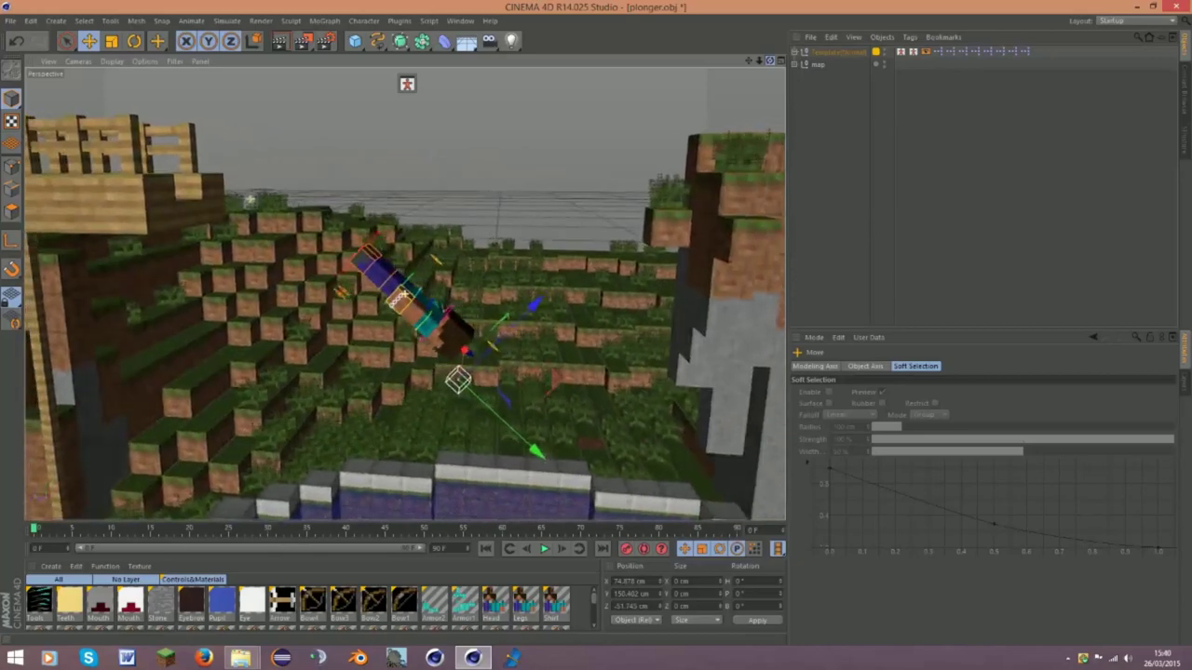
left_click_drag(756, 64, 481, 341)
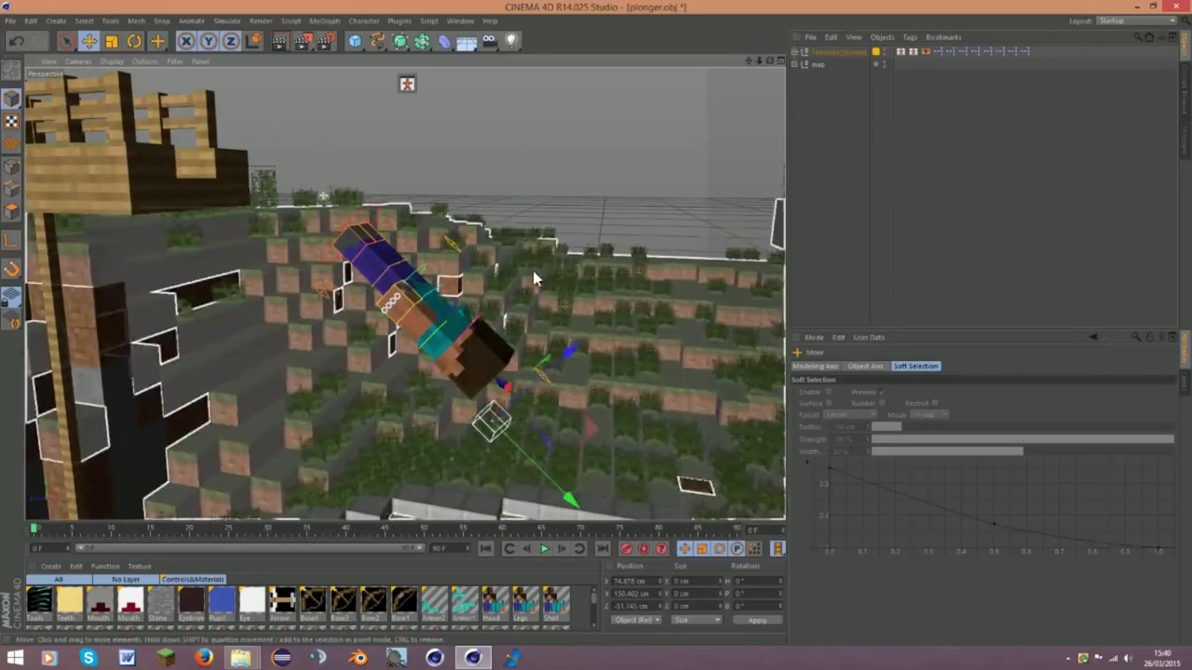
left_click(900, 52)
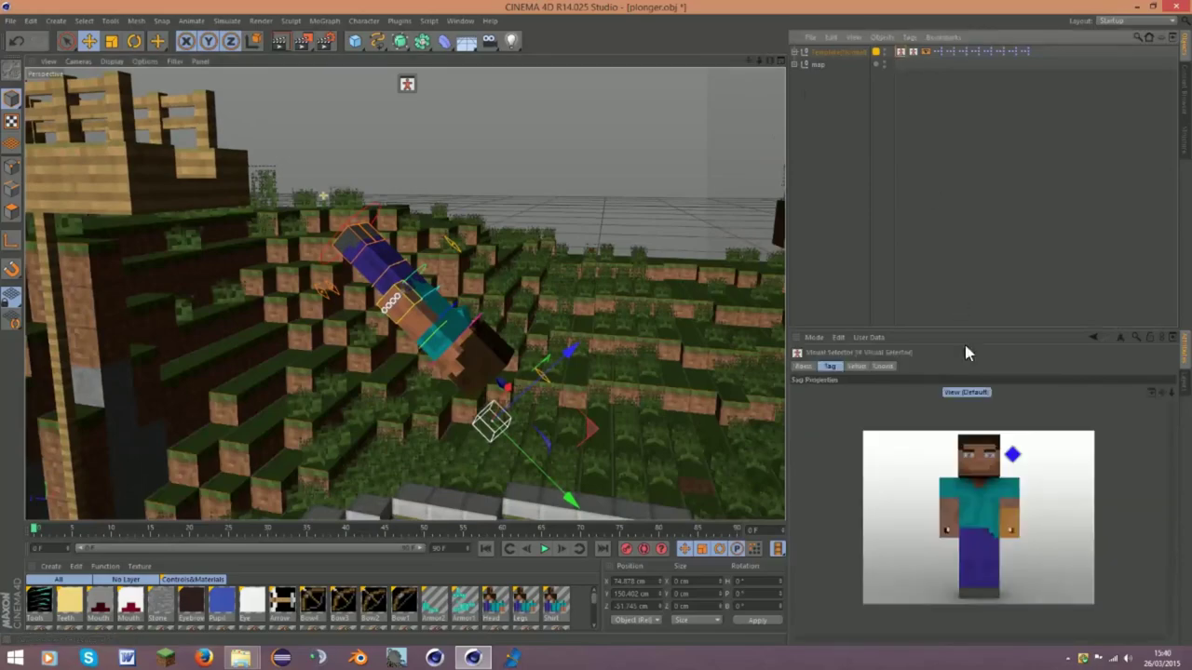
Tilt the whole character about 11.5 degrees and rotate two arm parts down, one to about -80° pitch
left_click(975, 528)
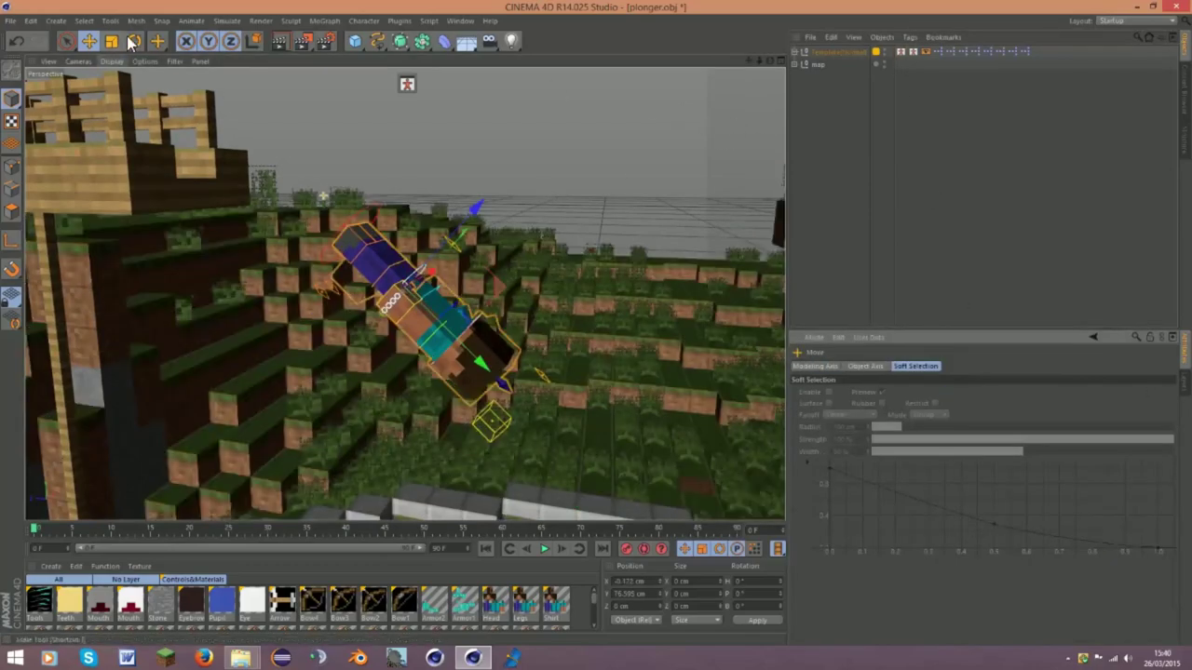
left_click(131, 42)
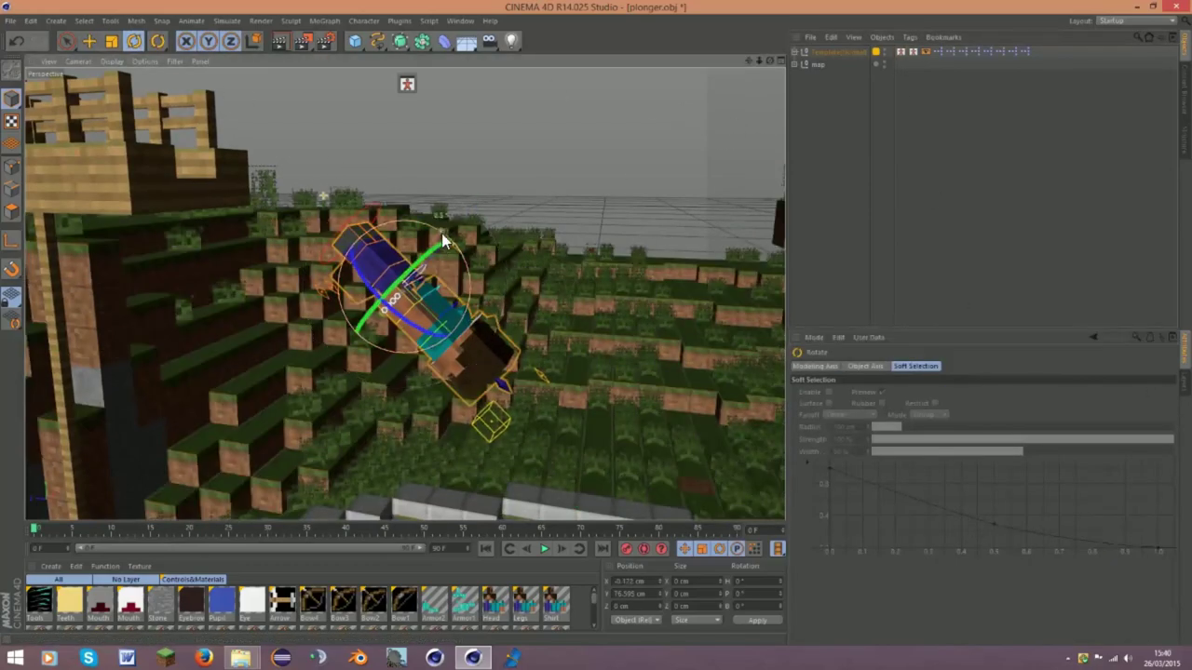
left_click_drag(443, 241, 443, 244)
left_click(899, 52)
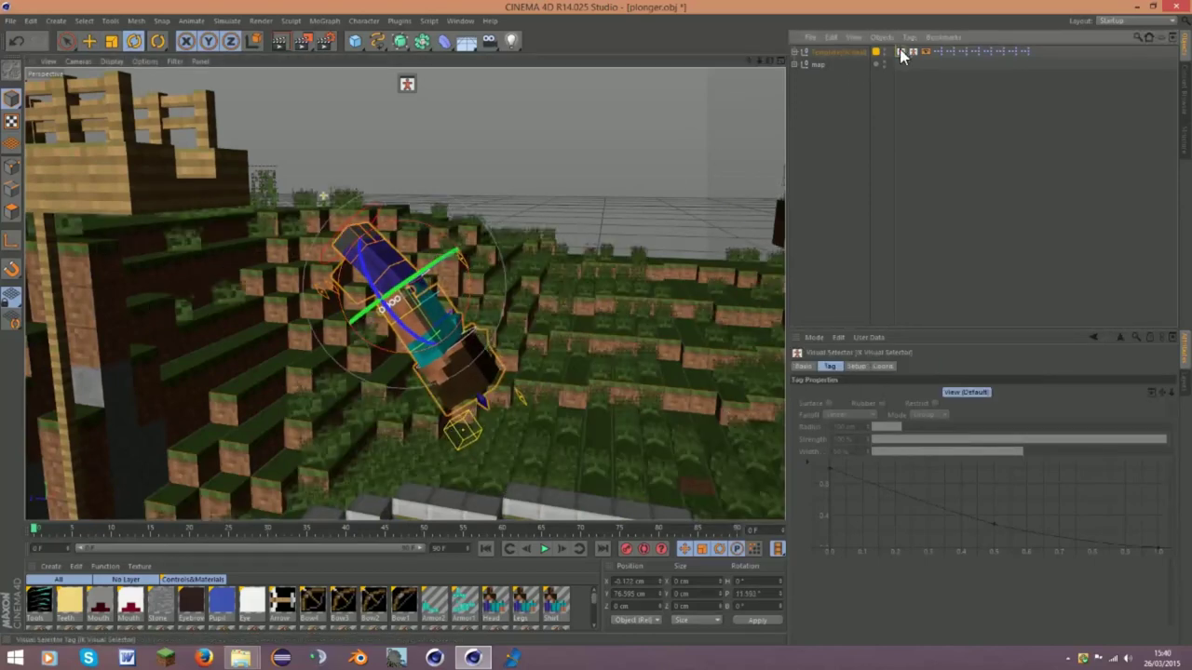
left_click(990, 503)
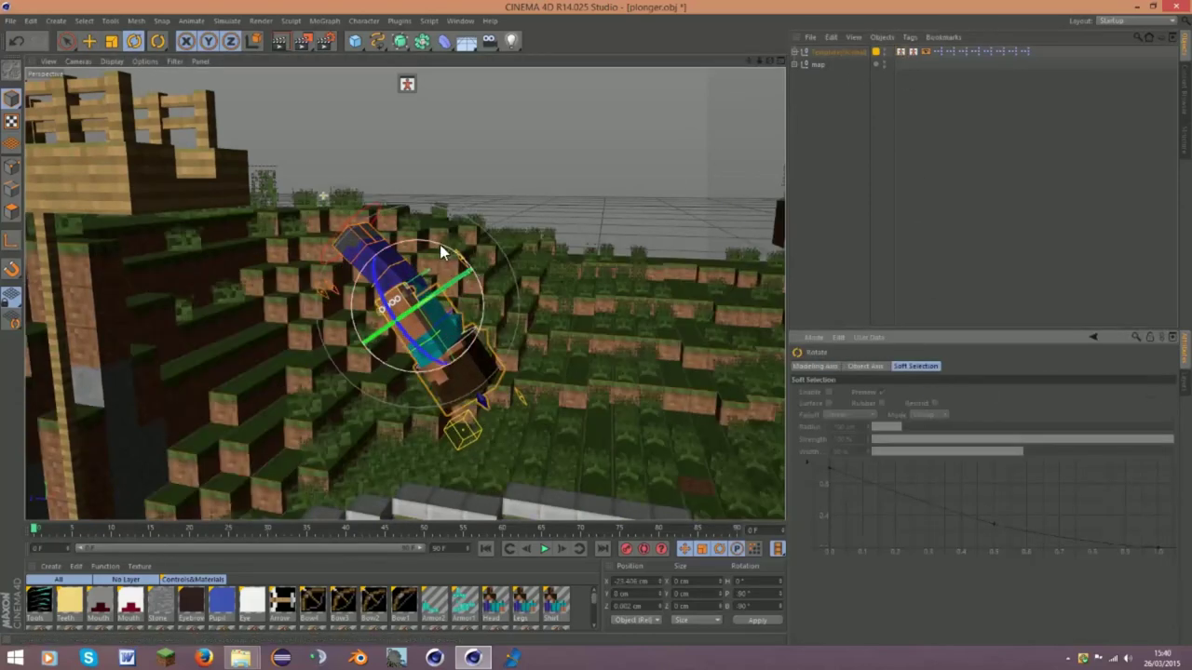
left_click_drag(443, 248, 445, 253)
left_click(902, 54)
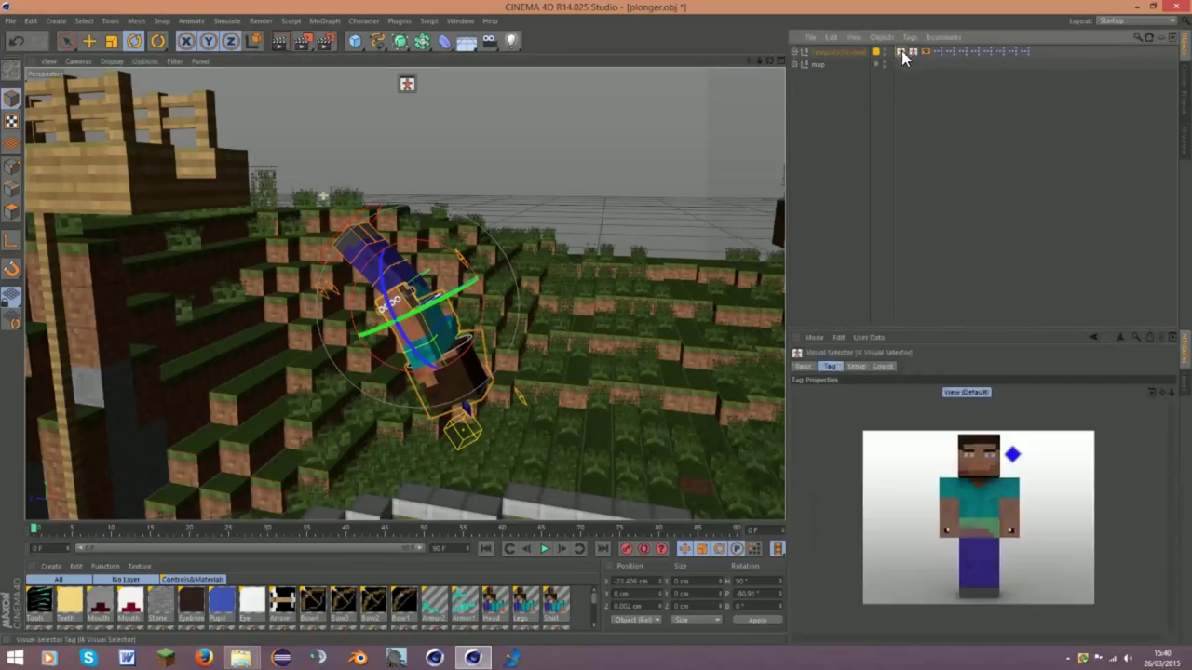
left_click(972, 486)
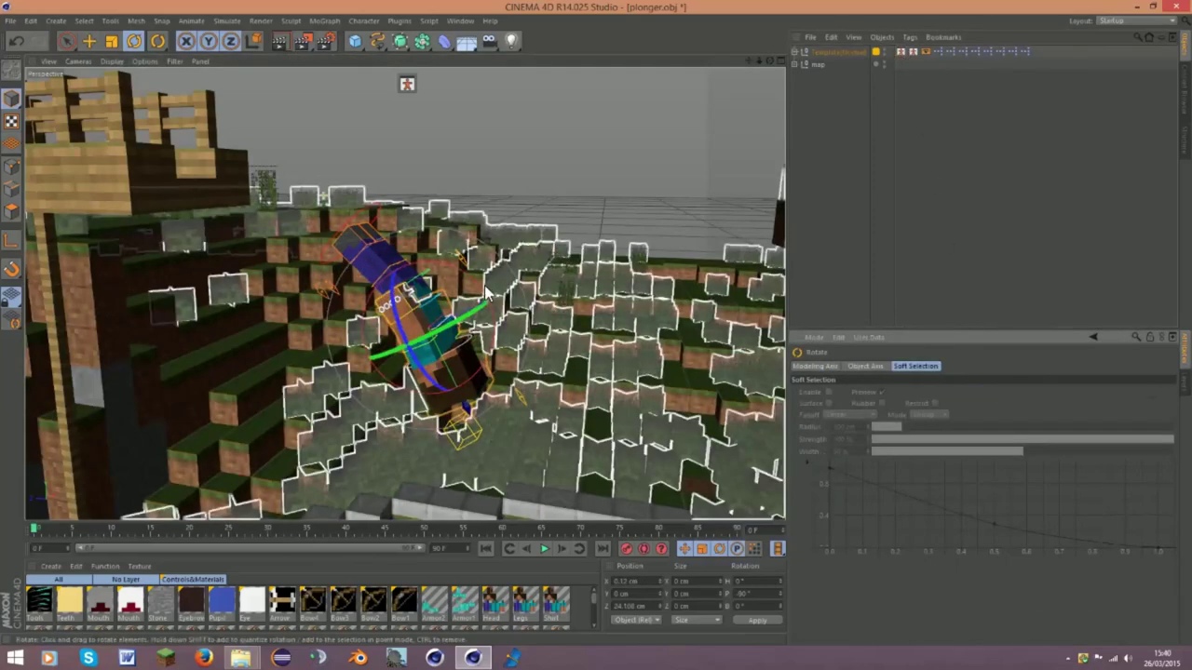
left_click_drag(485, 293, 334, 264)
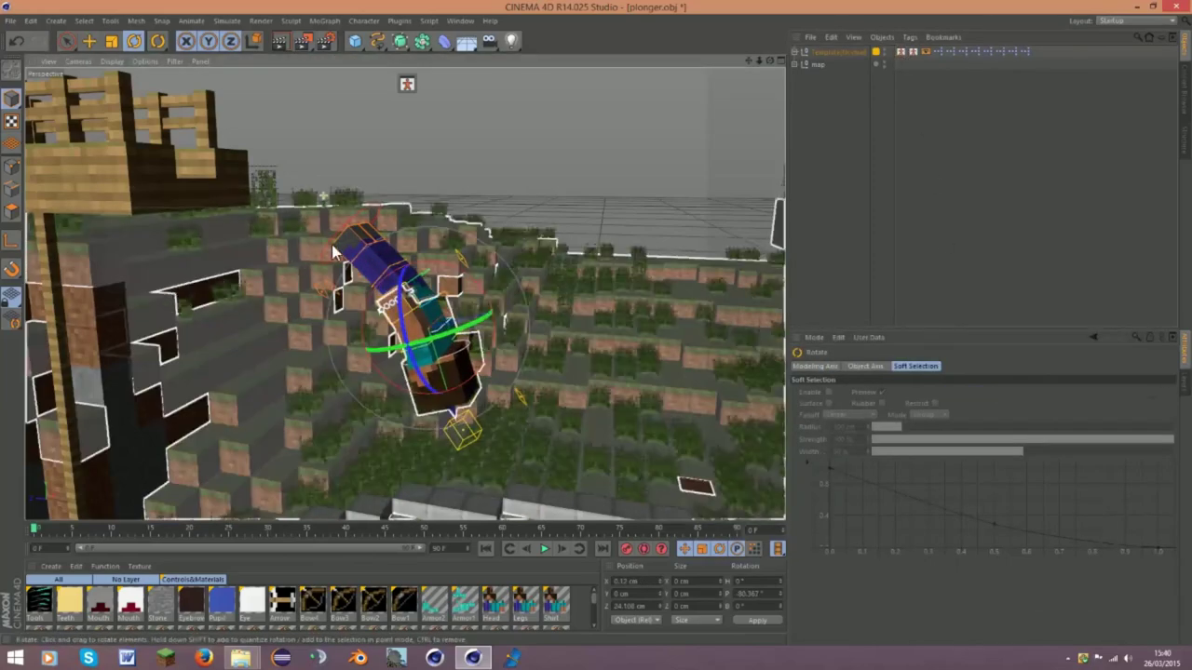
Move the leg and arm controllers, pulling the arm far down toward the ground and shifting the hand sideways
left_click(901, 52)
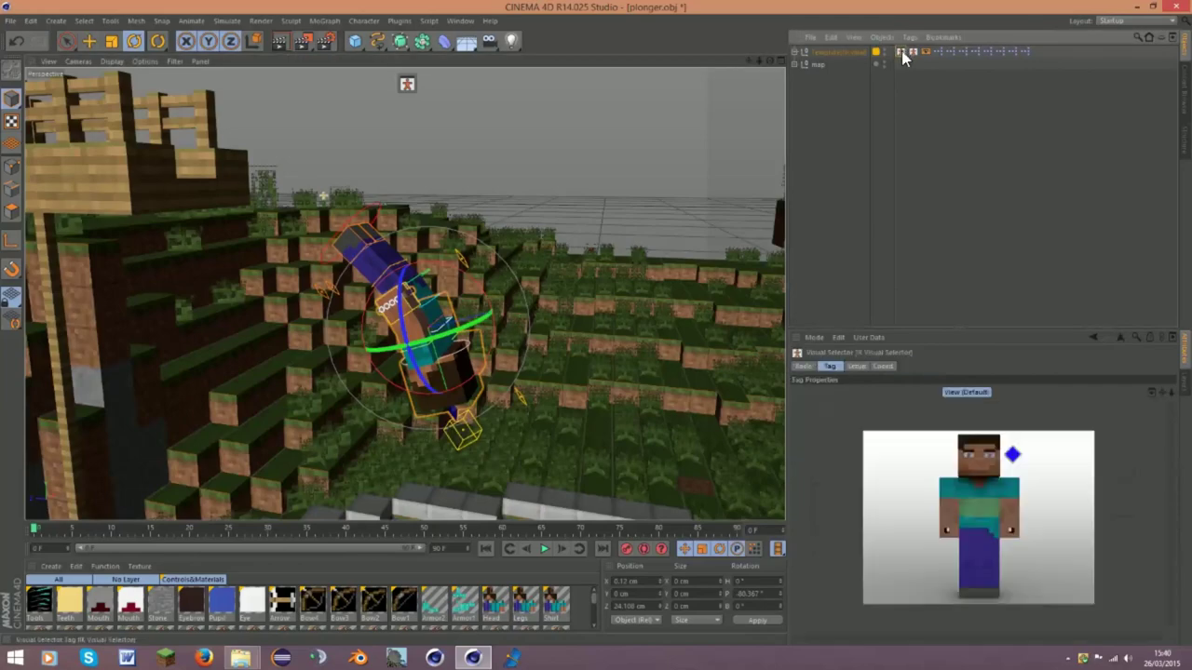
left_click(971, 549)
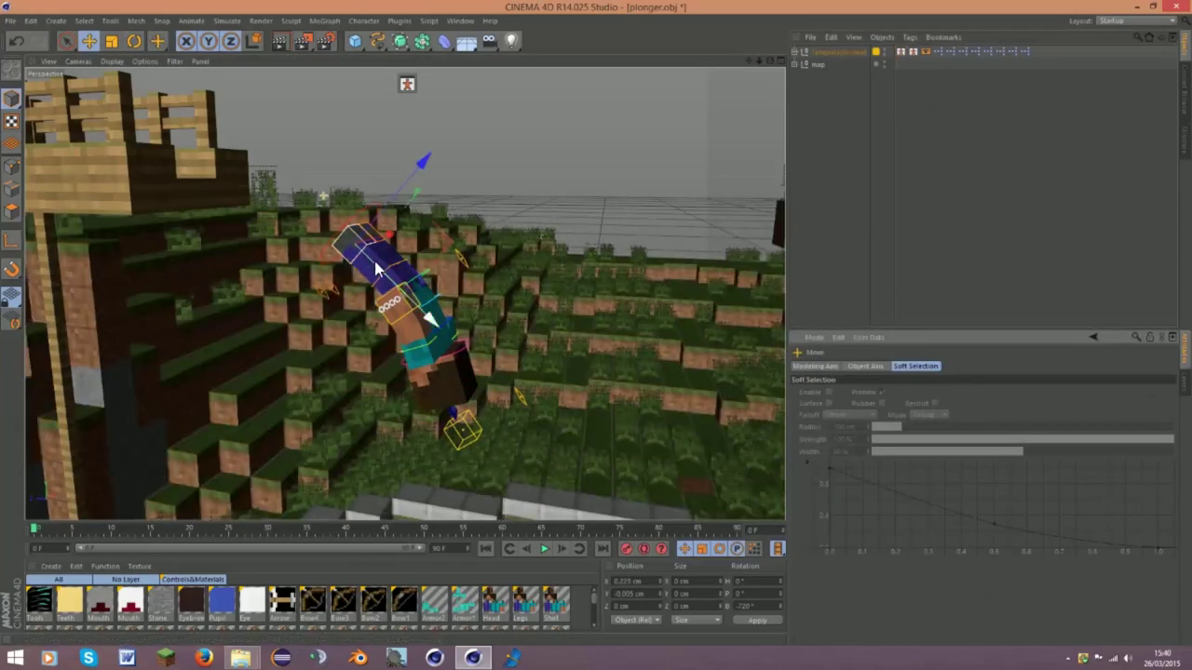
left_click_drag(377, 269, 380, 265)
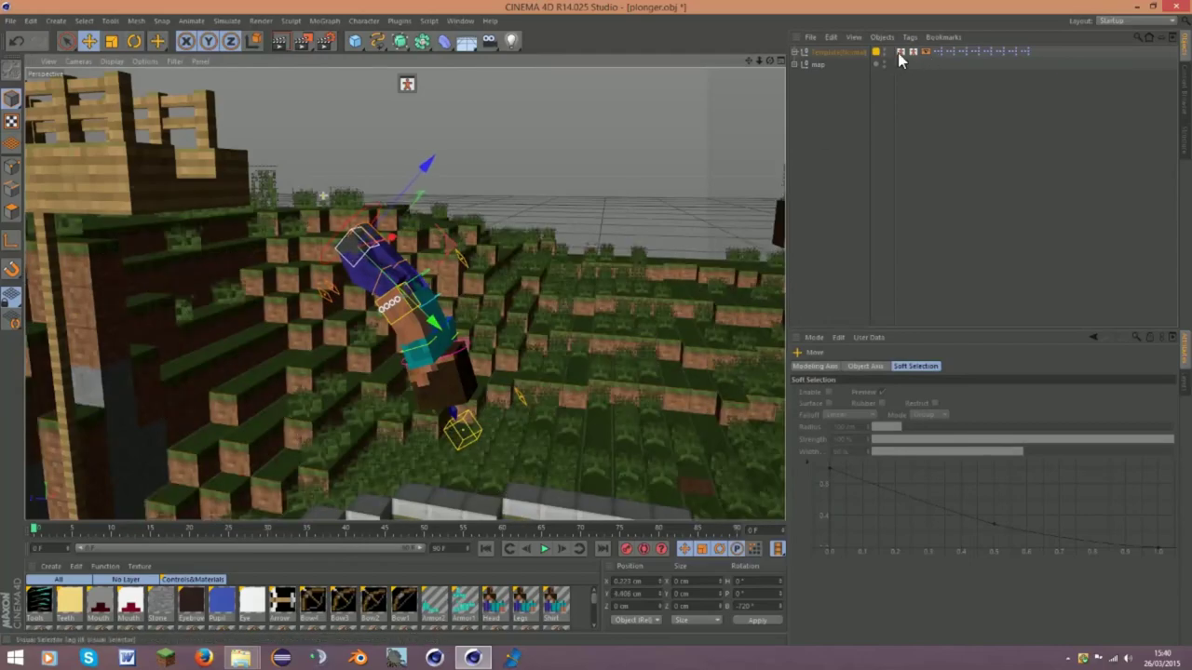
left_click(899, 53)
left_click(1000, 574)
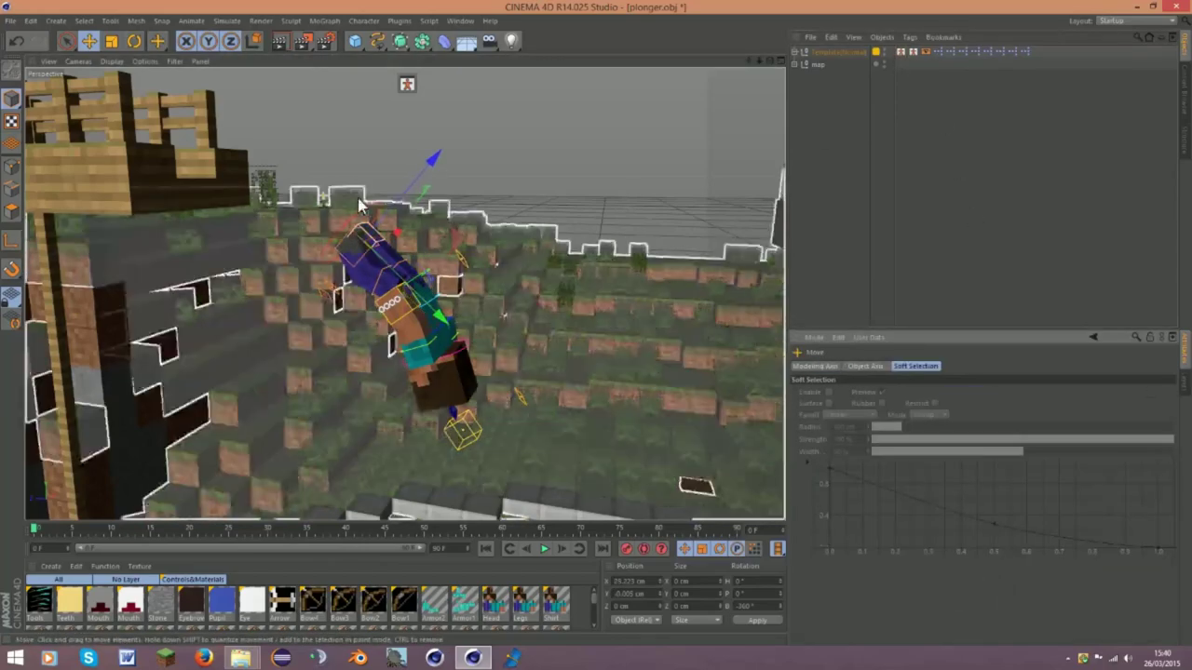
left_click_drag(384, 267, 391, 272)
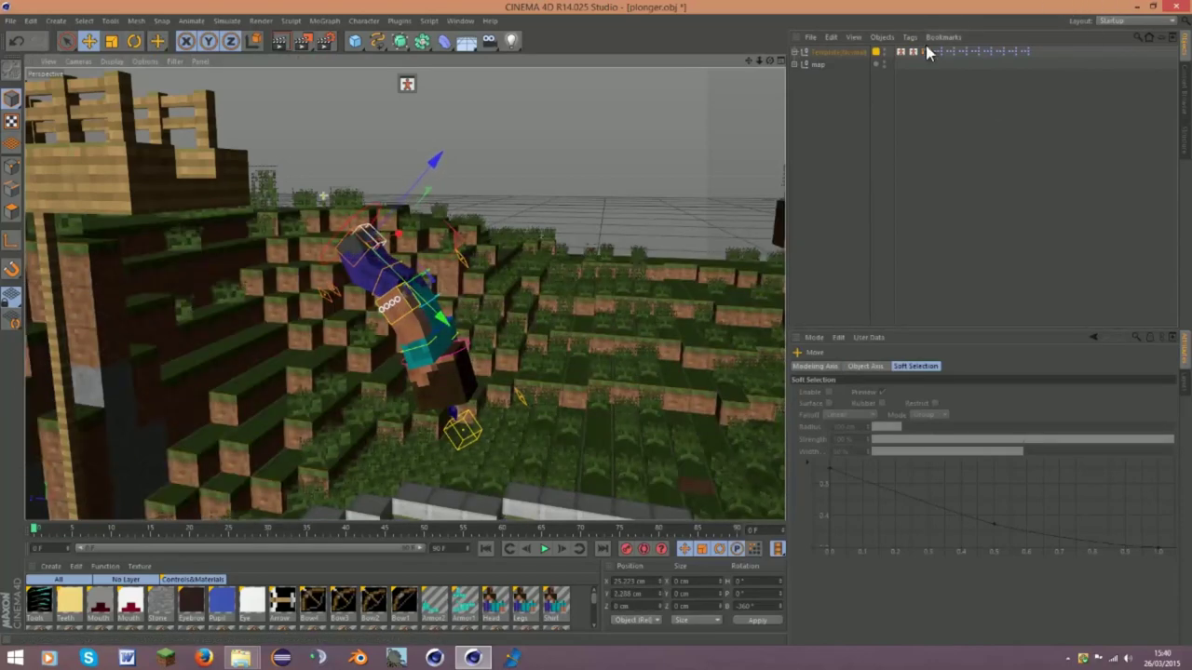
key("ctrl+z")
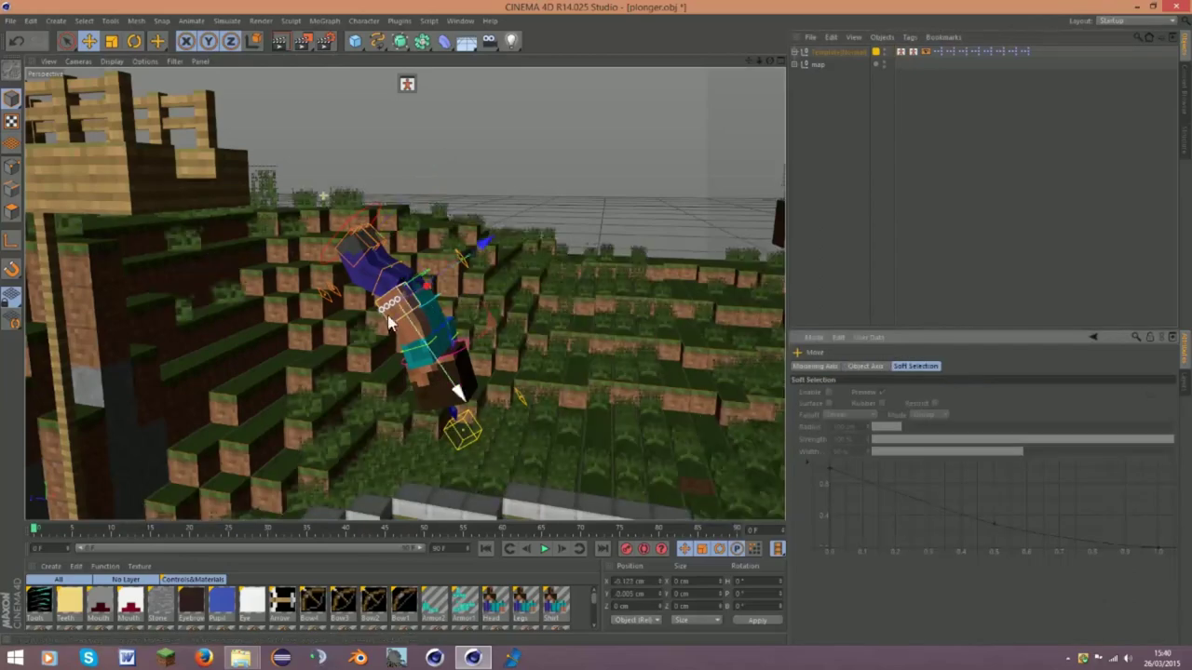
mouse_move(387, 314)
left_mouse_down()
mouse_move(481, 456)
mouse_move(470, 477)
left_mouse_up()
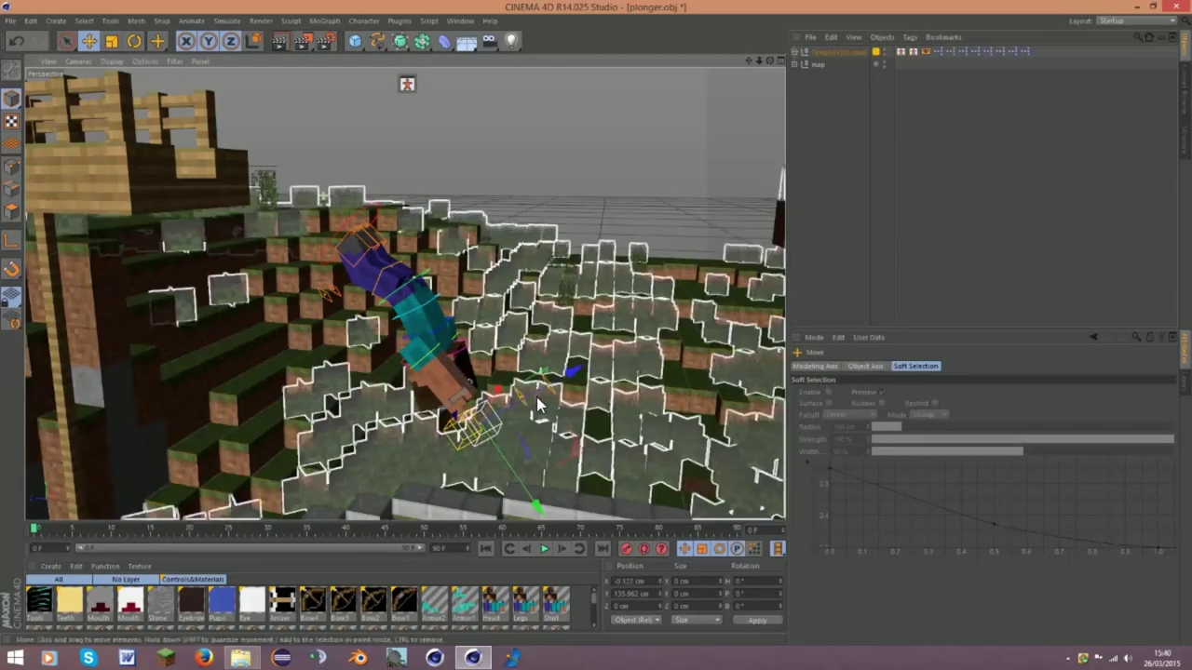
left_click_drag(537, 405, 518, 406)
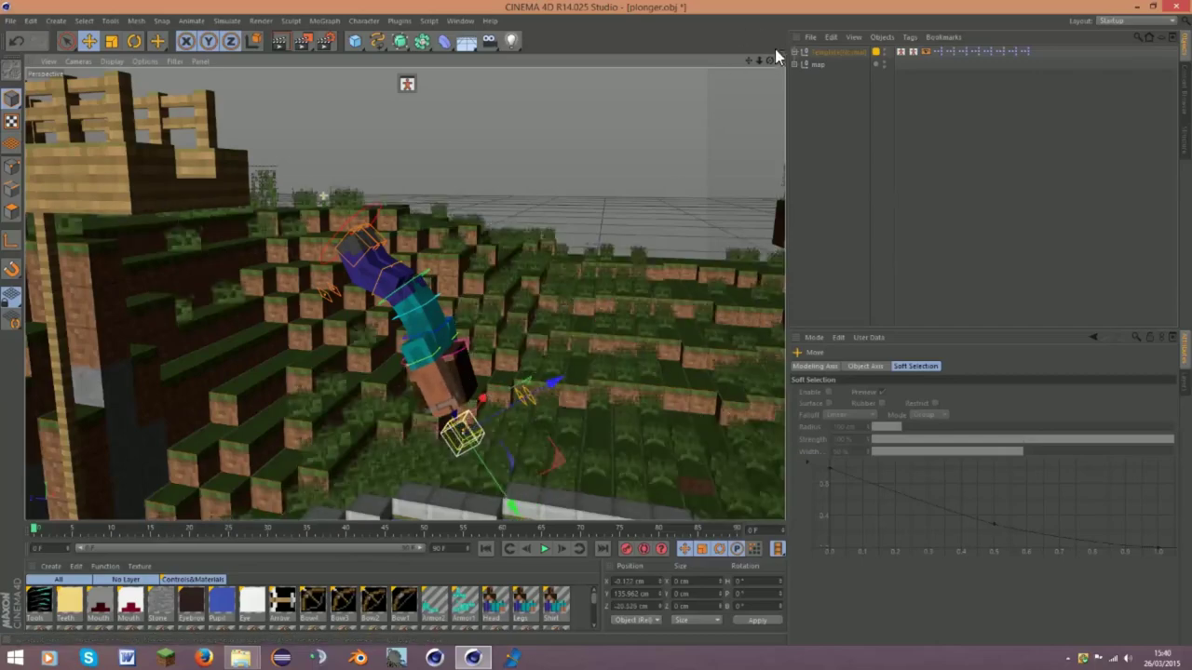
left_click_drag(769, 59, 760, 59)
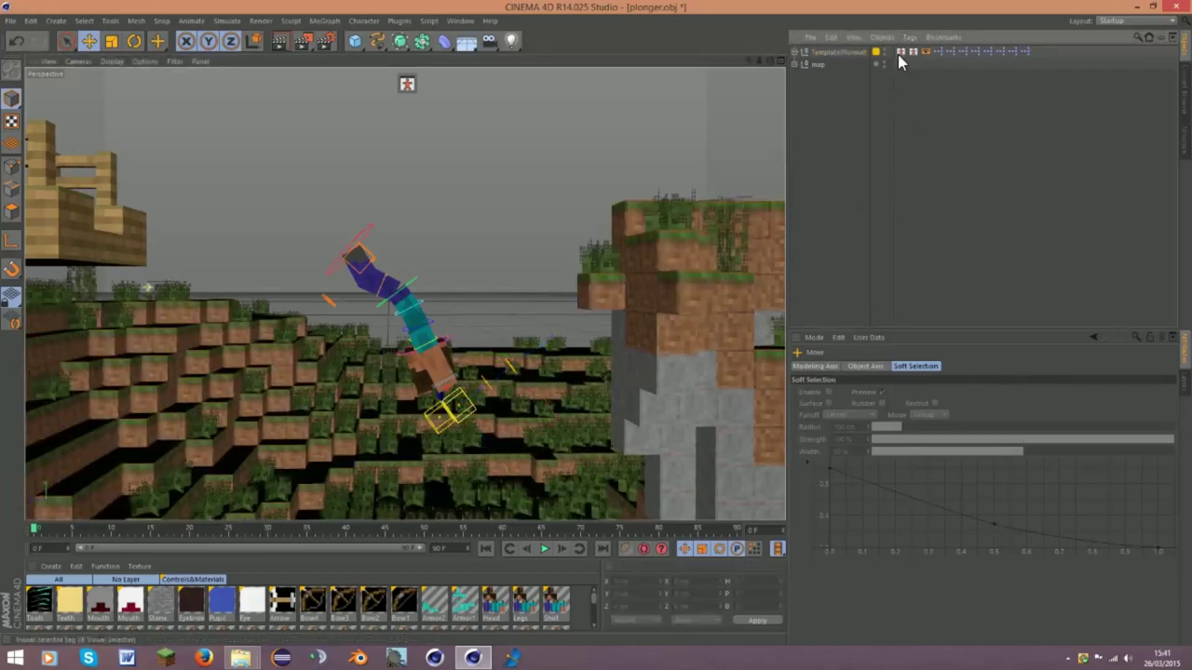
Rotate the rig controller to change its pitch
key("r")
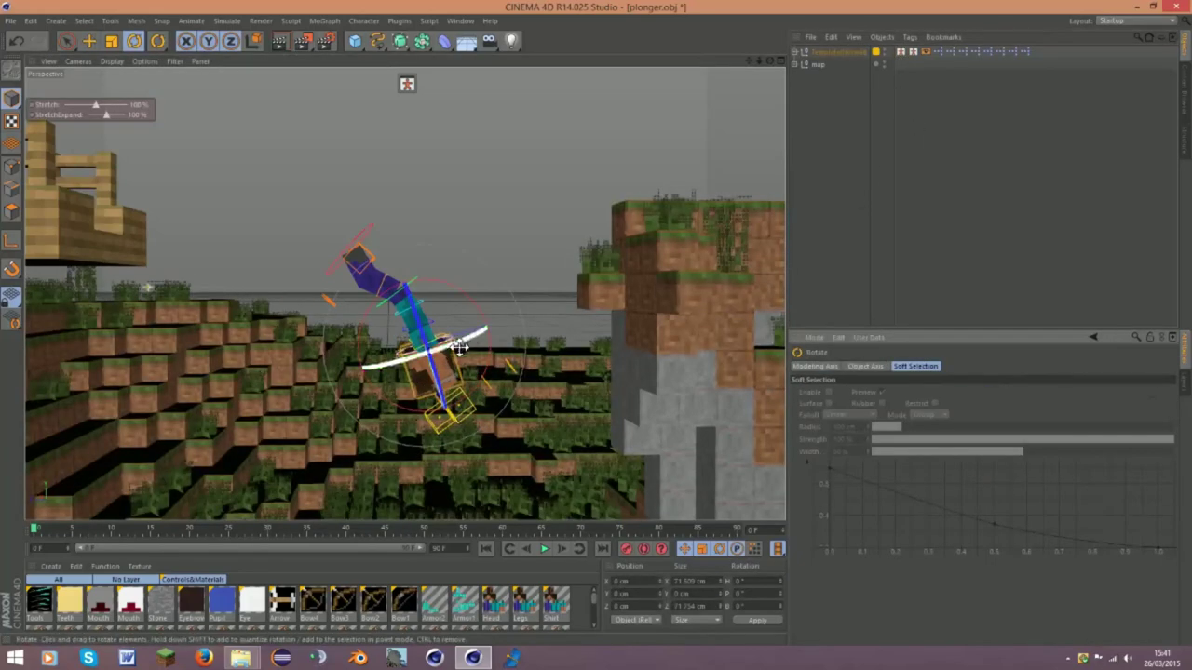
left_click_drag(477, 311, 446, 304)
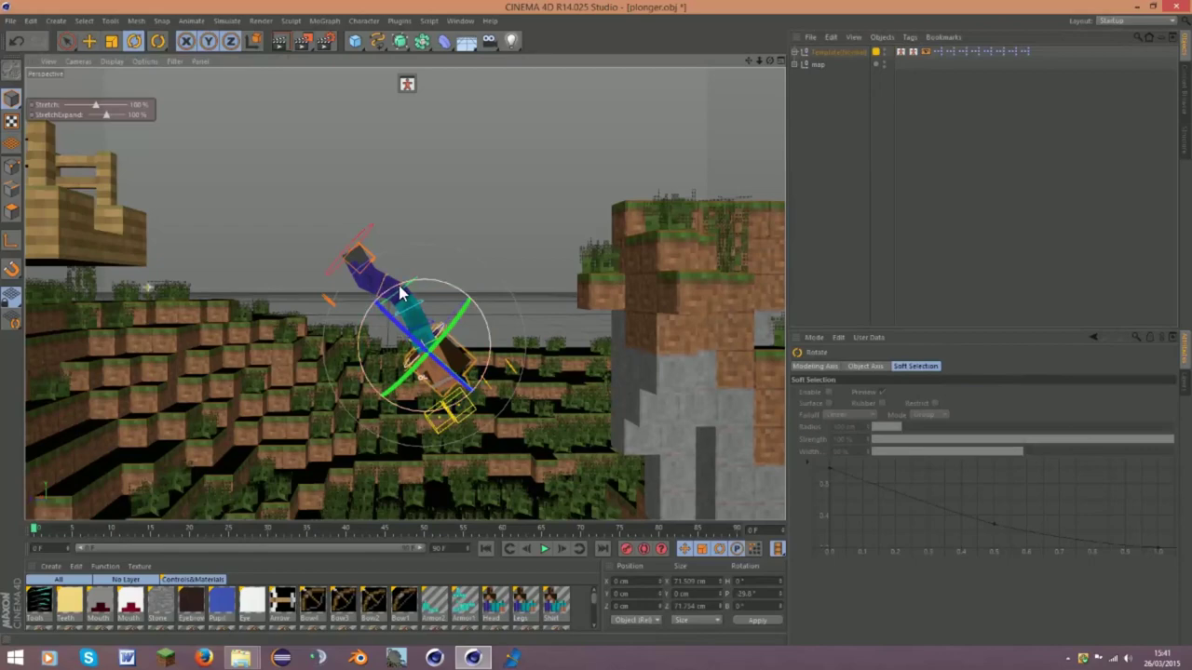
left_click(900, 51)
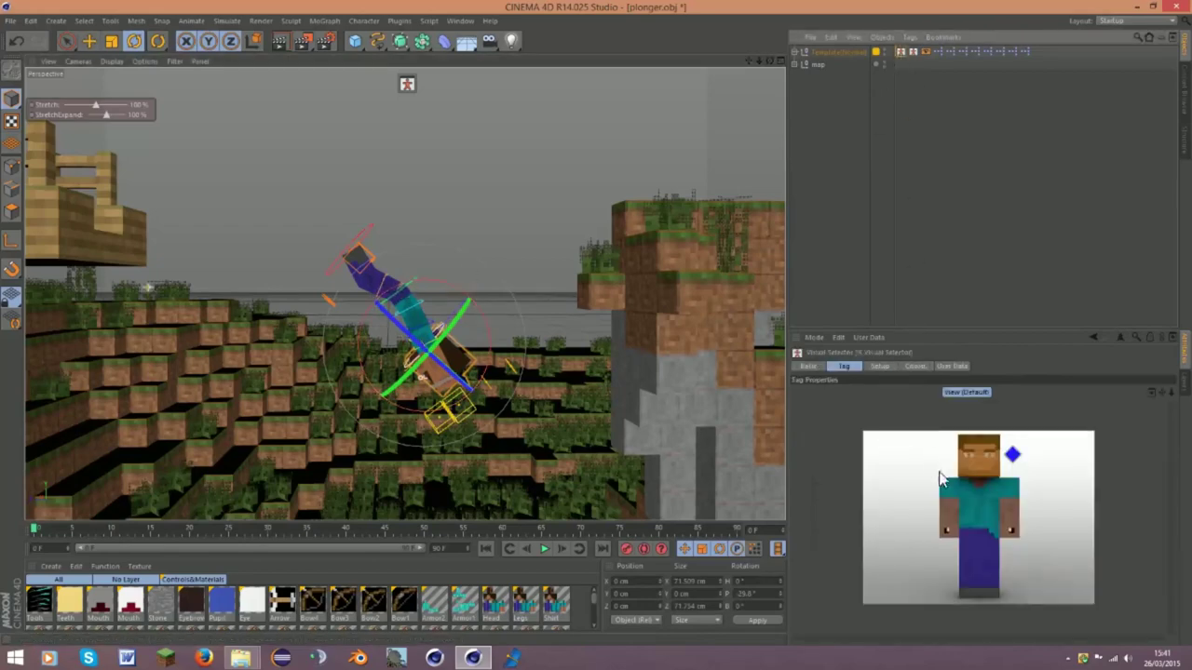
left_click(983, 586)
key("e")
left_click(415, 192)
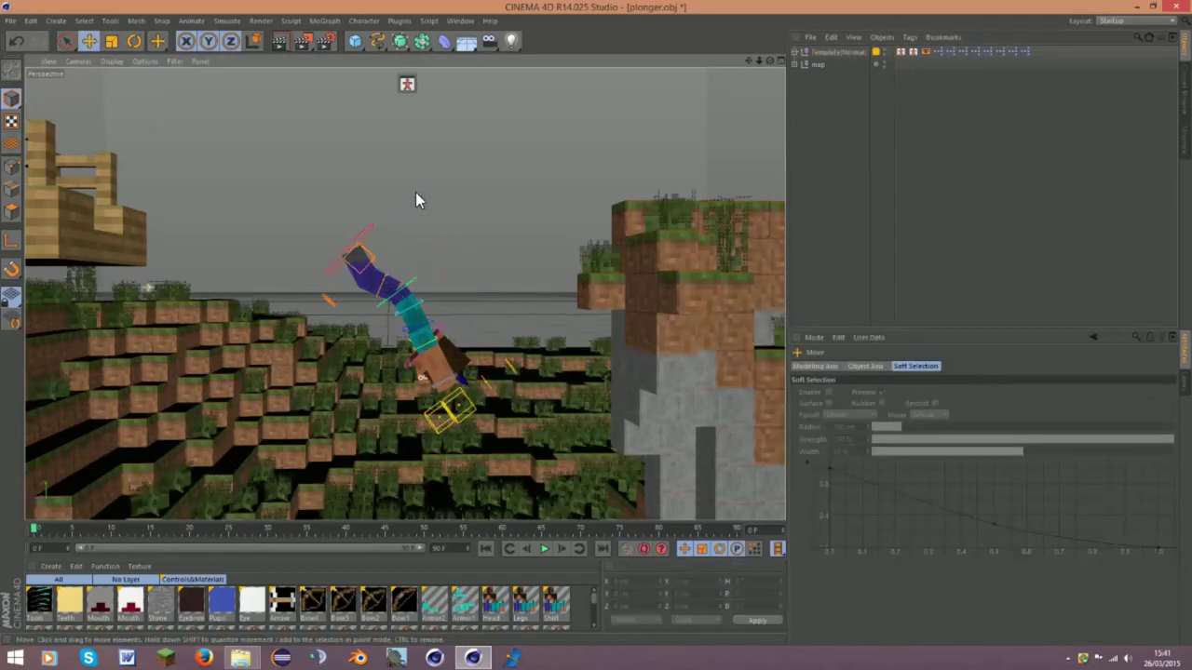
Move both arm controls upward so the arms stretch past the diver's head
left_click(900, 51)
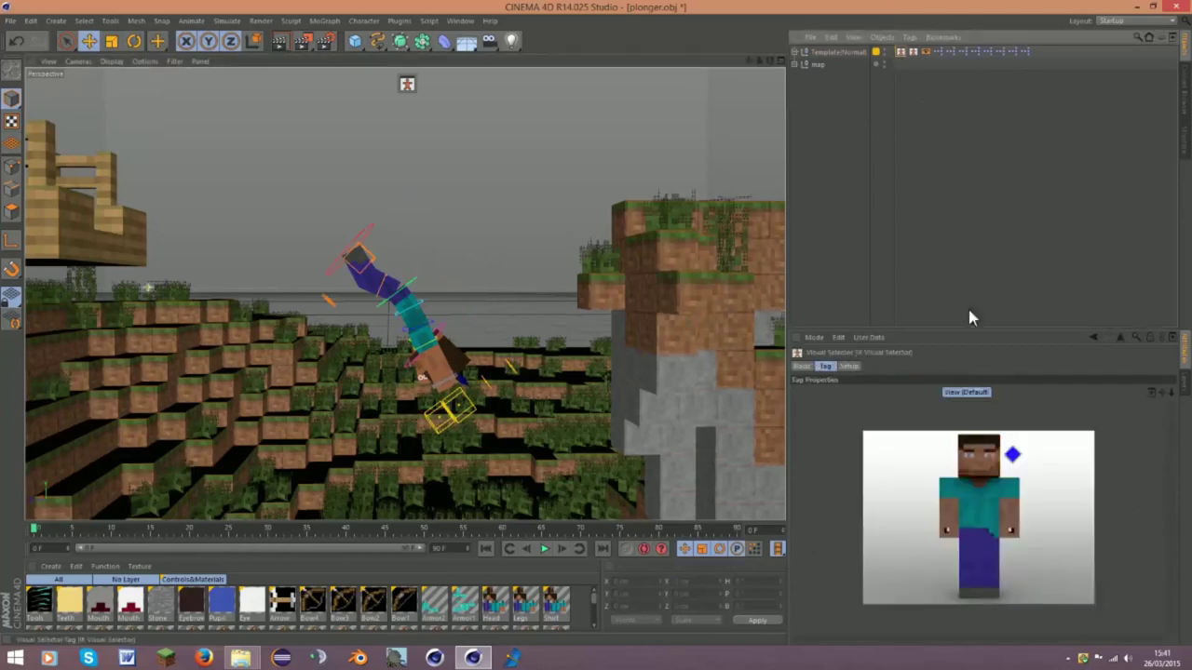
left_click(960, 573)
mouse_move(419, 192)
left_mouse_down()
mouse_move(434, 179)
mouse_move(424, 171)
left_mouse_up()
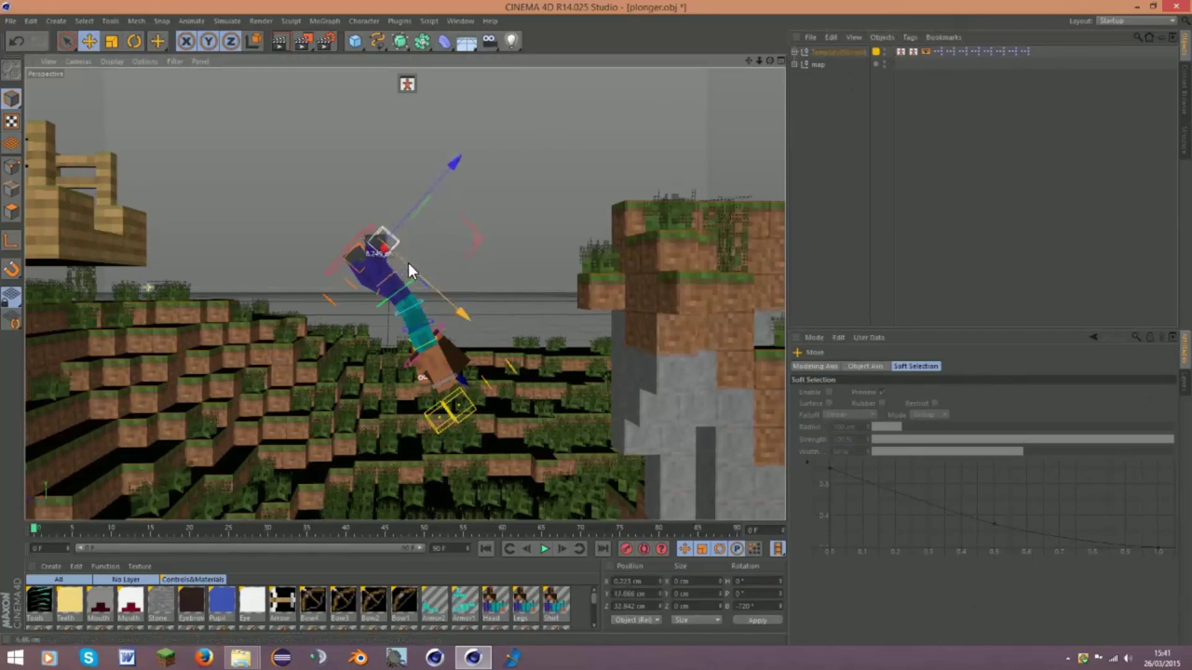
mouse_move(404, 220)
left_mouse_down()
mouse_move(411, 207)
mouse_move(402, 212)
left_mouse_up()
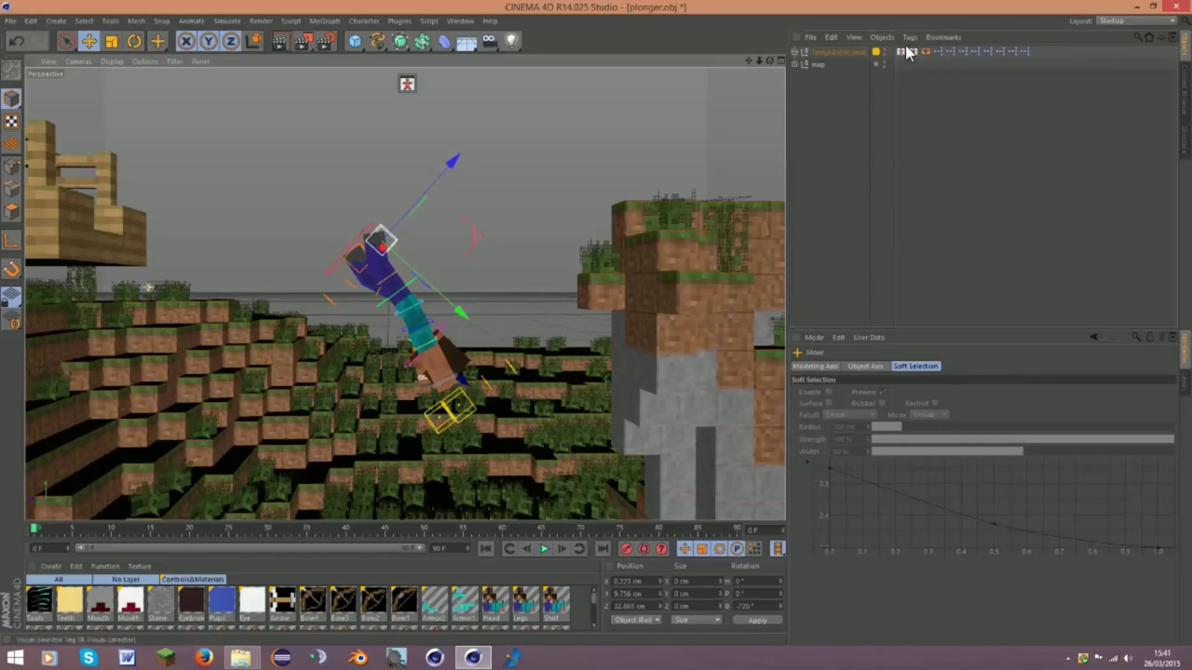
left_click(909, 52)
left_click(1002, 586)
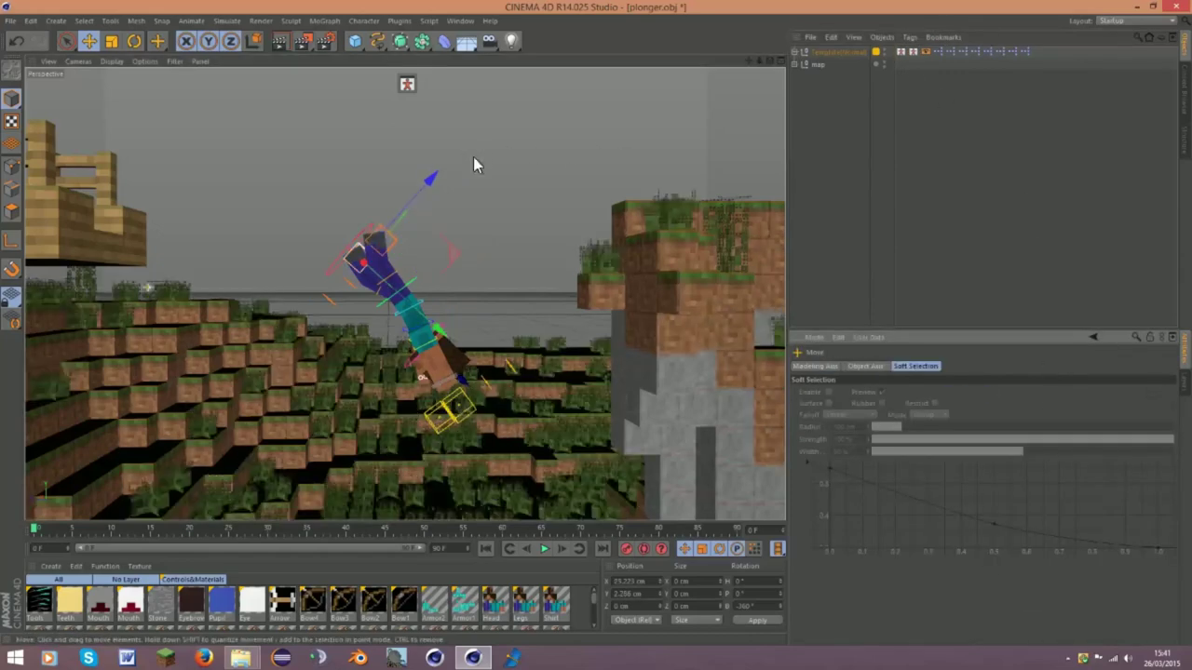
mouse_move(434, 175)
left_mouse_down()
mouse_move(441, 165)
mouse_move(417, 195)
left_mouse_up()
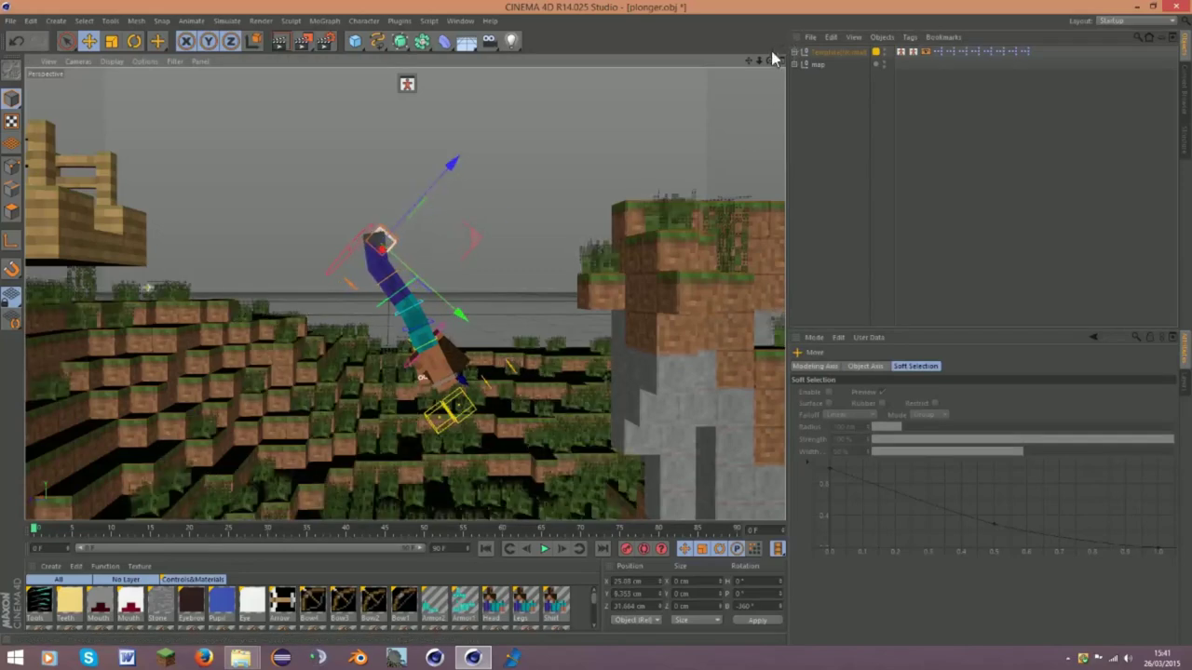
left_click_drag(769, 58, 707, 84)
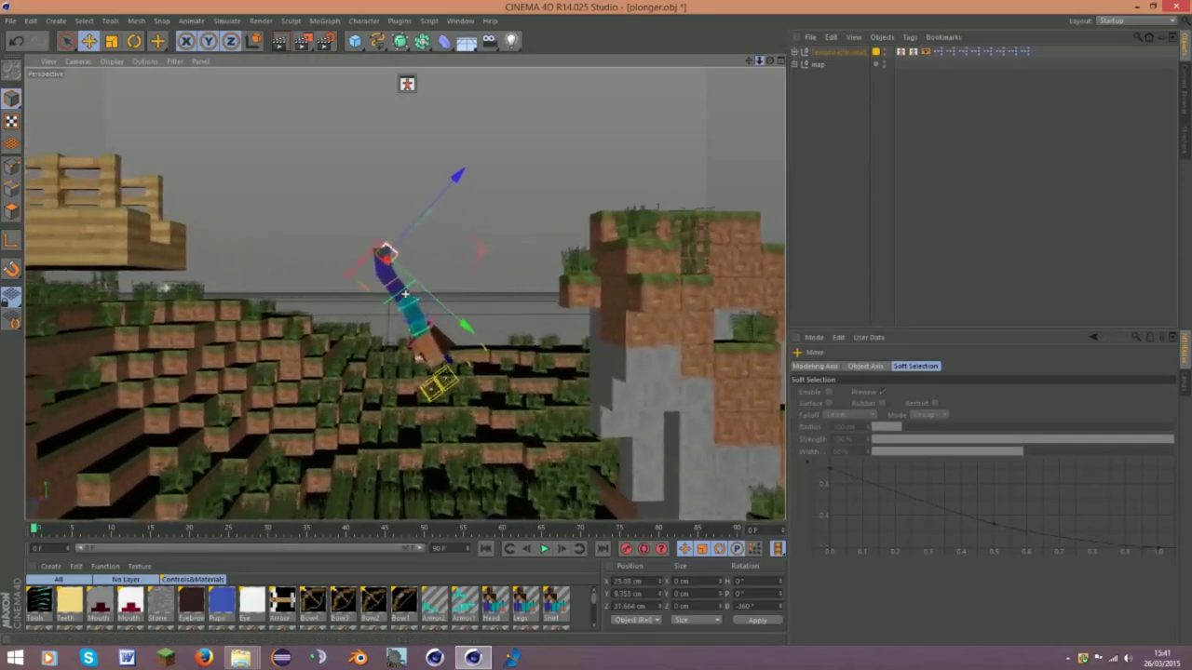
Select the Template rig and drag the whole character out toward the diving platform
scroll(405, 294, "up", 3)
scroll(405, 294, "up", 3)
scroll(405, 294, "up", 2)
scroll(405, 294, "up", 1)
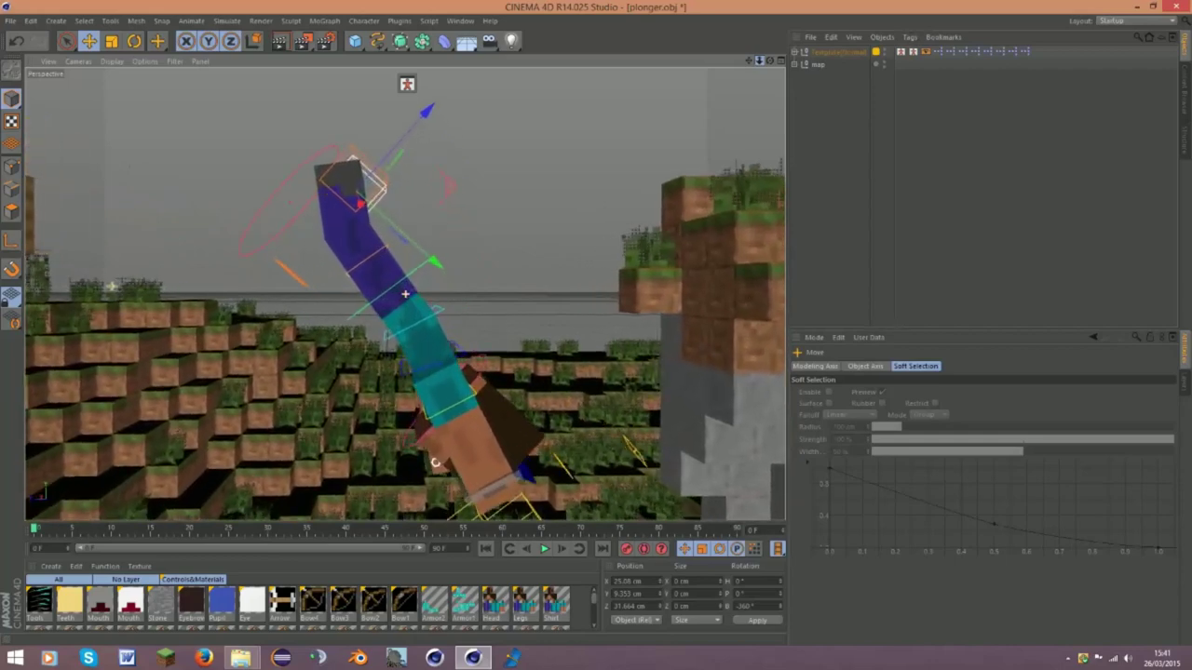
scroll(405, 294, "down", 1)
scroll(405, 294, "down", 2)
scroll(405, 294, "down", 3)
scroll(405, 294, "down", 2)
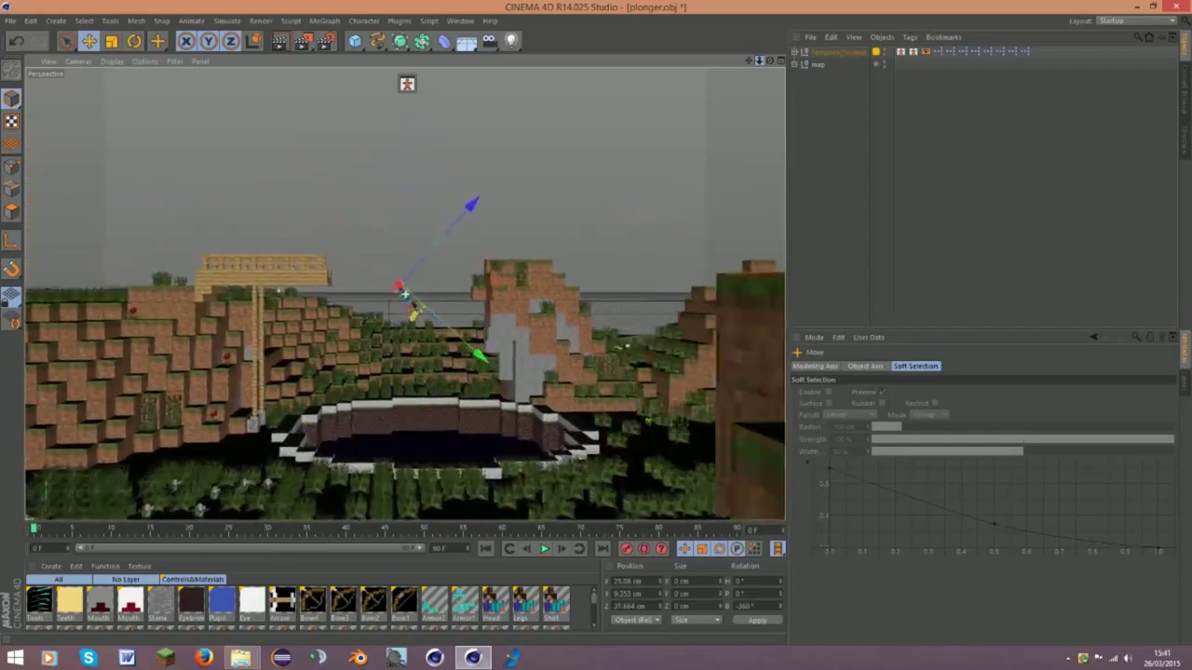
scroll(405, 294, "up", 2)
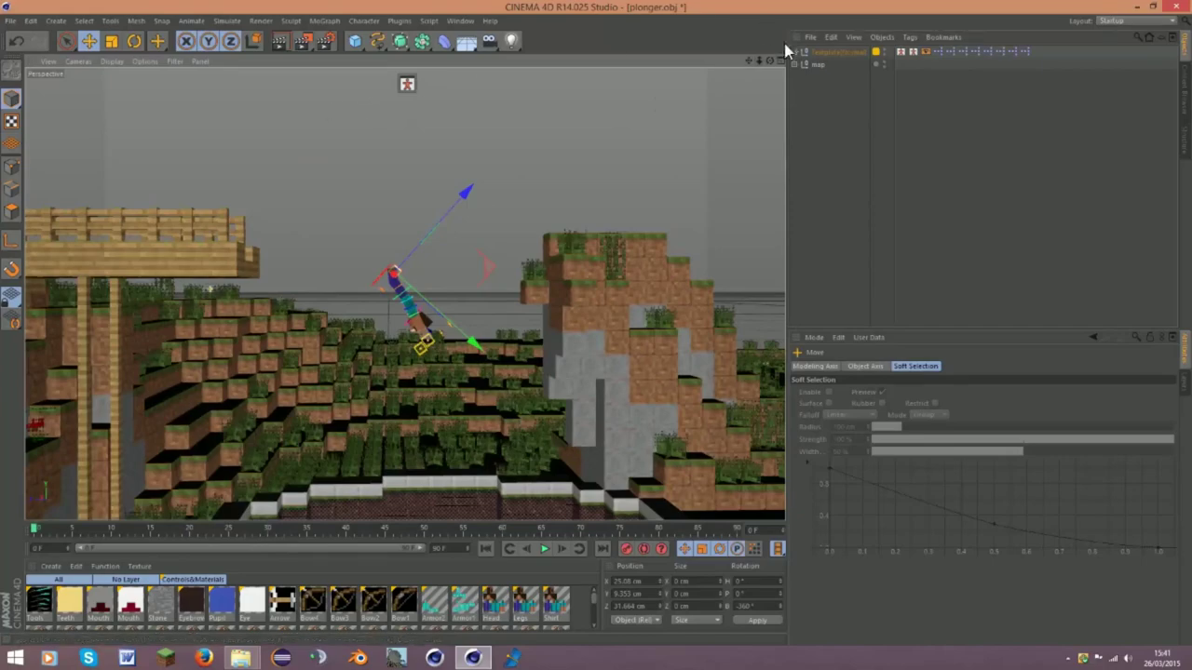
left_click(827, 52)
left_click_drag(770, 59, 708, 83)
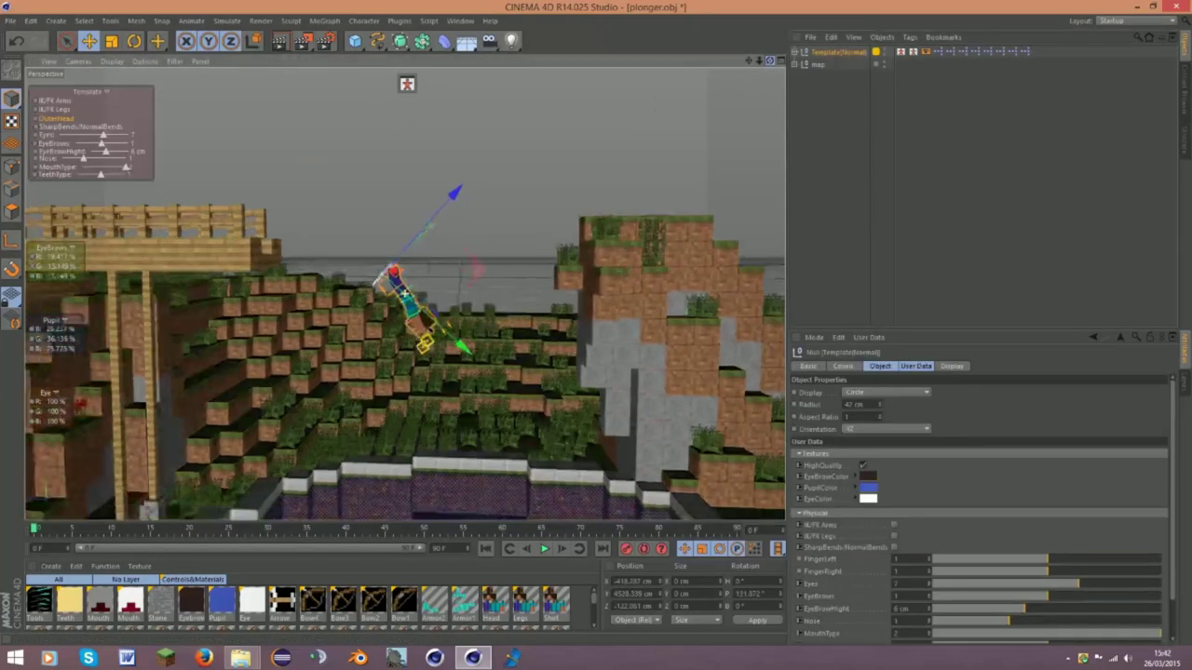
left_click_drag(405, 294, 574, 211, "alt")
left_click_drag(509, 266, 617, 268)
Orbit the view to check the character hangs in mid-air over the pond
left_click_drag(767, 80, 752, 56)
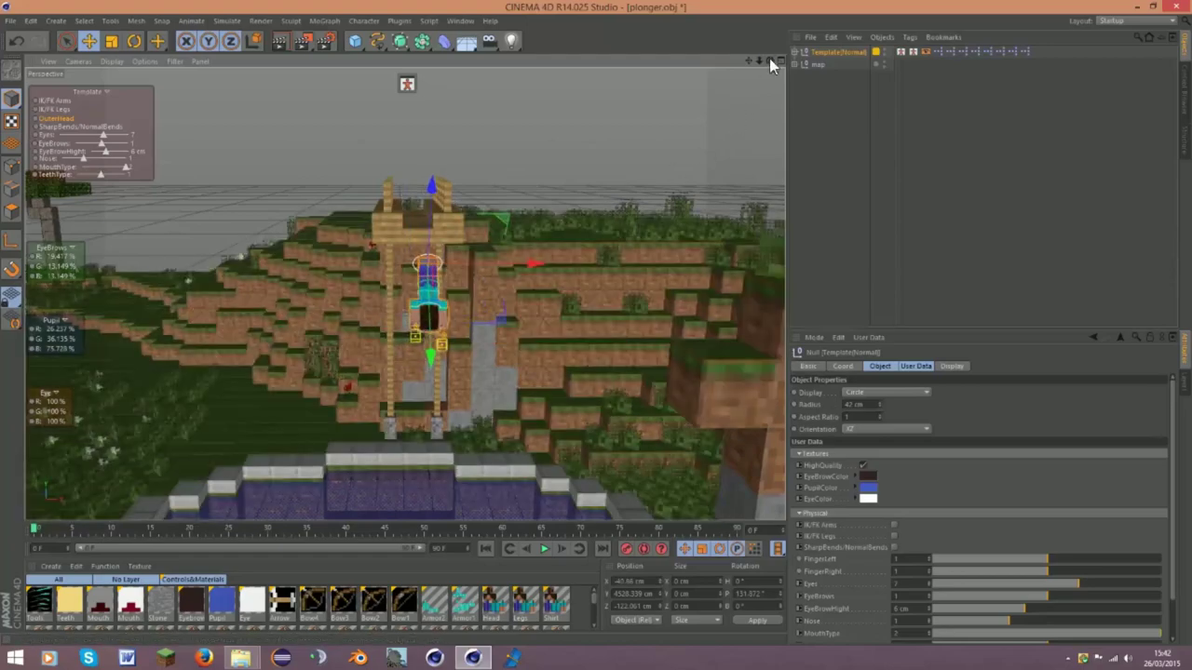
mouse_move(769, 58)
left_mouse_down()
mouse_move(509, 205)
mouse_move(503, 337)
mouse_move(490, 256)
left_mouse_up()
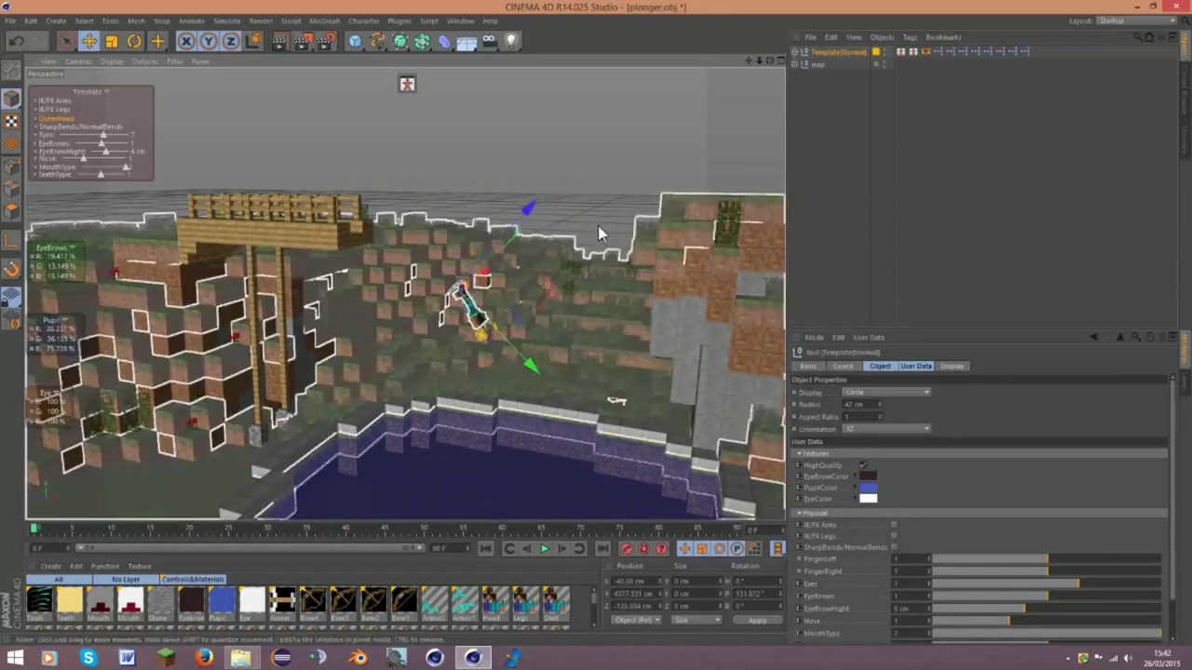
mouse_move(767, 60)
left_mouse_down()
mouse_move(404, 294)
mouse_move(769, 62)
left_mouse_up()
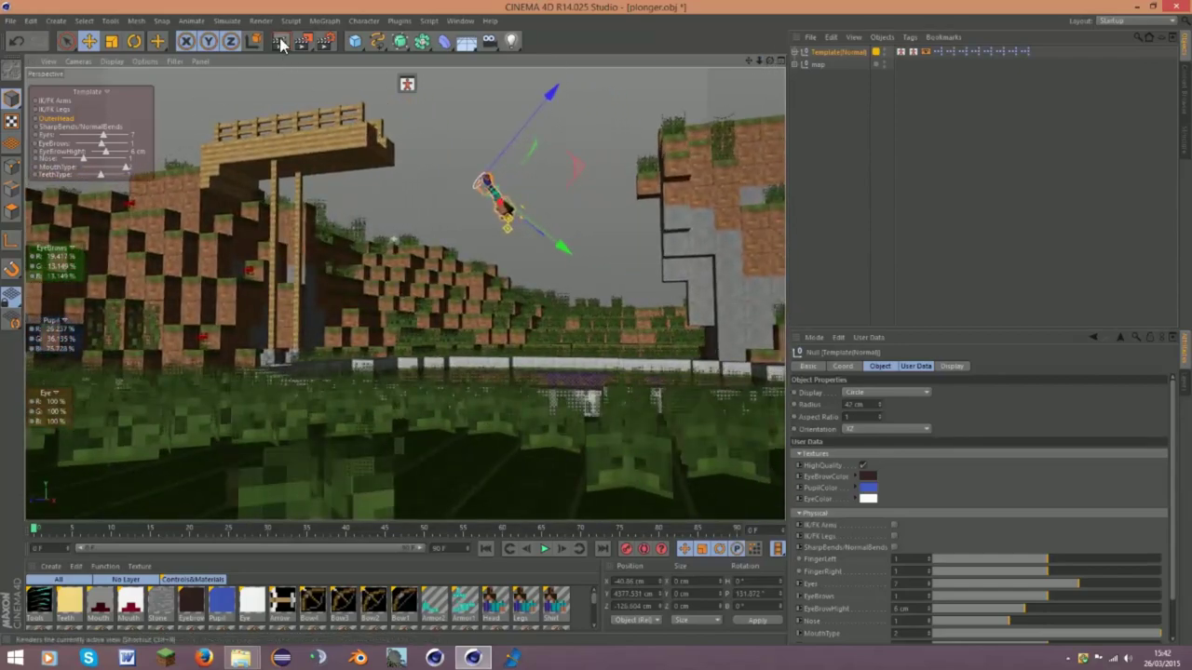
left_click(280, 43)
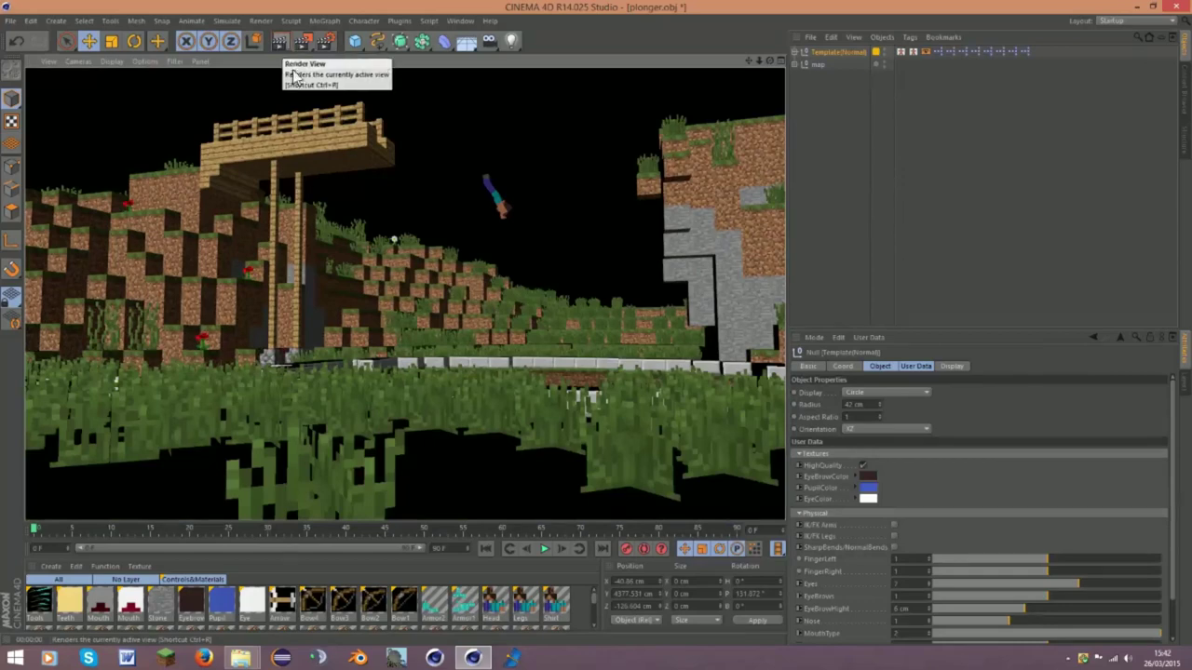
left_click(404, 294)
left_click_drag(404, 270, 404, 294, "alt")
mouse_move(769, 61)
left_mouse_down()
mouse_move(754, 61)
mouse_move(771, 63)
left_mouse_up()
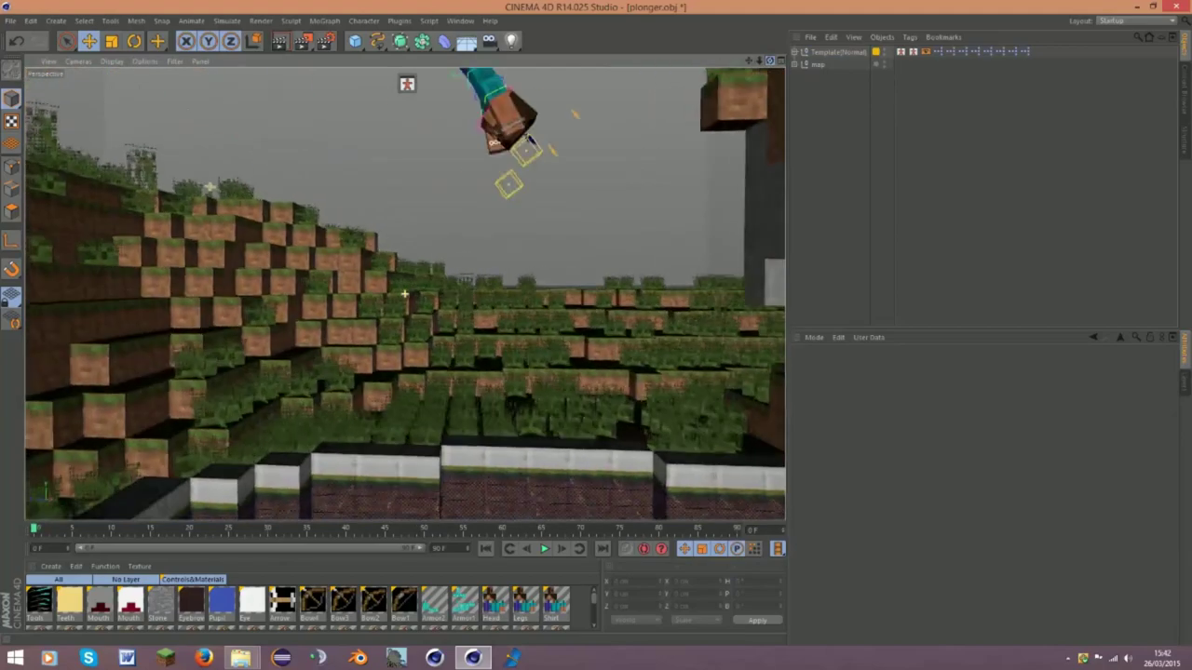
Drag the C.ArmRight null and a neighbouring arm null to reposition the lower arm and hand
left_click(553, 268)
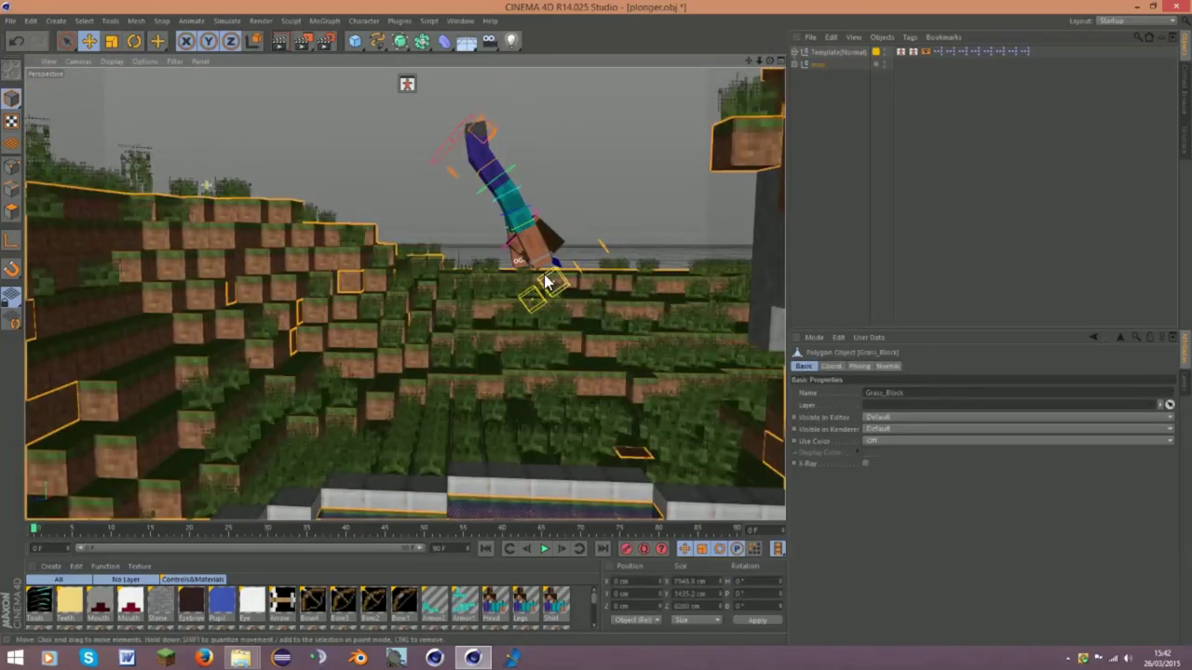
left_click(546, 275)
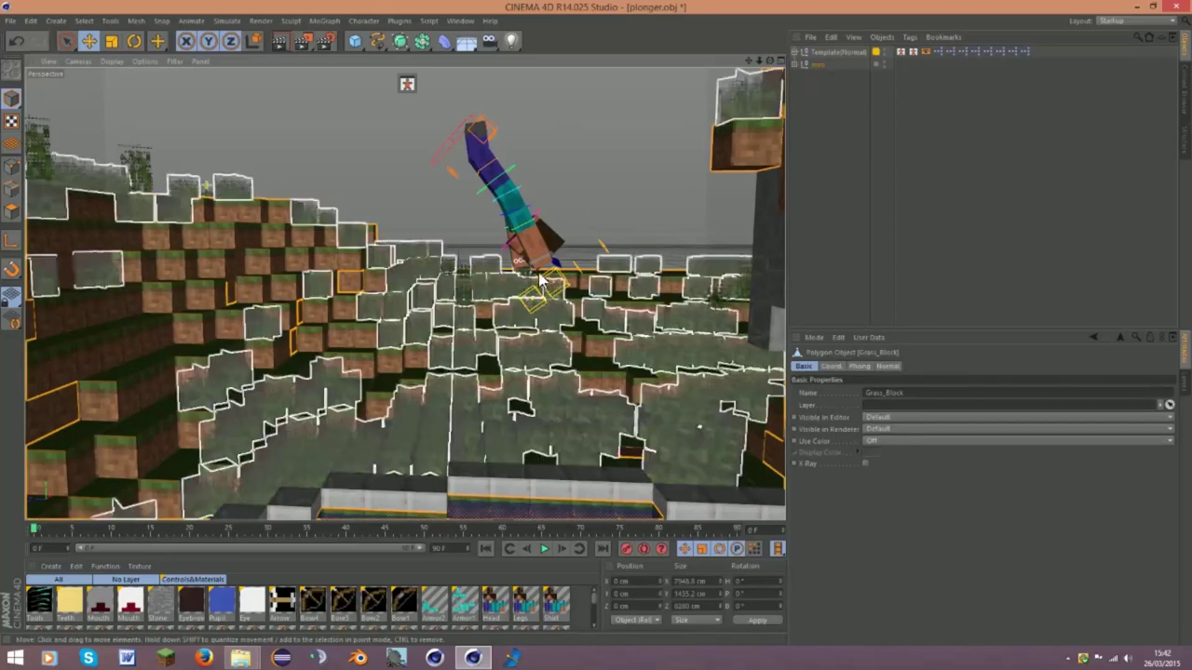
left_click(553, 276)
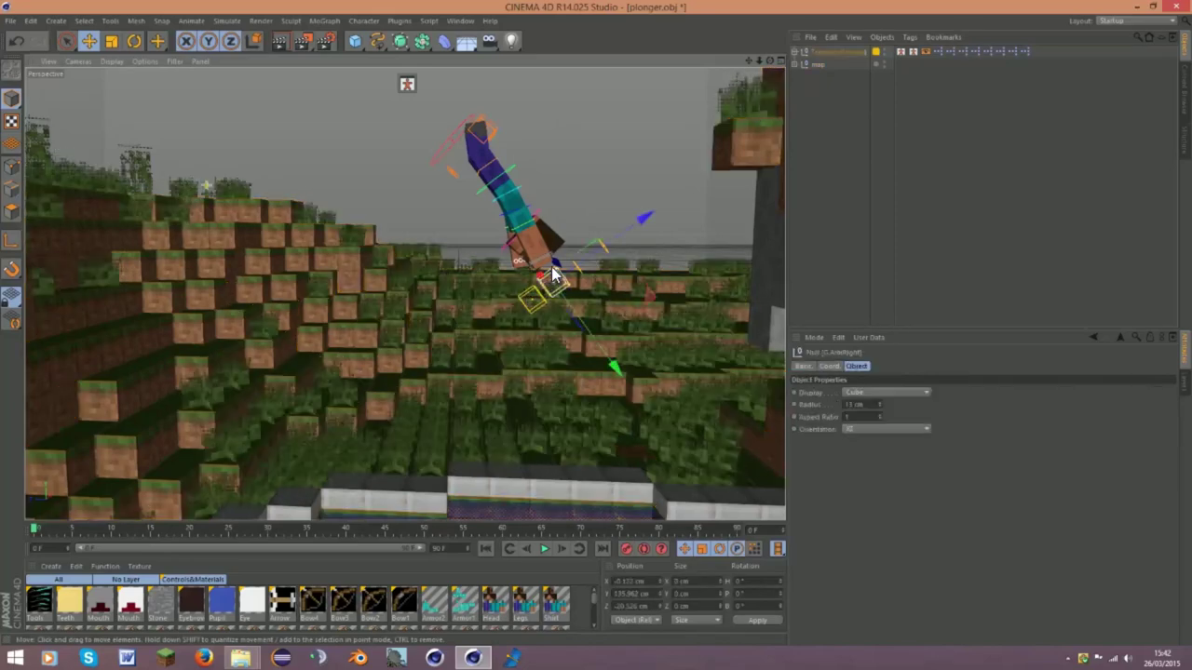
mouse_move(552, 268)
left_mouse_down()
mouse_move(574, 270)
mouse_move(543, 315)
left_mouse_up()
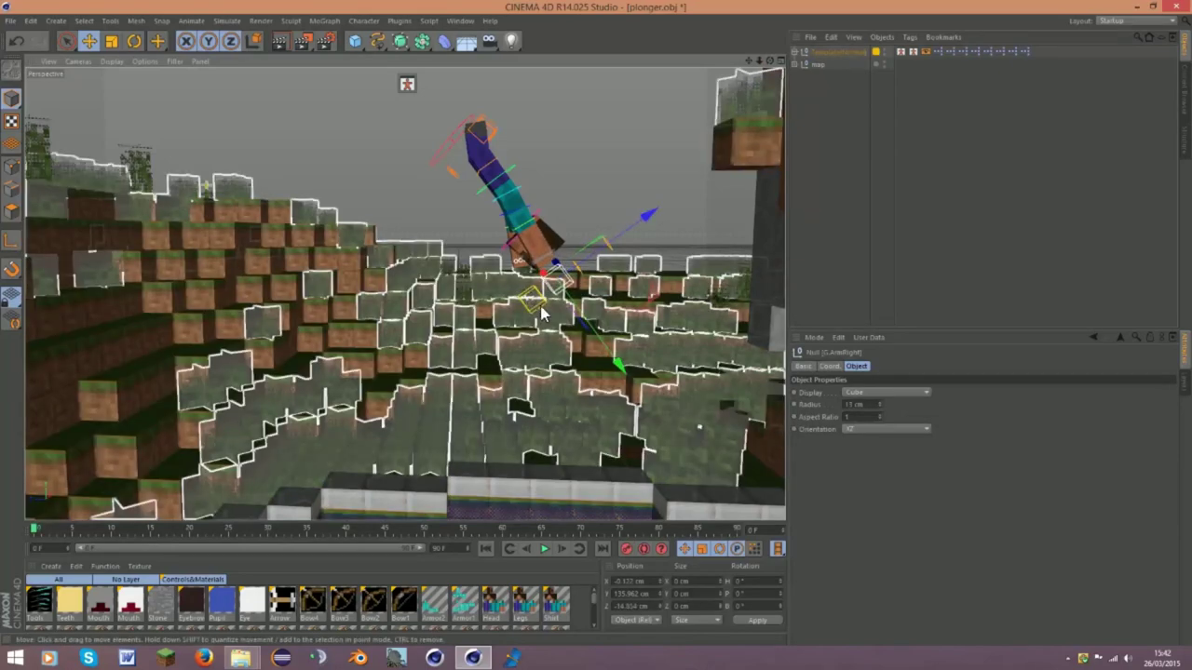
left_click(524, 311)
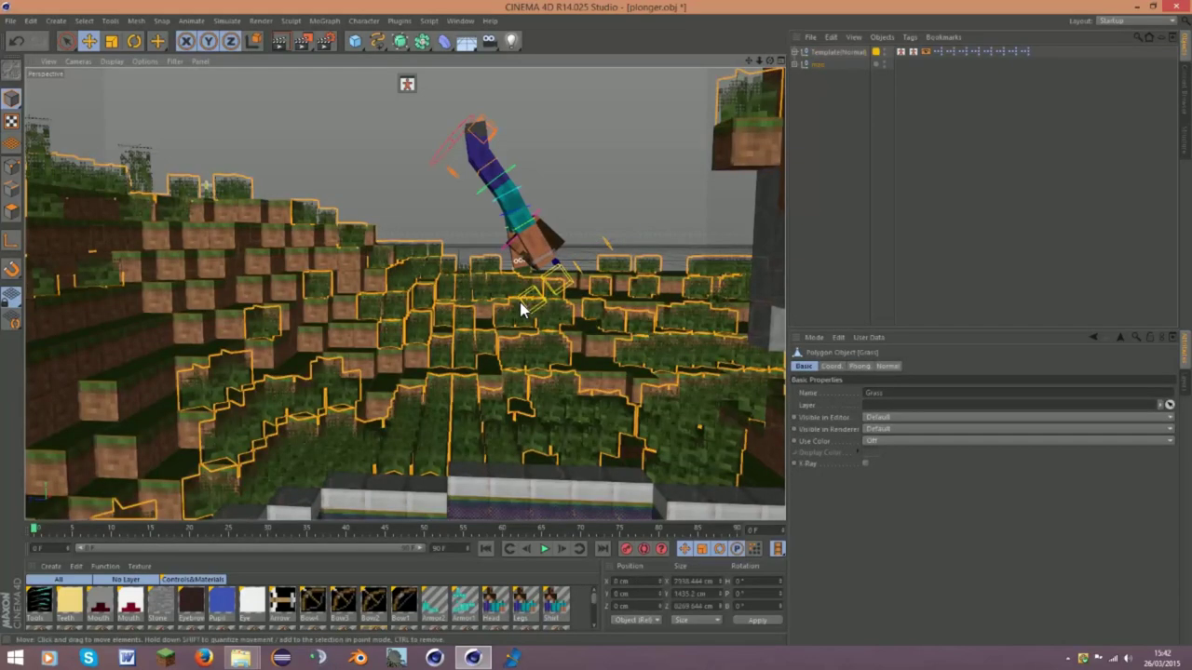
left_click(528, 301)
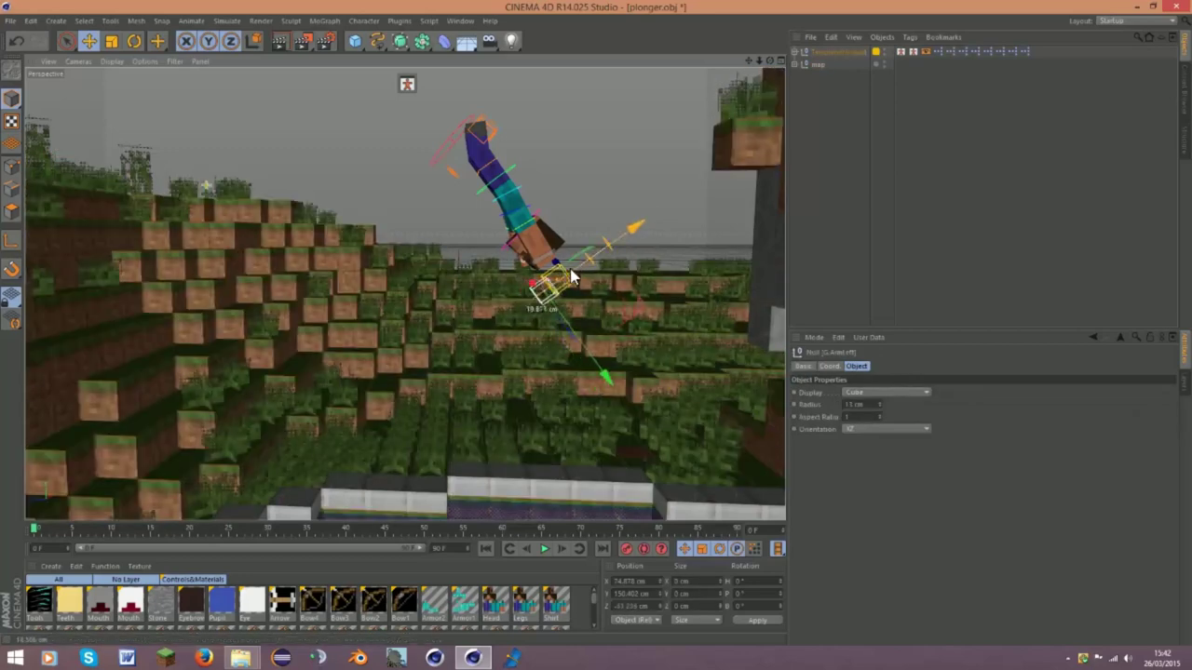
left_click_drag(570, 270, 573, 270)
left_click(514, 194)
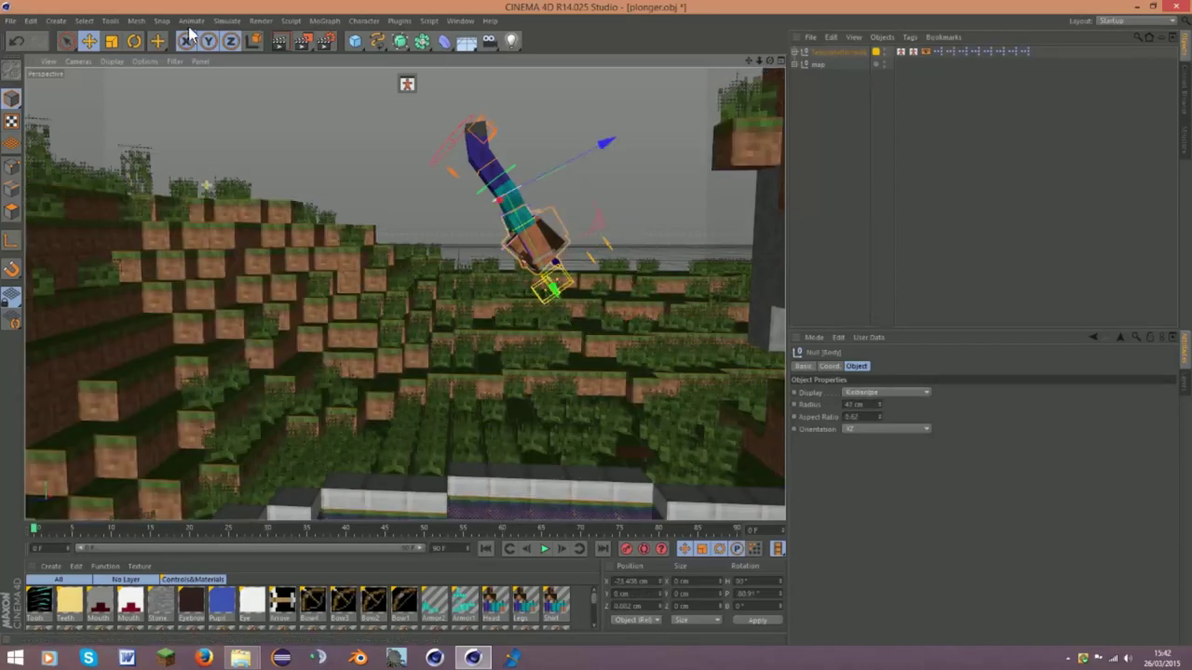
Re-bend the arm segments, undoing one bad move, and angle a limb to H 90°, P -82.455°
left_click(136, 42)
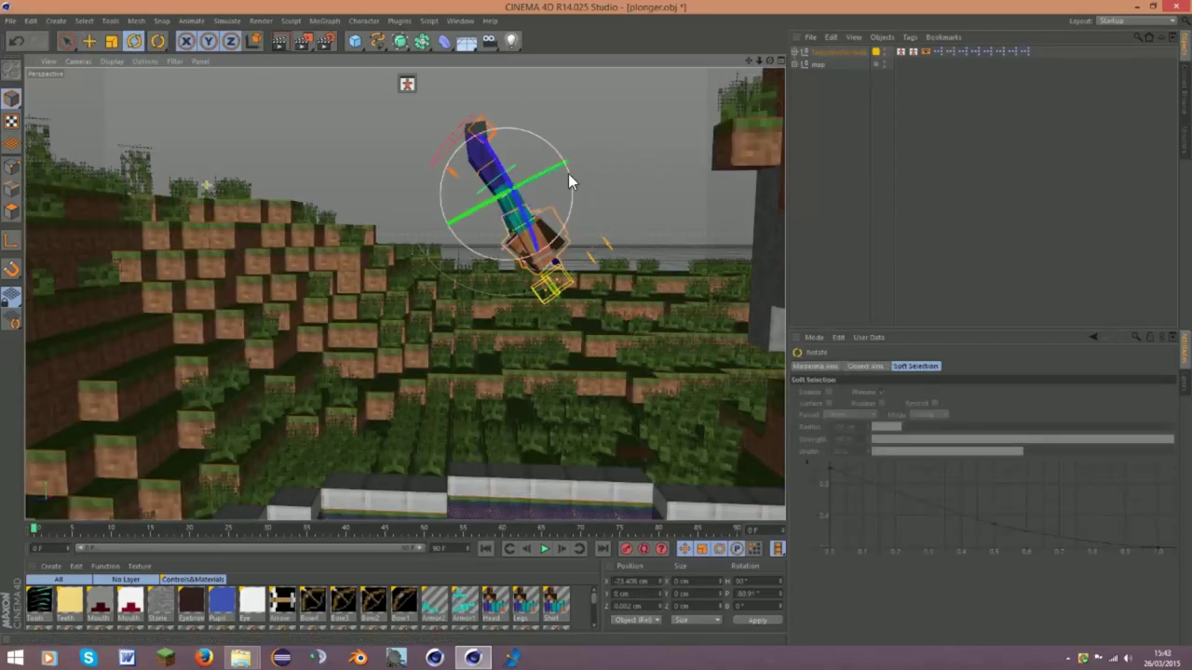
left_click(90, 41)
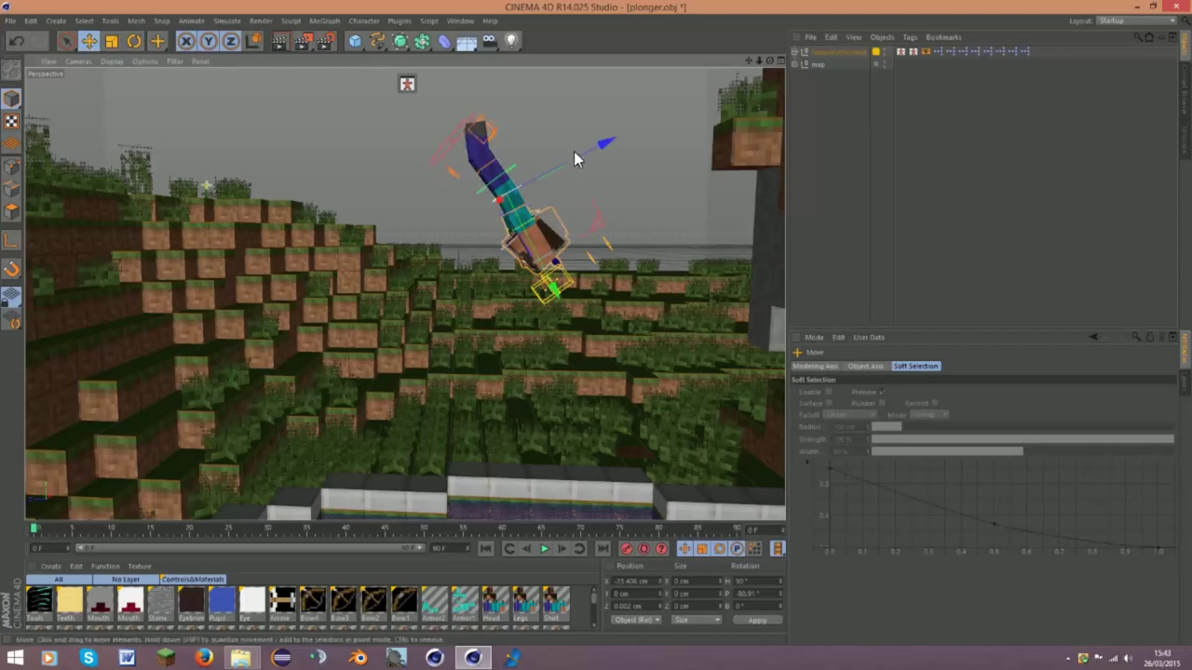
mouse_move(574, 152)
left_mouse_down()
mouse_move(639, 137)
mouse_move(594, 156)
left_mouse_up()
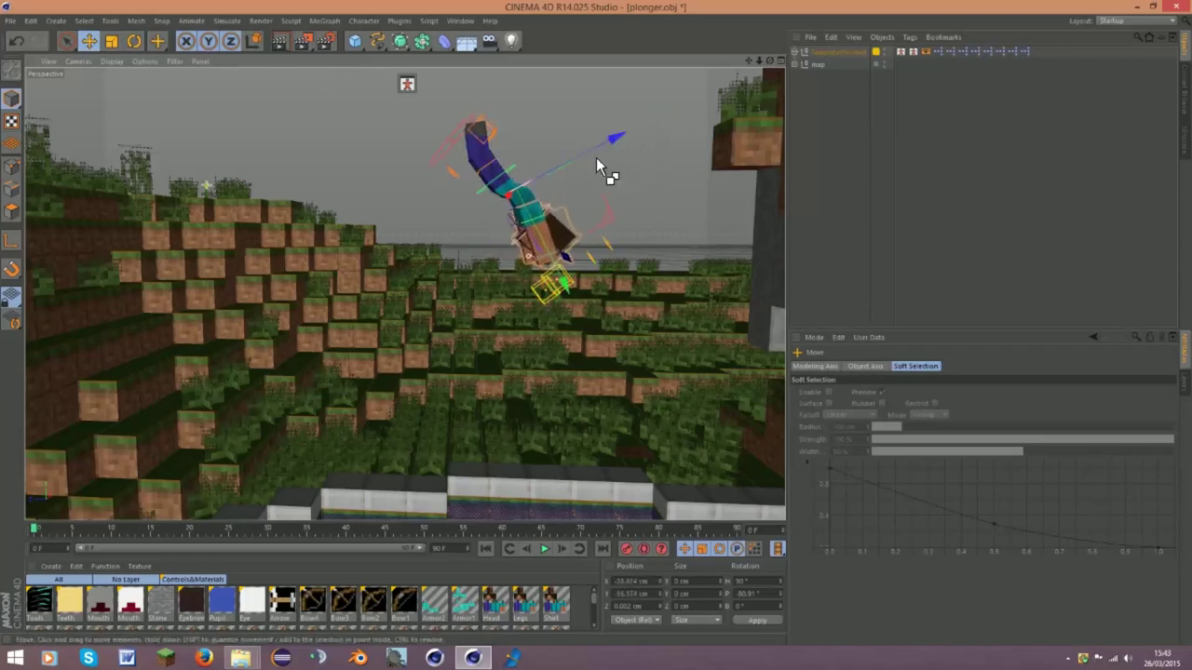
key("ctrl+z")
left_click(899, 51)
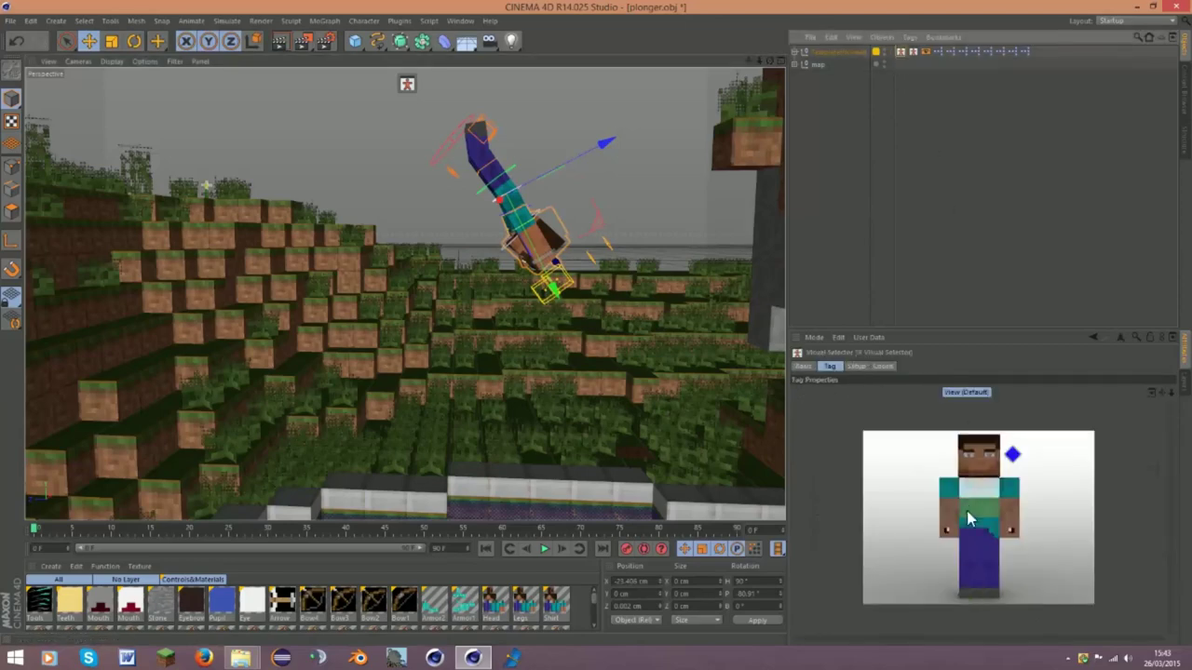
left_click(969, 519)
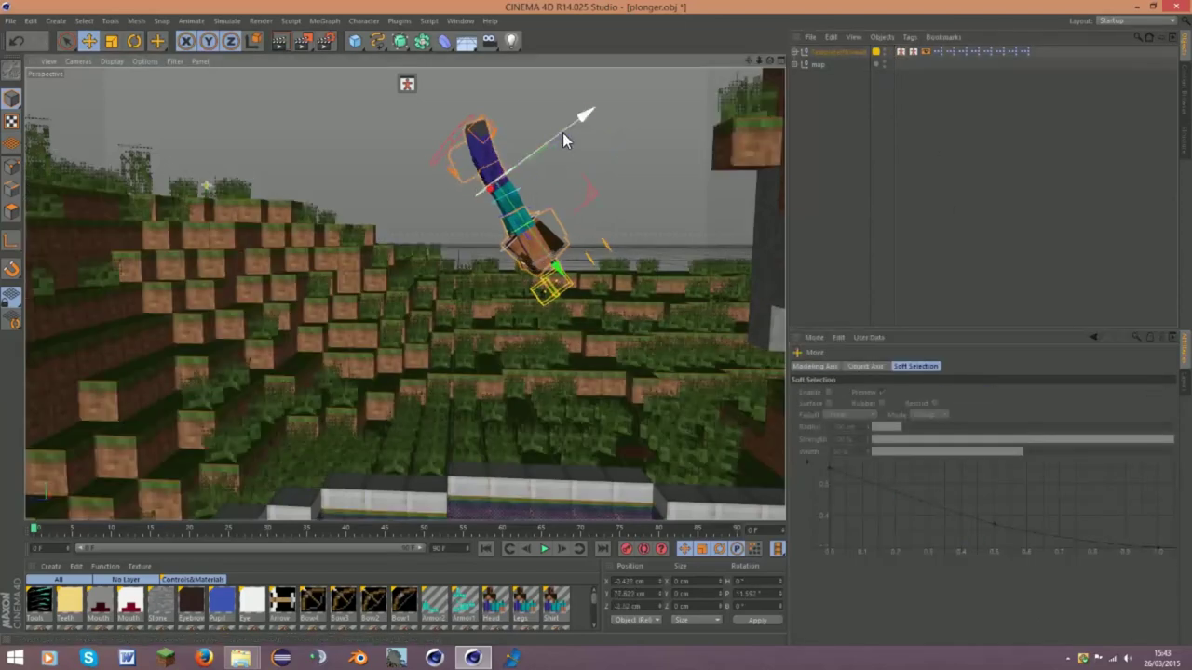
left_click_drag(562, 140, 559, 136)
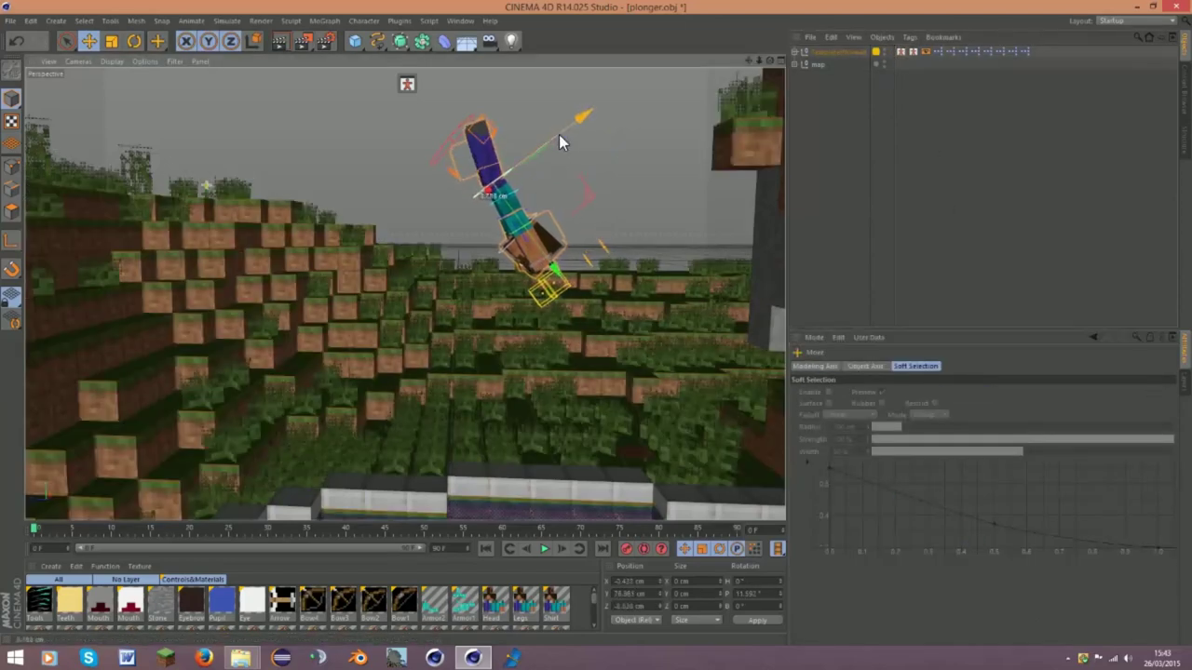
left_click(516, 190)
mouse_move(565, 158)
left_mouse_down()
mouse_move(576, 164)
mouse_move(547, 167)
left_mouse_up()
key("r")
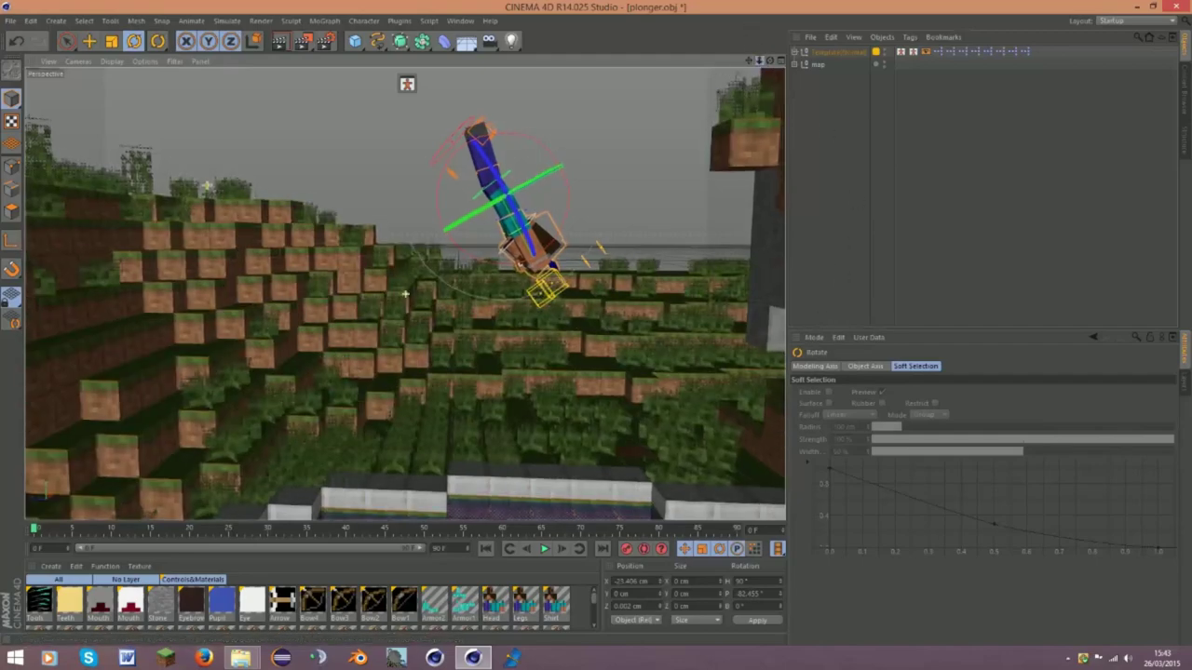
left_click_drag(405, 294, 405, 294, "alt")
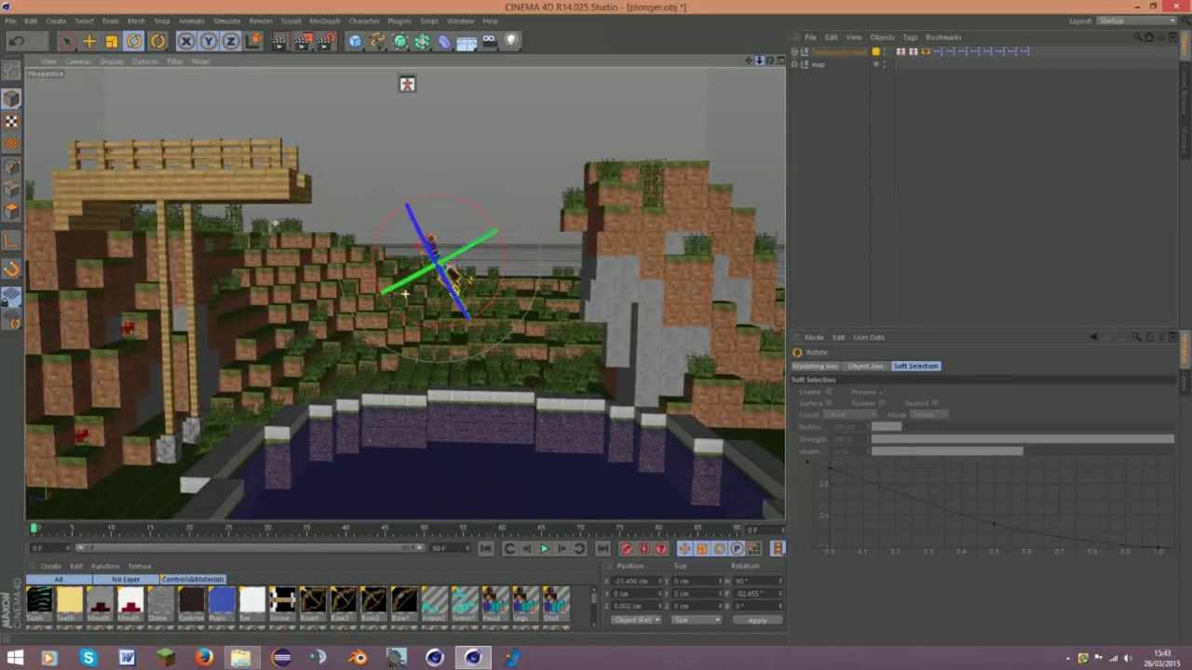
Lower the view toward the pool, test a quick render, and return to the editor display
left_click_drag(758, 58, 758, 58)
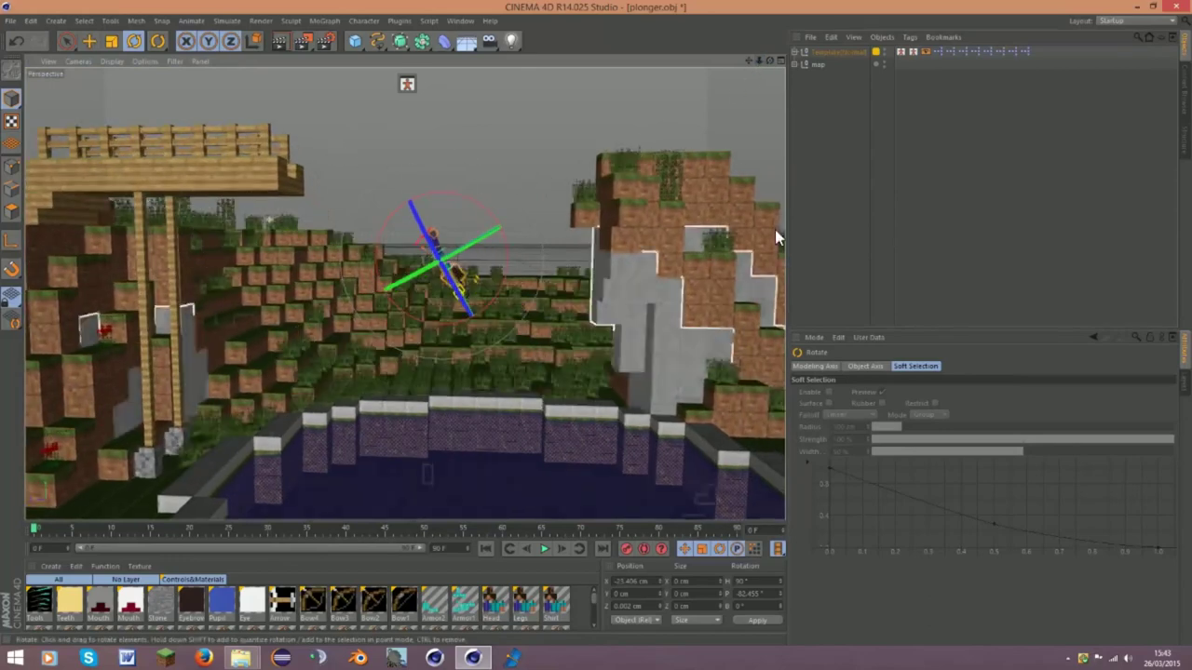
left_click_drag(769, 60, 769, 59)
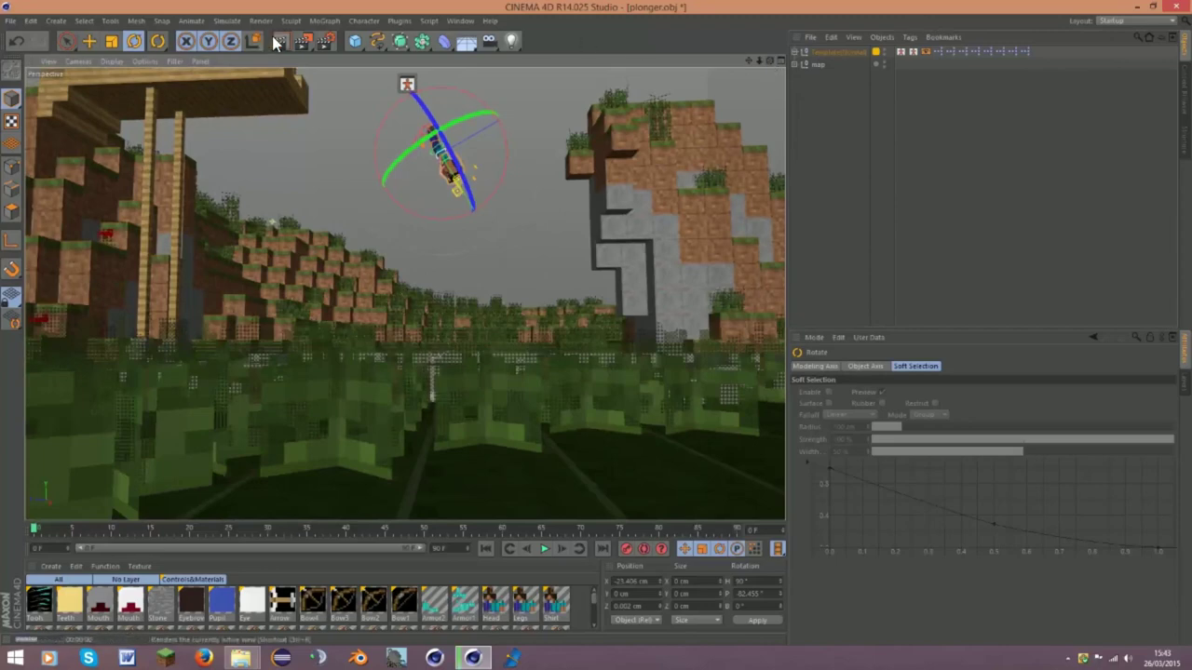
left_click(273, 38)
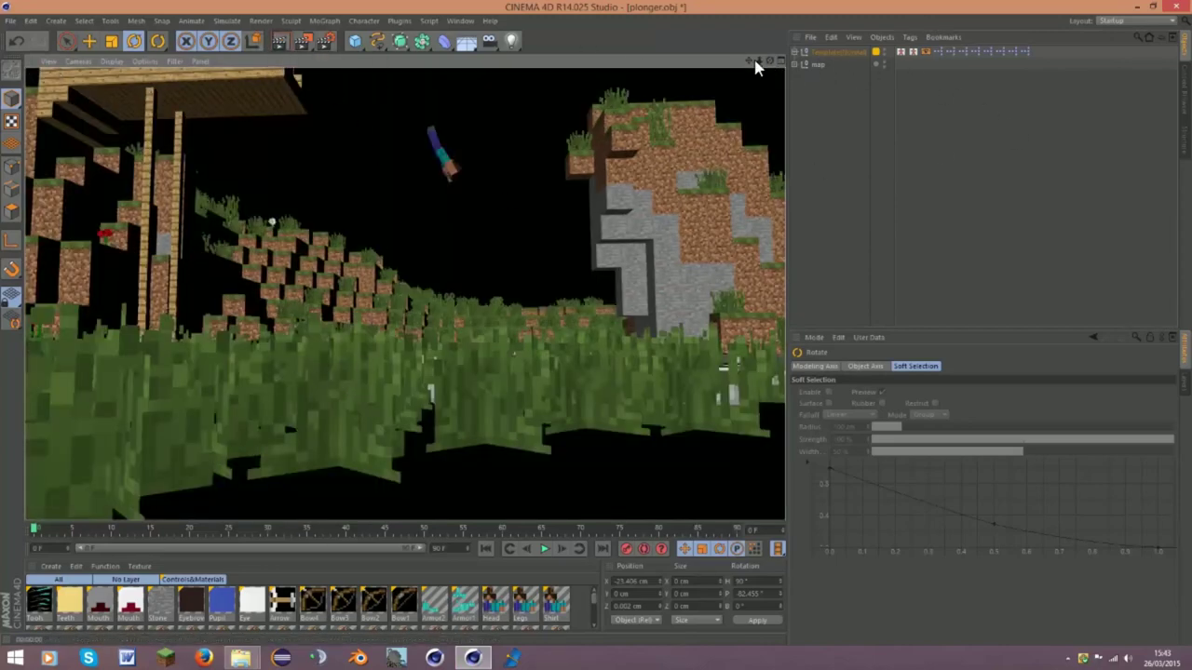
left_click(755, 106)
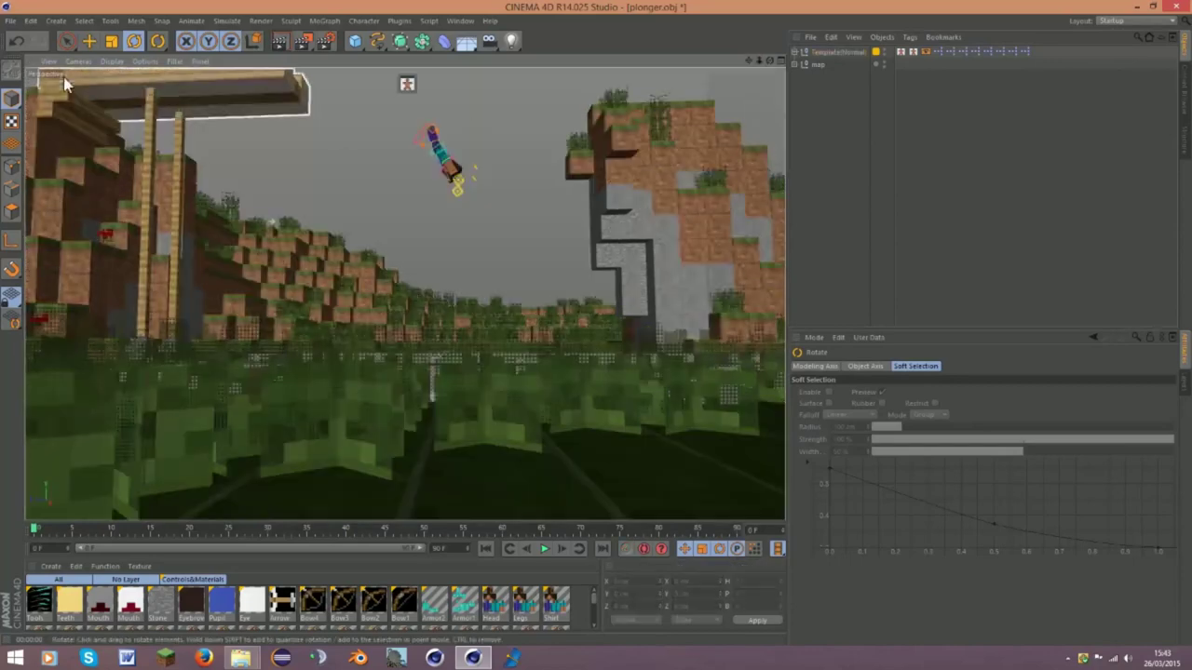
left_click(56, 20)
mouse_move(84, 21)
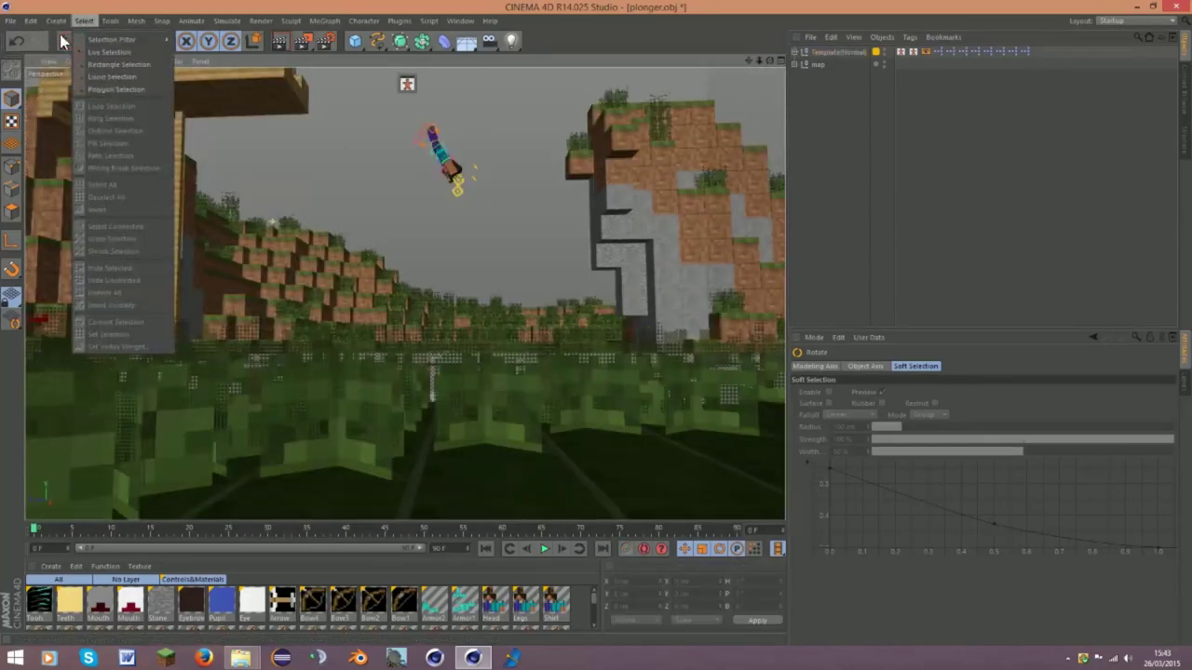
Add a Physical Sky, pull the view back to show the pool, and test-render the sky
left_click(55, 19)
mouse_move(67, 123)
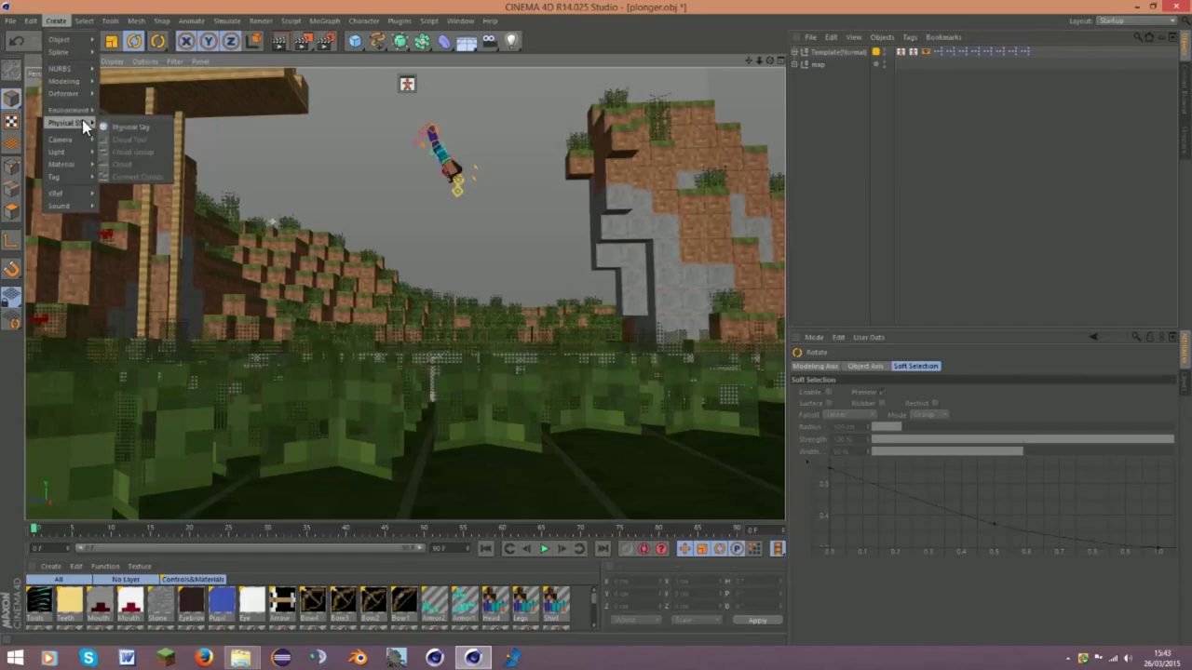
left_click(132, 124)
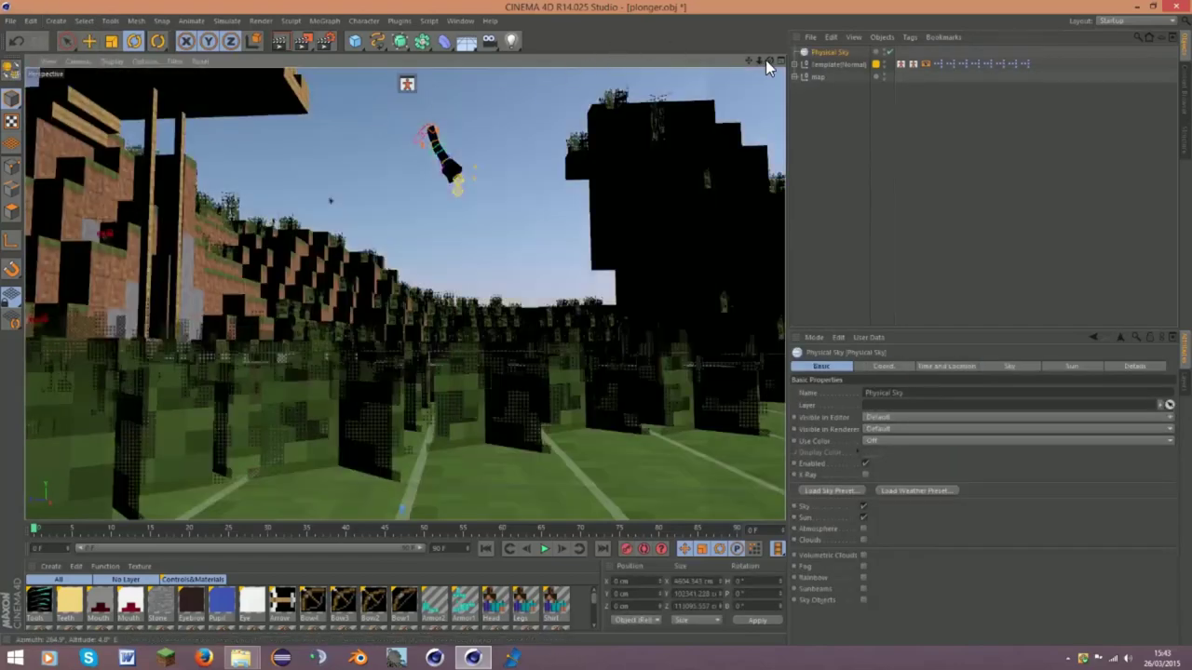
left_click_drag(762, 59, 761, 106)
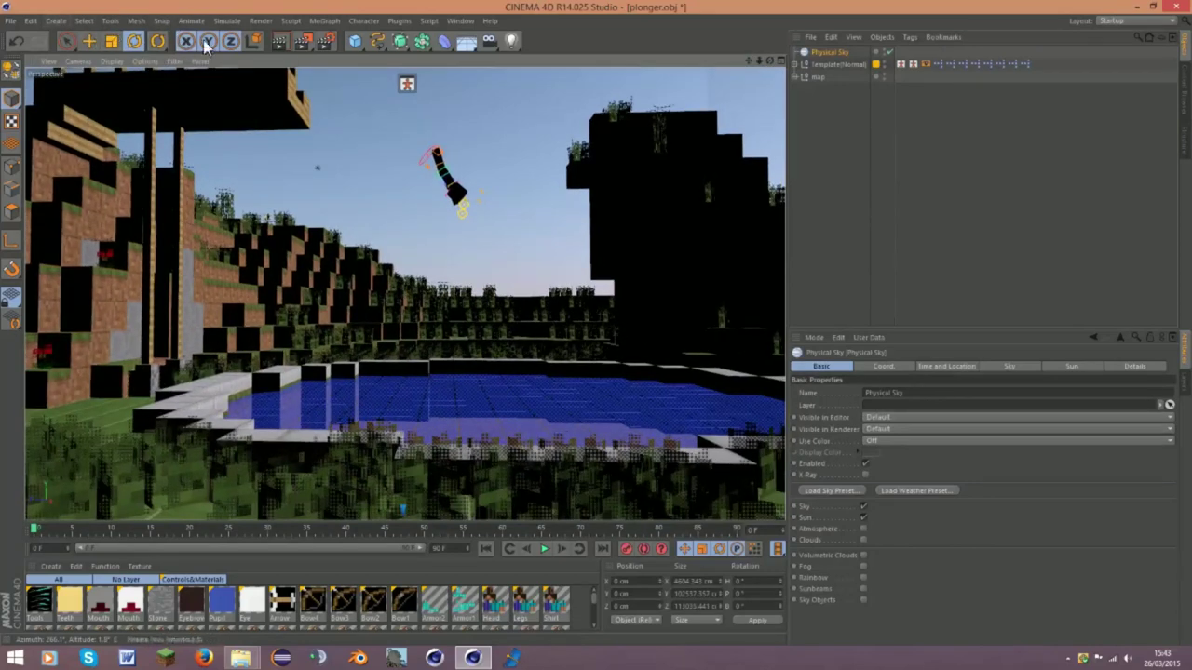
left_click(277, 41)
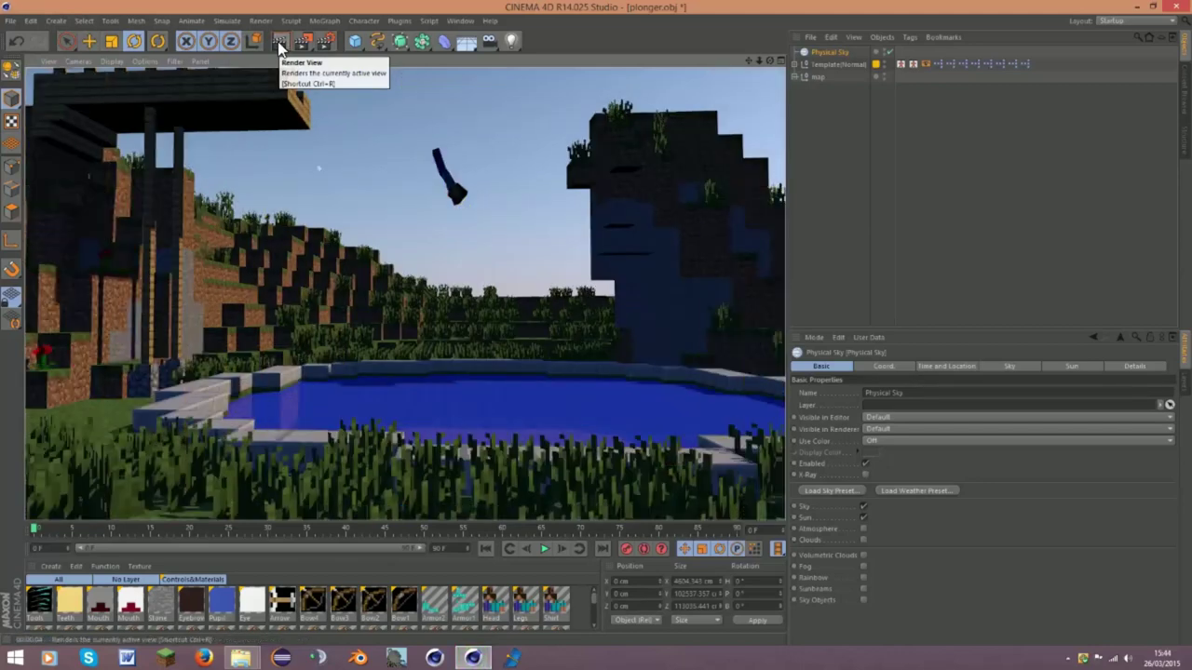
left_click(474, 204)
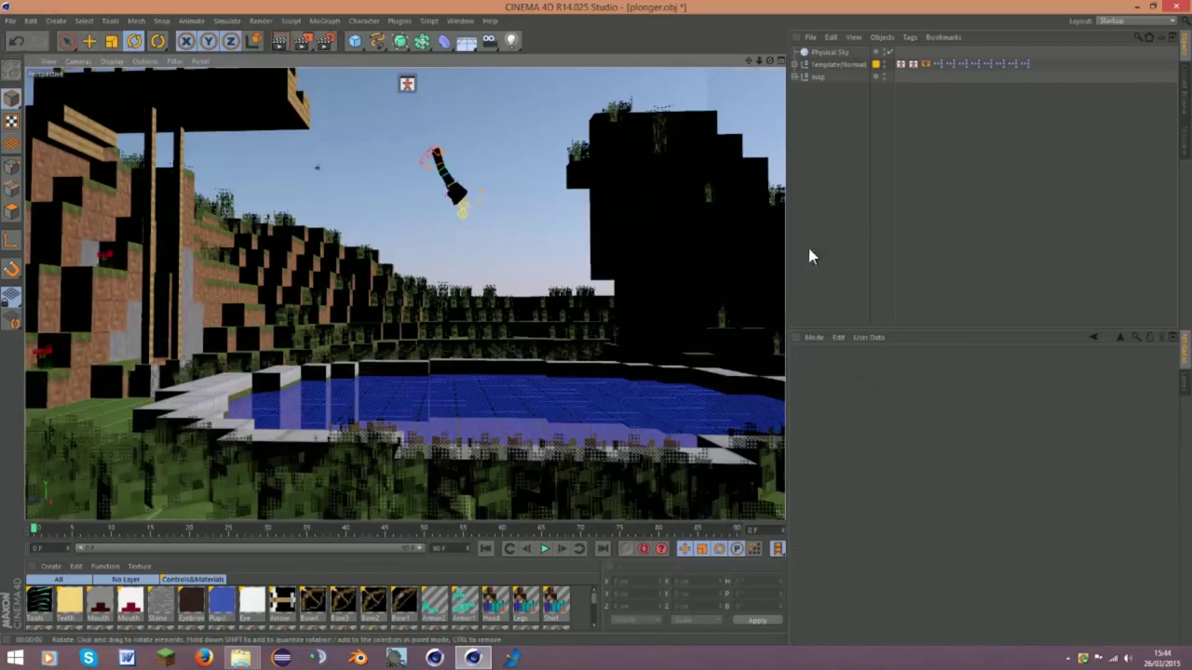
left_click(823, 64)
left_click(826, 53)
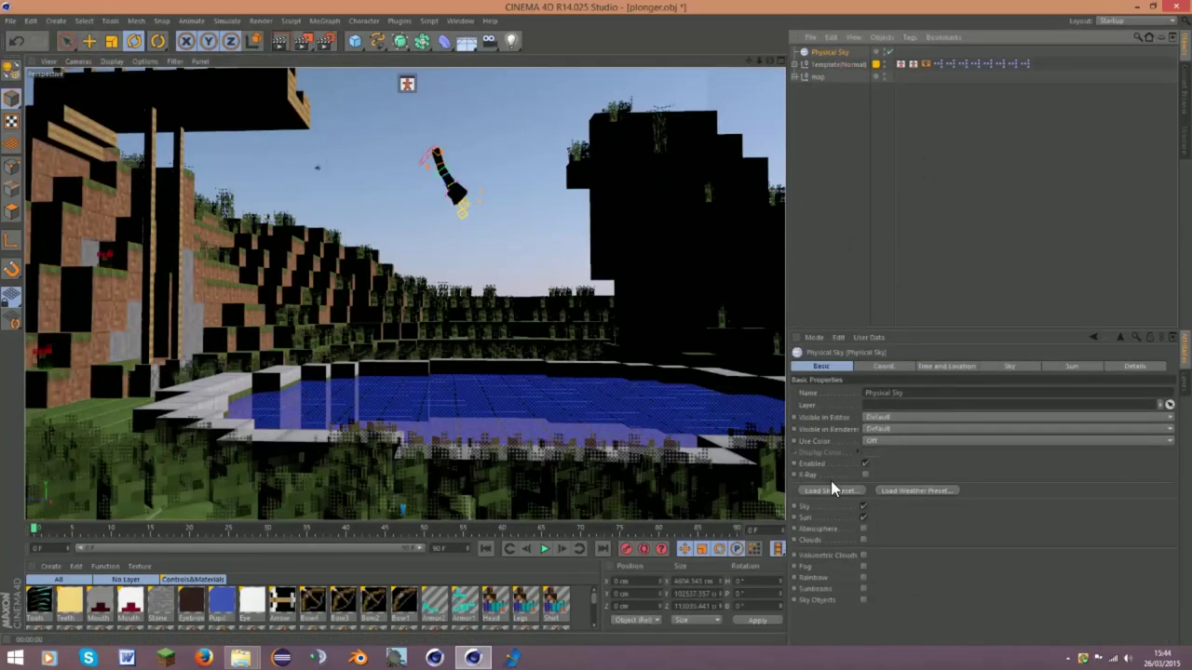
Keep the Physical Sky sun shadow as Area and set its time to 15:00:00
left_click(883, 366)
left_click(946, 366)
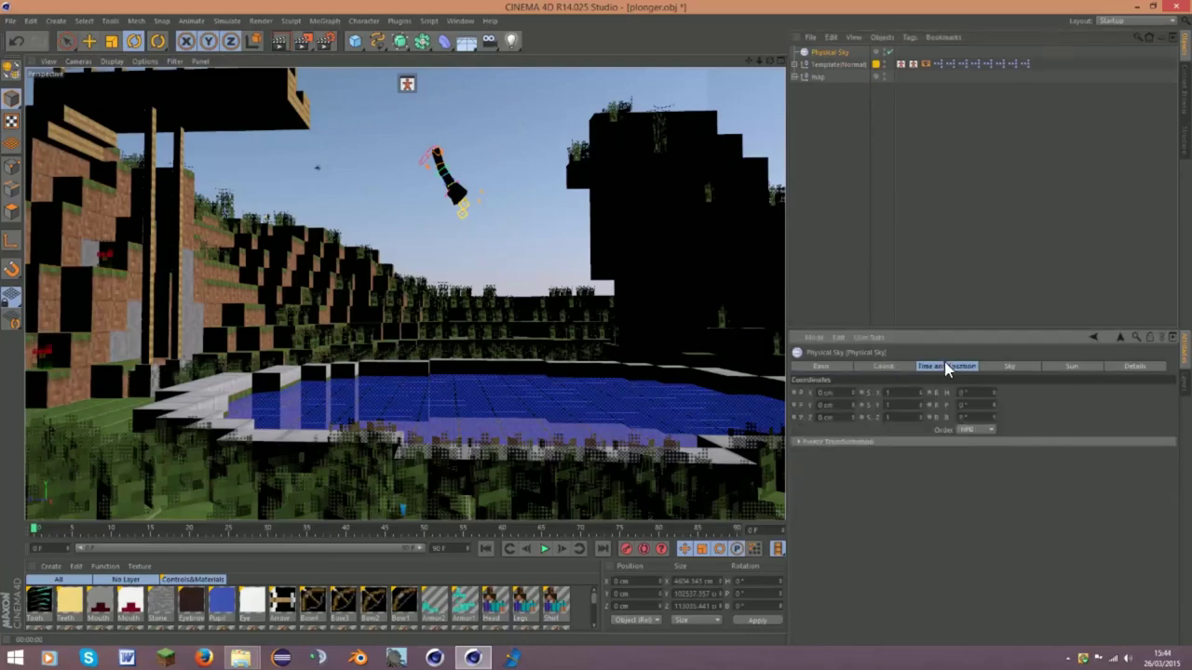
left_click(1009, 366)
left_click(1099, 369)
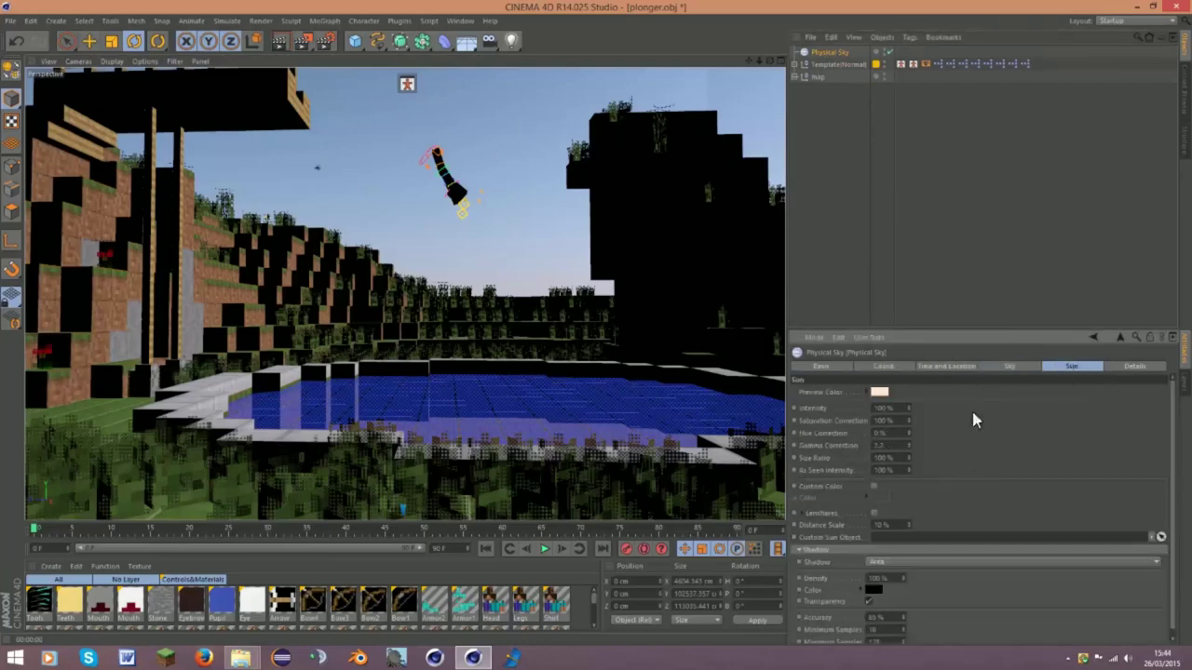
scroll(900, 526, "down", 2)
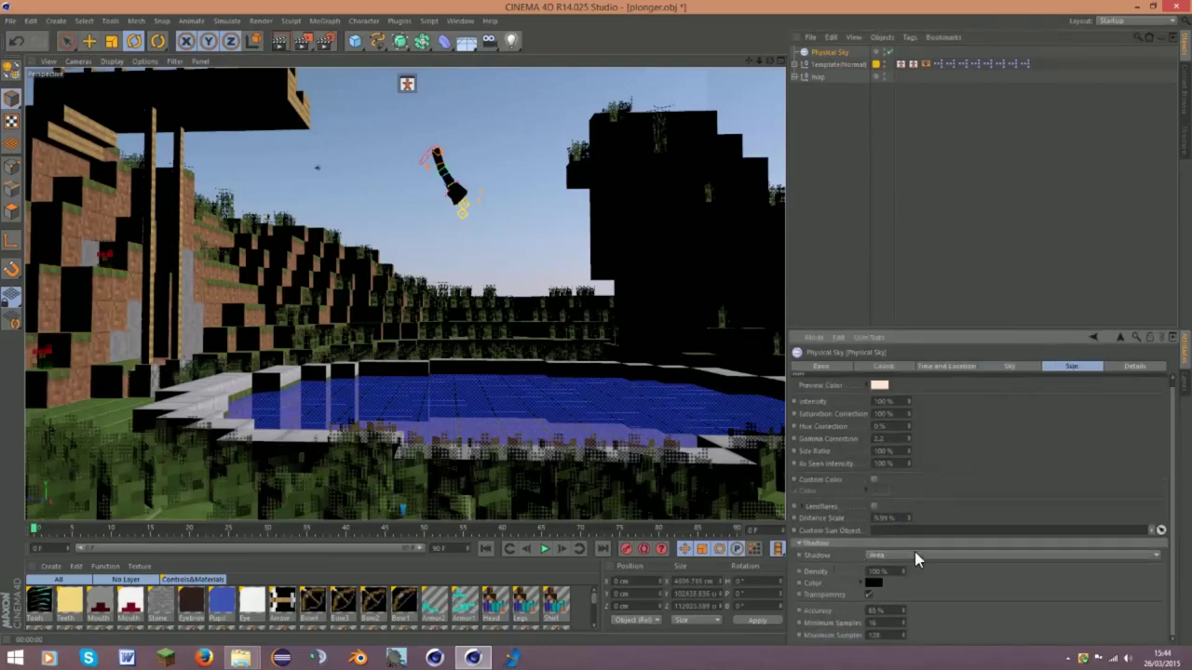
left_click(915, 554)
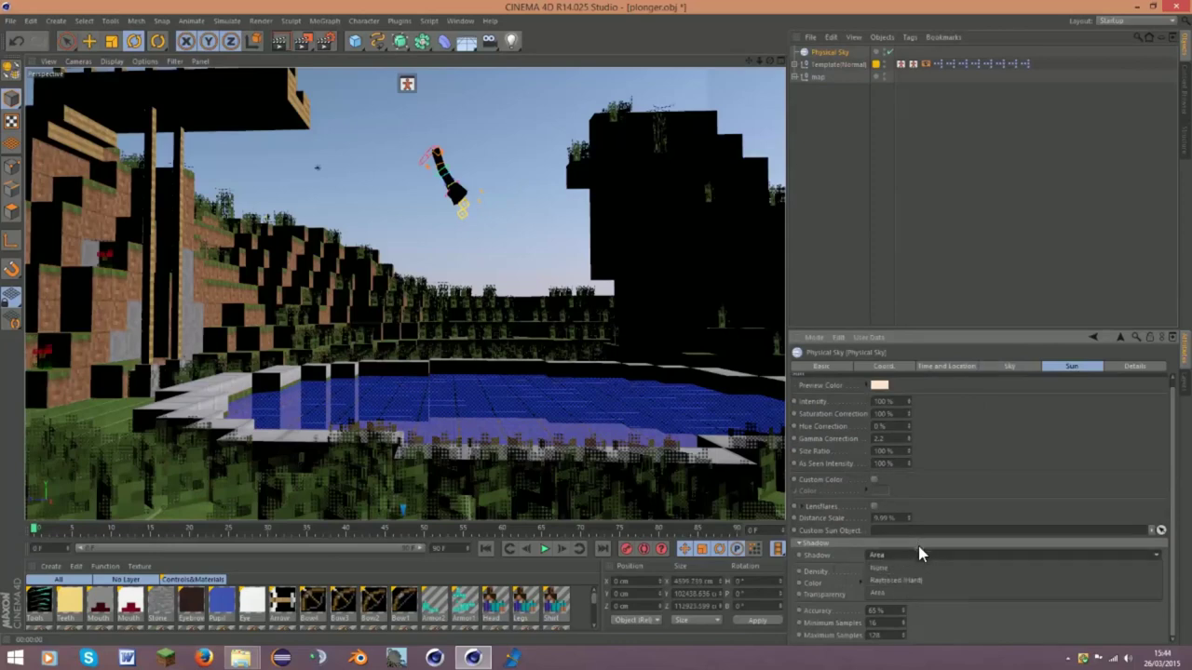
left_click(916, 551)
left_click(814, 367)
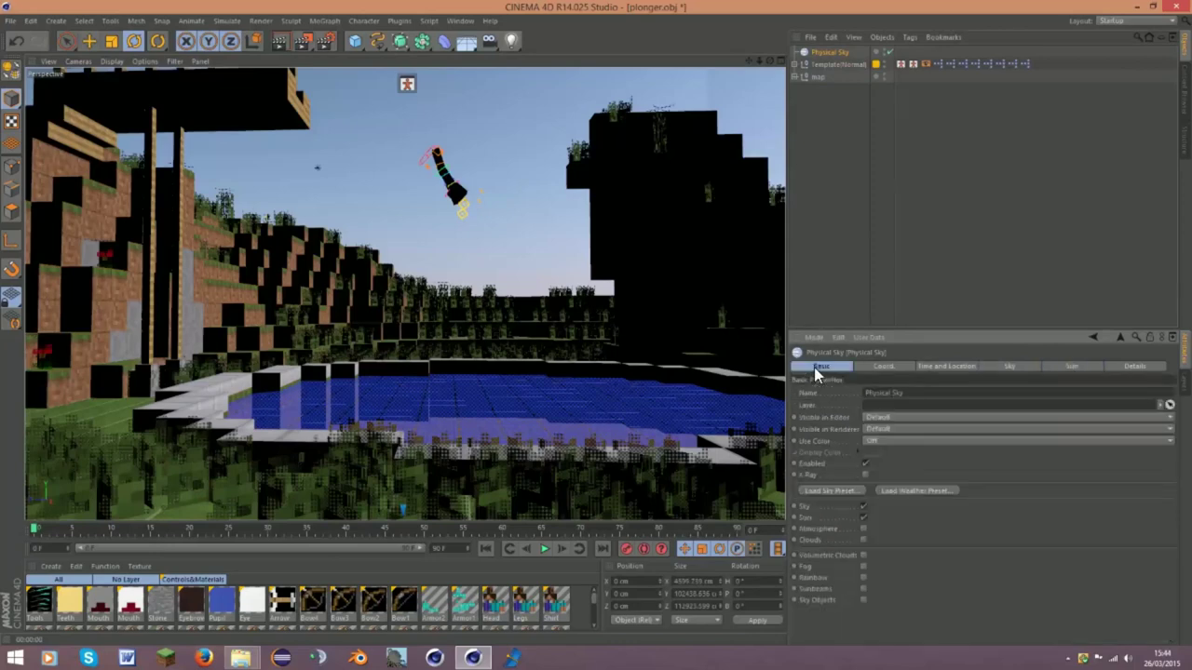
left_click(937, 366)
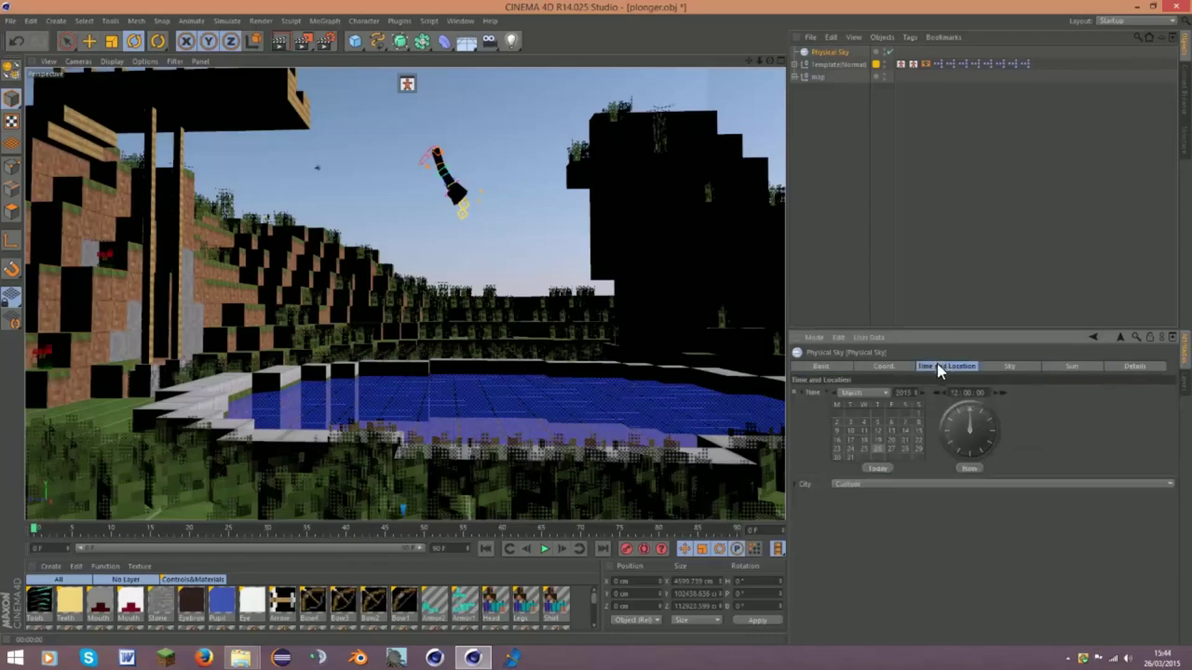
left_click(1004, 392)
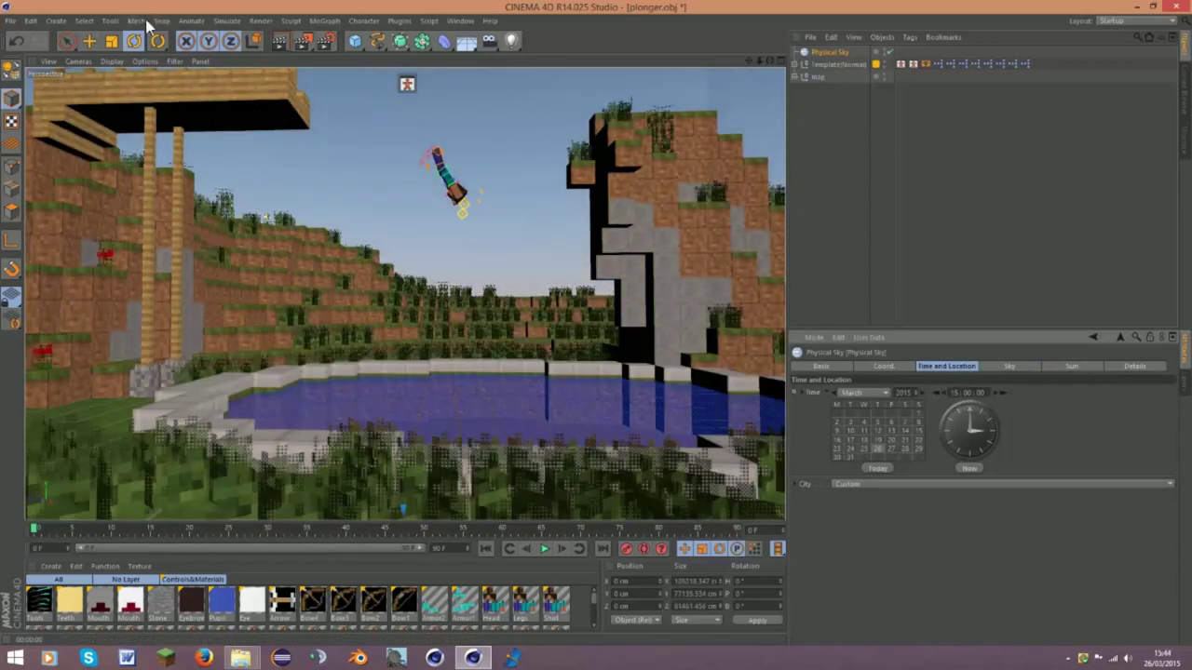
left_click(276, 45)
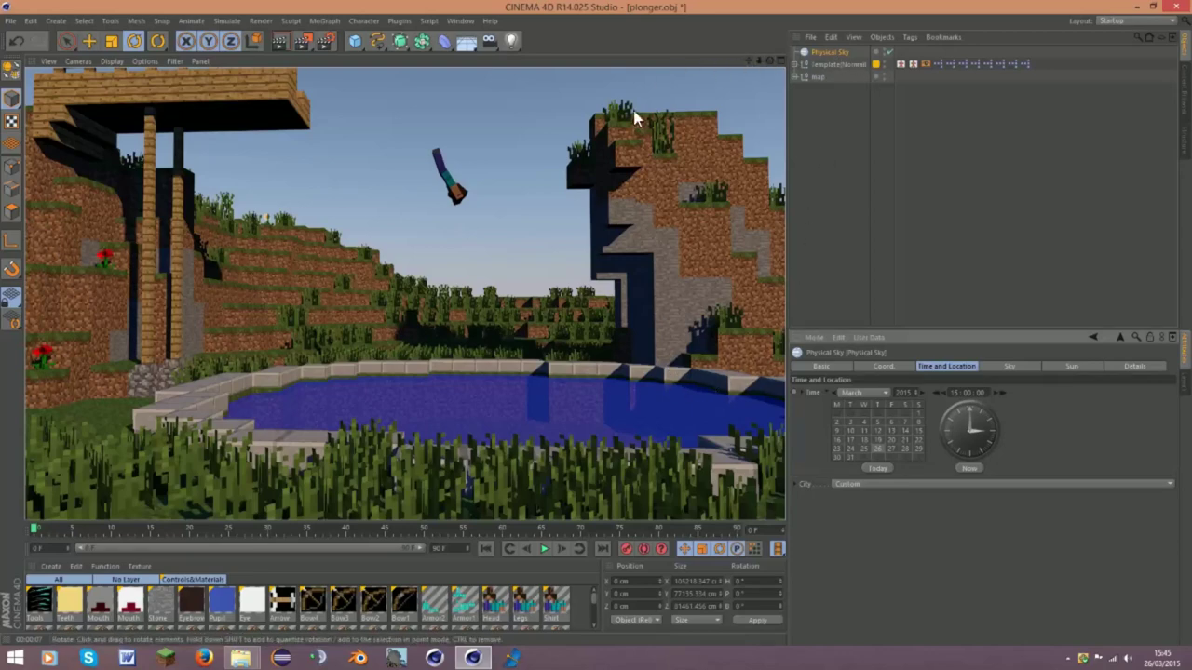
left_click(428, 126)
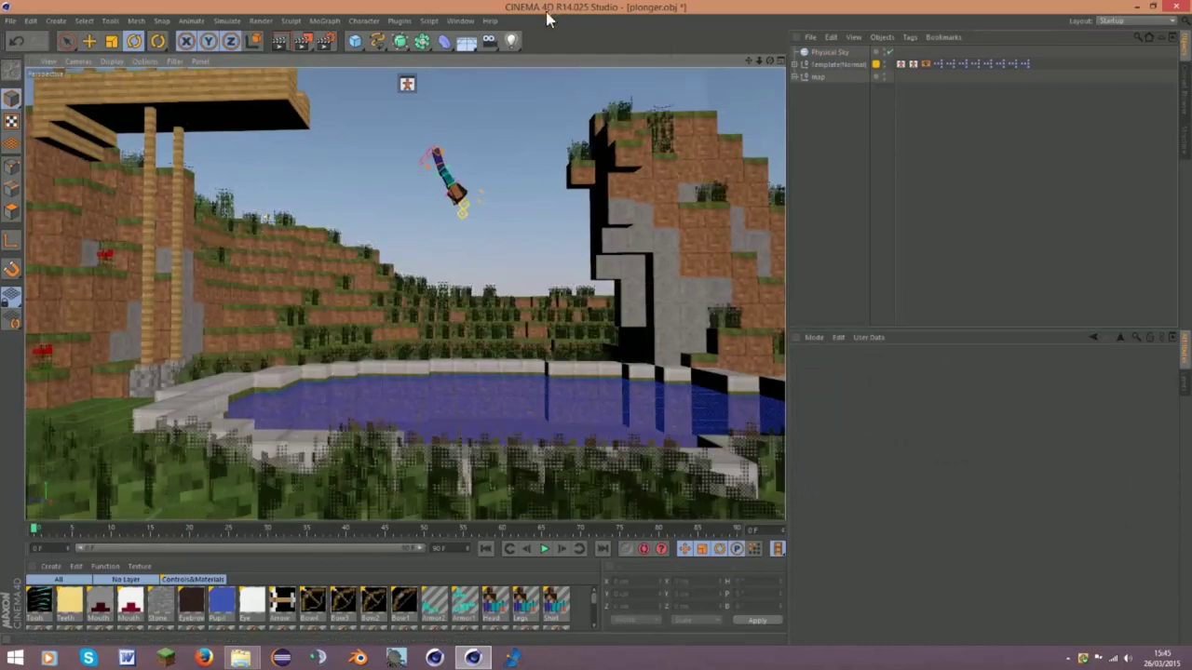
Create a camera, look through it, and move it forward toward the grass
left_click(489, 41)
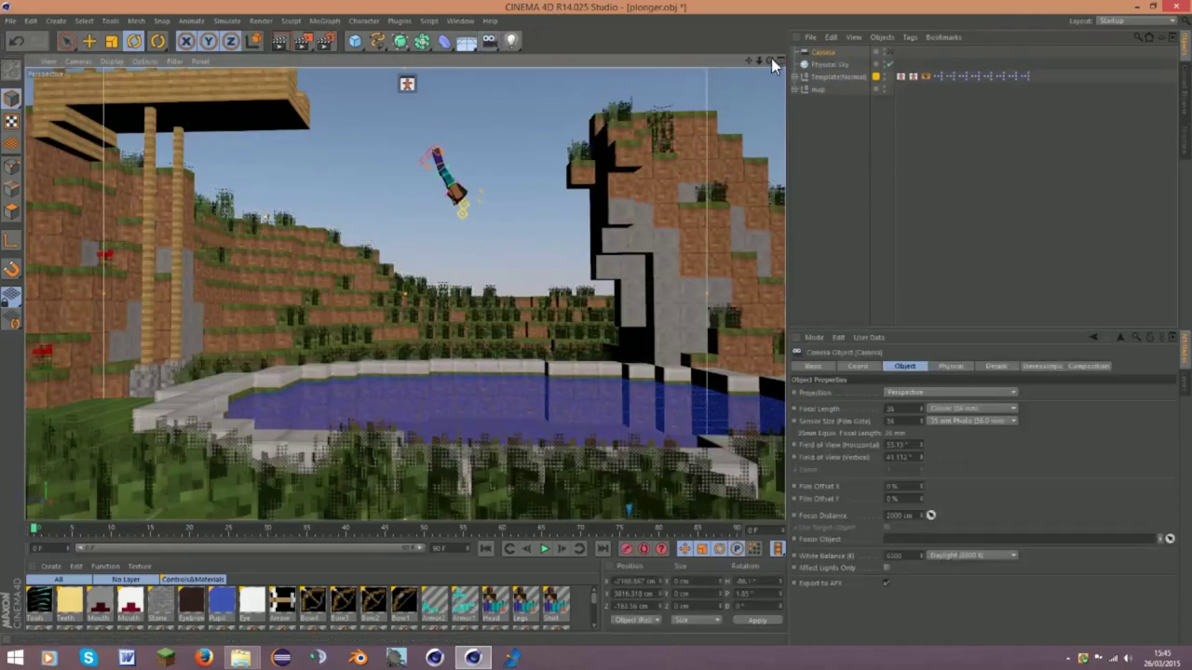
left_click_drag(769, 60, 735, 61)
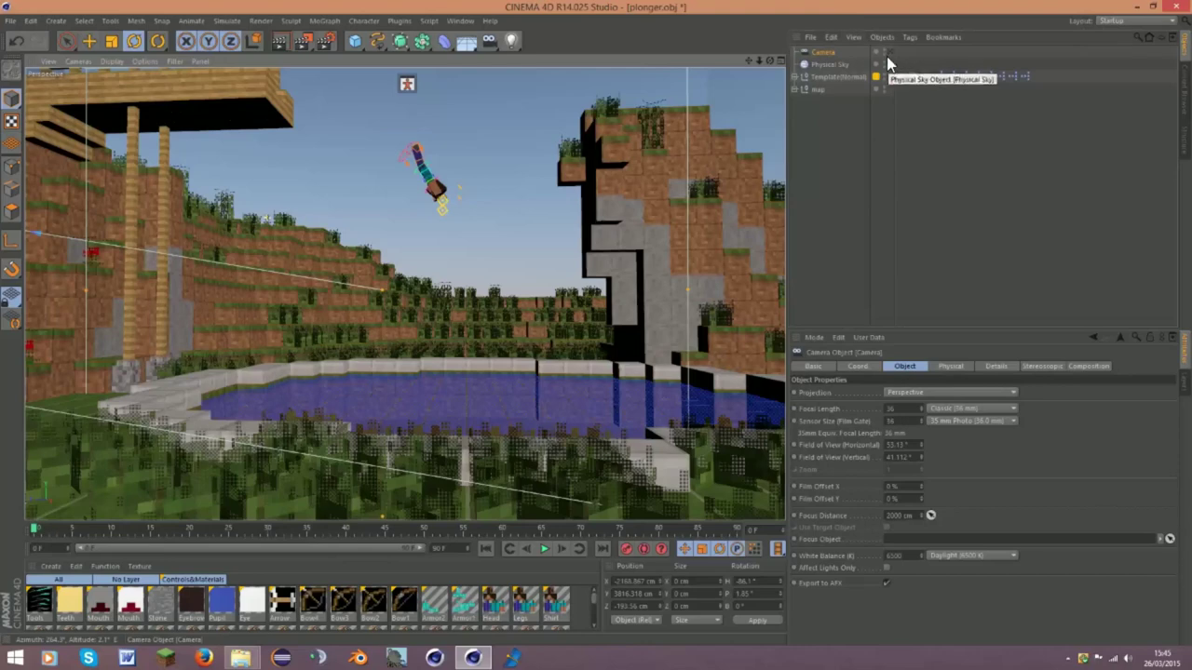
left_click(886, 53)
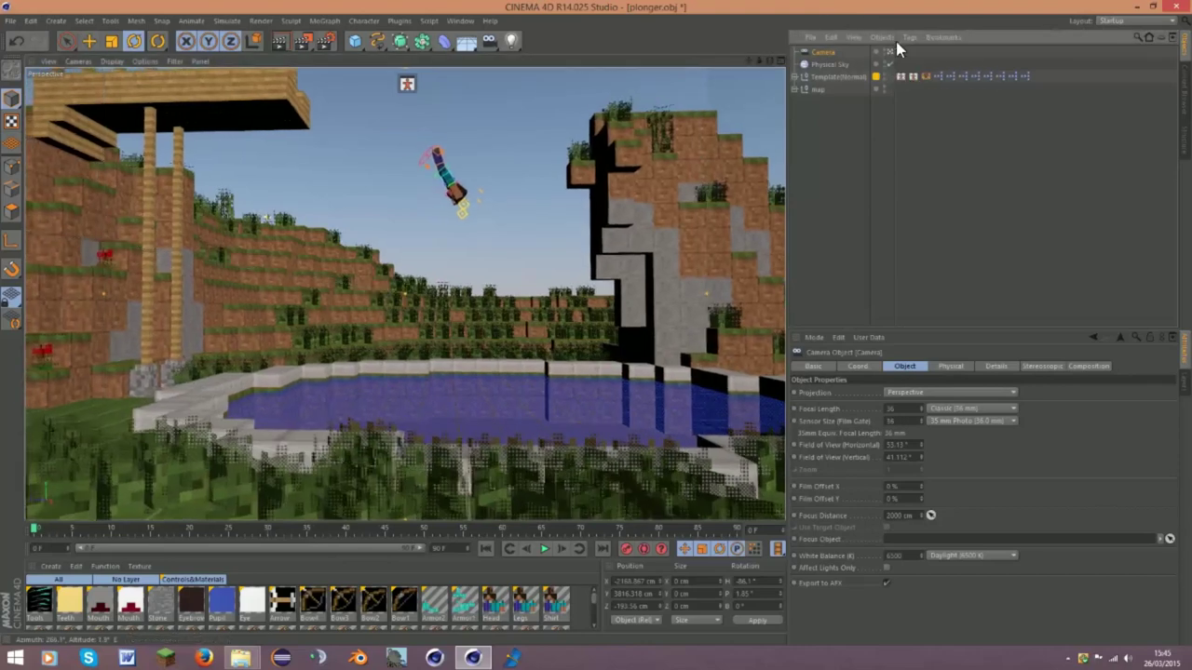
left_click_drag(770, 61, 770, 111)
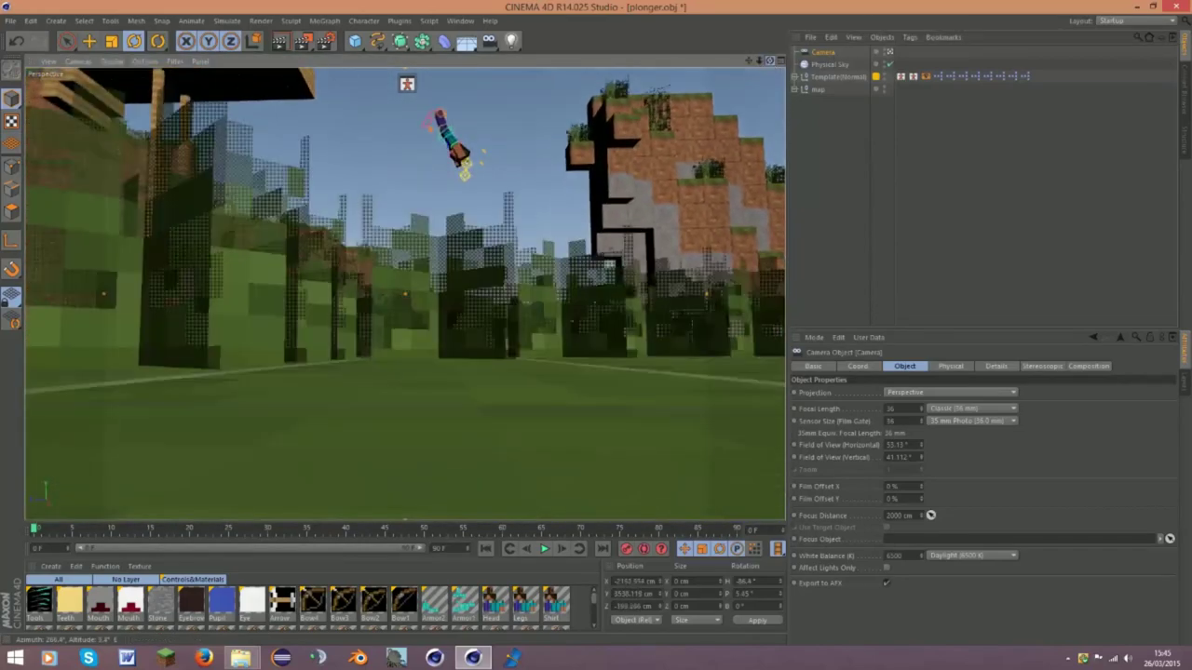
mouse_move(770, 61)
left_mouse_down()
mouse_move(770, 94)
mouse_move(748, 59)
mouse_move(760, 65)
left_mouse_up()
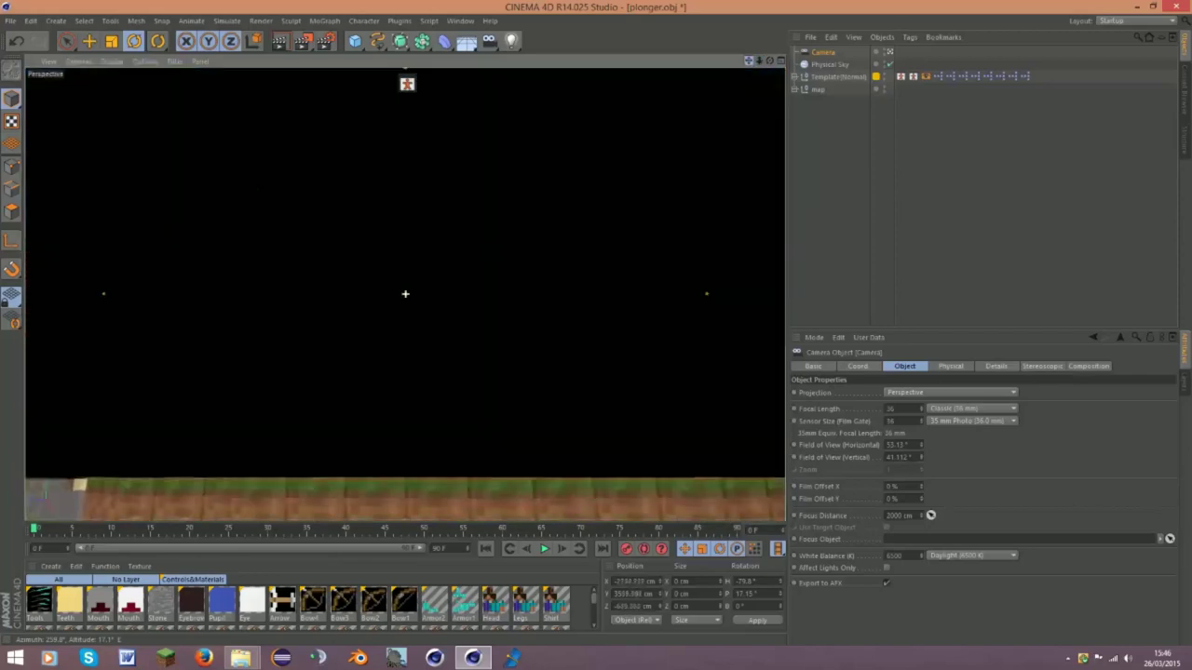
Frame a low upward shot of the diver between platform and cliff, then preview the render
mouse_move(760, 65)
left_mouse_down()
mouse_move(749, 61)
mouse_move(771, 60)
left_mouse_up()
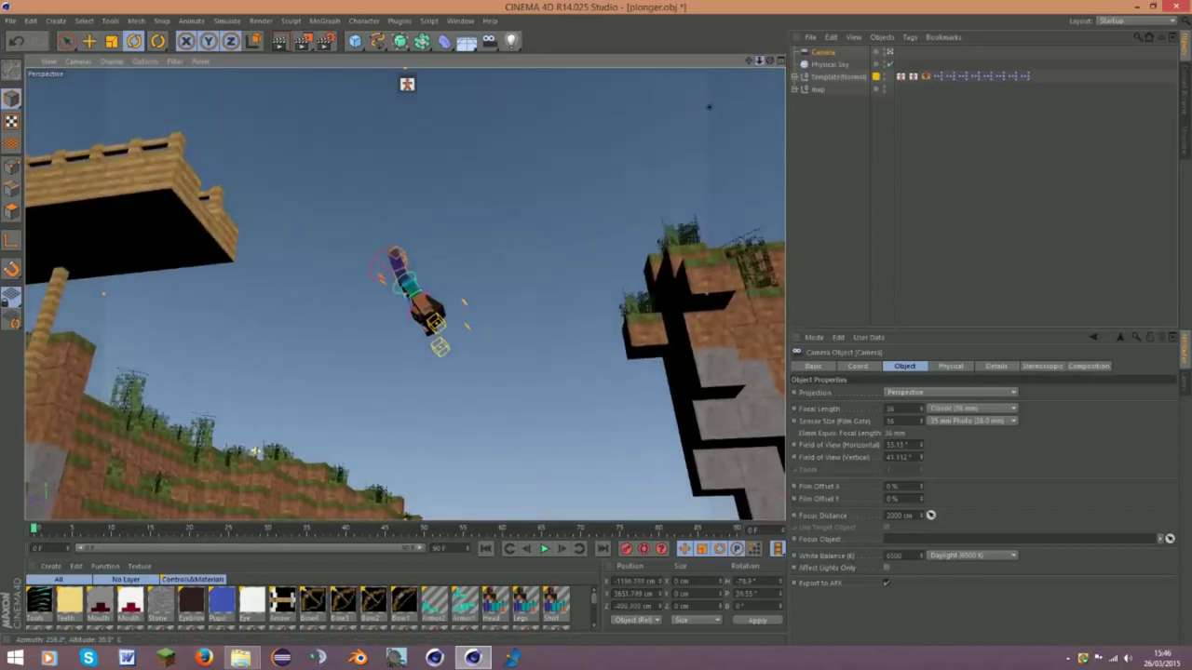
left_click_drag(758, 63, 758, 63)
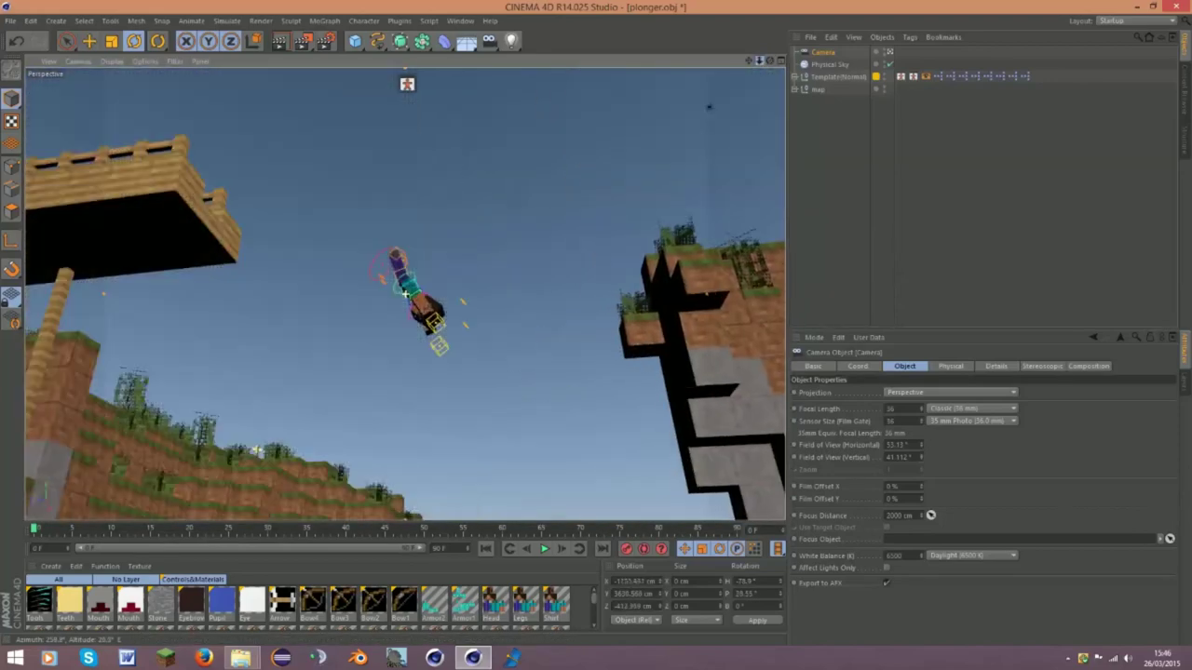
mouse_move(760, 61)
left_mouse_down()
mouse_move(769, 58)
mouse_move(749, 60)
mouse_move(773, 69)
mouse_move(759, 69)
left_mouse_up()
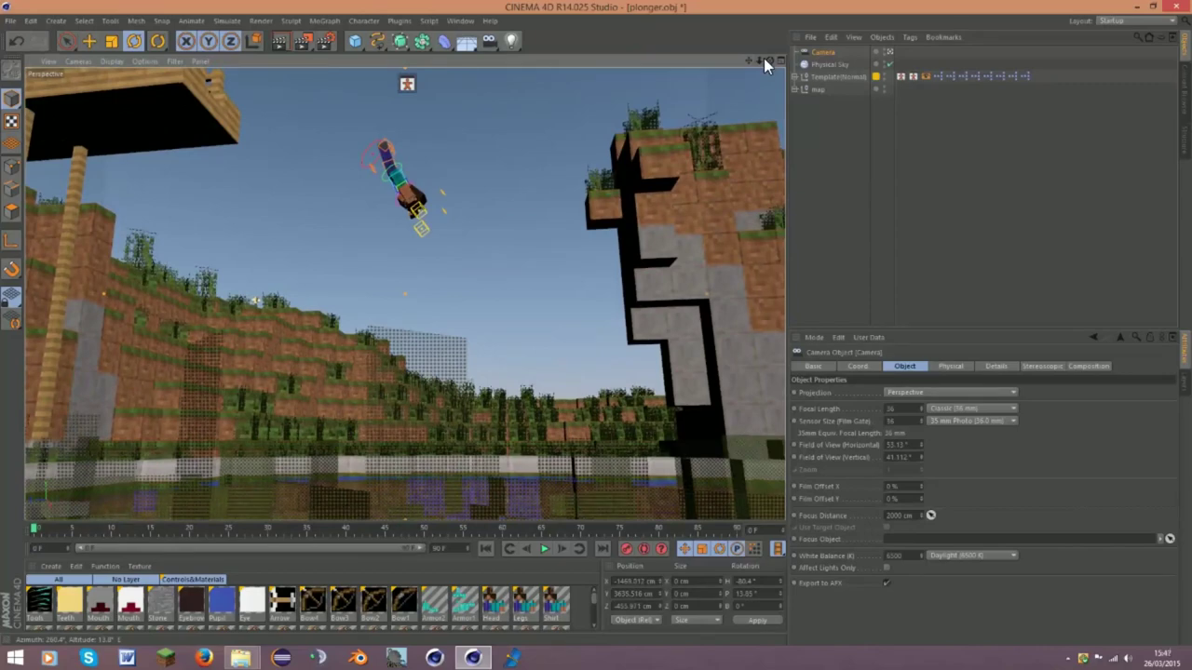
left_click_drag(765, 57, 766, 57)
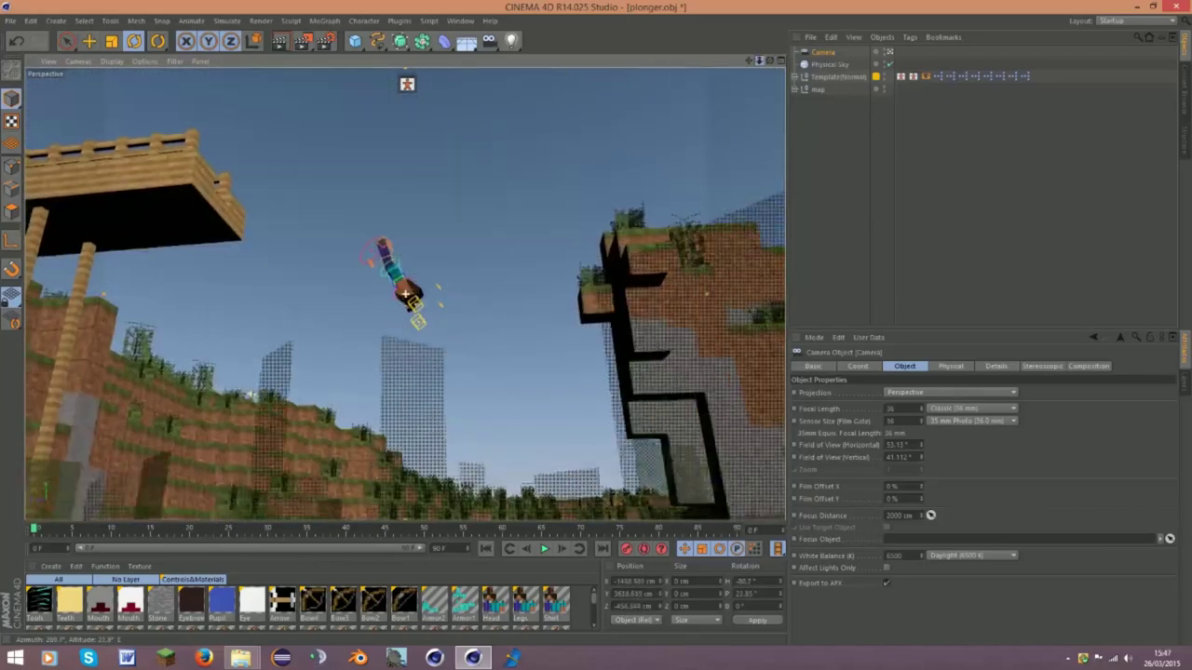
left_click_drag(748, 59, 744, 61)
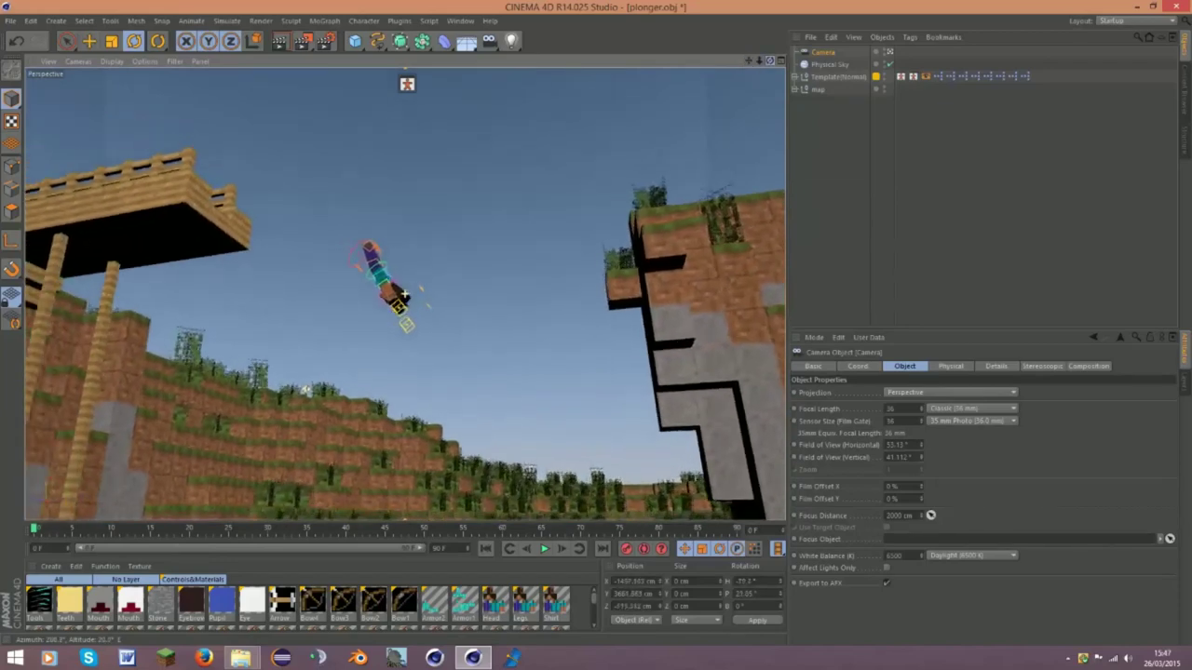
mouse_move(769, 59)
left_mouse_down()
mouse_move(744, 62)
mouse_move(405, 295)
left_mouse_up()
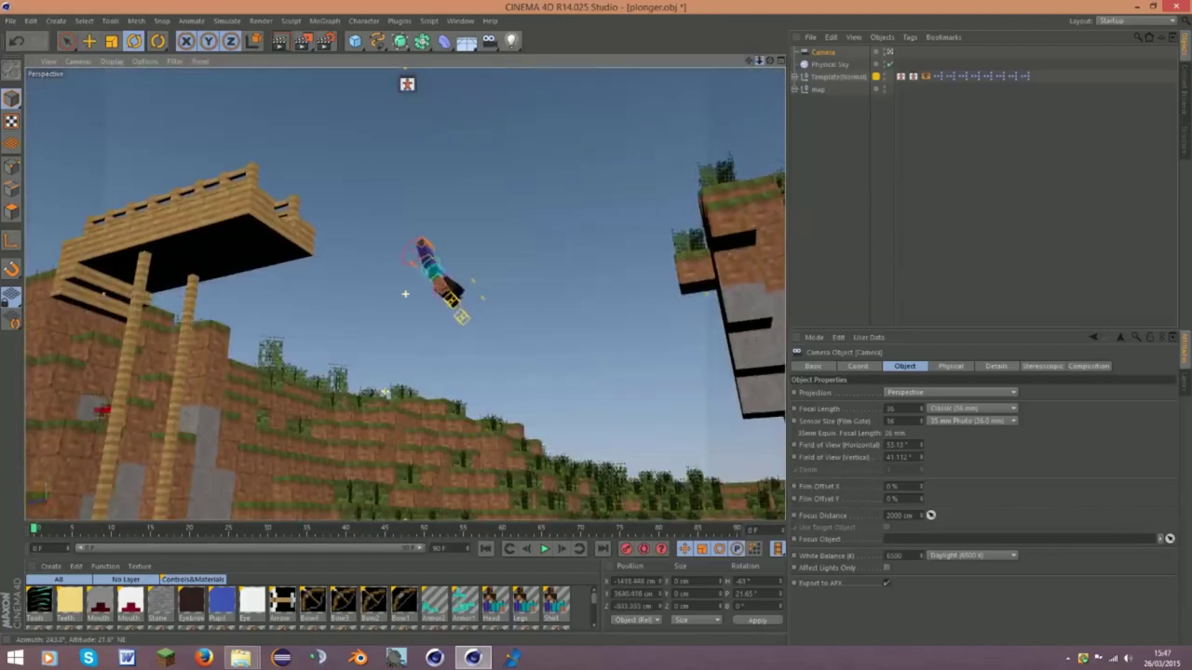
left_click_drag(759, 59, 759, 57)
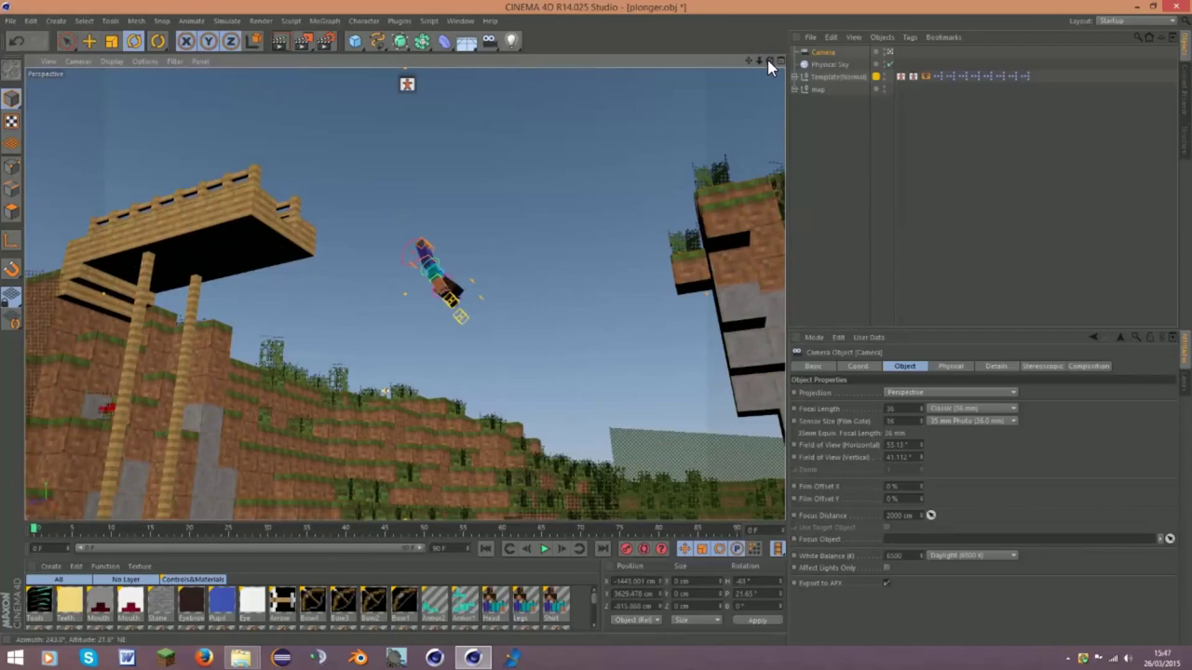
left_click(281, 40)
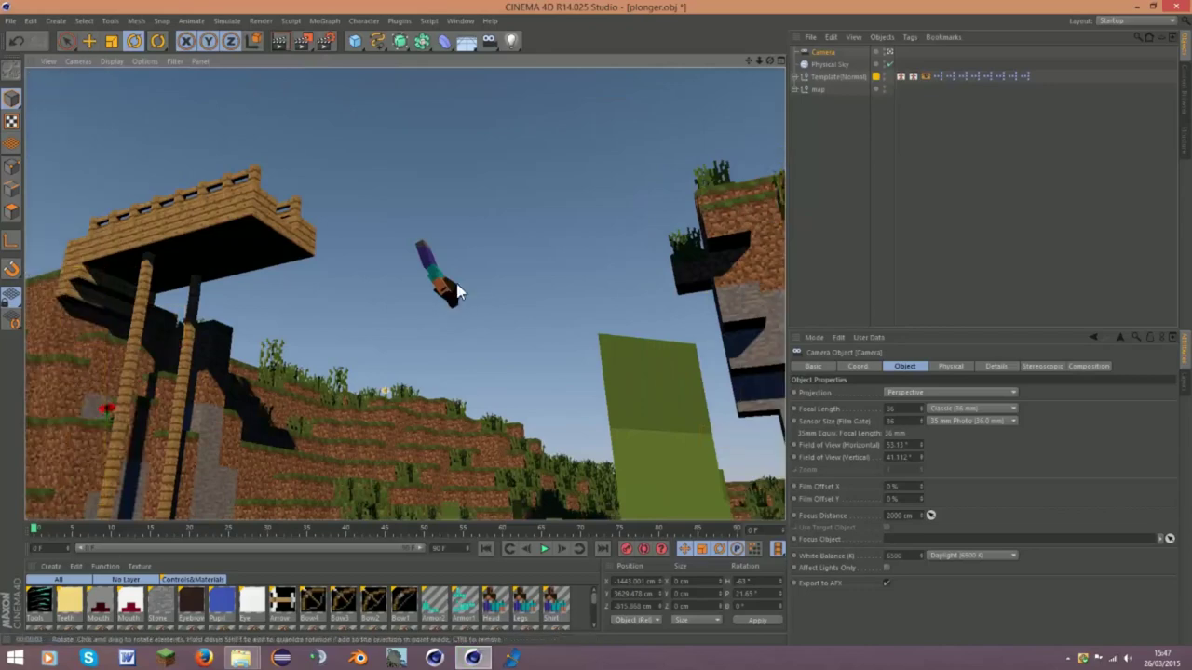
Orbit down to a low, nearly edge-on angle taking in the whole pond beneath the diver
left_click(506, 264)
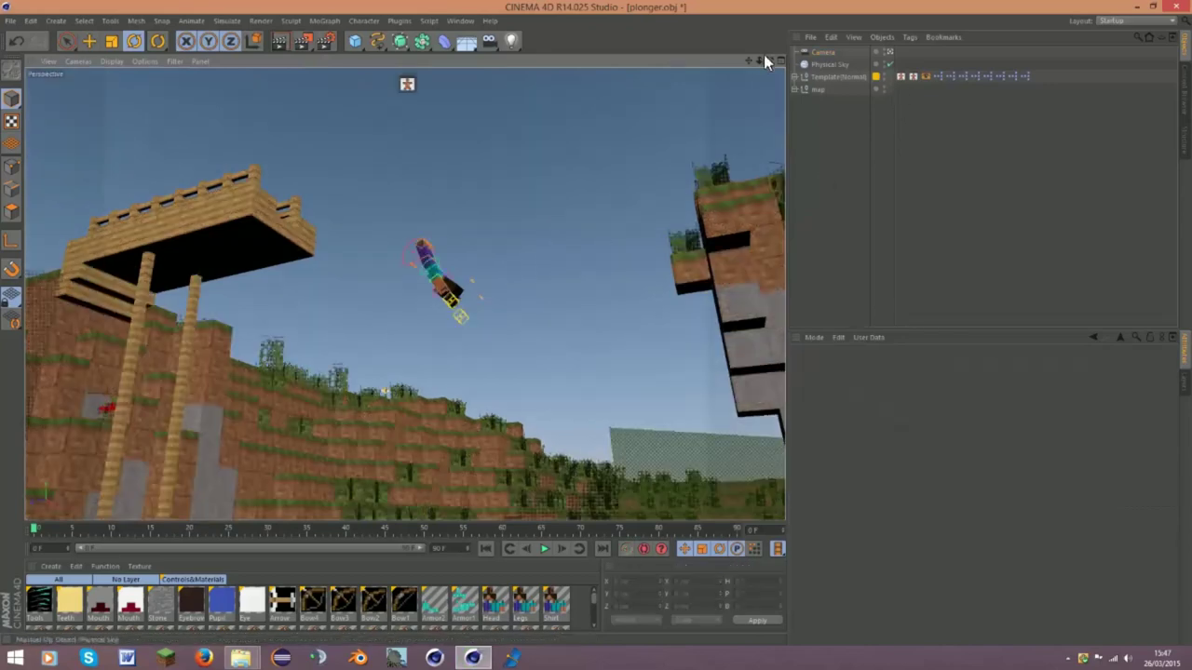
left_click_drag(770, 60, 405, 294)
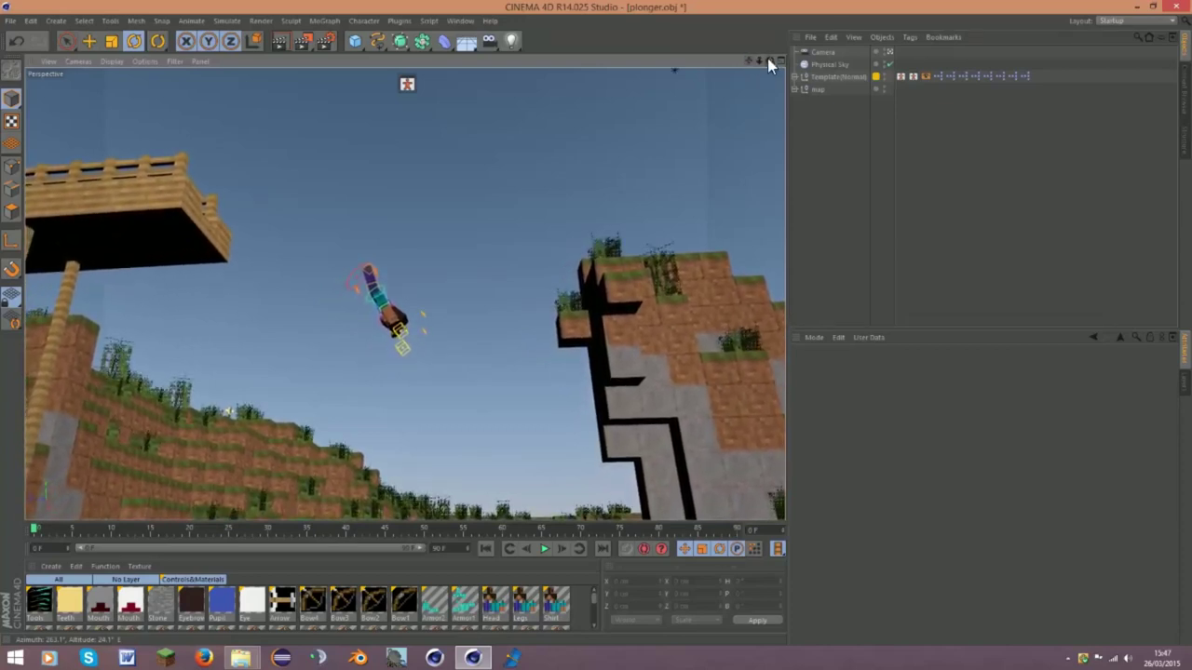
left_click_drag(770, 59, 752, 61)
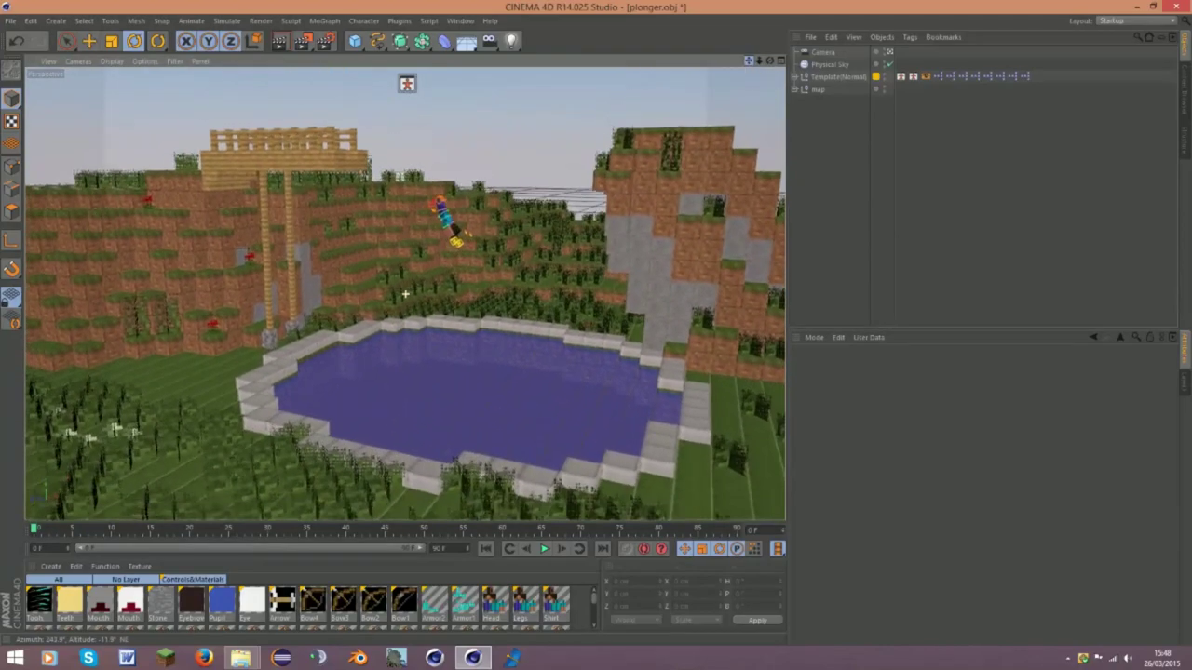
mouse_move(767, 58)
left_mouse_down()
mouse_move(754, 62)
mouse_move(761, 71)
mouse_move(745, 65)
left_mouse_up()
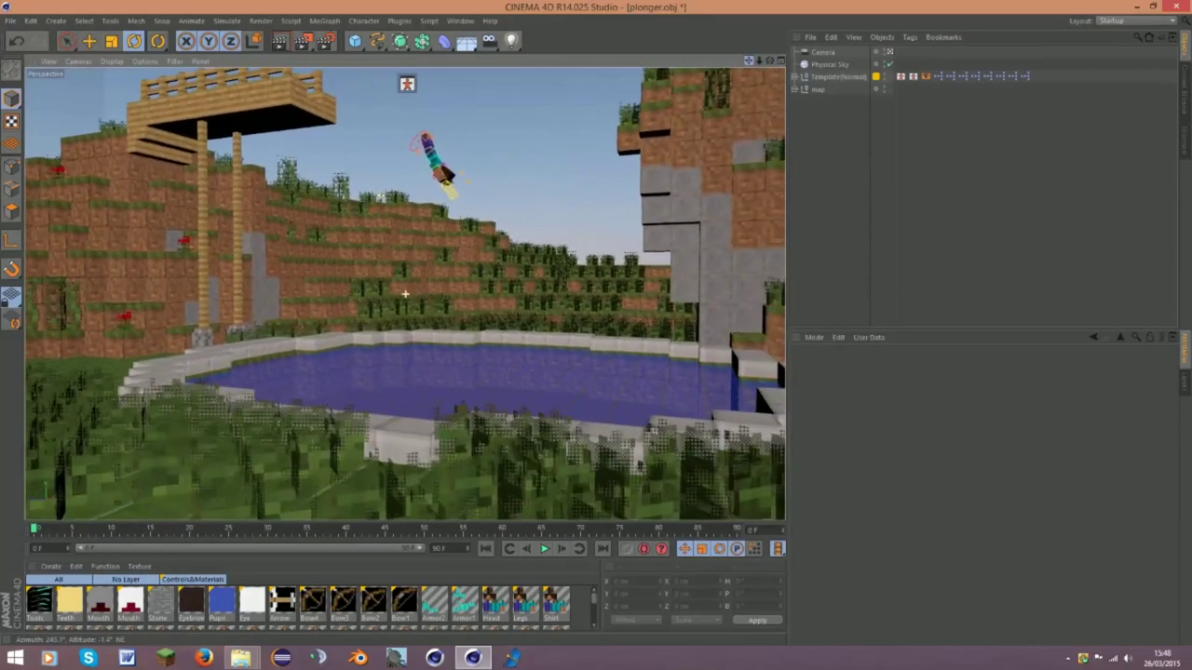
left_click(281, 41)
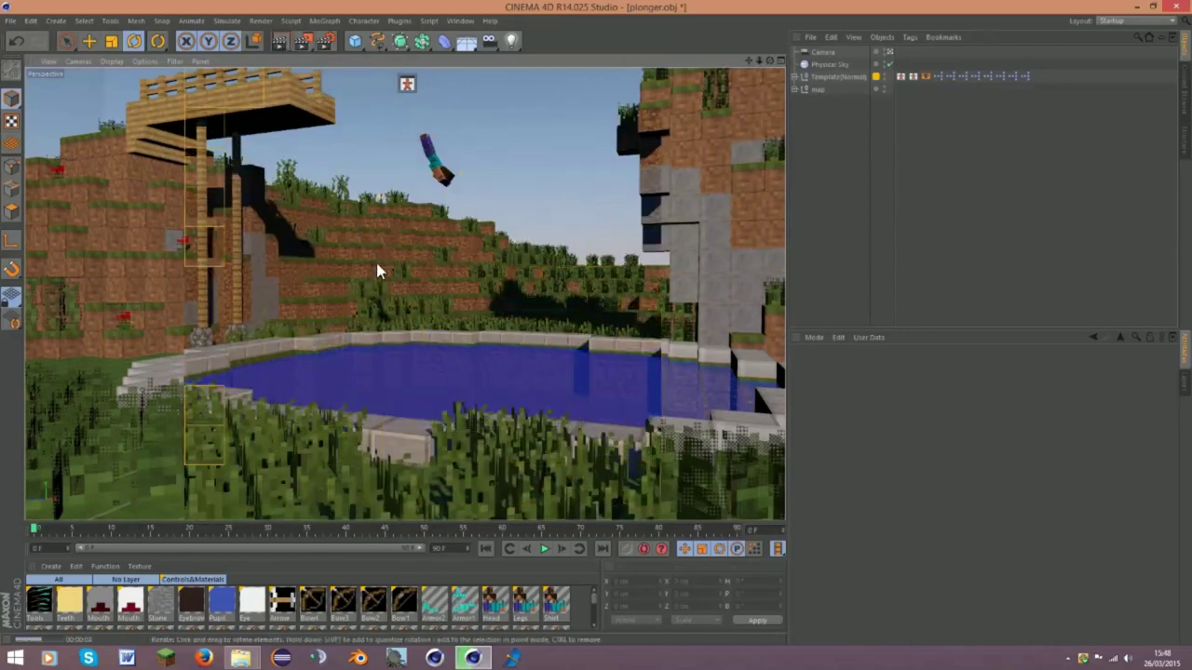
left_click(432, 332)
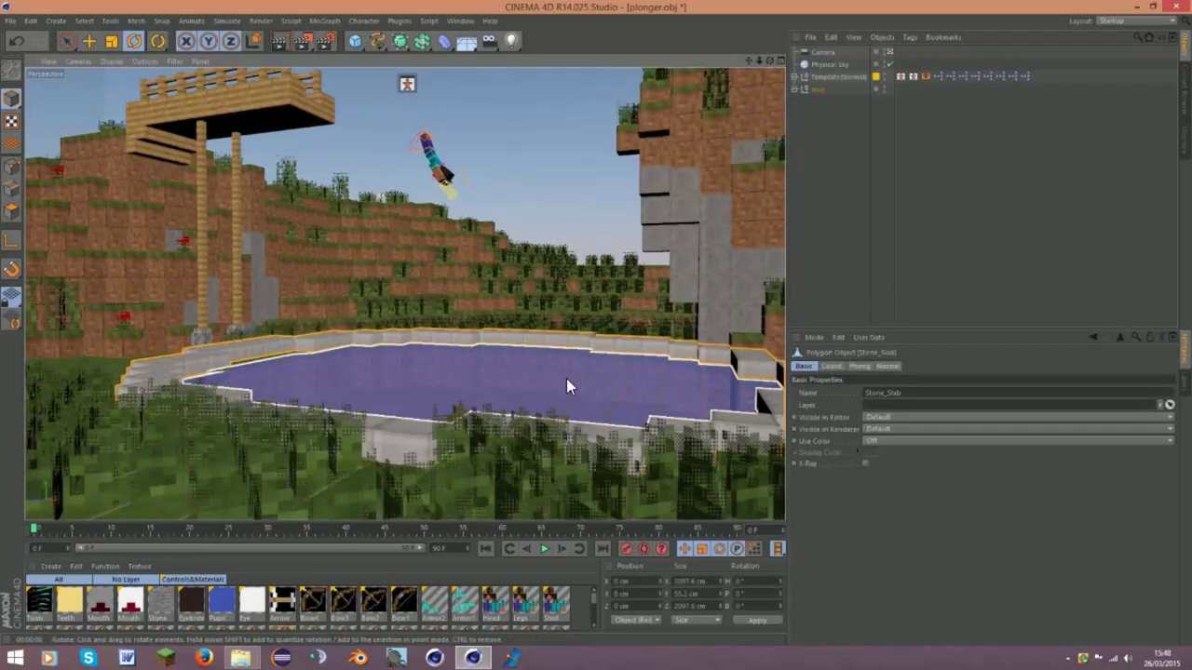
Open the Head material and look through its Color, Alpha and Specular channels
double_click(493, 605)
left_click(205, 314)
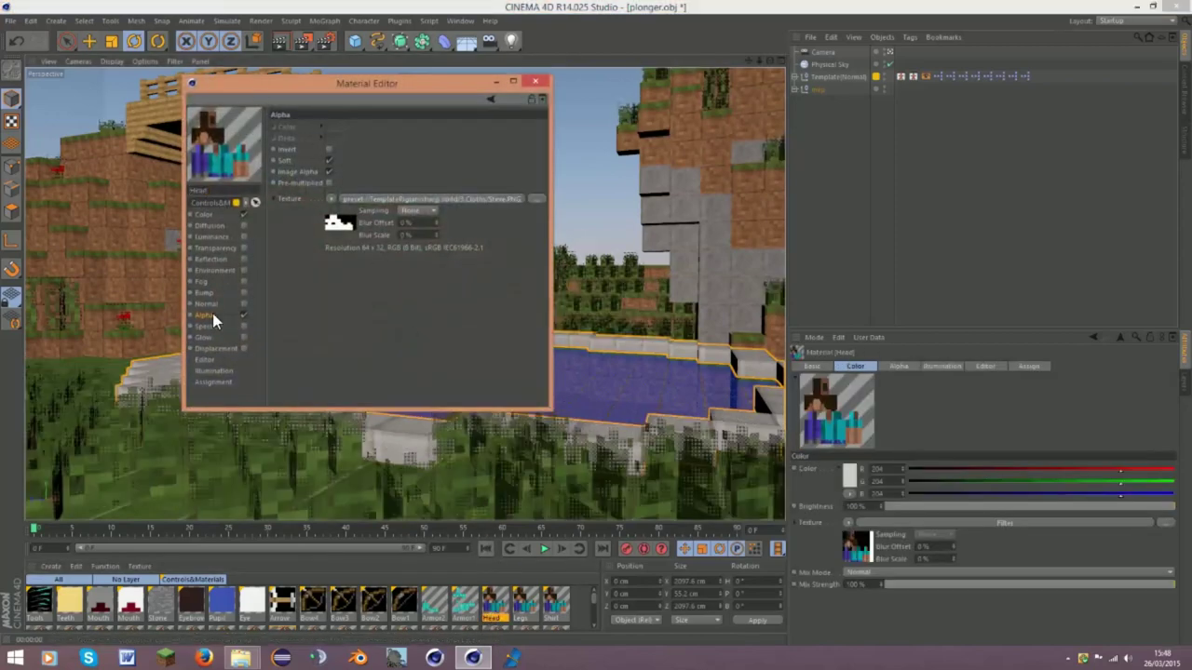
left_click(218, 214)
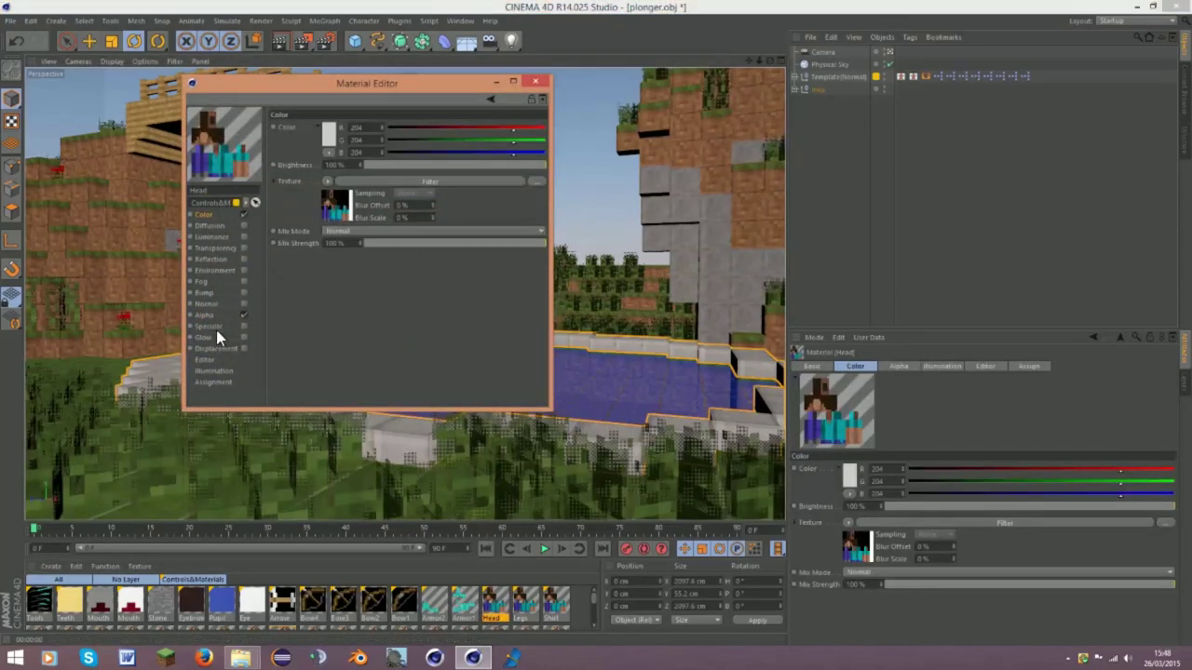
left_click(205, 315)
left_click(216, 214)
left_click(212, 315)
left_click(216, 214)
left_click(214, 315)
left_click(209, 326)
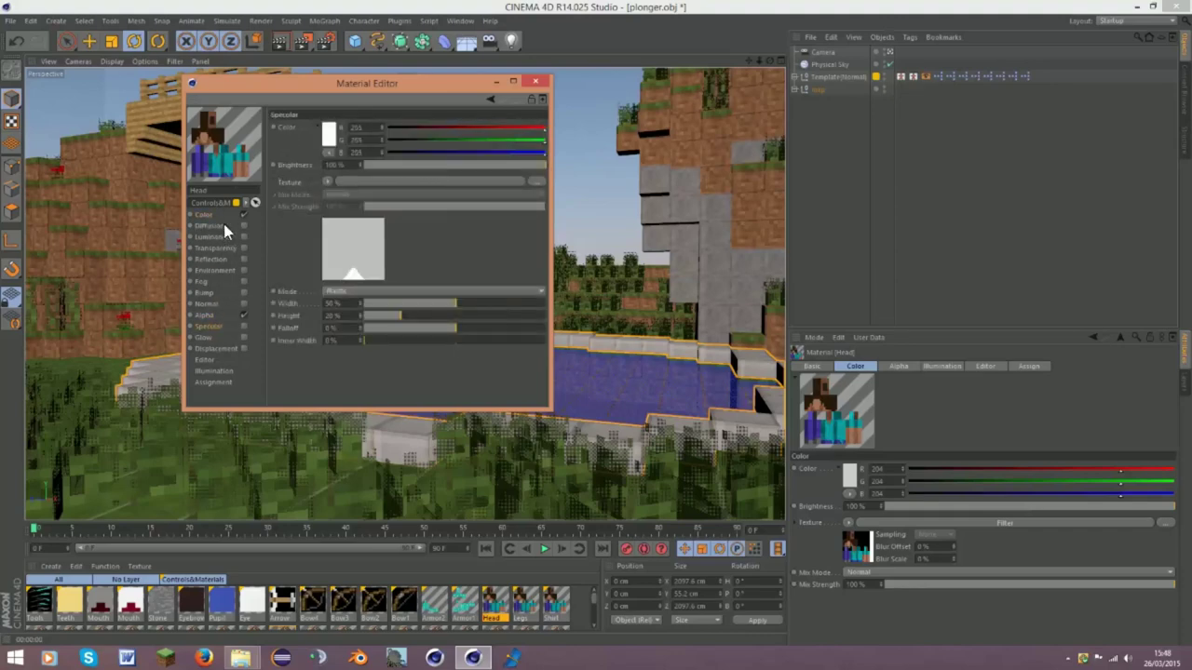
left_click(203, 317)
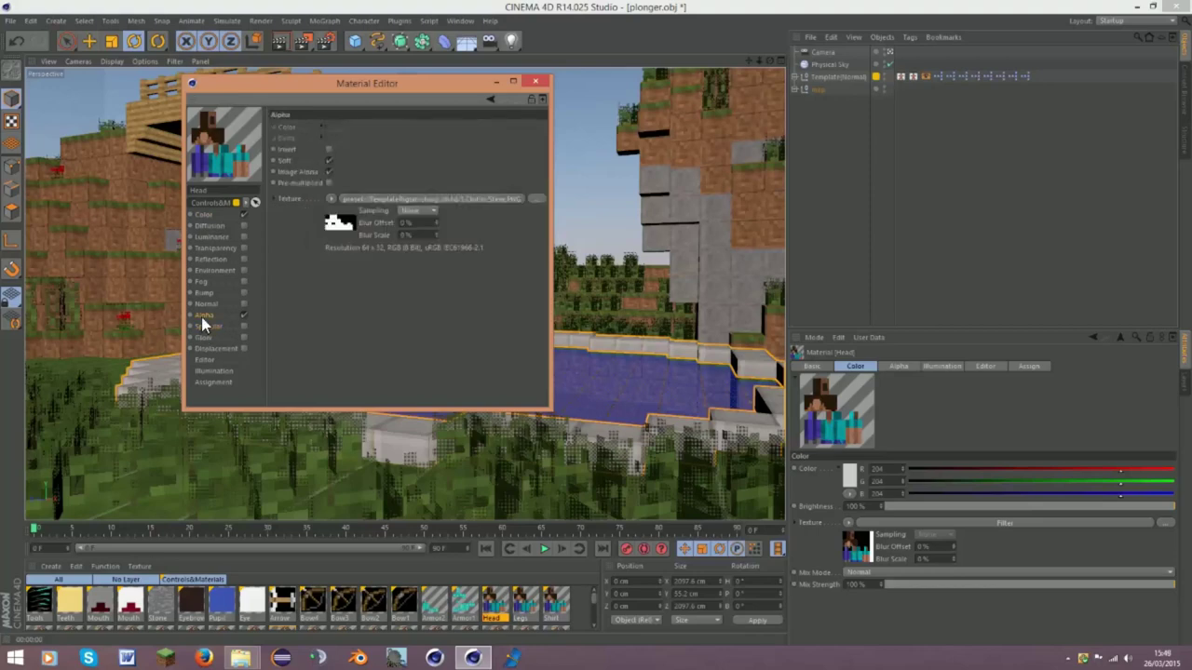
left_click(231, 215)
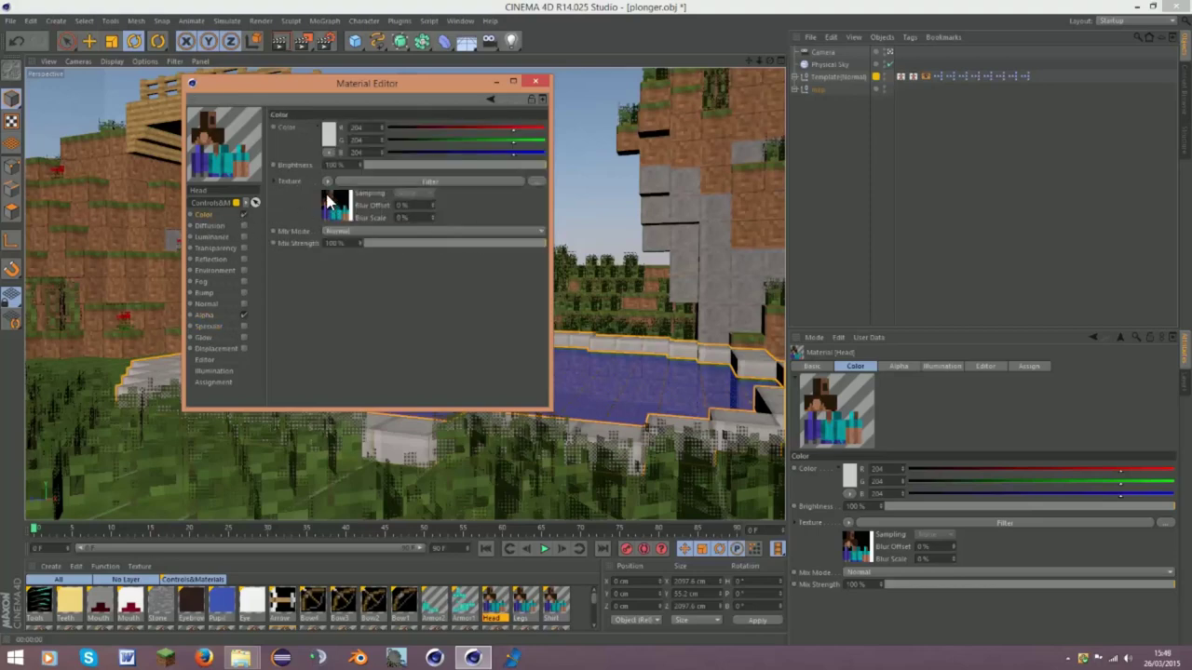
Load unnamed.png from the debut folder as the Head's colour texture, with sampling set to None
left_click(327, 180)
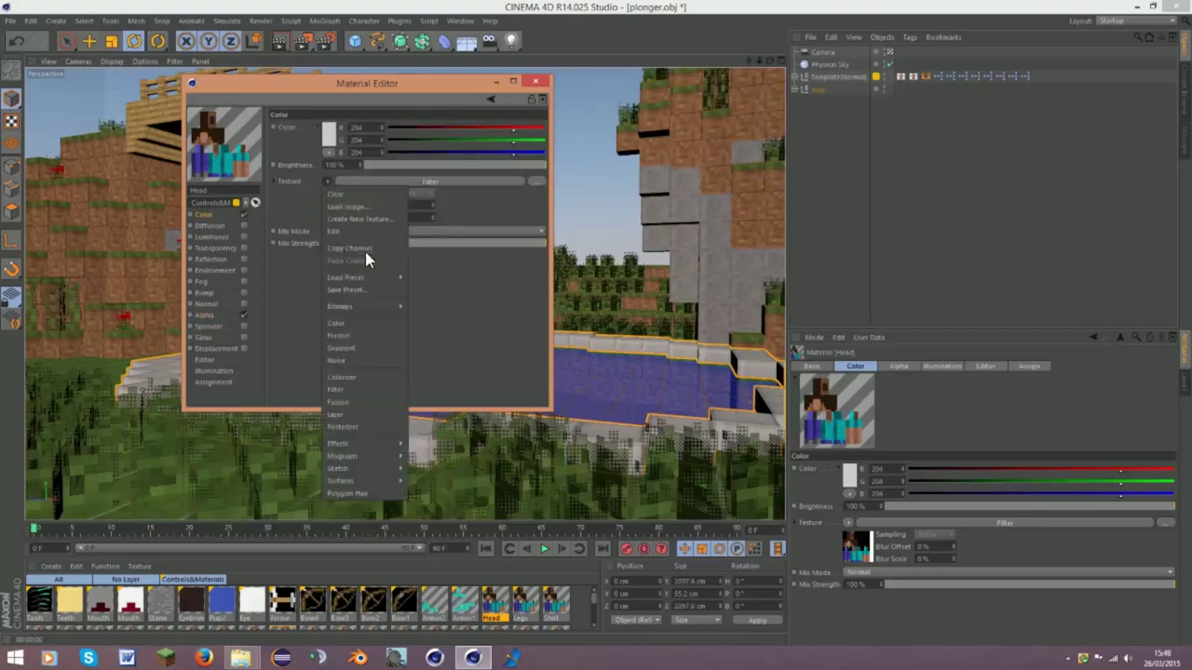
left_click(361, 205)
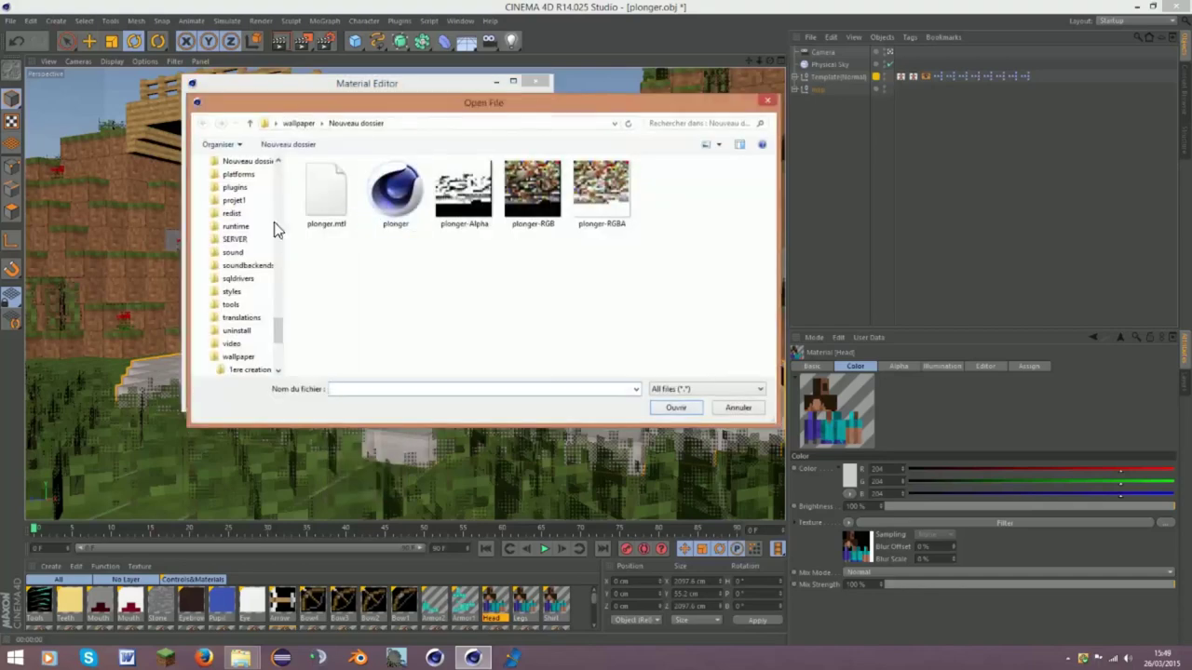
left_click_drag(278, 337, 280, 358)
left_click(258, 318)
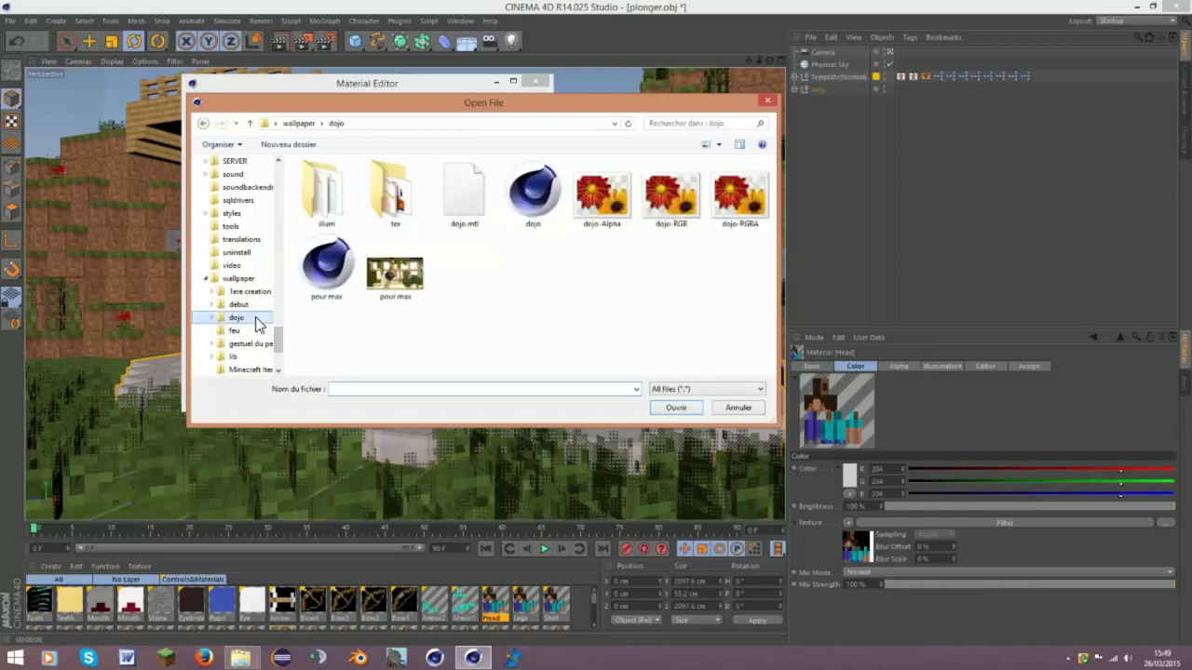
left_click(252, 330)
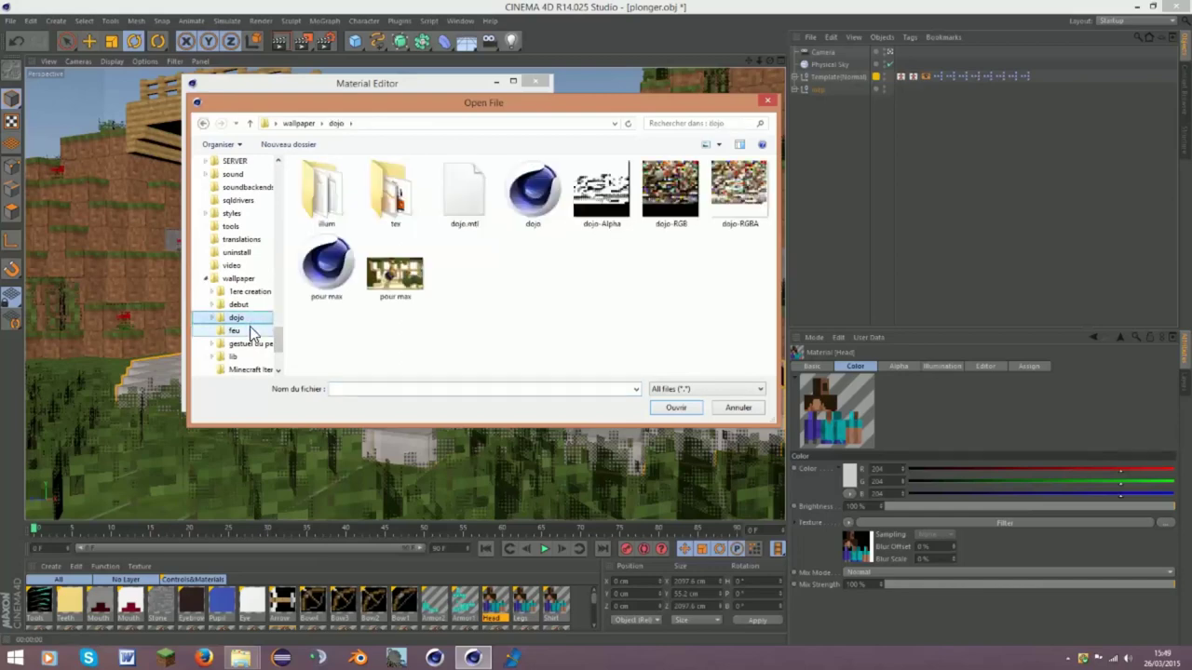
left_click(244, 305)
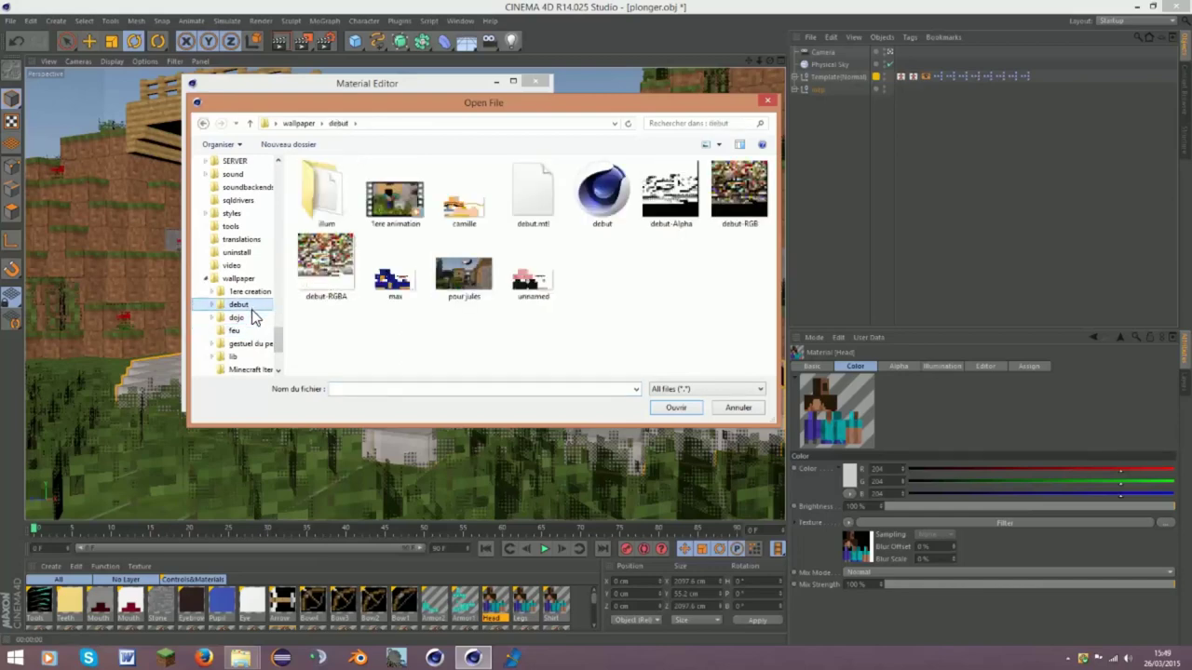
double_click(545, 281)
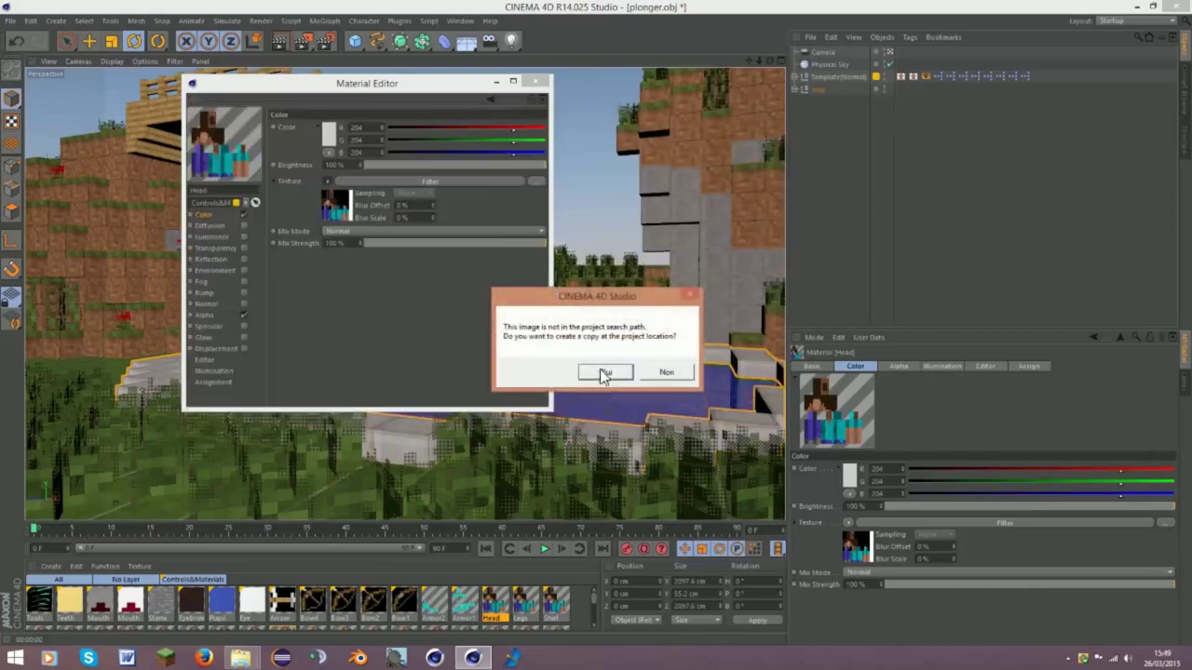
left_click(605, 372)
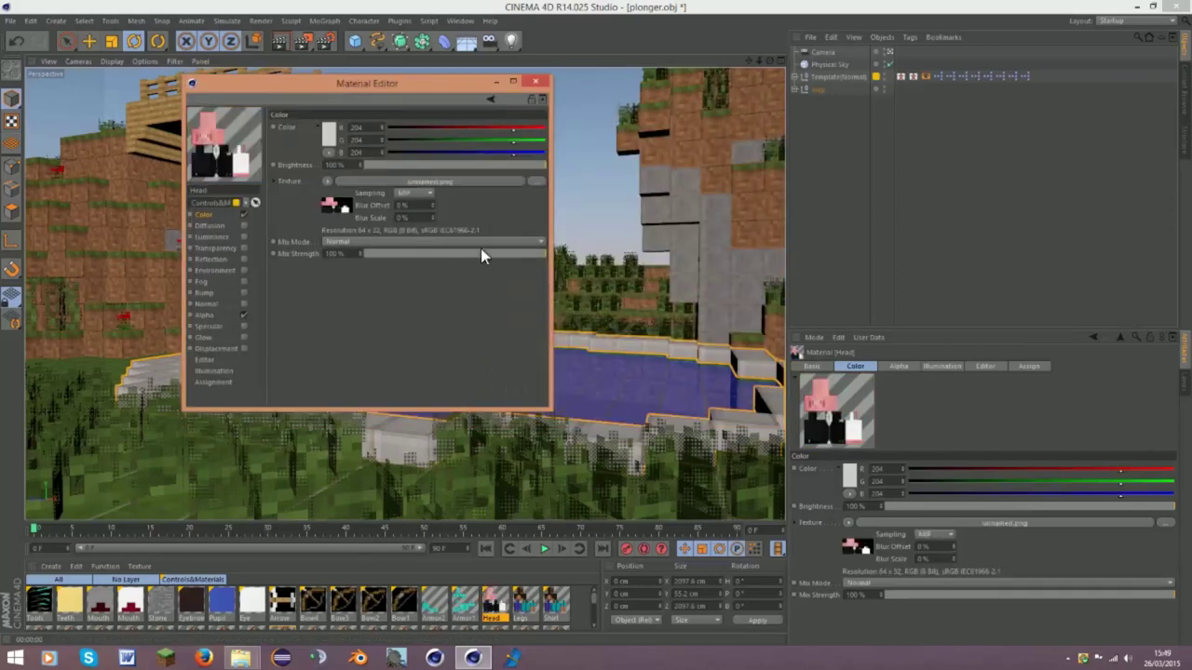
left_click(429, 194)
left_click(413, 207)
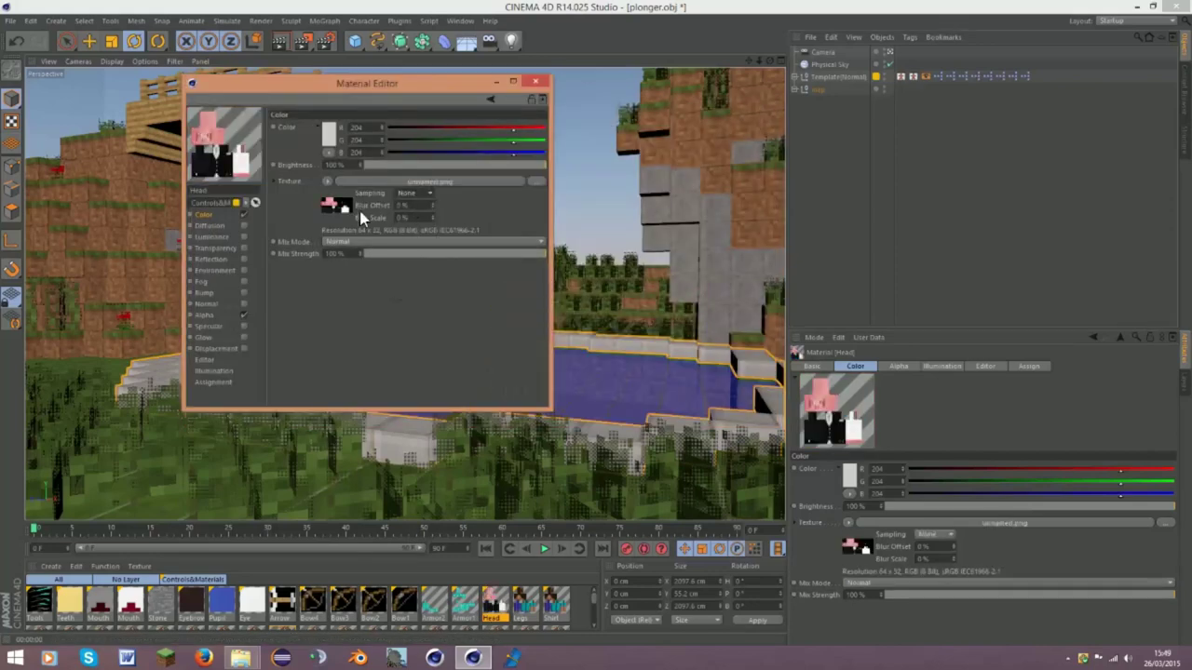
left_click(540, 79)
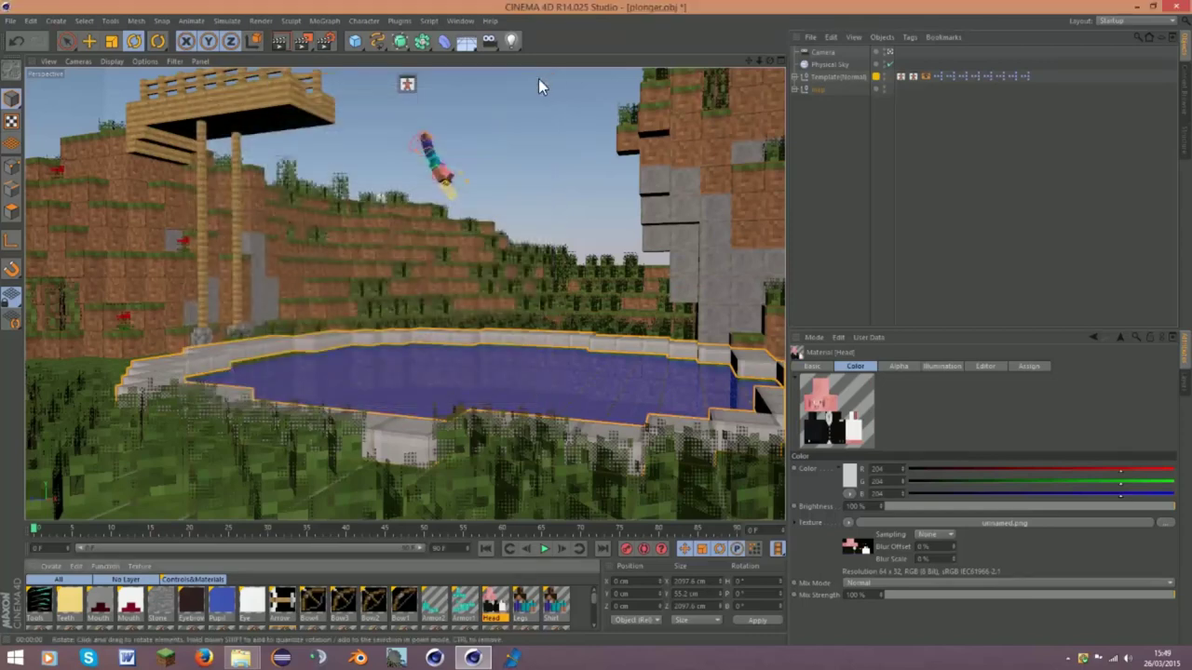
Give the Legs material the unnamed.png colour texture with sampling set to None
double_click(524, 603)
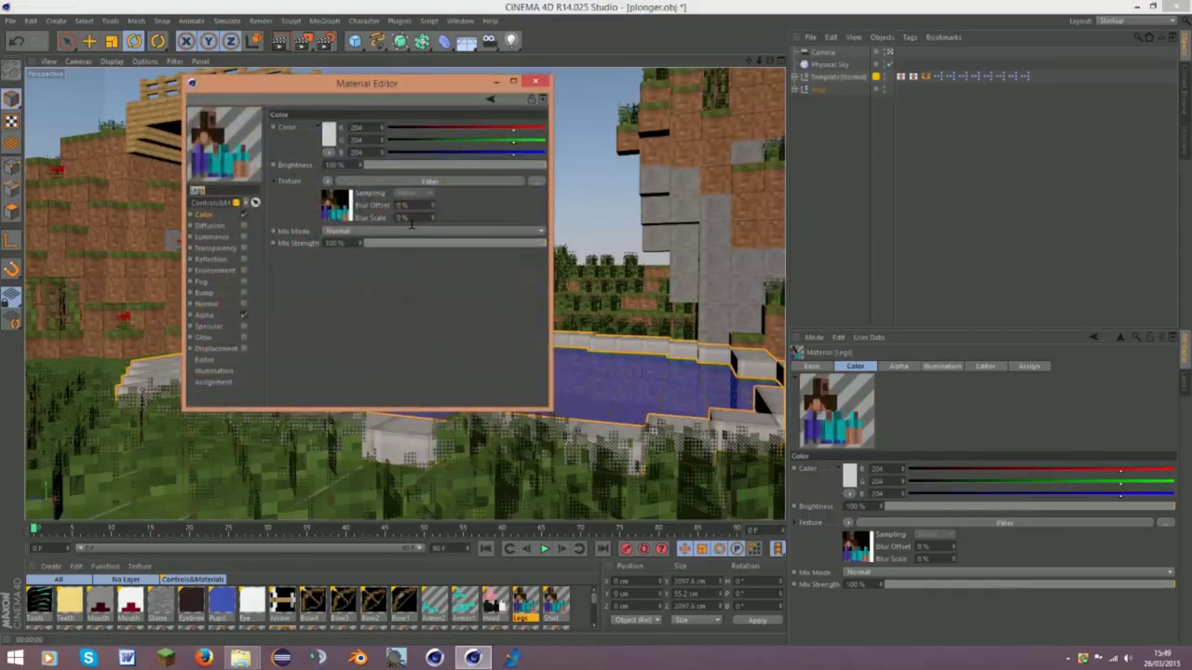
left_click(328, 188)
left_click(354, 209)
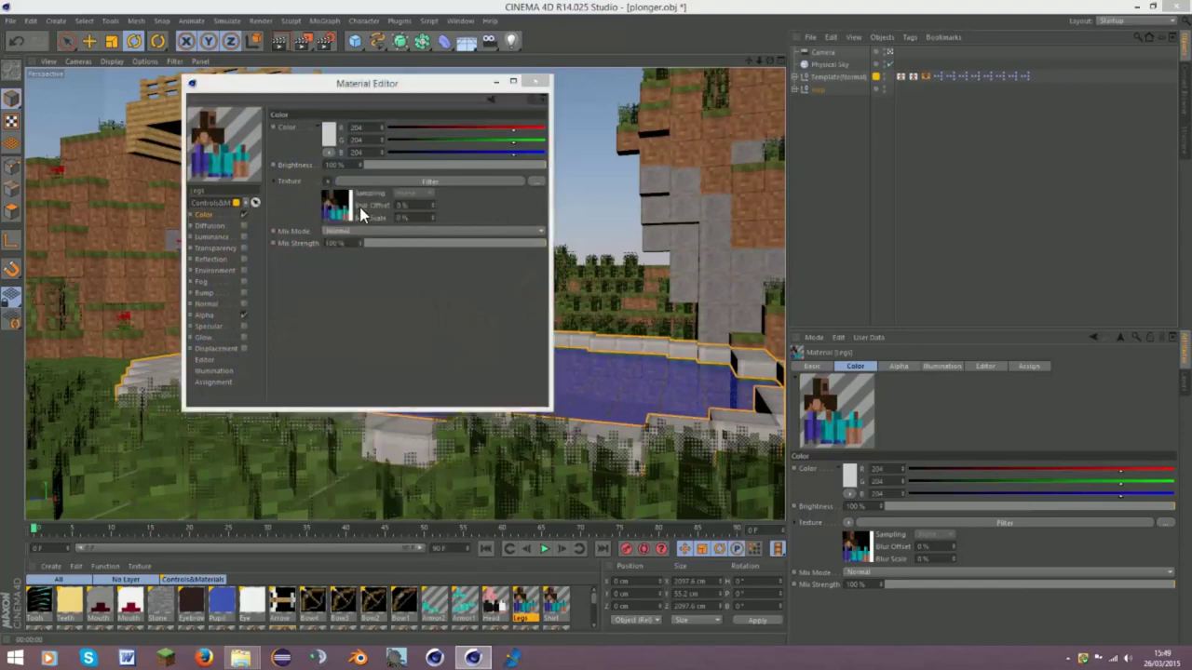
double_click(530, 257)
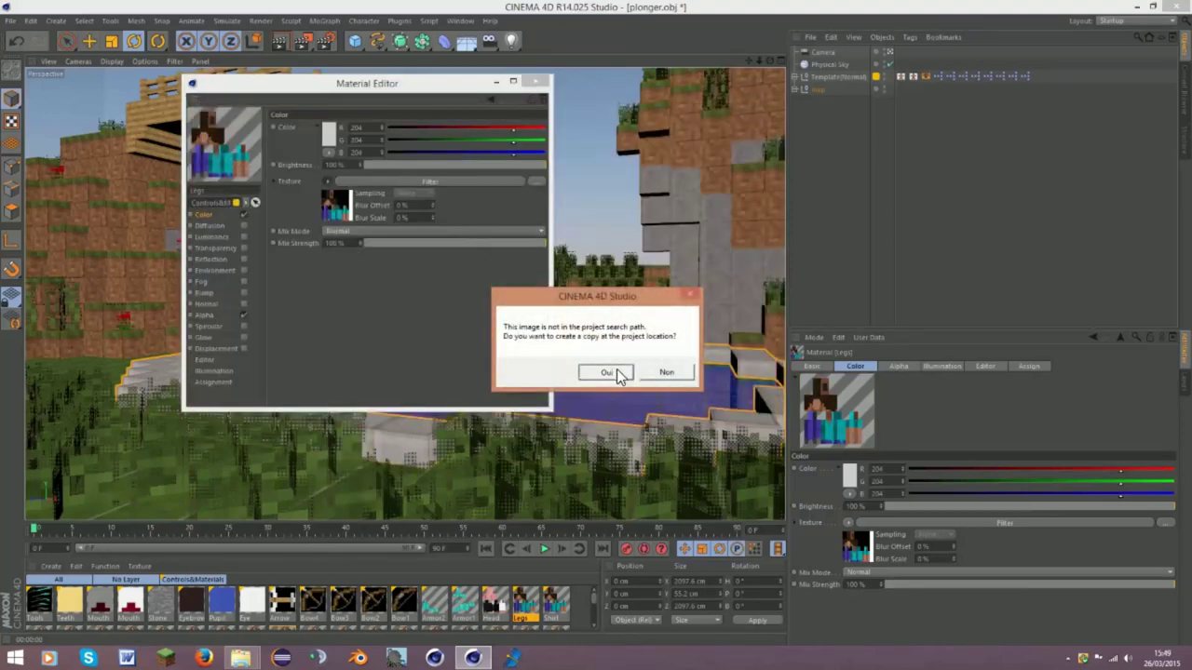
left_click(605, 371)
left_click(414, 192)
left_click(421, 207)
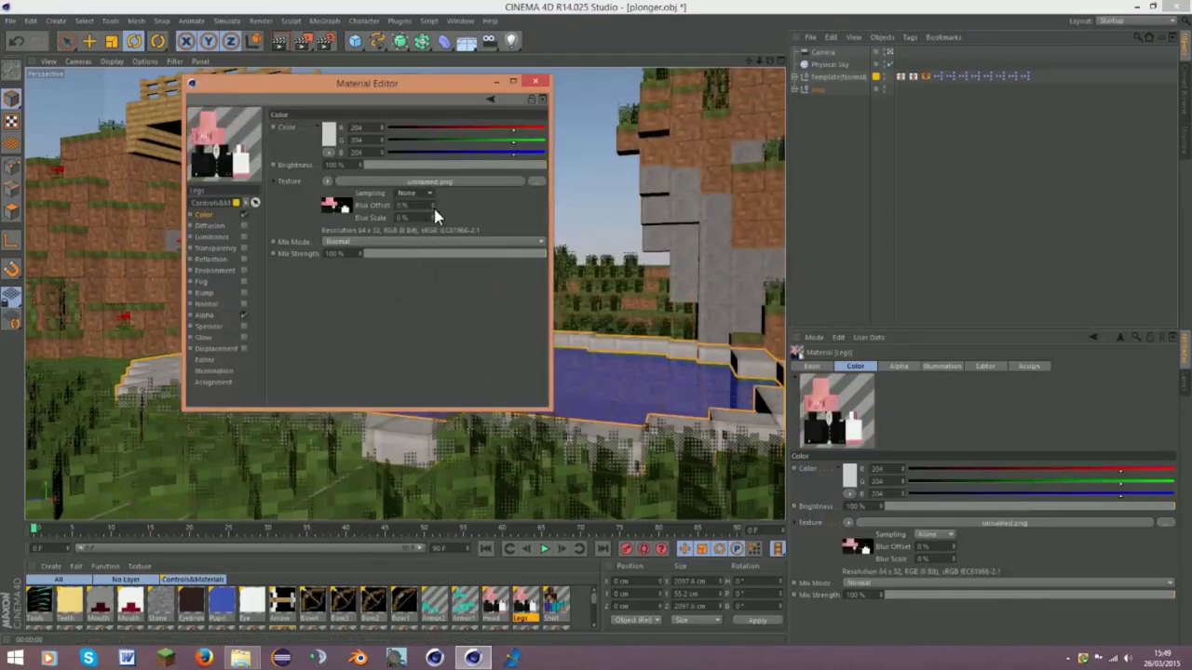
left_click(536, 81)
Give the Shirt material the unnamed.png texture with sampling None, then render the view
double_click(554, 604)
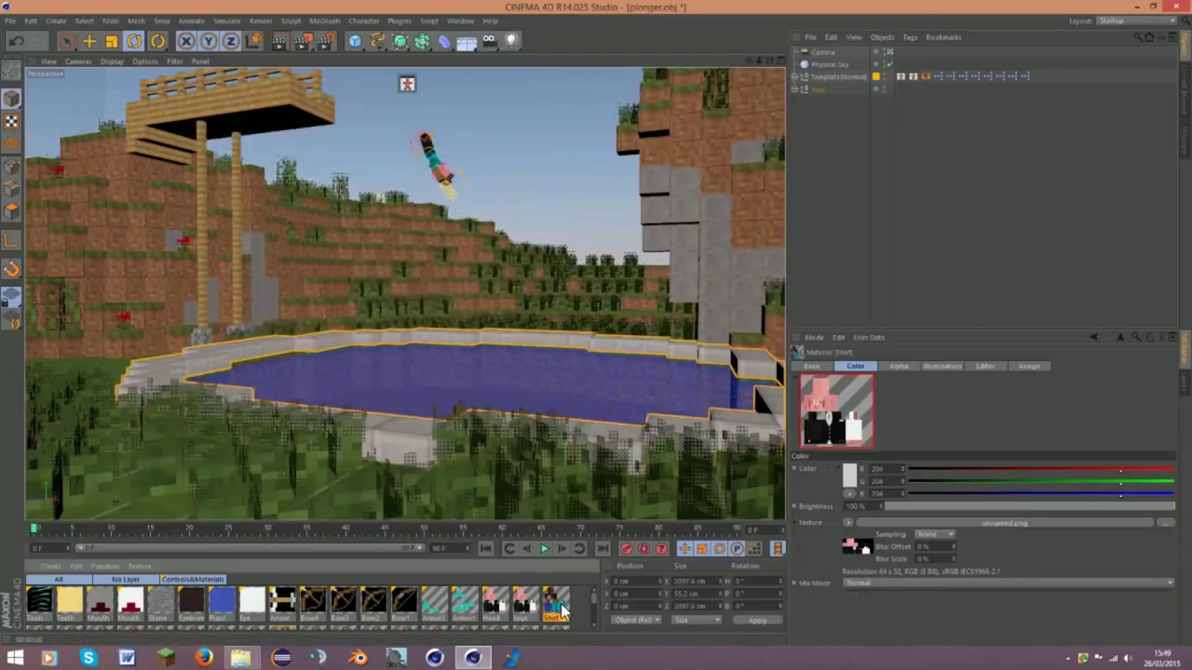
left_click(323, 182)
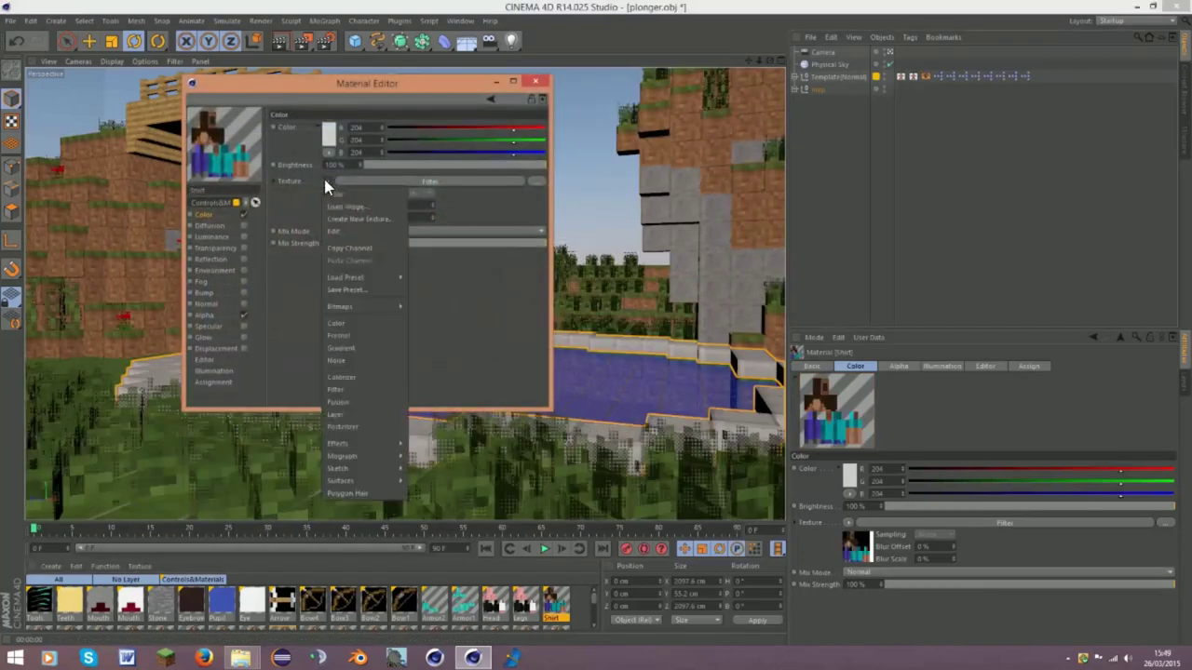
left_click(349, 210)
double_click(524, 279)
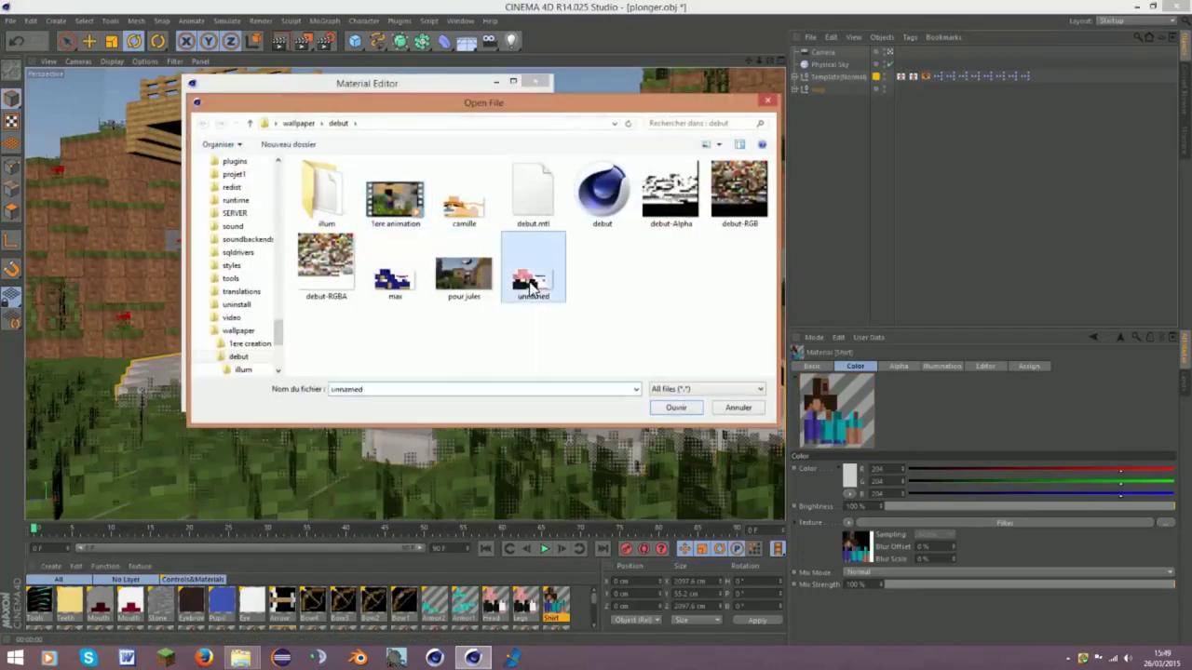
left_click(623, 373)
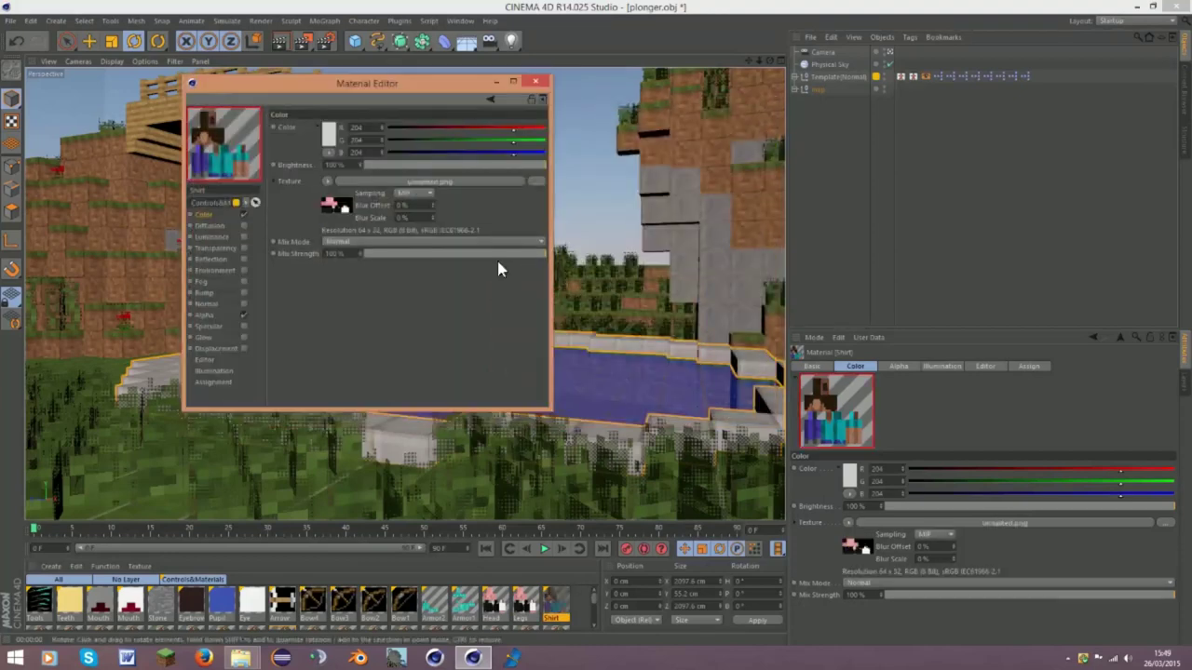
left_click(425, 194)
left_click(424, 209)
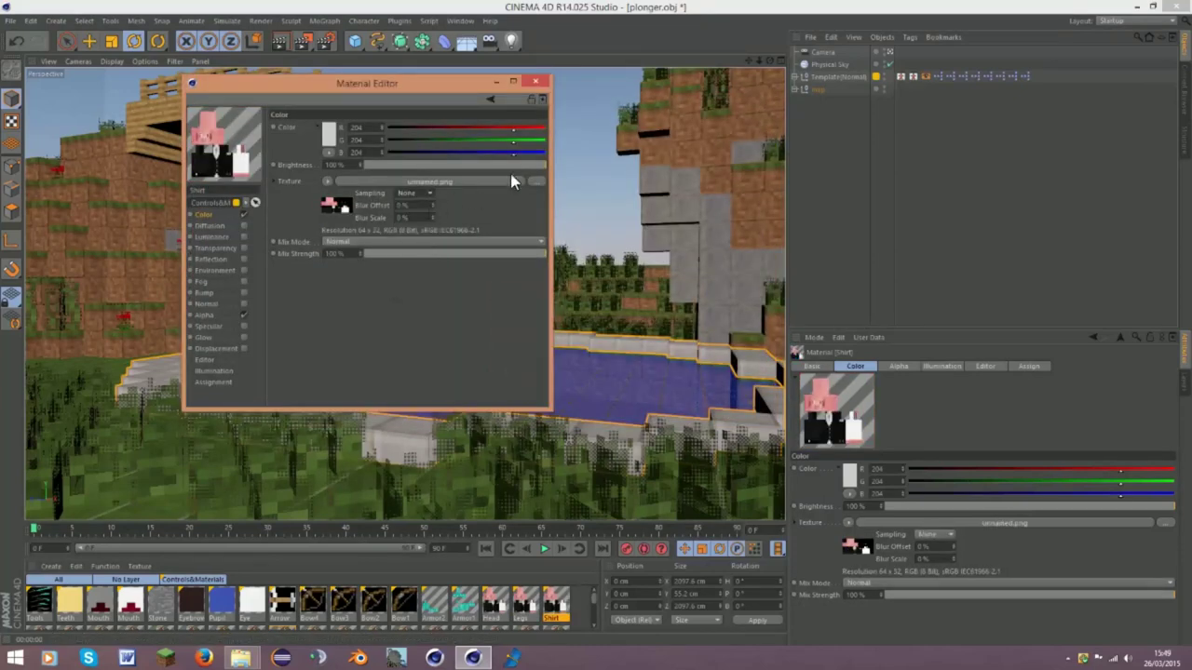
left_click(542, 80)
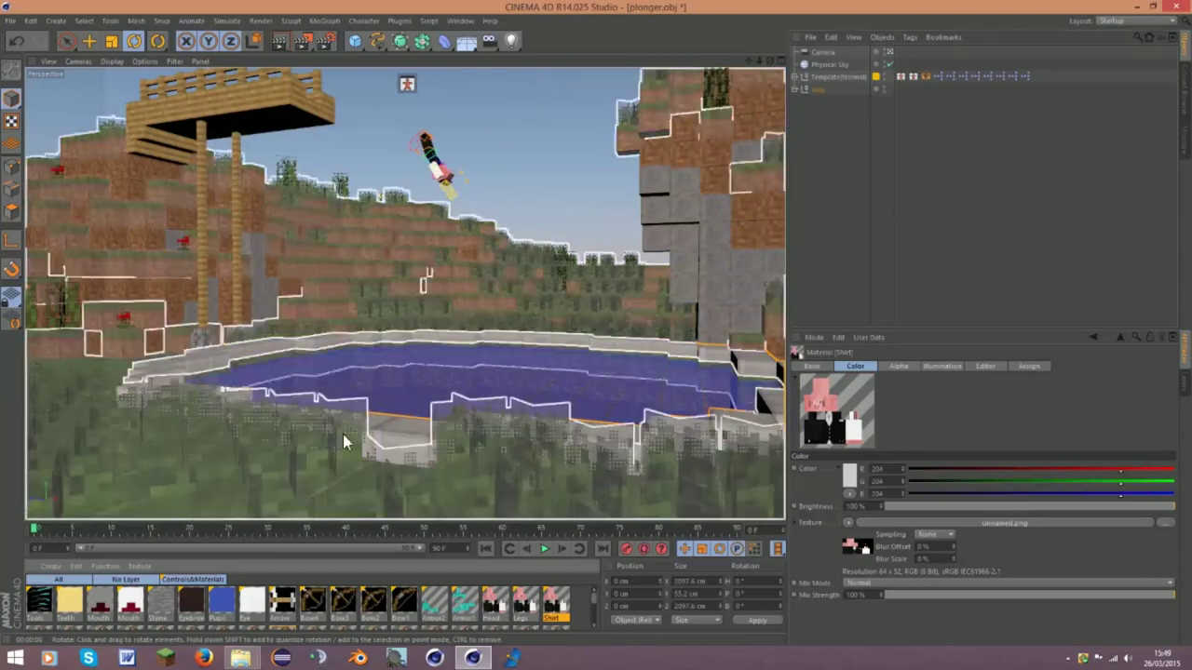
left_click(277, 41)
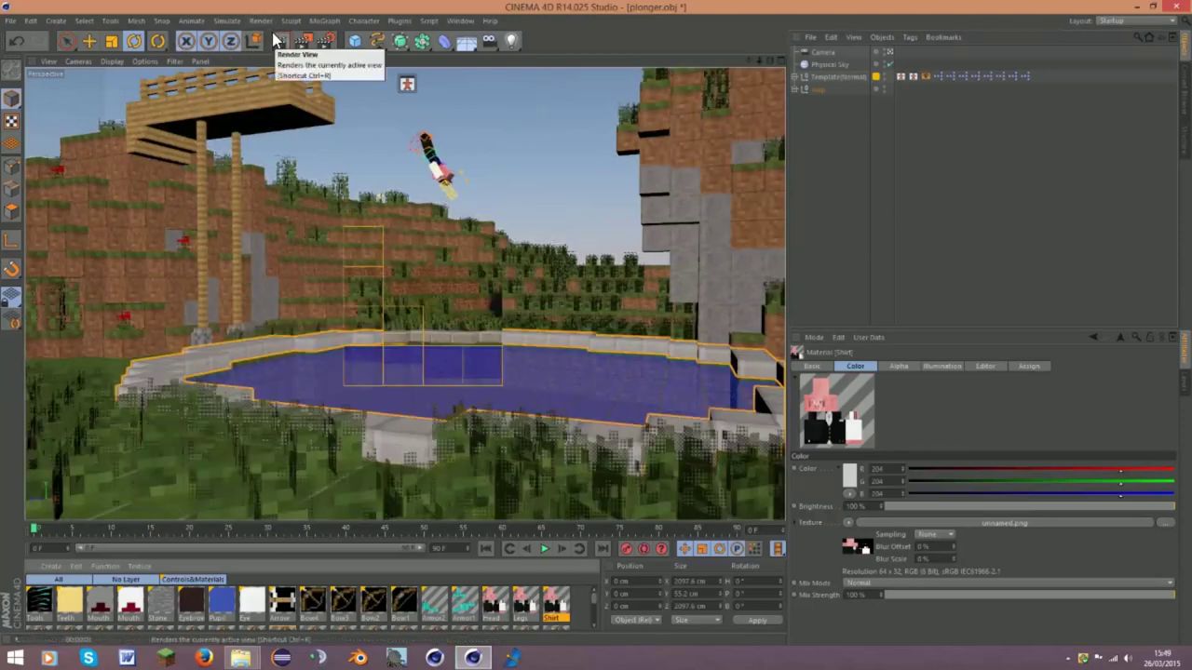
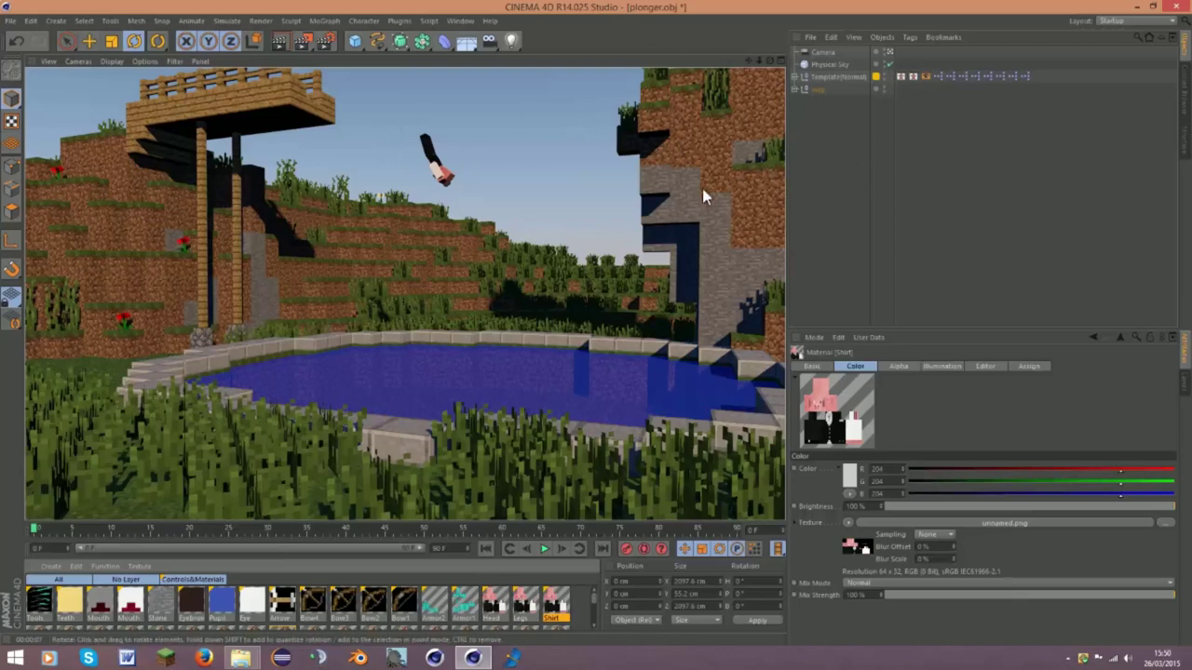
Apply the HDTV 1080 29.97 output preset for 1920×1080 renders at 29.97 fps
left_click(324, 43)
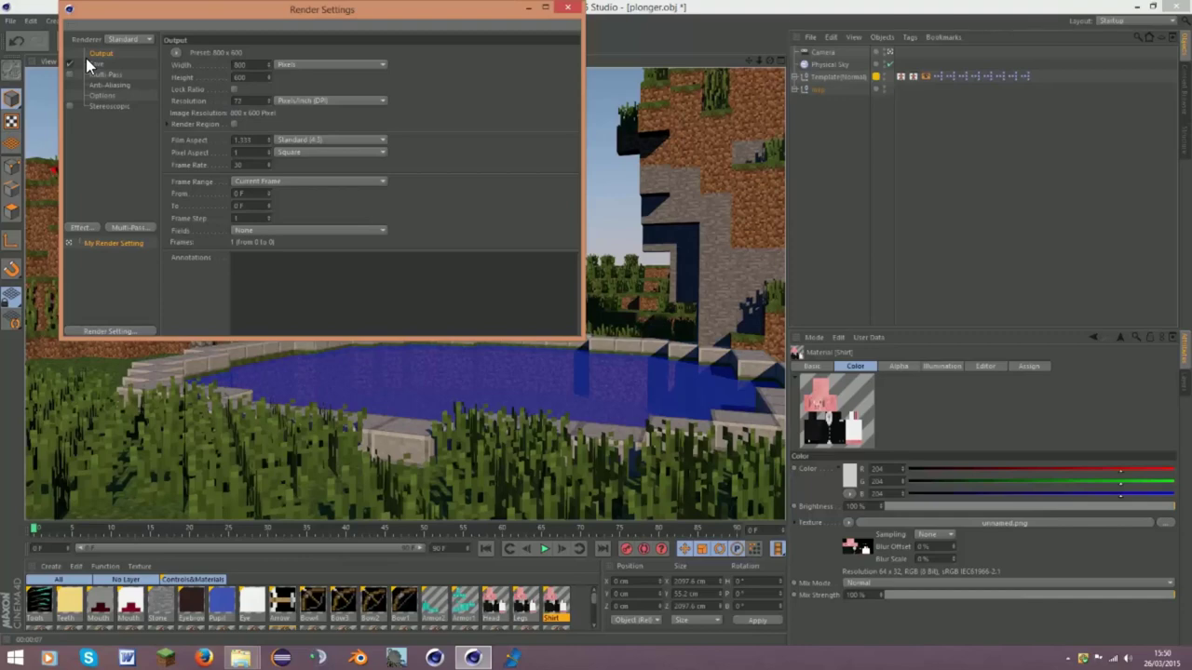
left_click(173, 49)
mouse_move(196, 91)
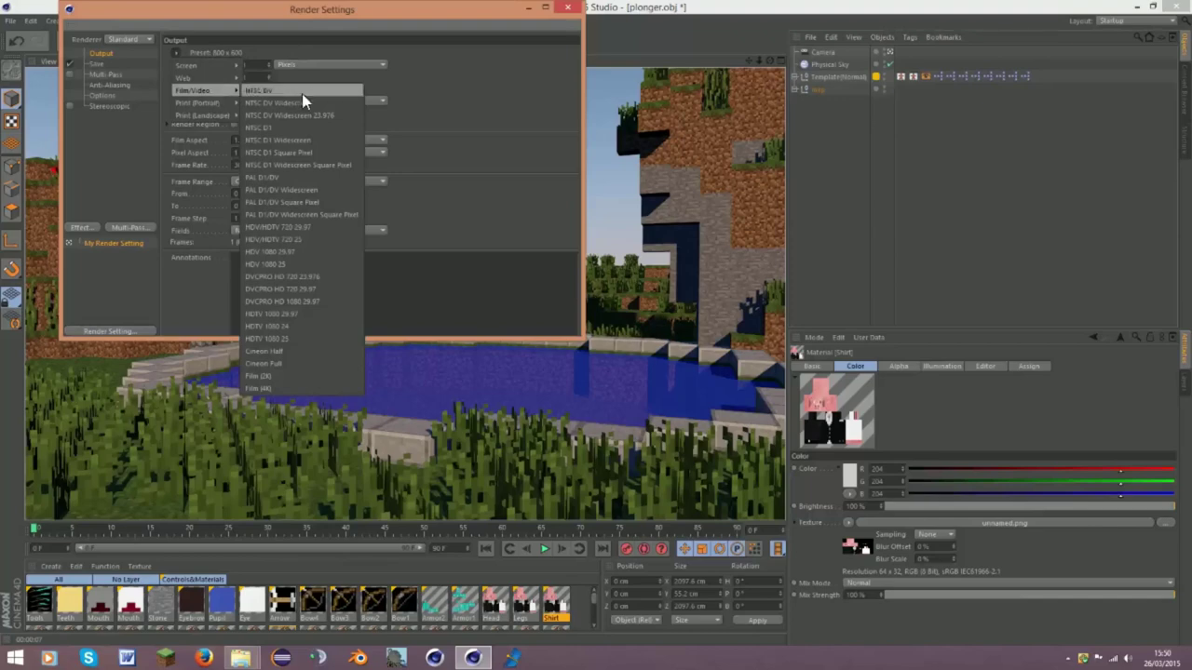
left_click(307, 315)
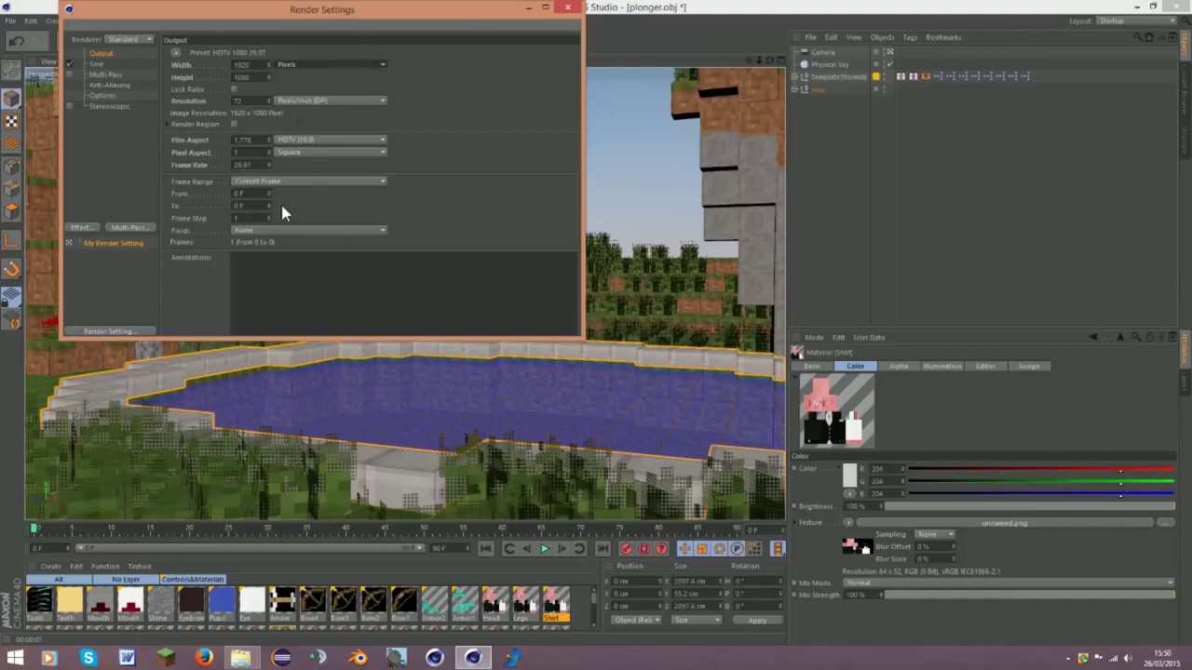
Set the saved image format to PNG and bring up the Save File dialog for the output path
left_click(98, 63)
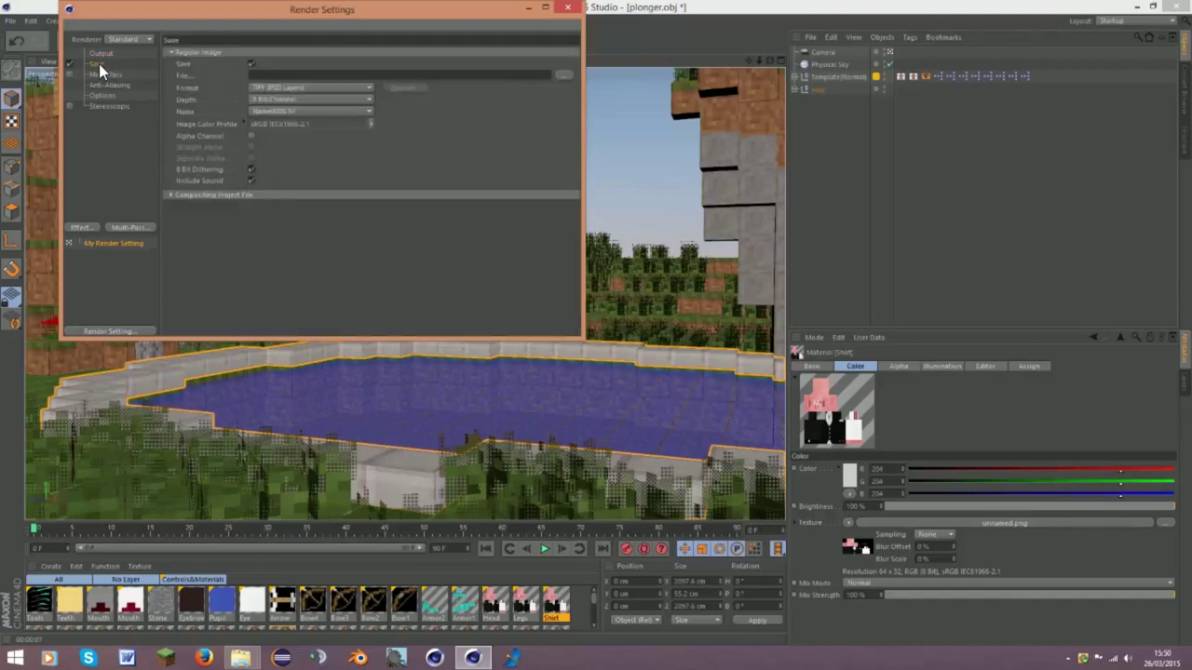
left_click(274, 87)
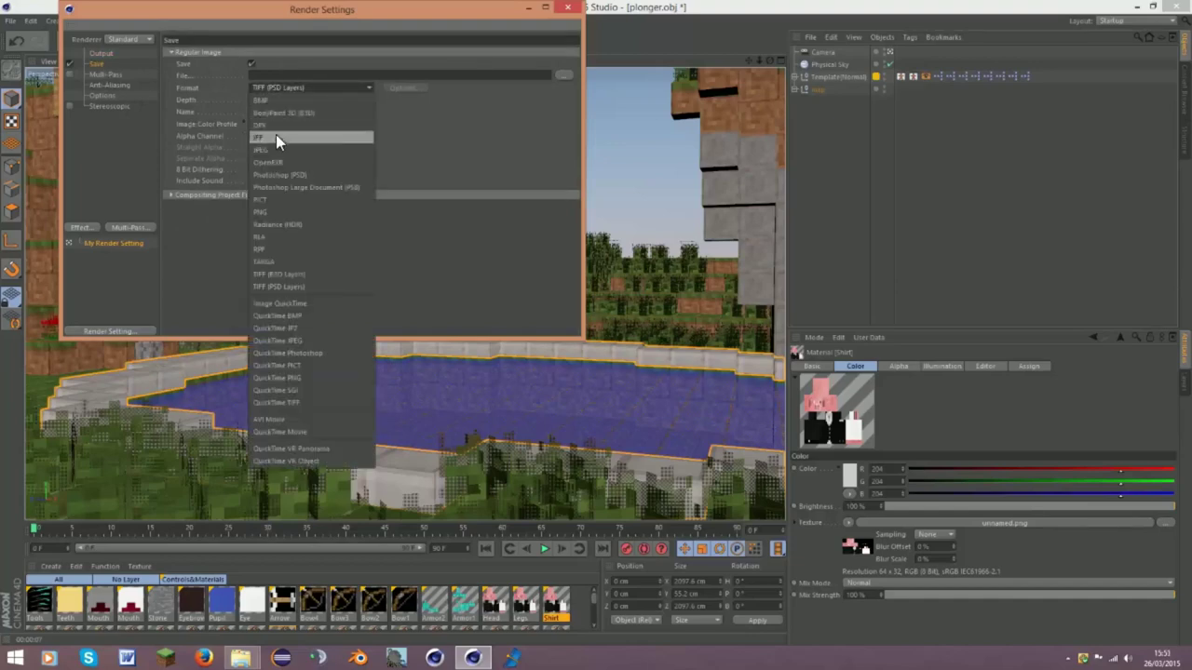
left_click(277, 149)
left_click(276, 86)
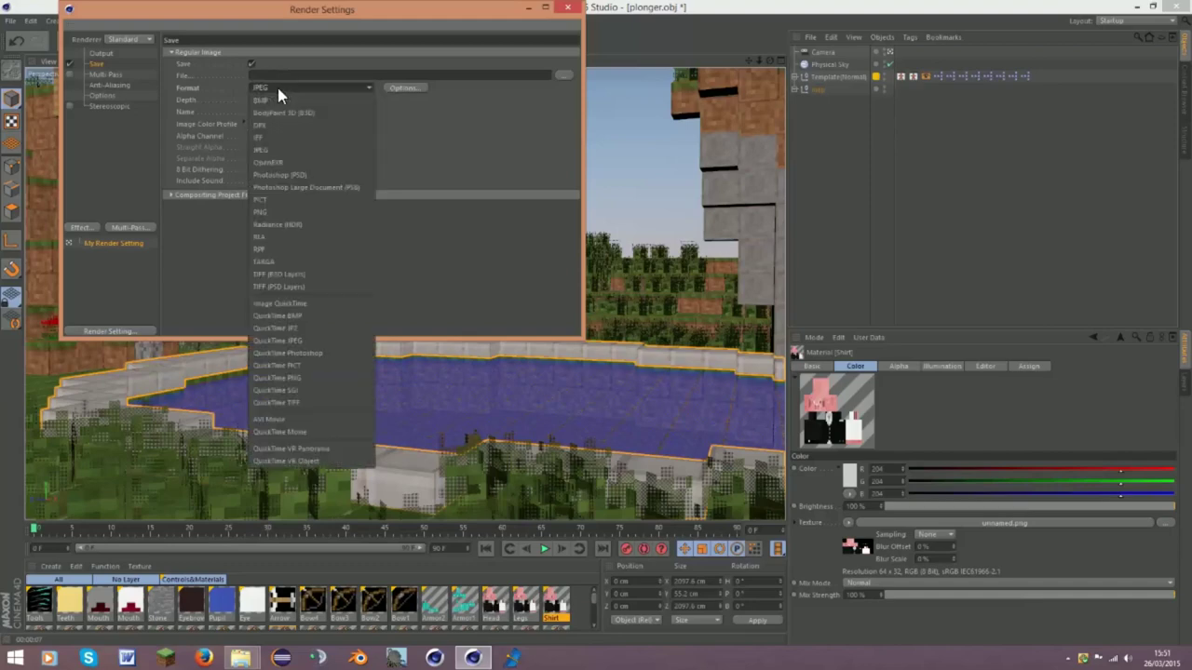
left_click(277, 137)
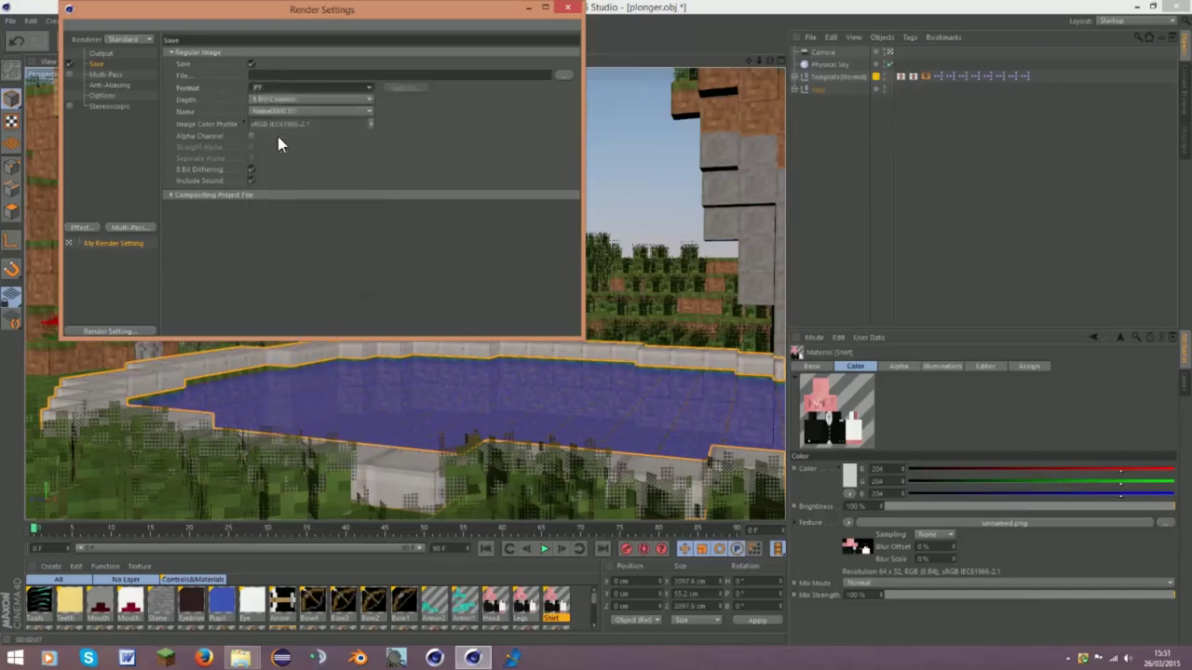
left_click(283, 89)
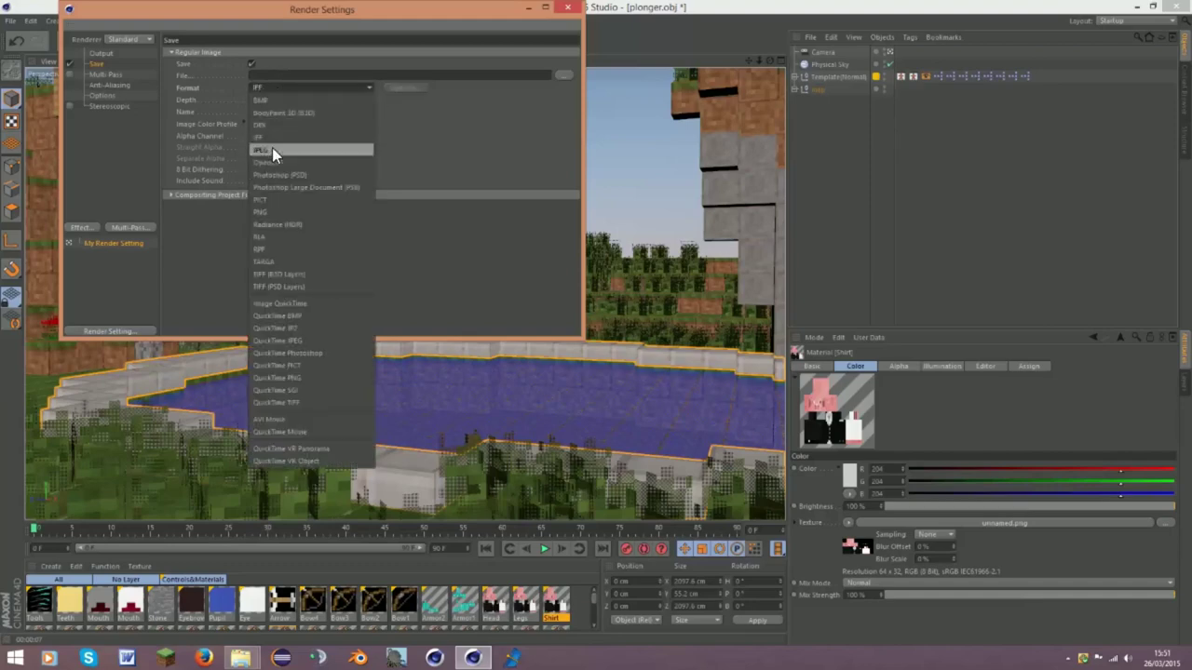
left_click(272, 147)
left_click(281, 88)
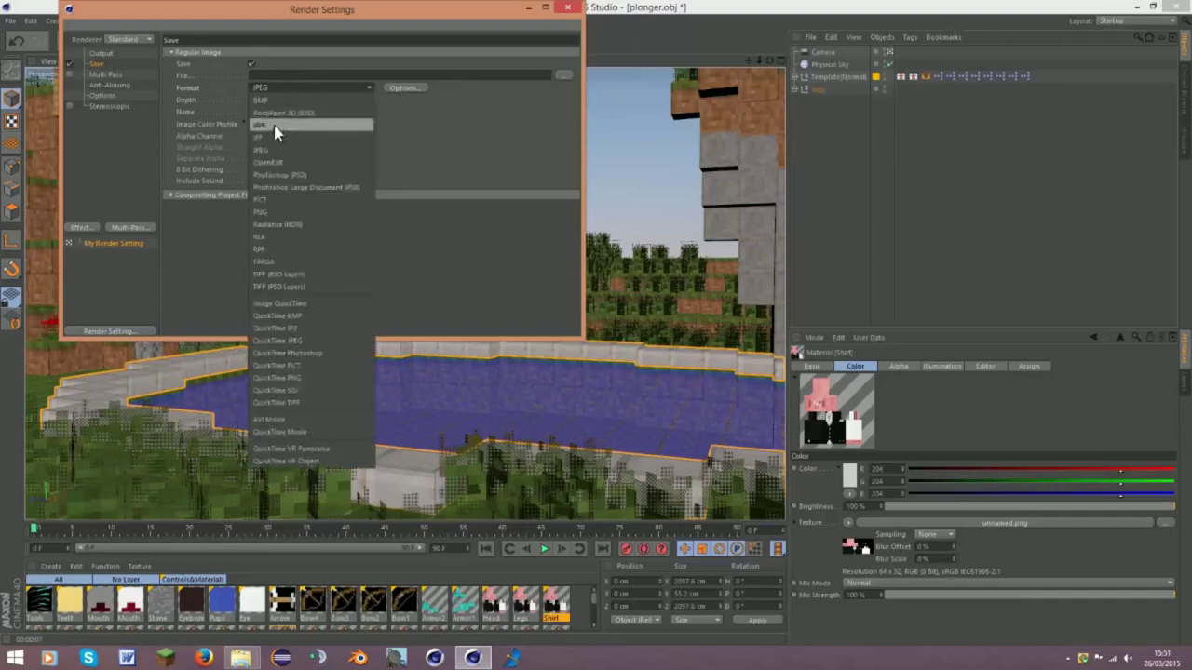
left_click(278, 198)
left_click(562, 76)
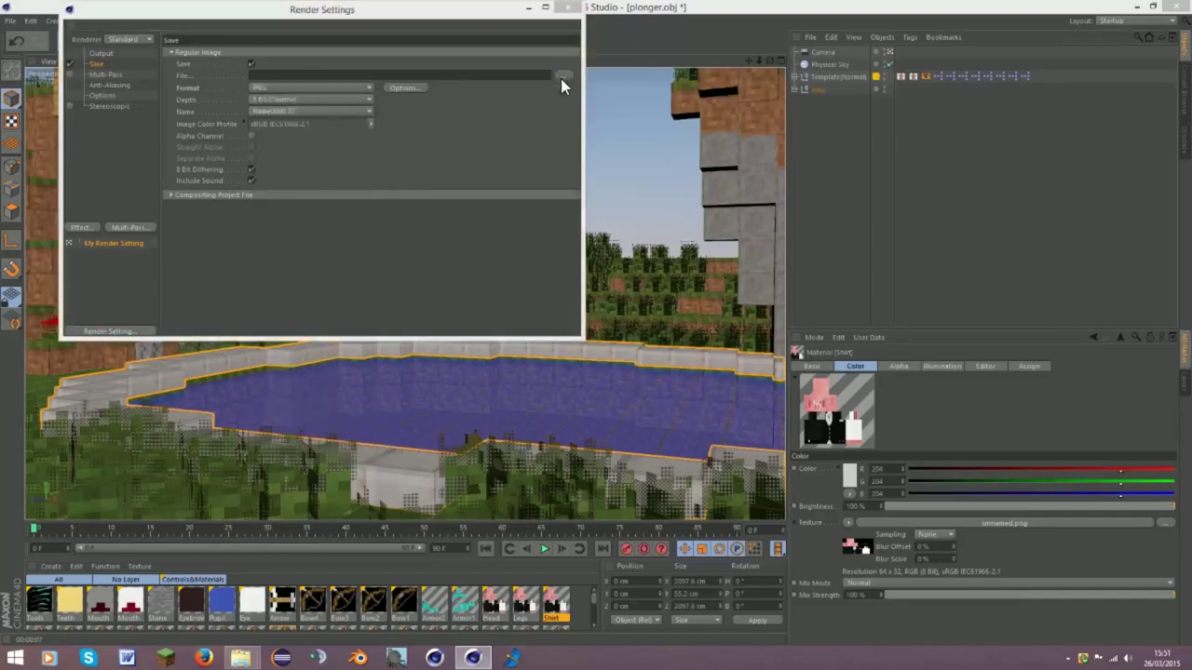
scroll(177, 256, "up", 1)
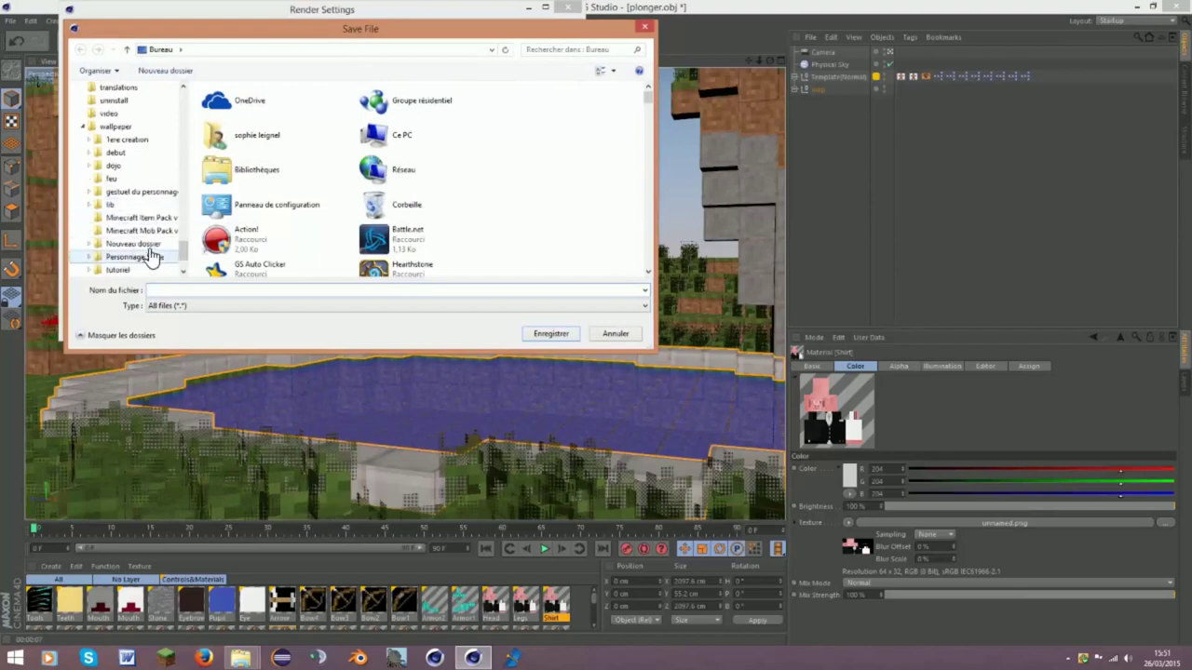
Save the render output as 'plongeur' in the Nouveau dossier folder
left_click(159, 244)
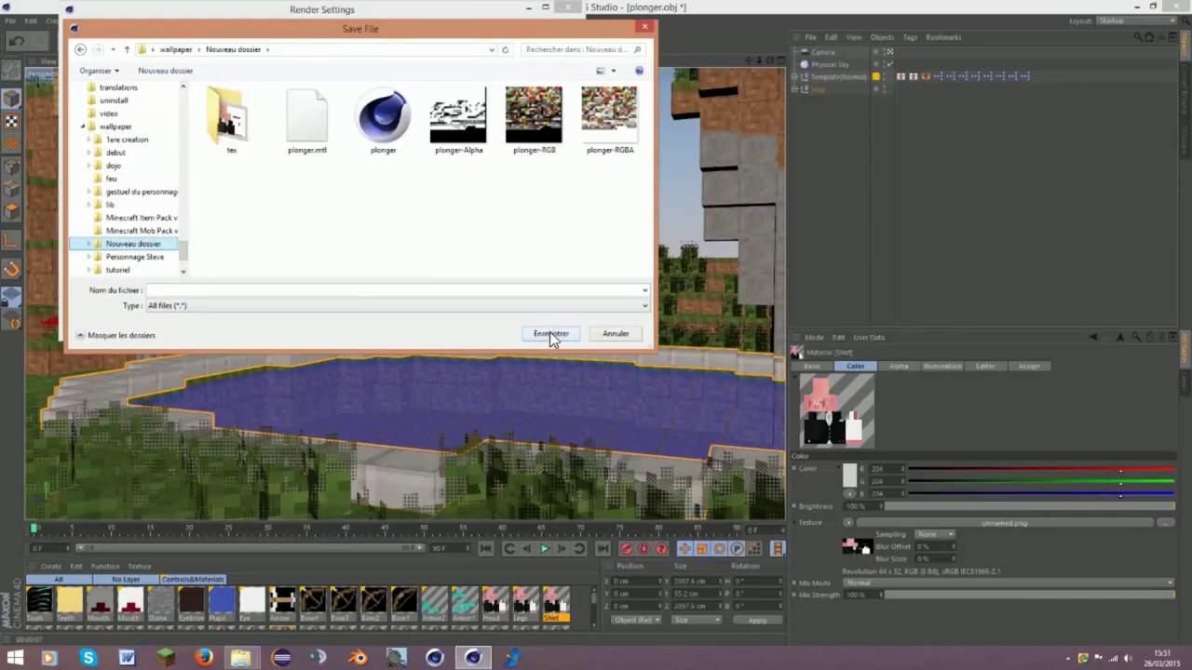
left_click(343, 289)
type("p")
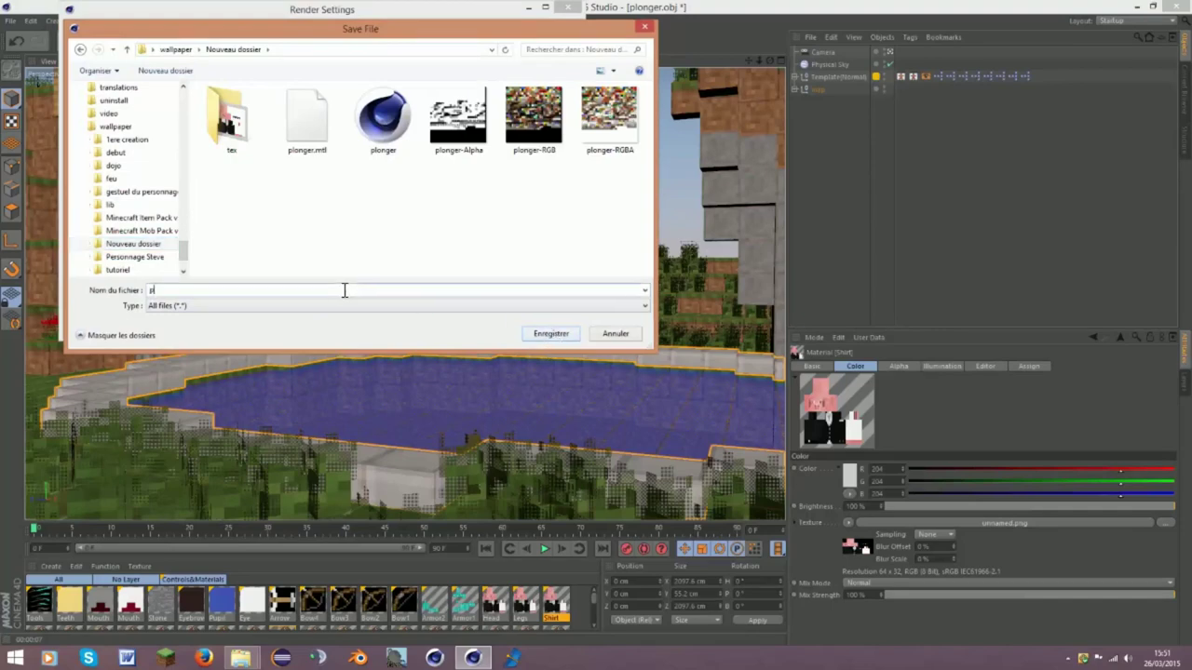
type("lo")
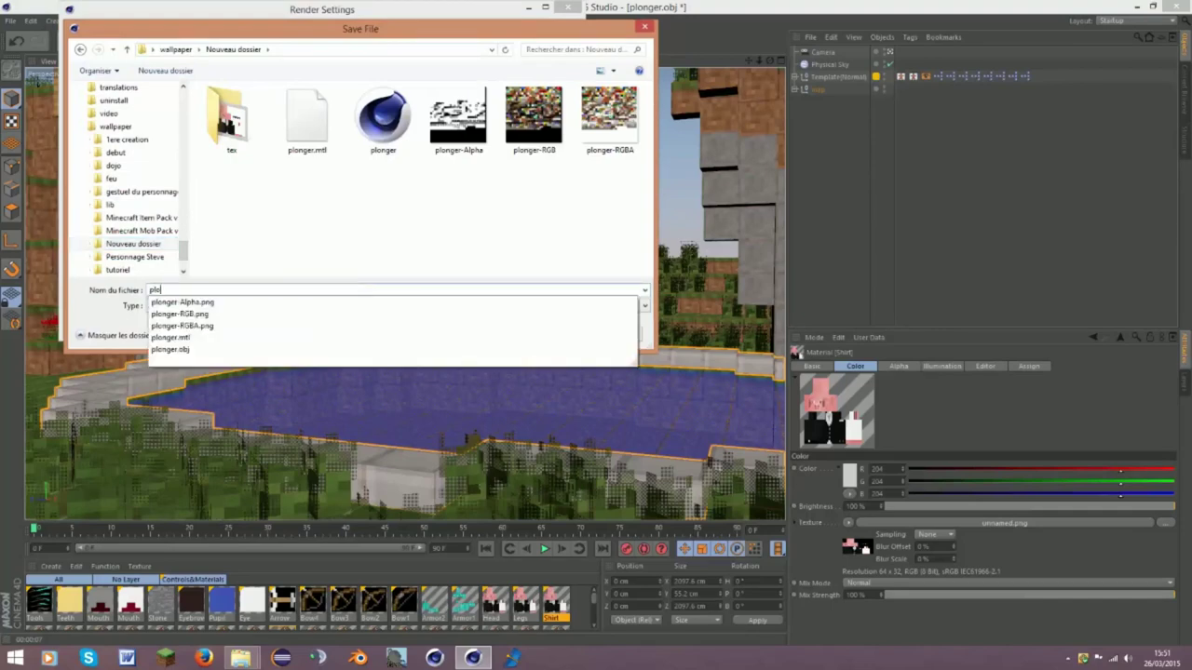
type("ng")
type("eur")
key("Return")
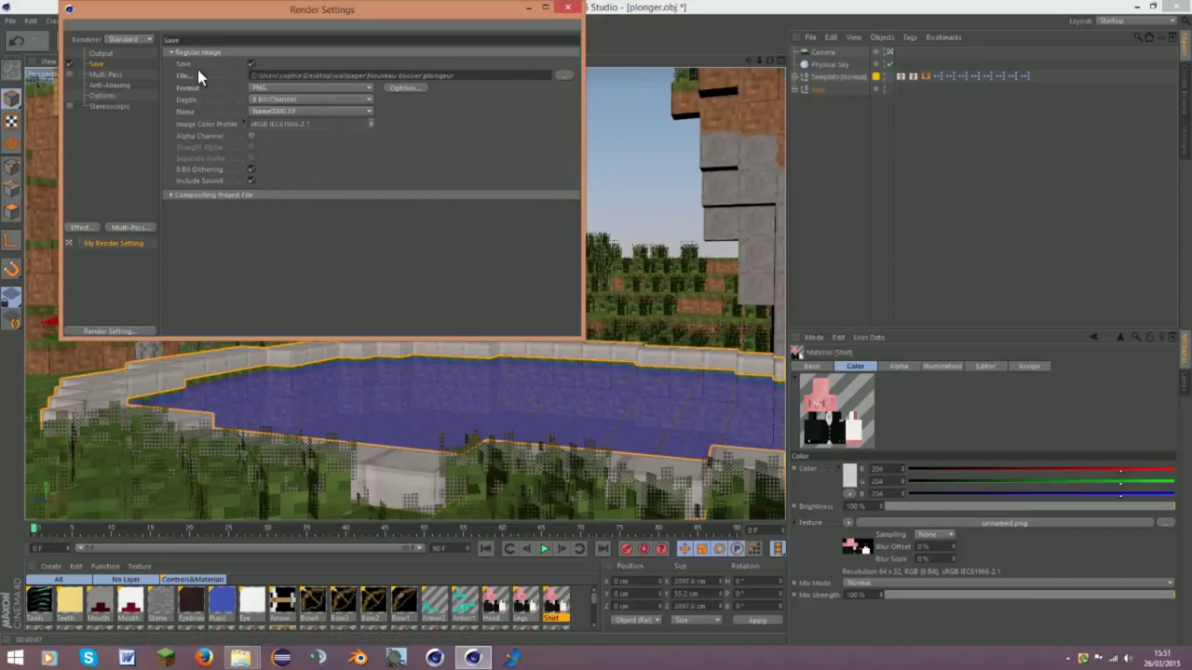
Change anti-aliasing from Geometry to Best, giving 1x1 minimum and 2x2 maximum levels
left_click(105, 75)
left_click(114, 86)
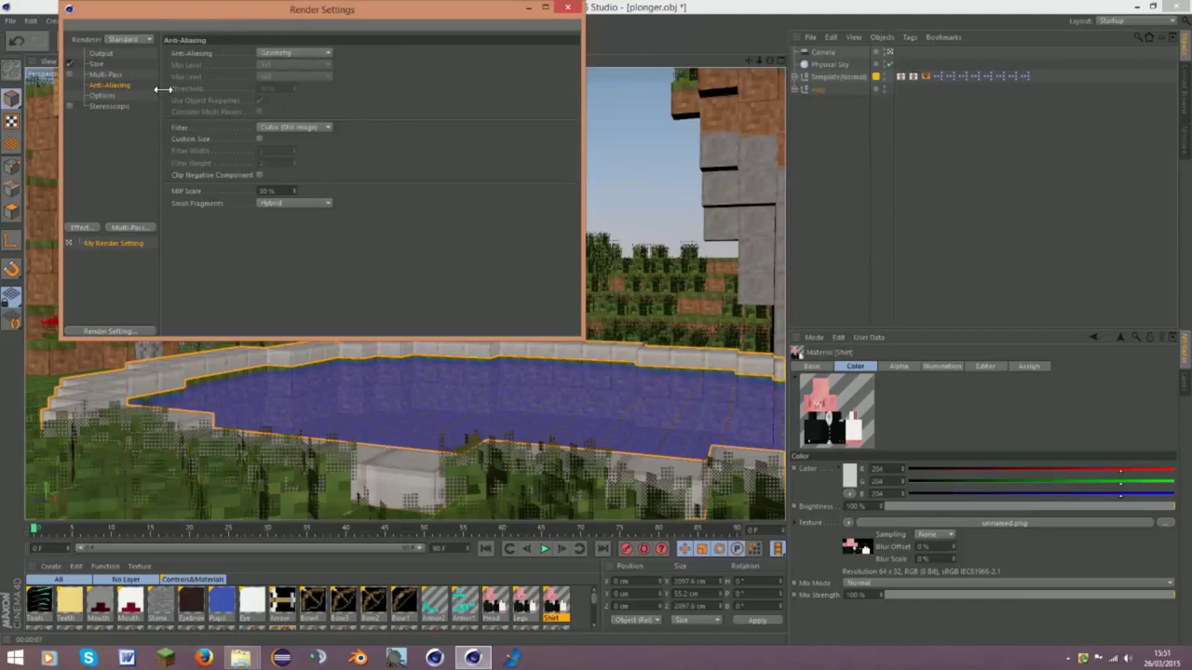
left_click(305, 53)
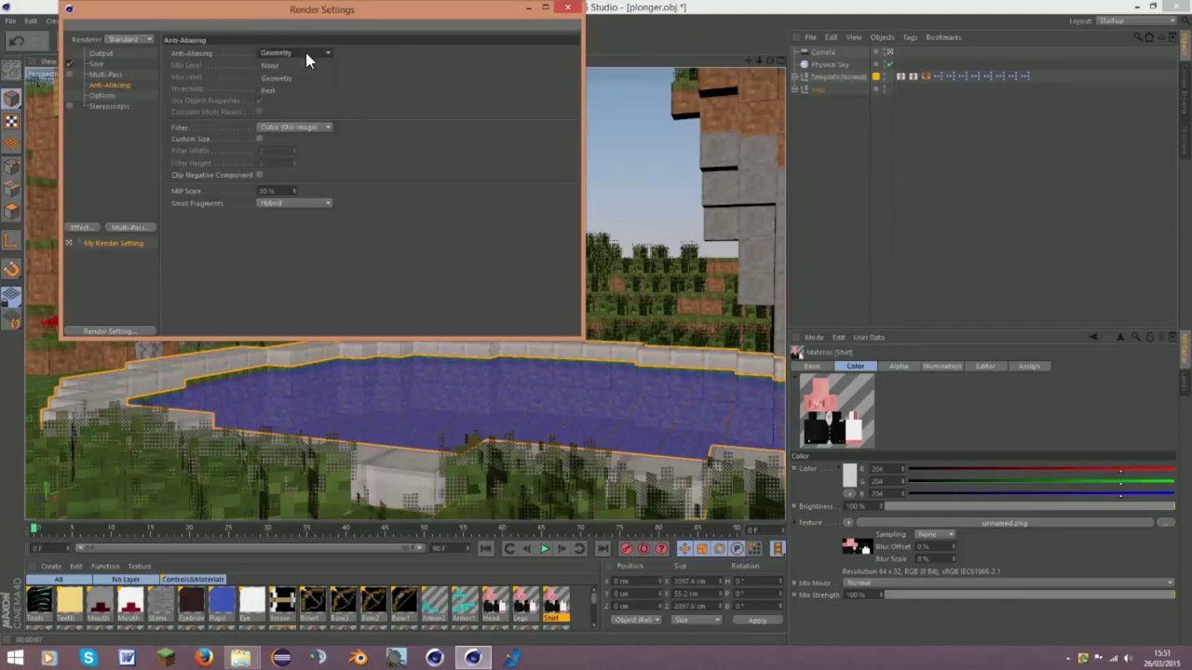
left_click(287, 89)
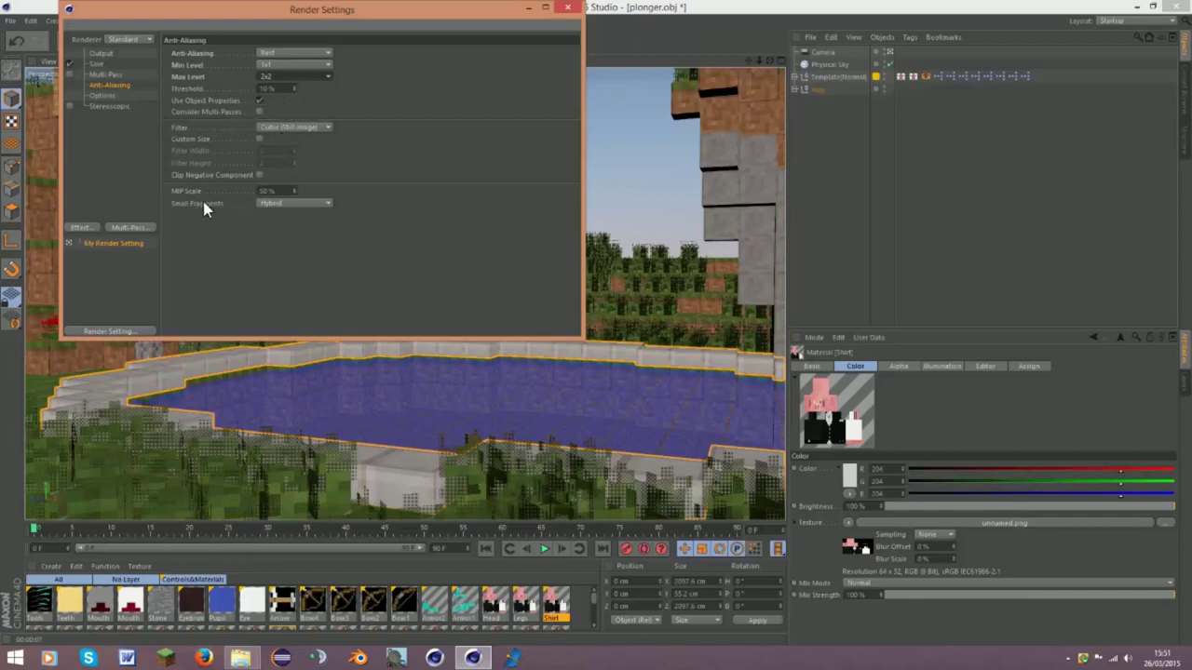
Look over the Options and Stereoscopic pages, then bring up the post-effects menu
left_click(91, 95)
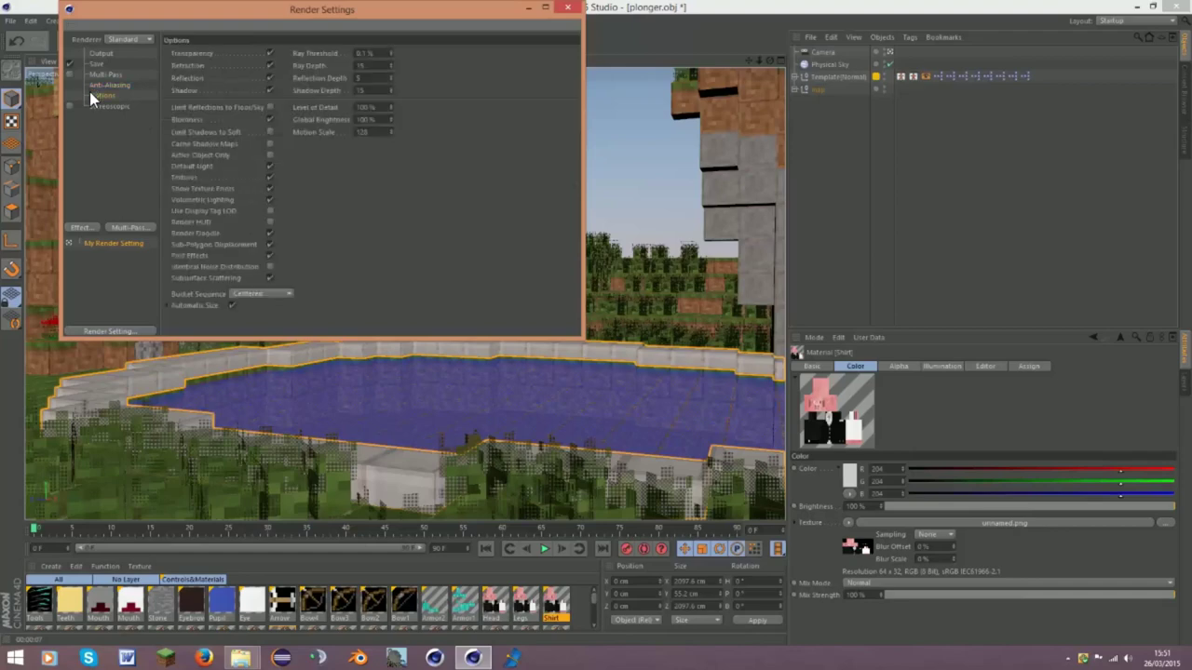
left_click(107, 106)
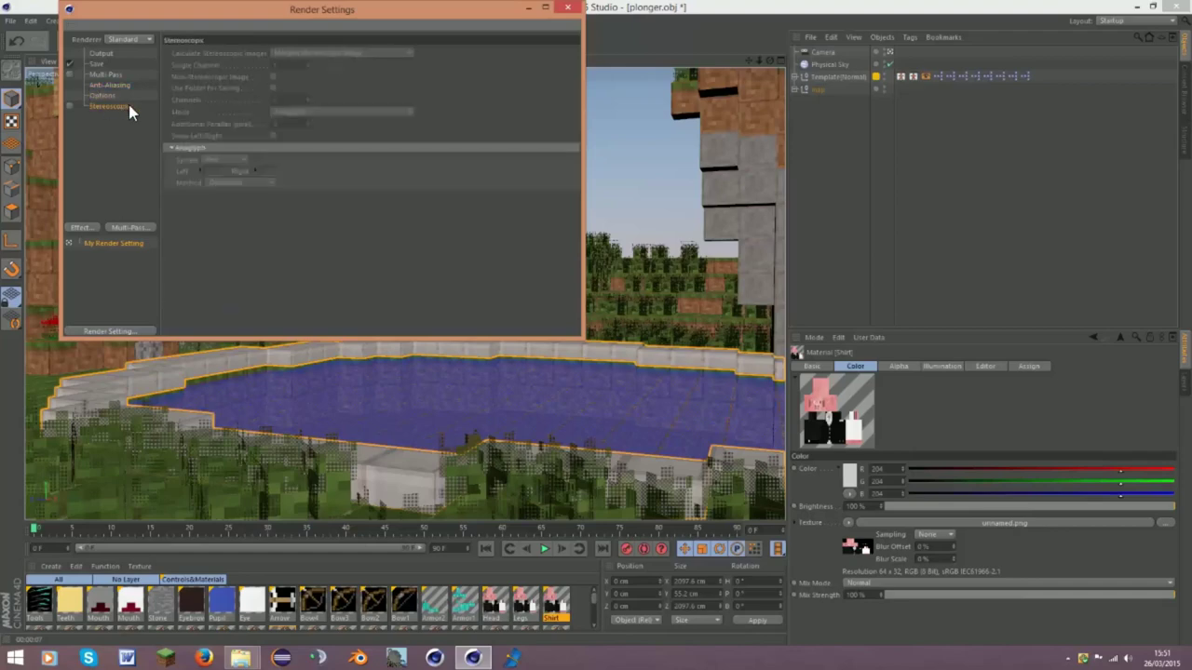
left_click(87, 229)
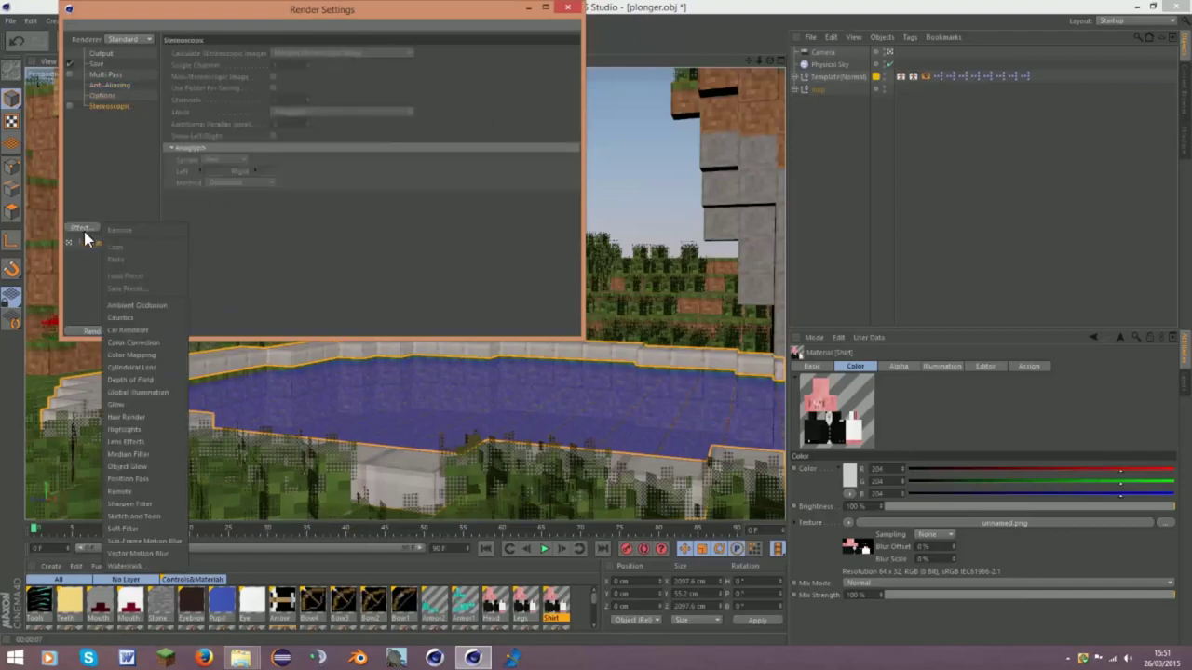
Add Ambient Occlusion, Global Illumination and Glow post effects to the render
left_click(154, 305)
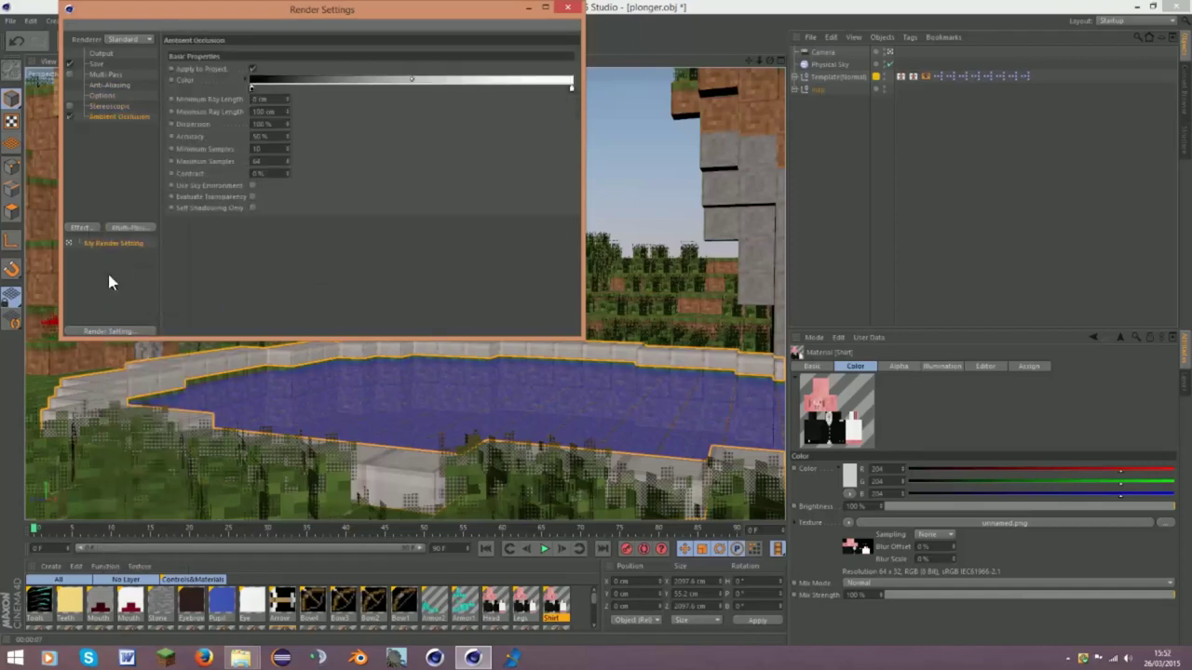
left_click(80, 227)
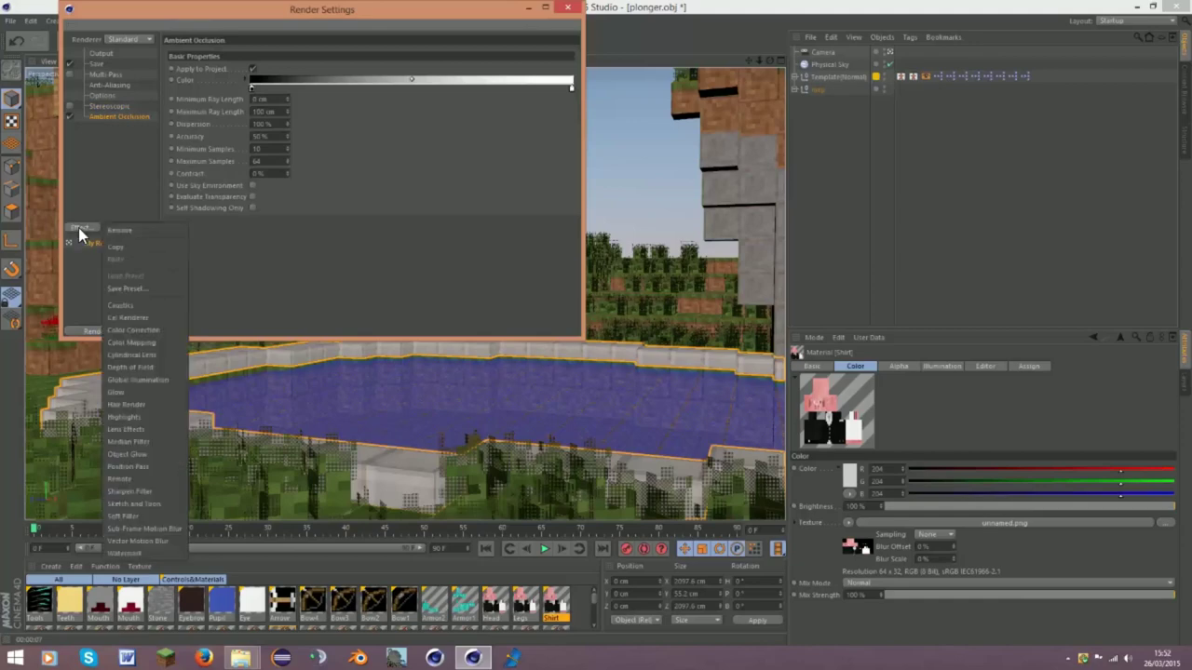
left_click(140, 382)
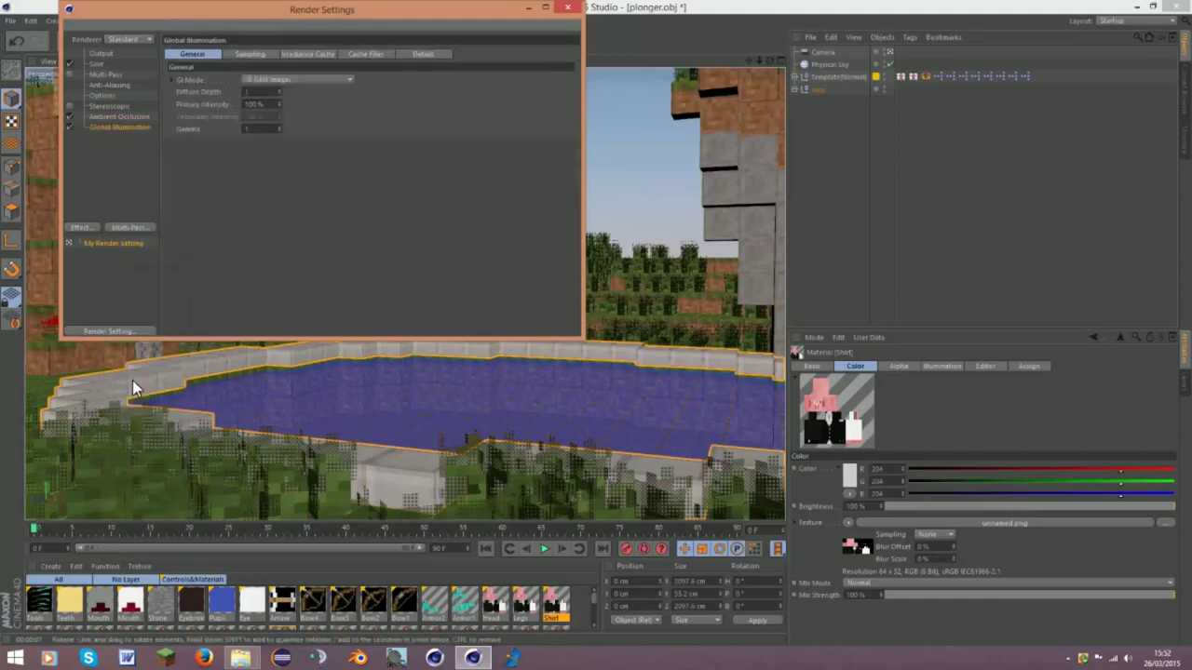
left_click(84, 228)
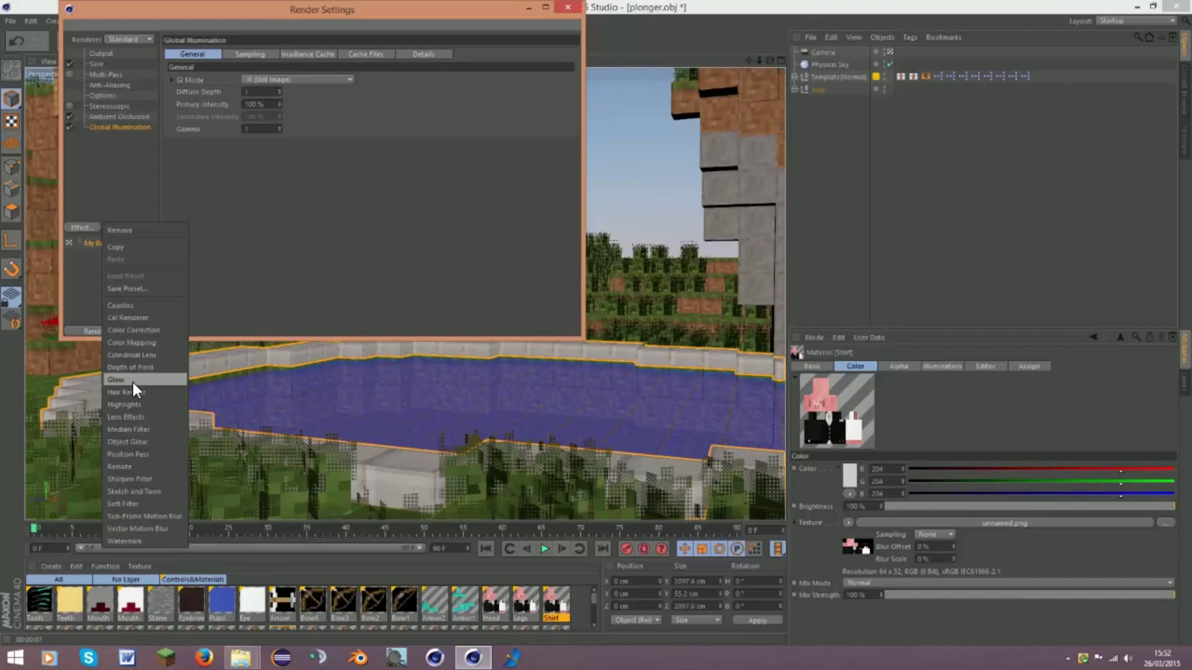
left_click(132, 382)
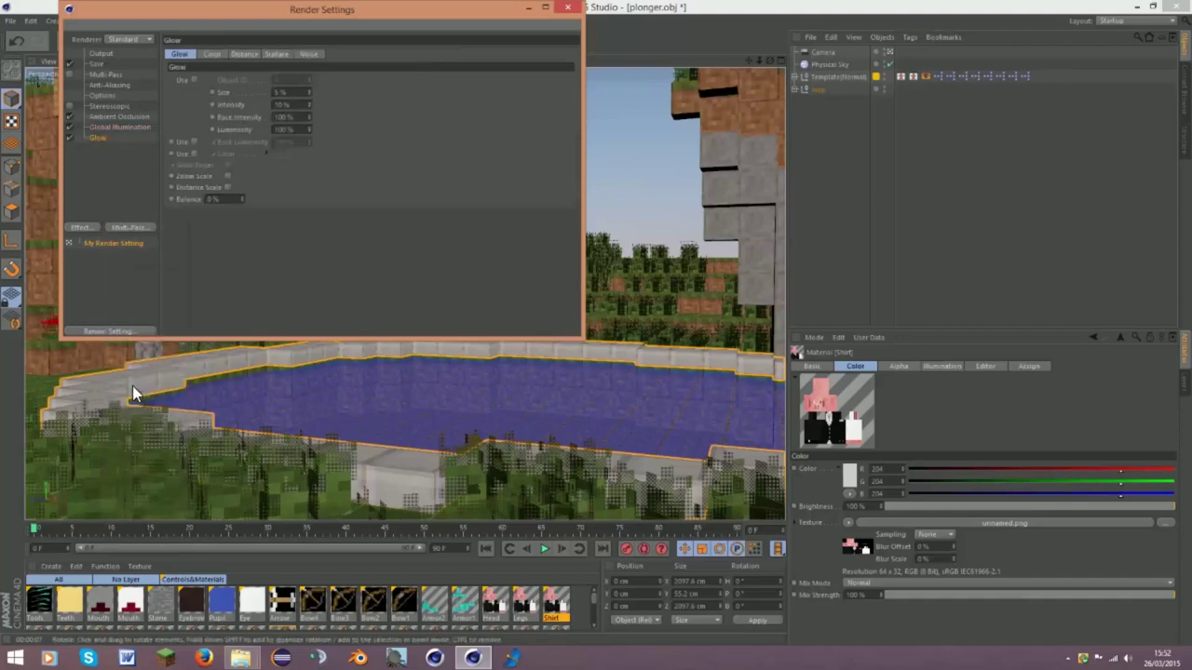
Enable Evaluate Transparency for Ambient Occlusion, then view the Global Illumination and Glow pages
left_click(100, 117)
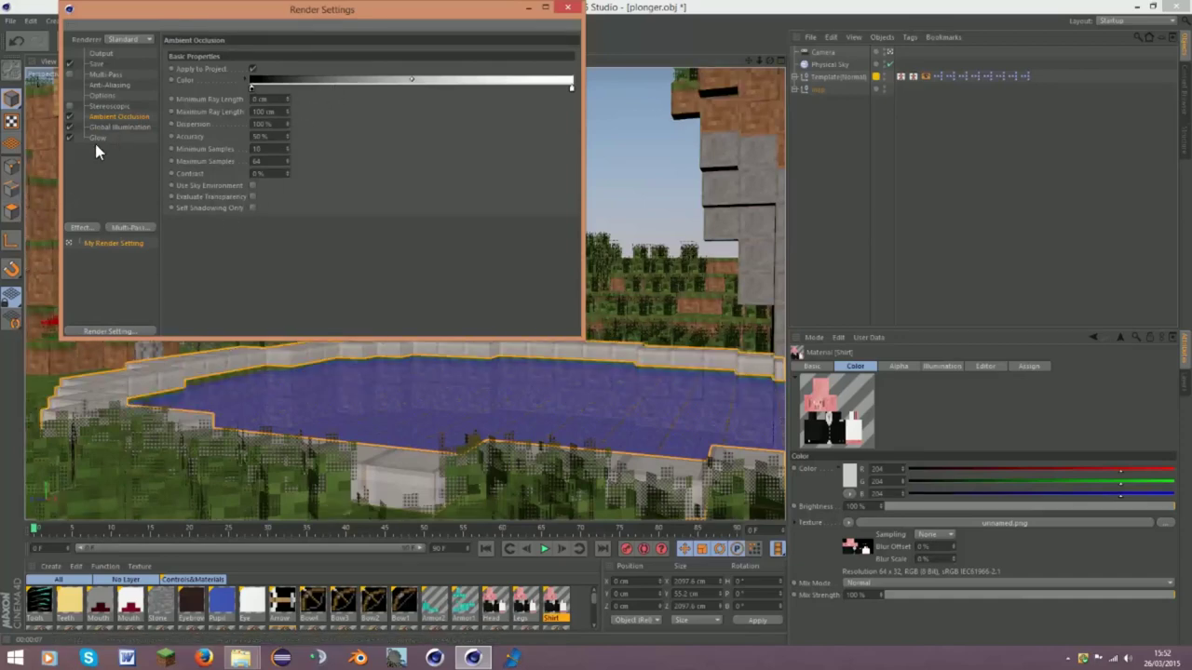
left_click(251, 196)
left_click(100, 127)
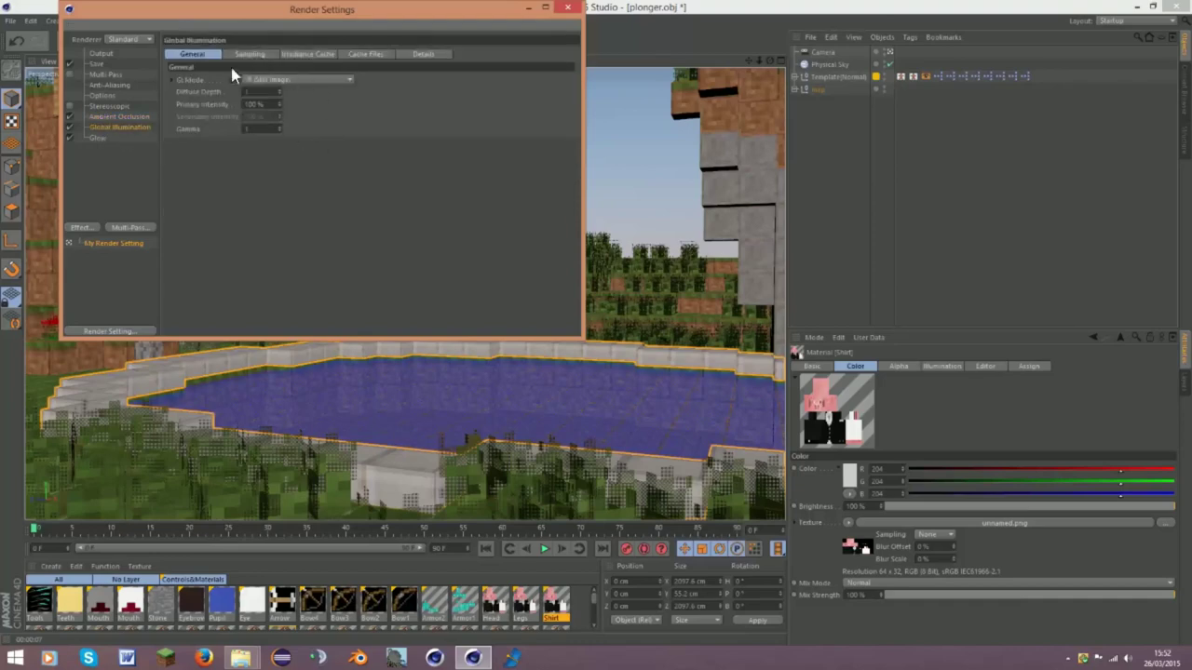
left_click(106, 137)
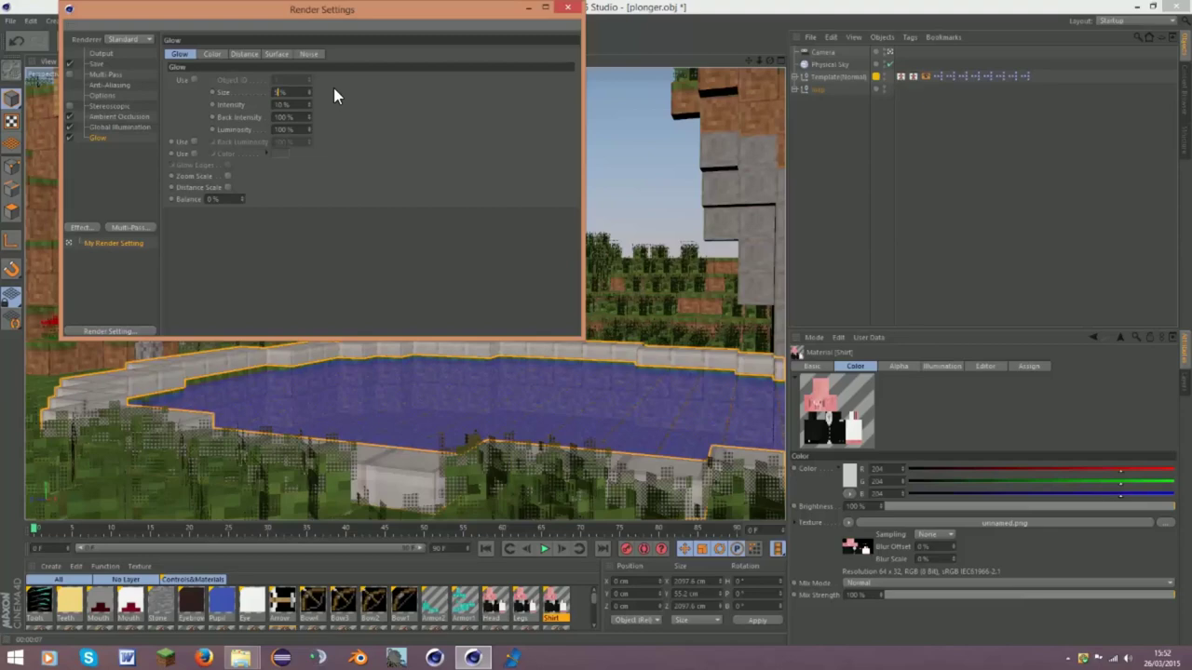
Set the Glow size to 5% and luminosity to 50%
key("BackSpace")
type("5")
double_click(284, 130)
type("50")
Review the glow, stereoscopic, ambient occlusion and GI pages, keeping the Standard renderer
left_click(213, 53)
left_click(240, 53)
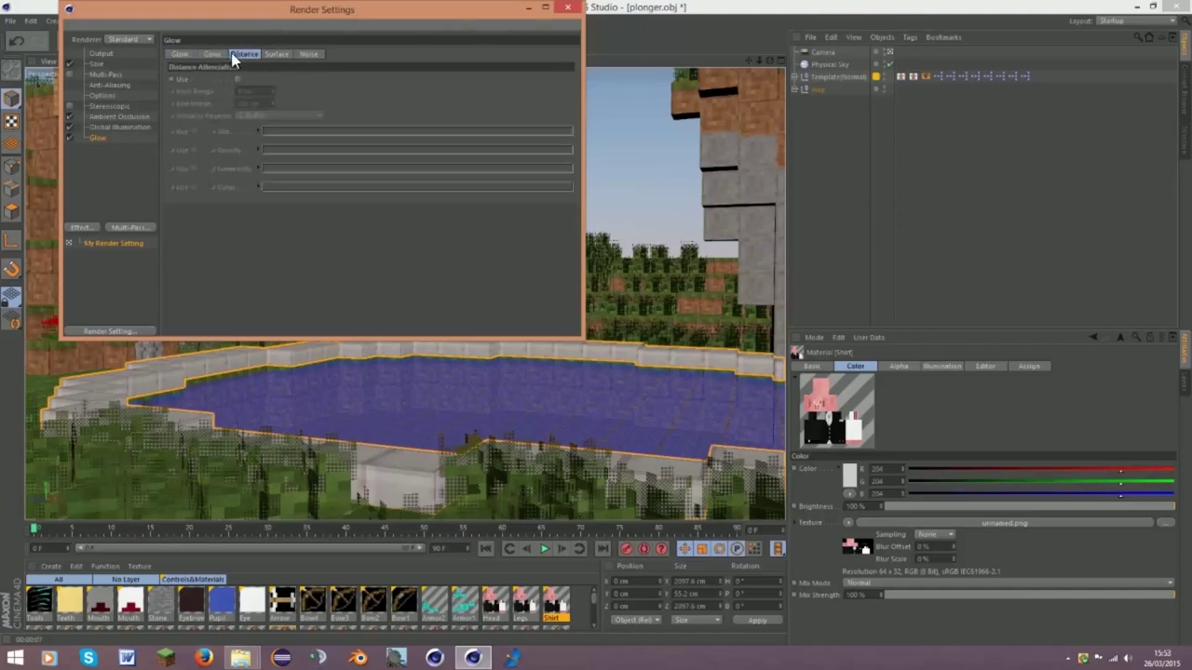
left_click(127, 108)
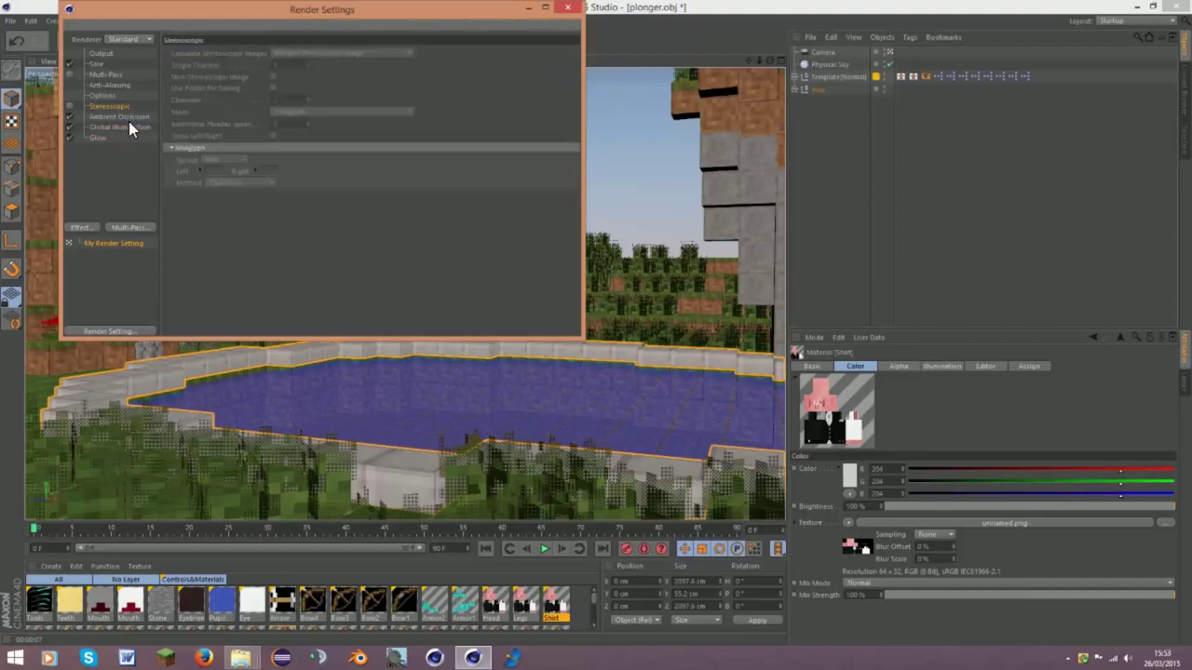
left_click(129, 117)
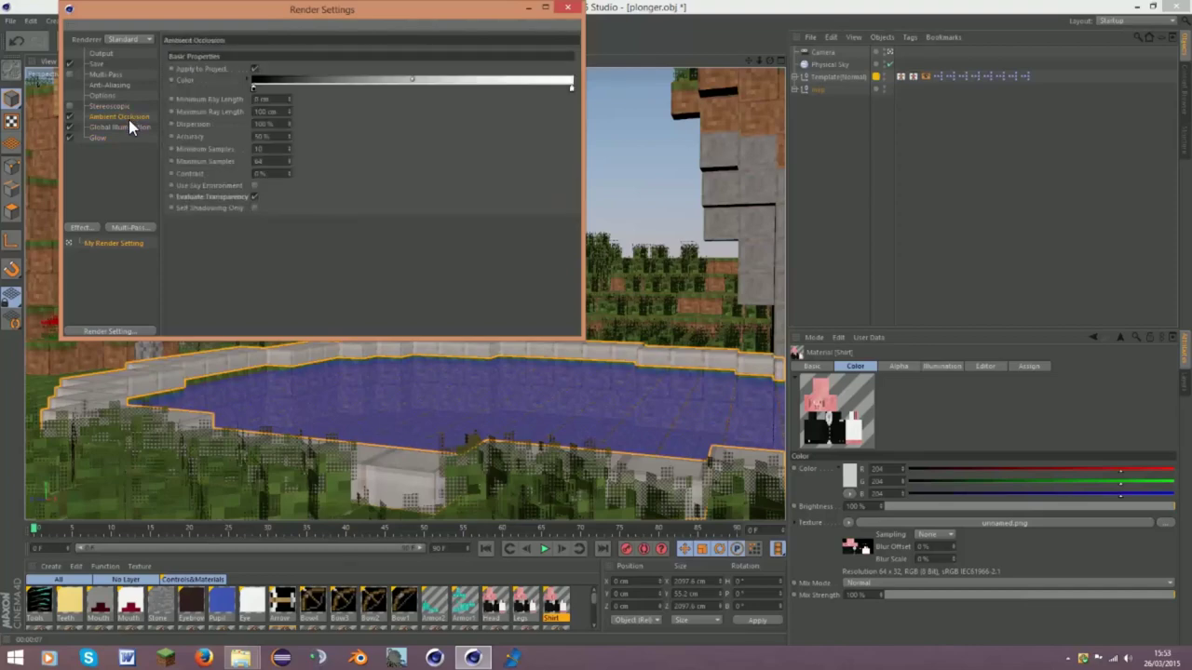
left_click(129, 128)
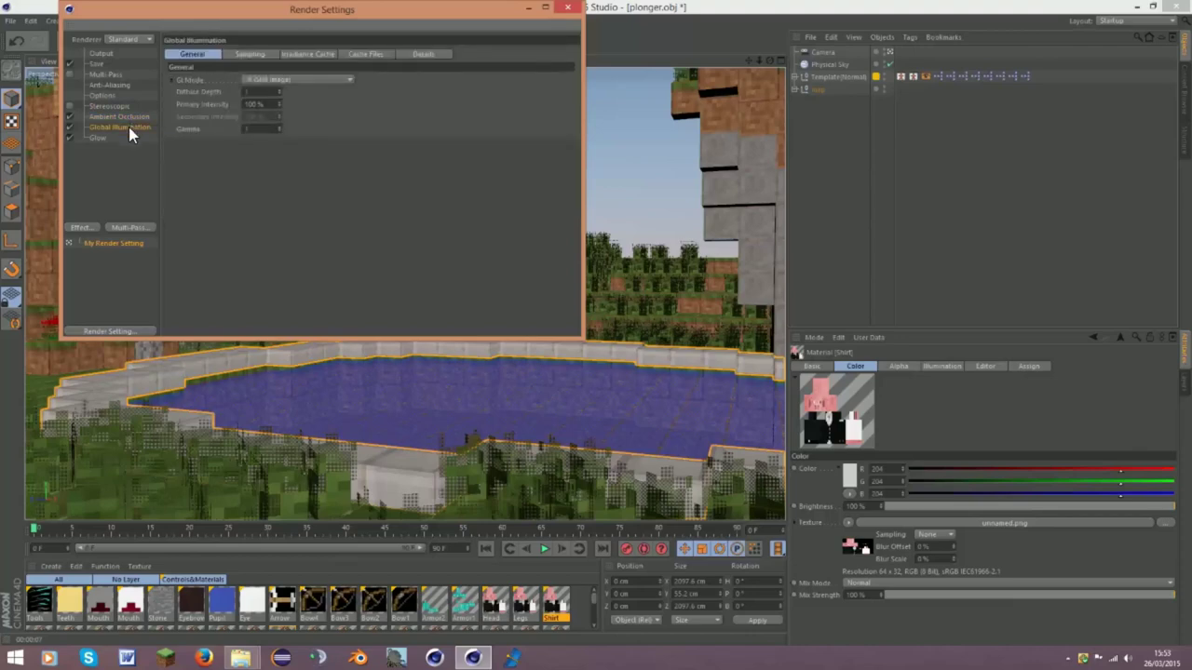
left_click(124, 136)
left_click(125, 125)
left_click(123, 115)
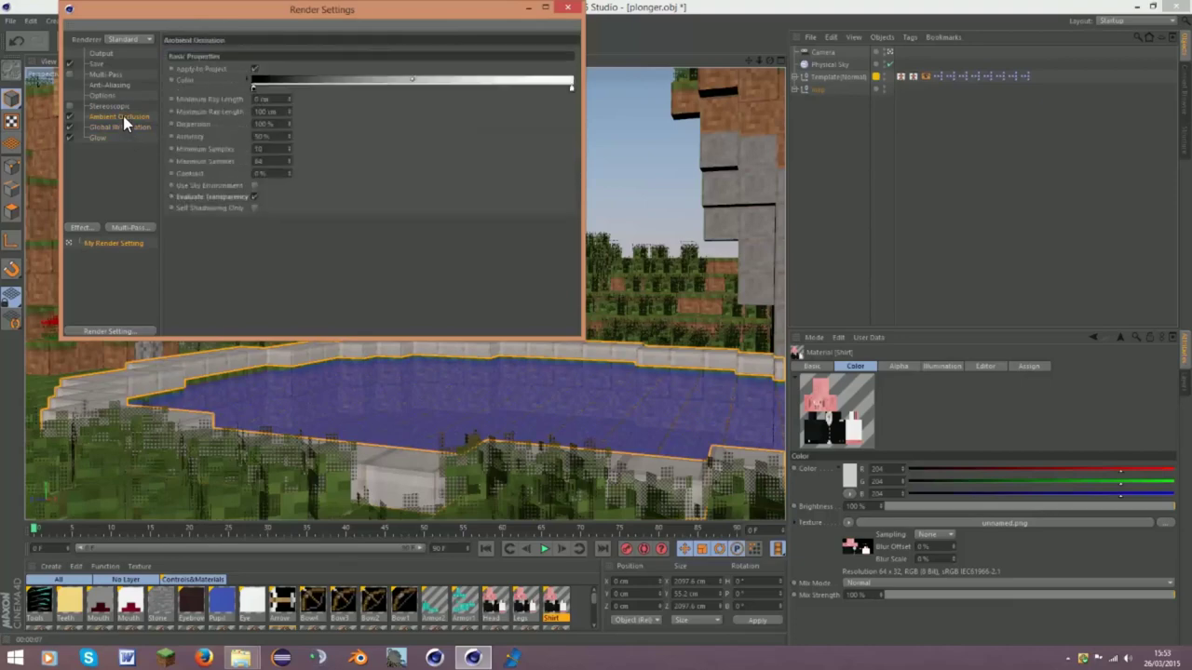
left_click(127, 106)
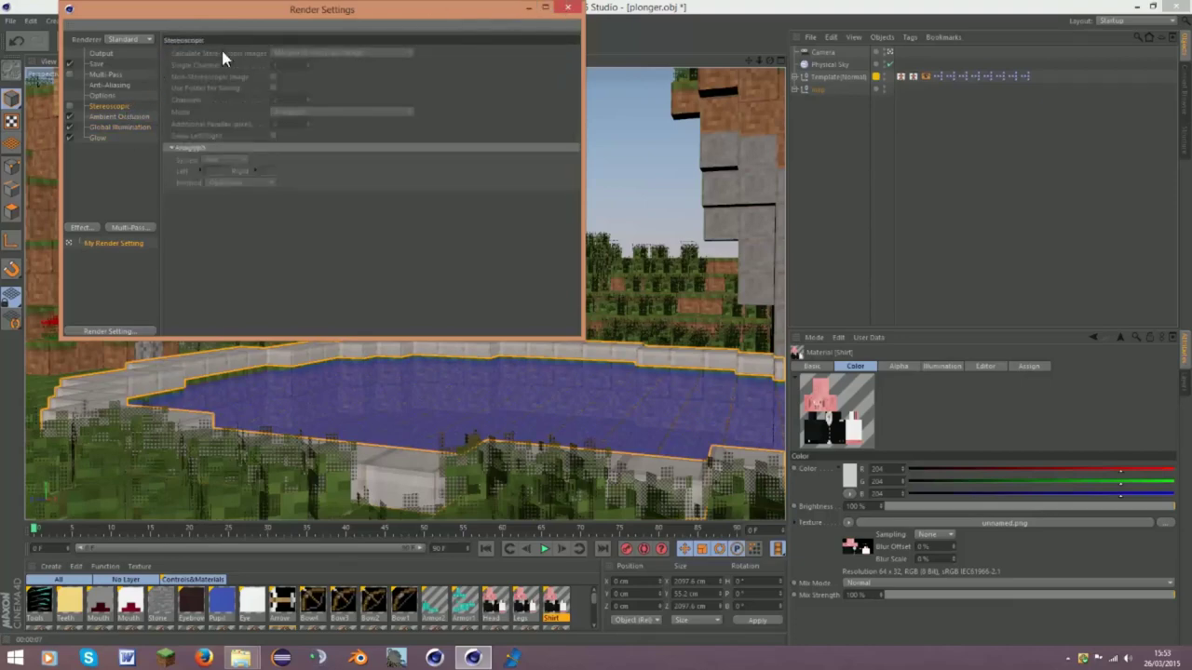
left_click(148, 38)
left_click(146, 36)
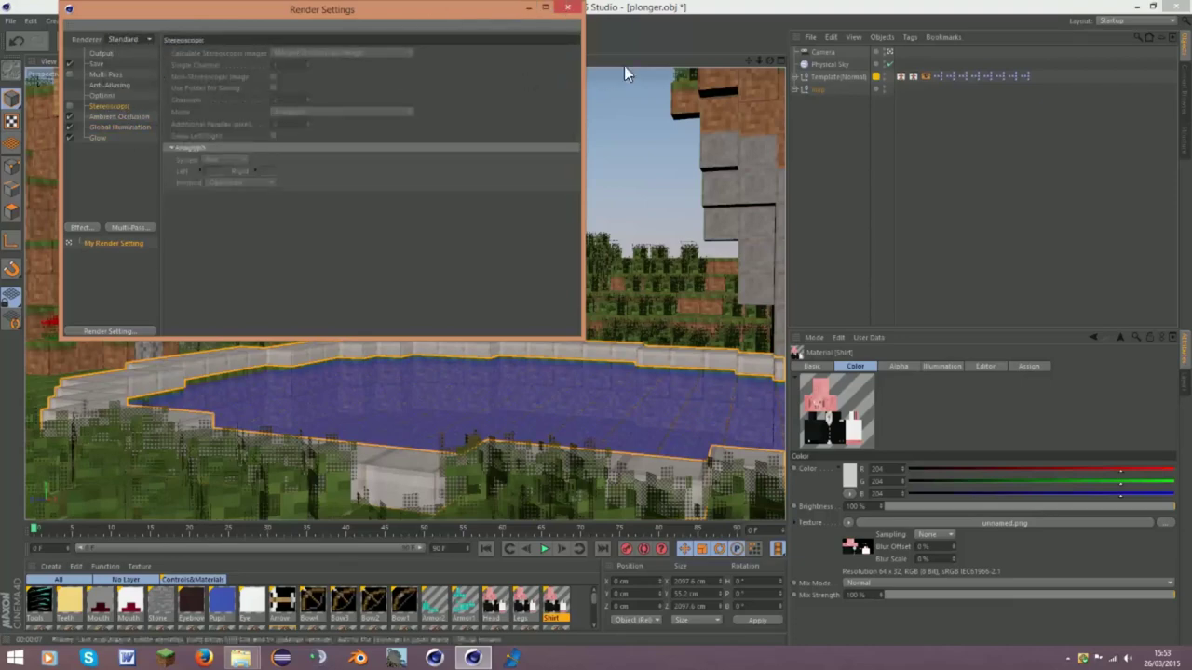
Close Render Settings and orbit the viewport to frame the diver above the pool
left_click(564, 8)
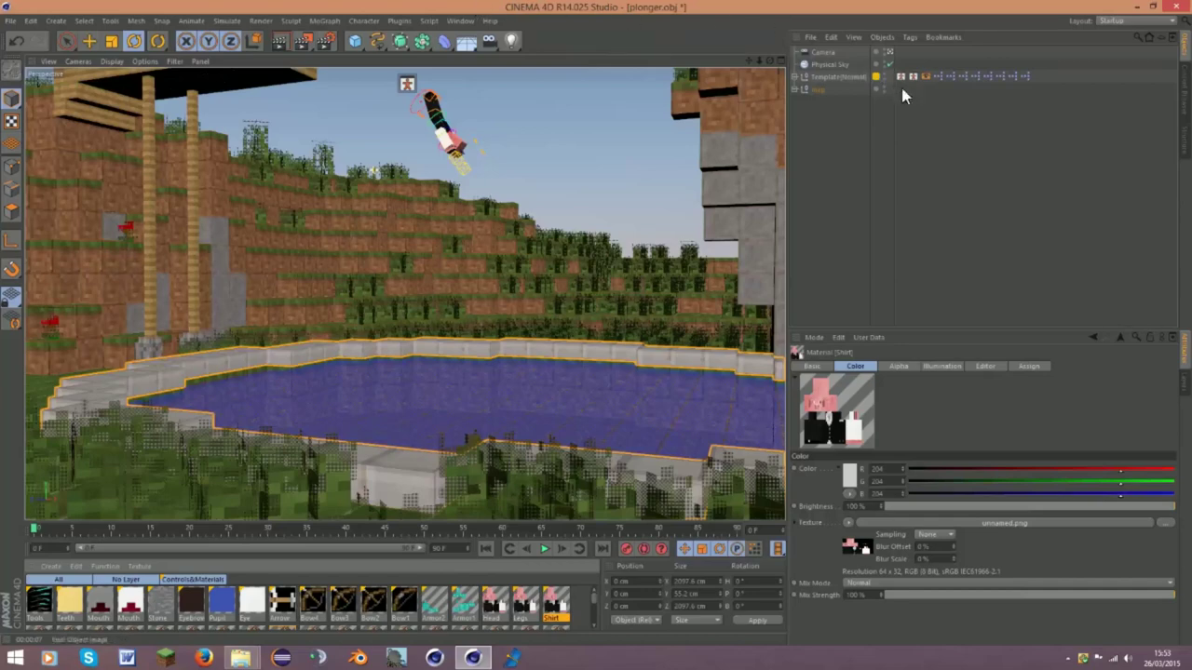
mouse_move(767, 60)
left_mouse_down()
mouse_move(745, 84)
mouse_move(762, 59)
left_mouse_up()
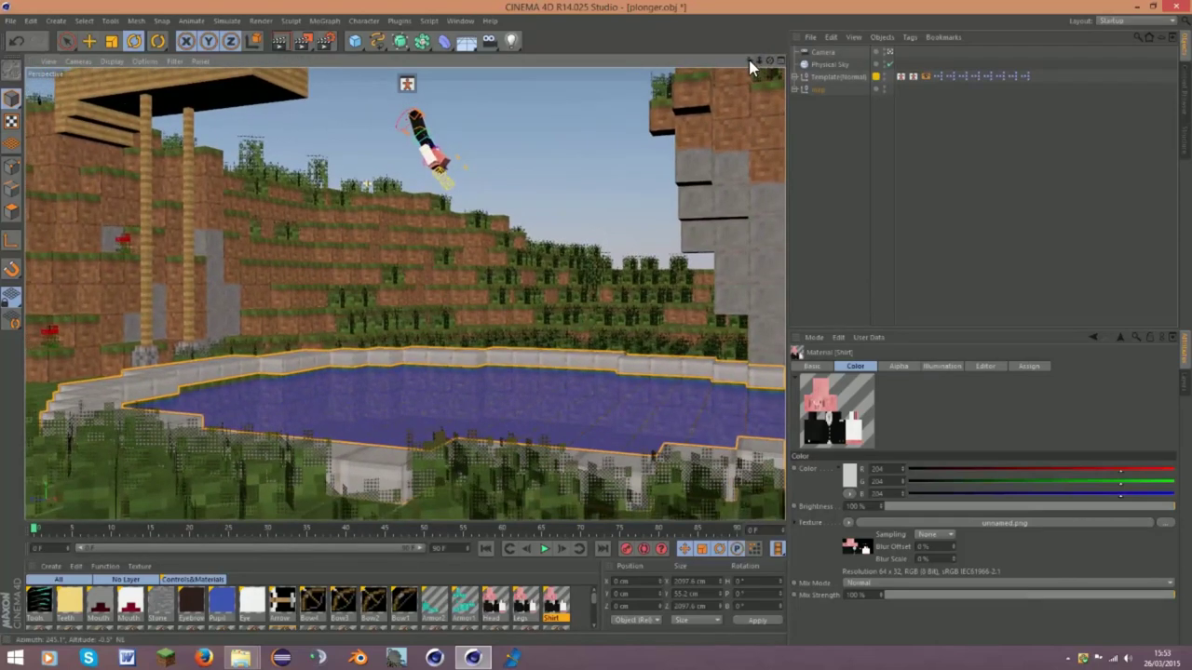
mouse_move(760, 60)
left_mouse_down()
mouse_move(745, 80)
mouse_move(759, 60)
mouse_move(749, 67)
left_mouse_up()
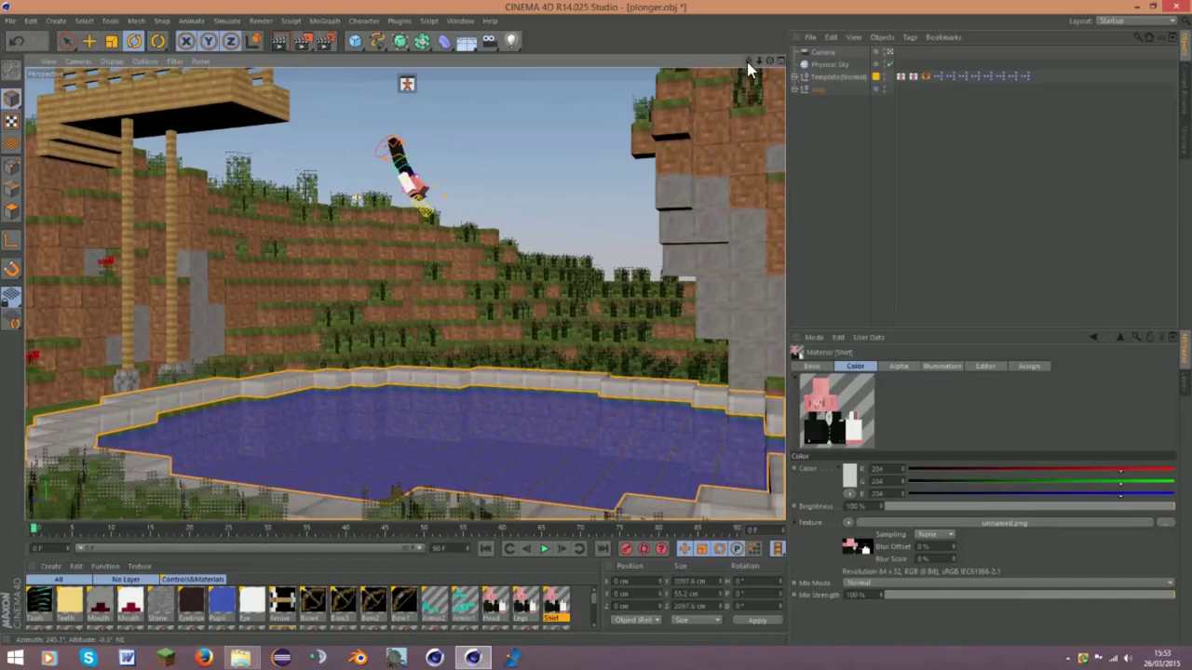
Render to the Picture Viewer, then open the finished plongeur image in Windows Photo Viewer
left_click(305, 45)
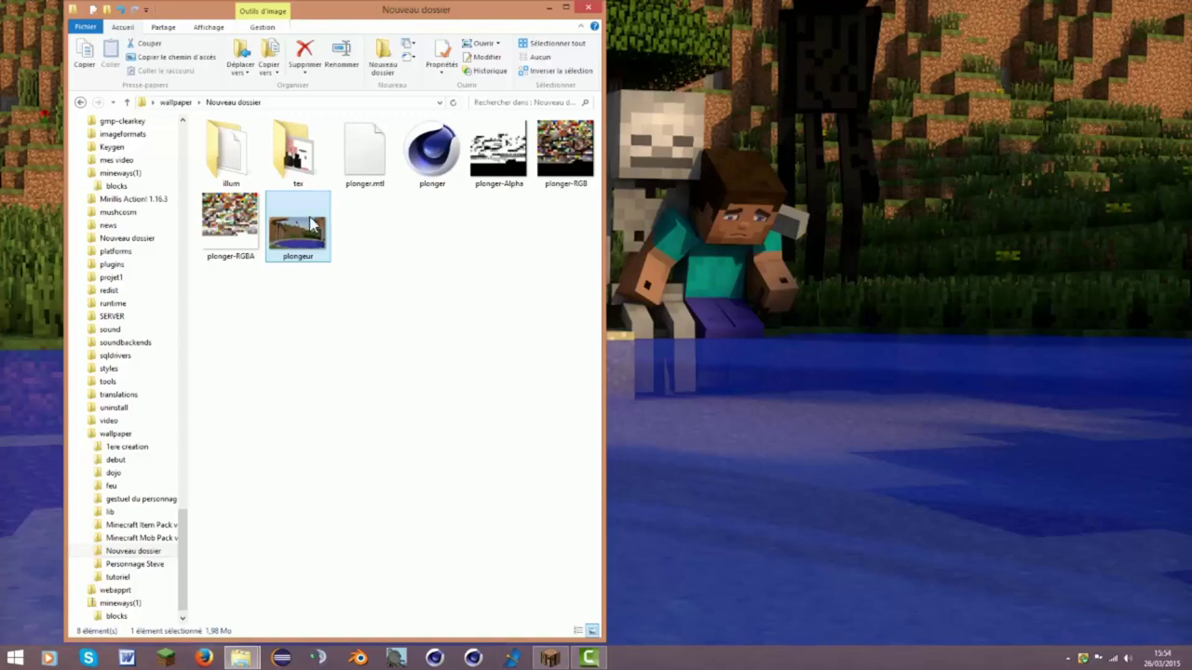
double_click(309, 222)
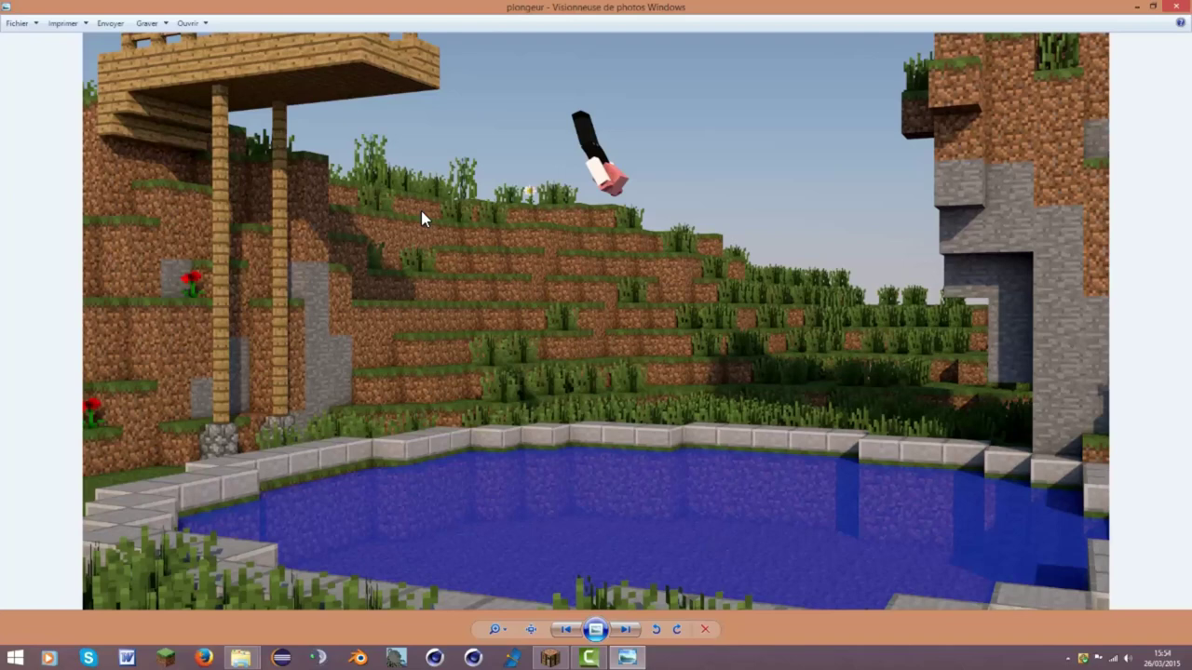
Close the viewer and preview the last render in the dojo folder
left_click(1176, 6)
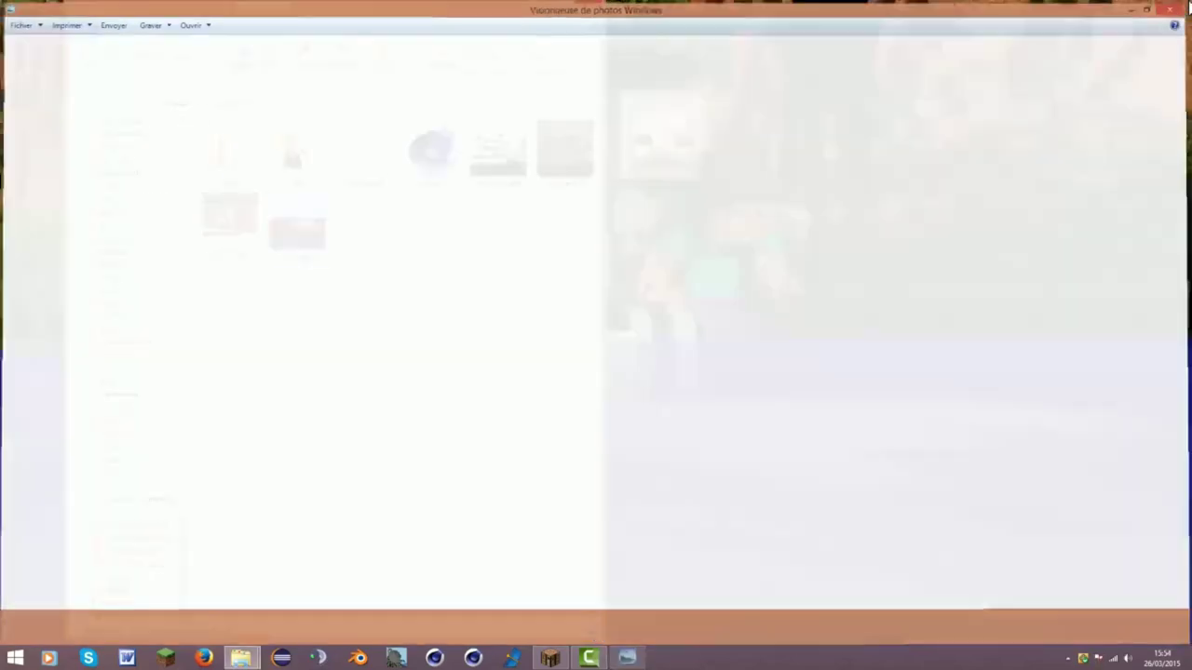
left_click(194, 546)
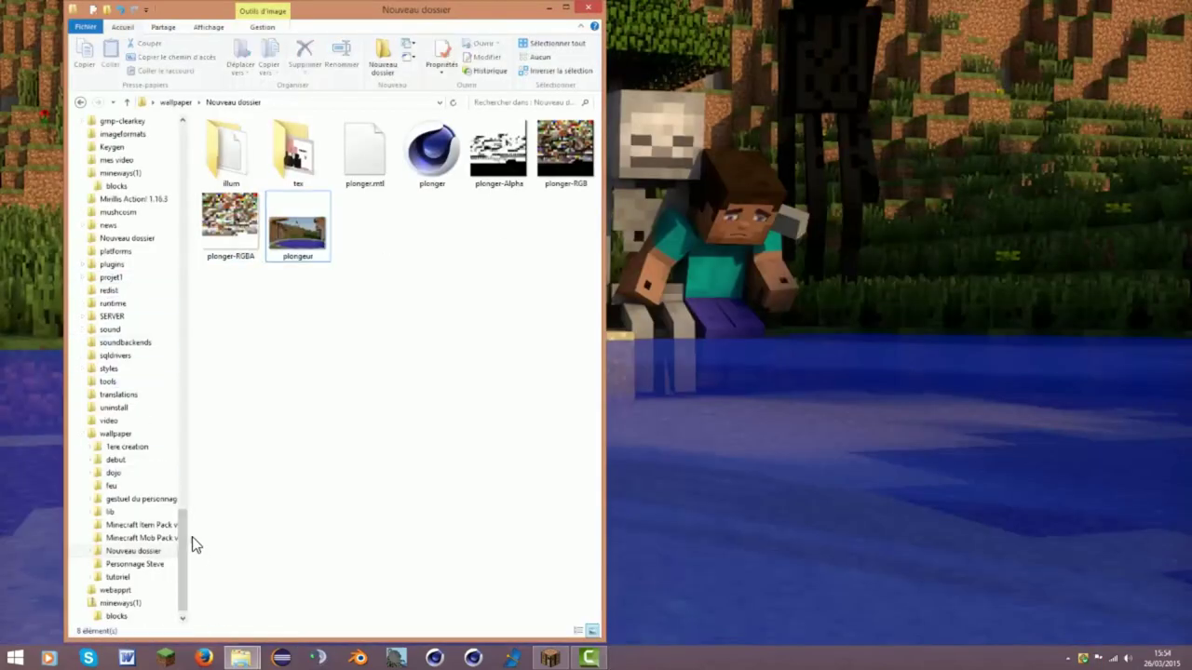
scroll(184, 538, "down", 1)
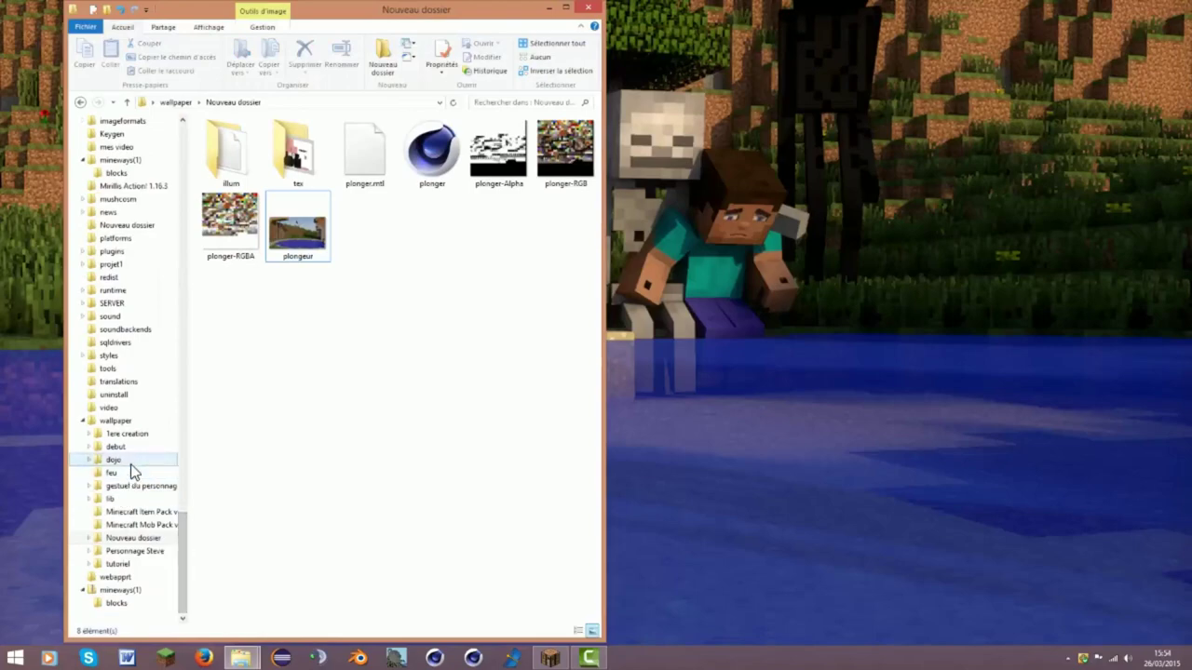
left_click(113, 460)
double_click(364, 231)
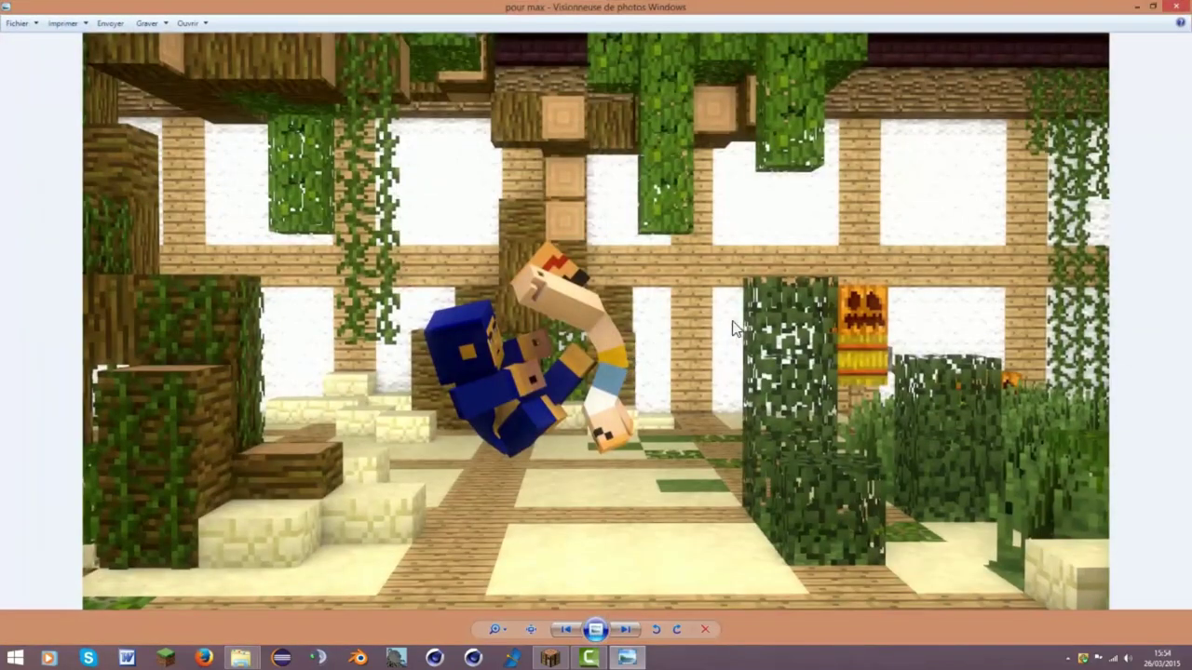
left_click(1178, 7)
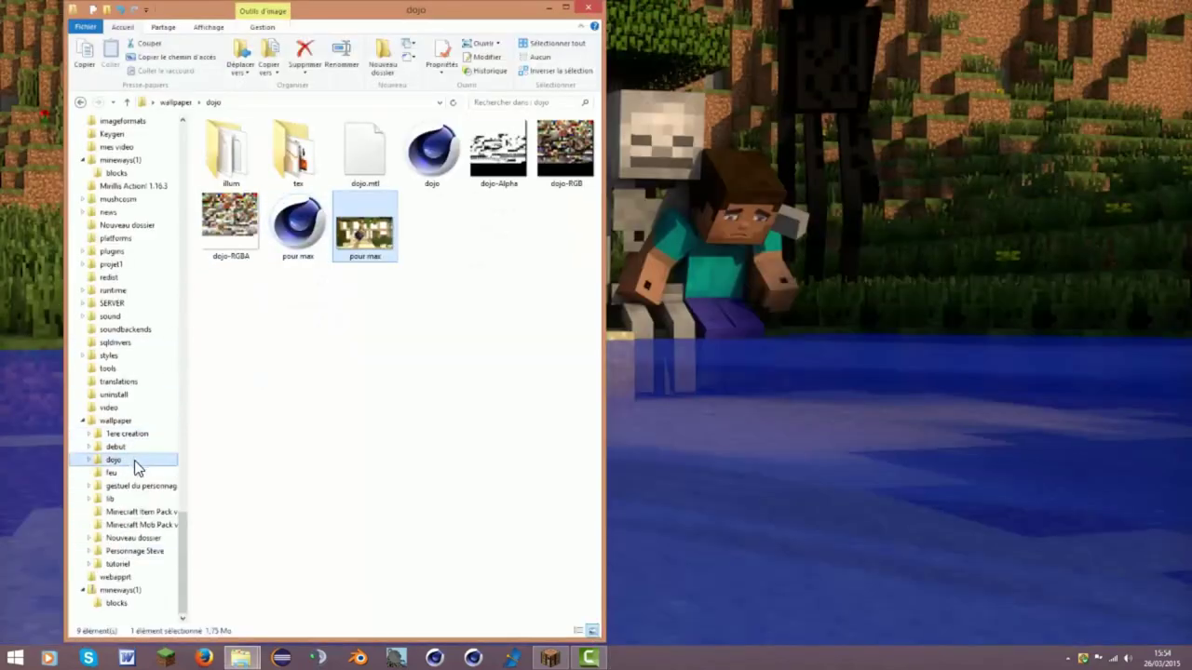
Preview the tristesse render from the 1ere creation folder
left_click(145, 436)
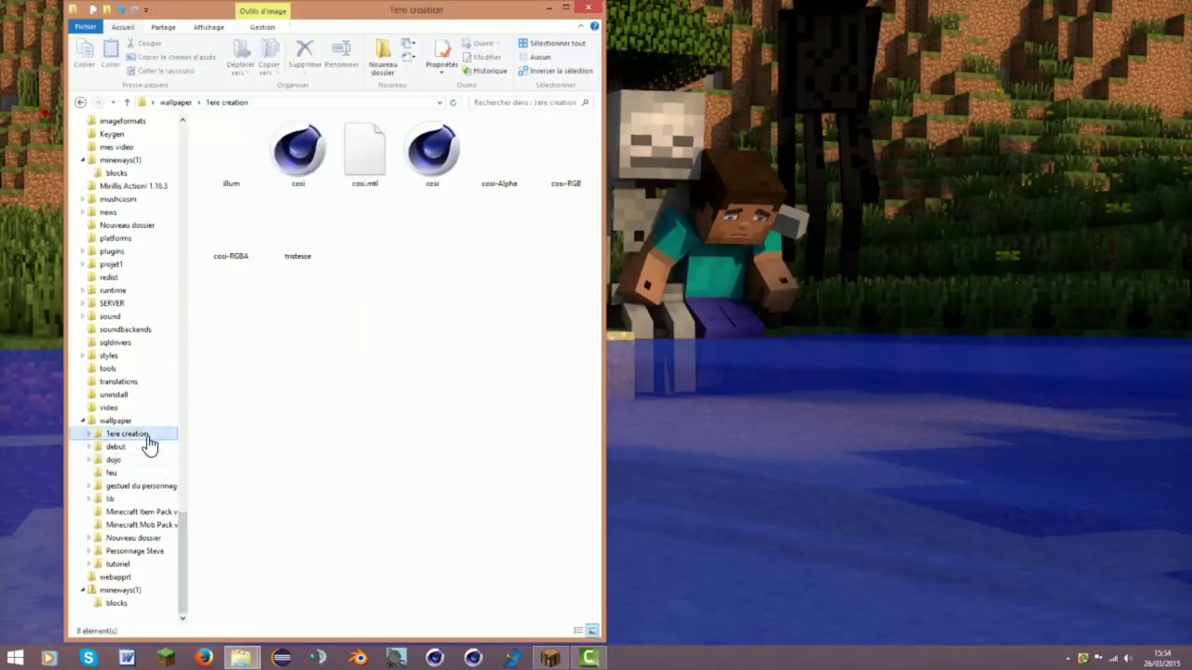
left_click(146, 451)
left_click(158, 434)
double_click(298, 229)
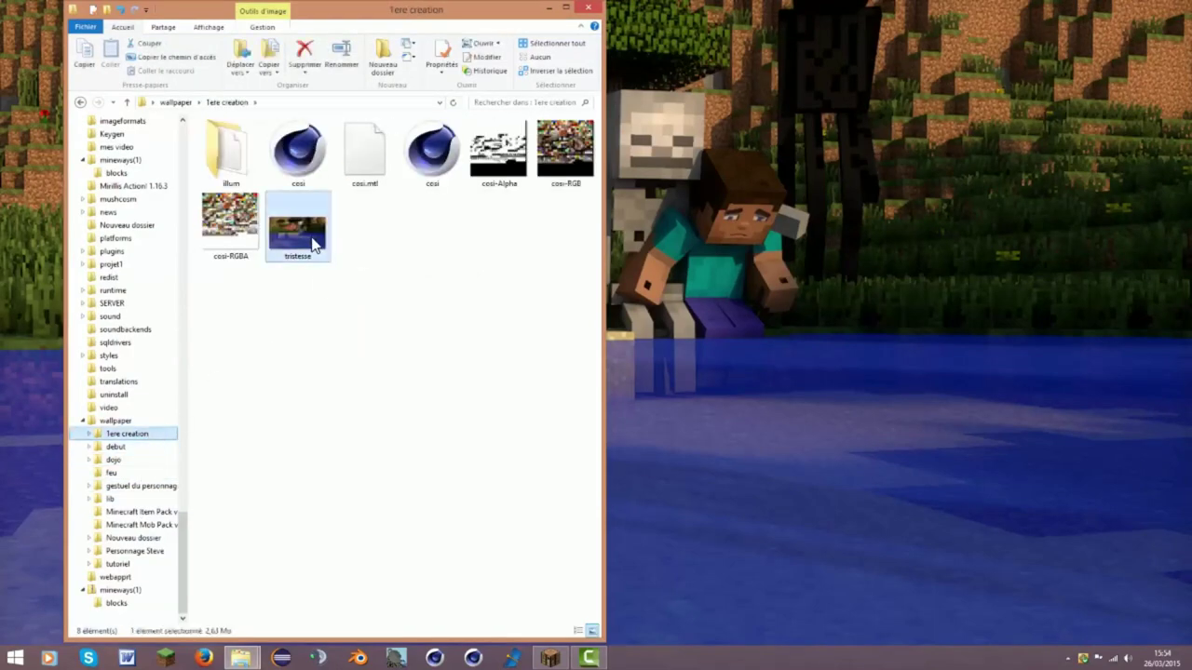
left_click(1177, 6)
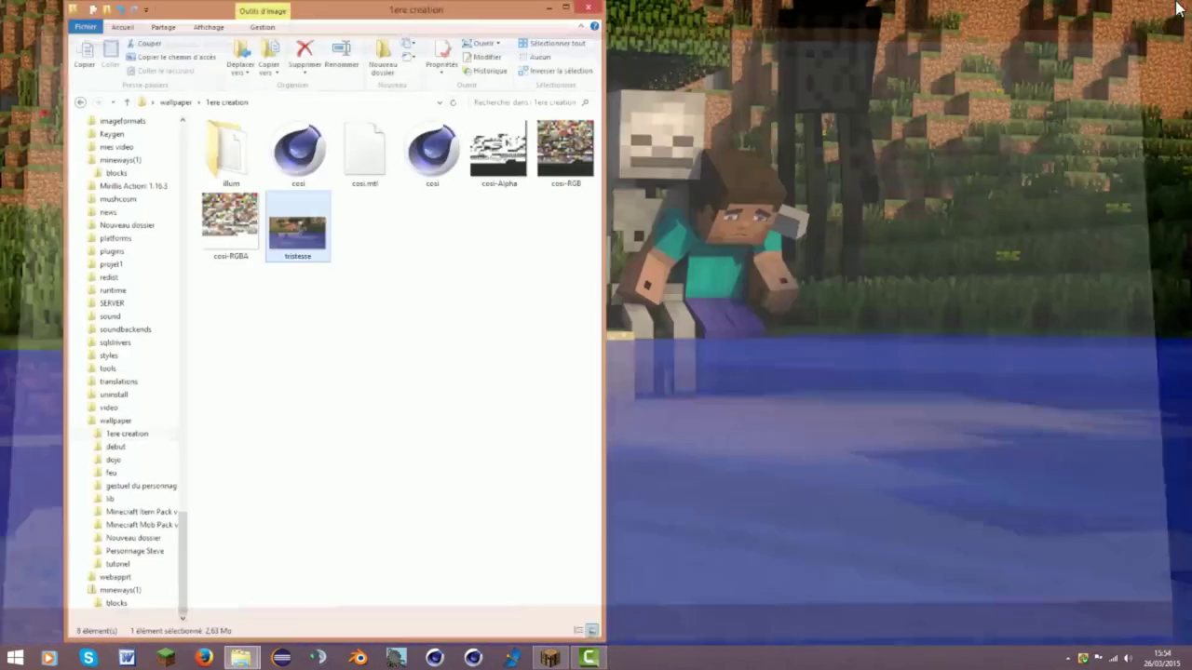
Preview the flying swordsman render in the debut folder, then close the viewer
left_click(112, 448)
double_click(438, 240)
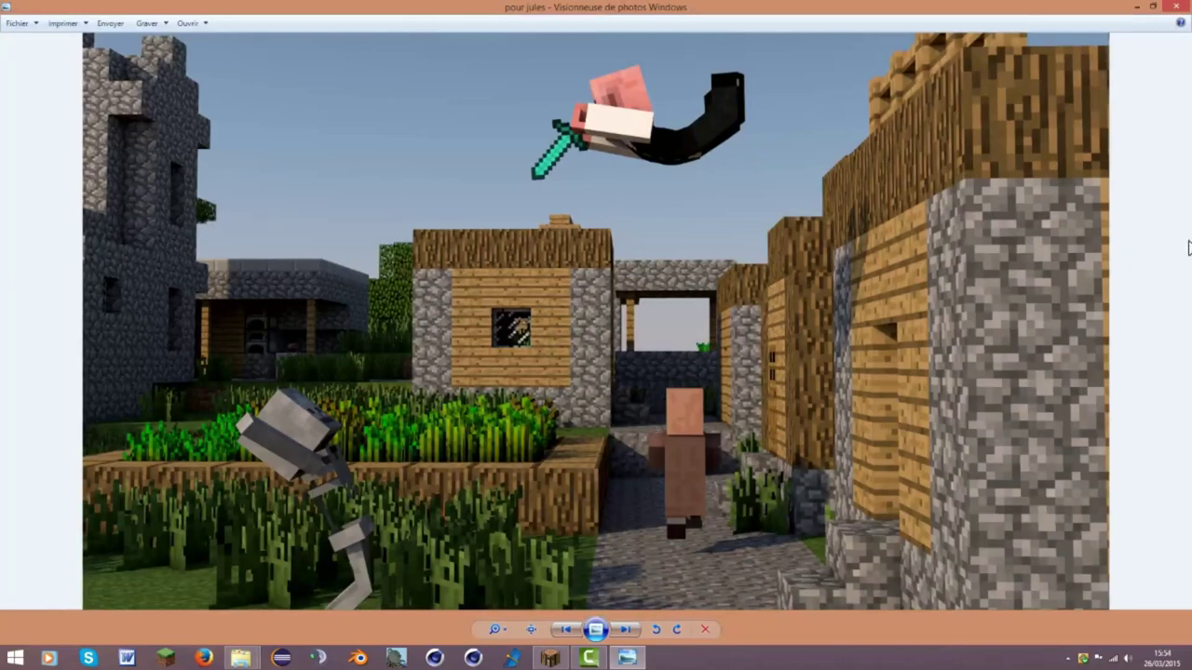
left_click(1187, 7)
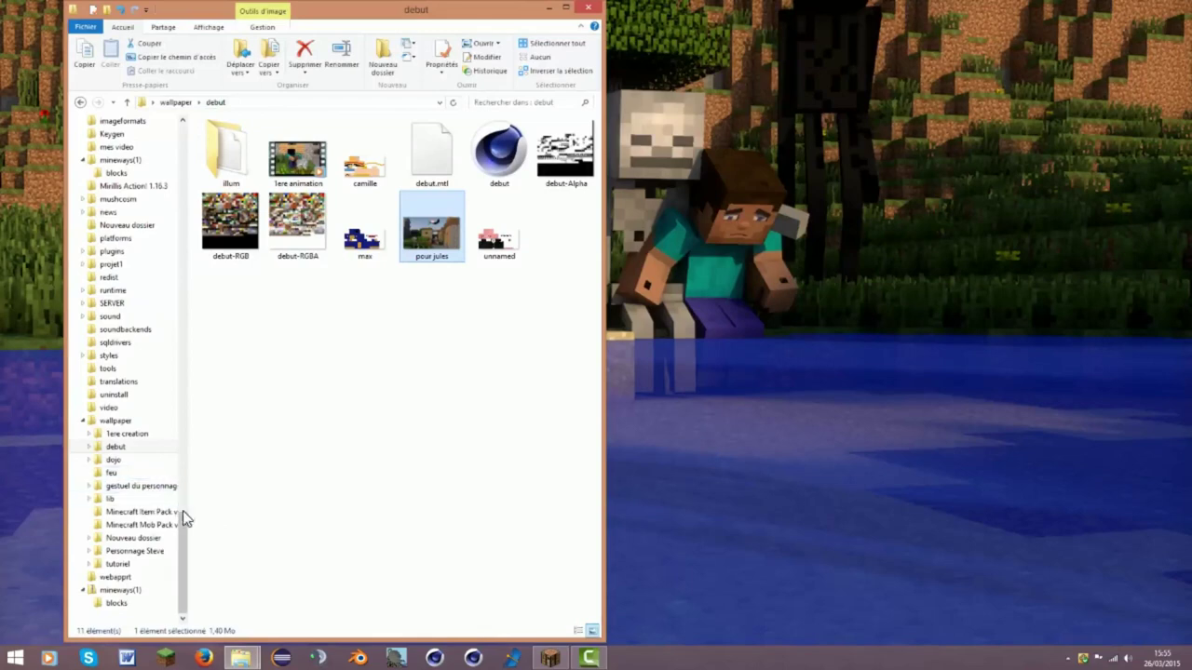
left_click_drag(180, 518, 195, 510)
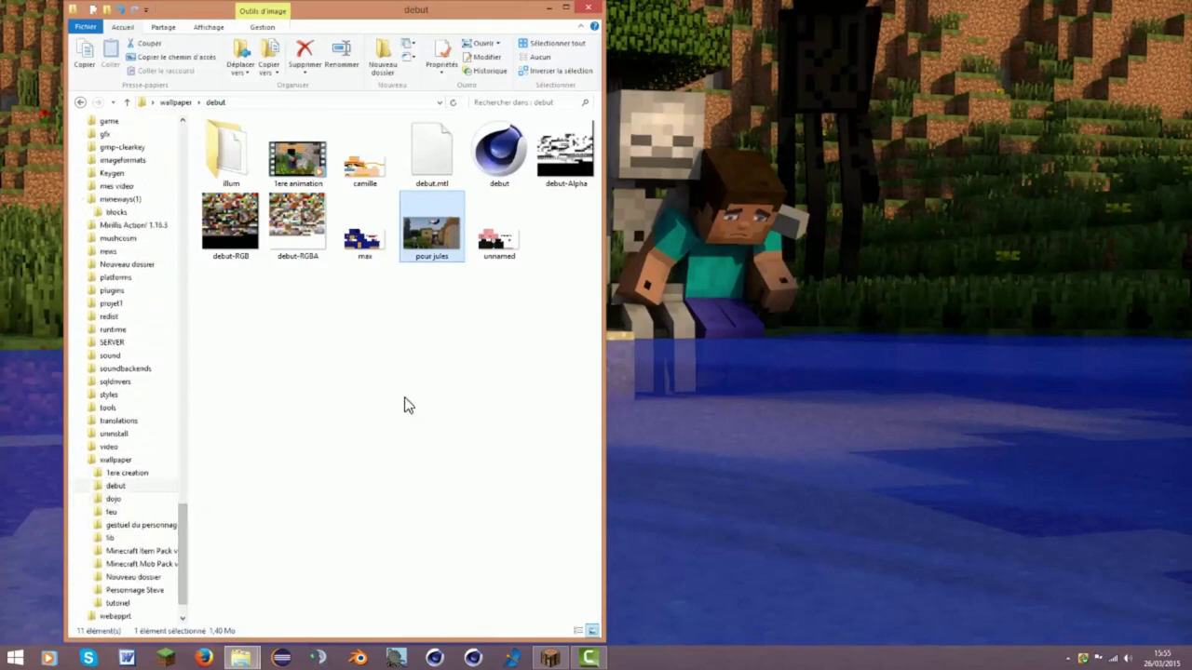